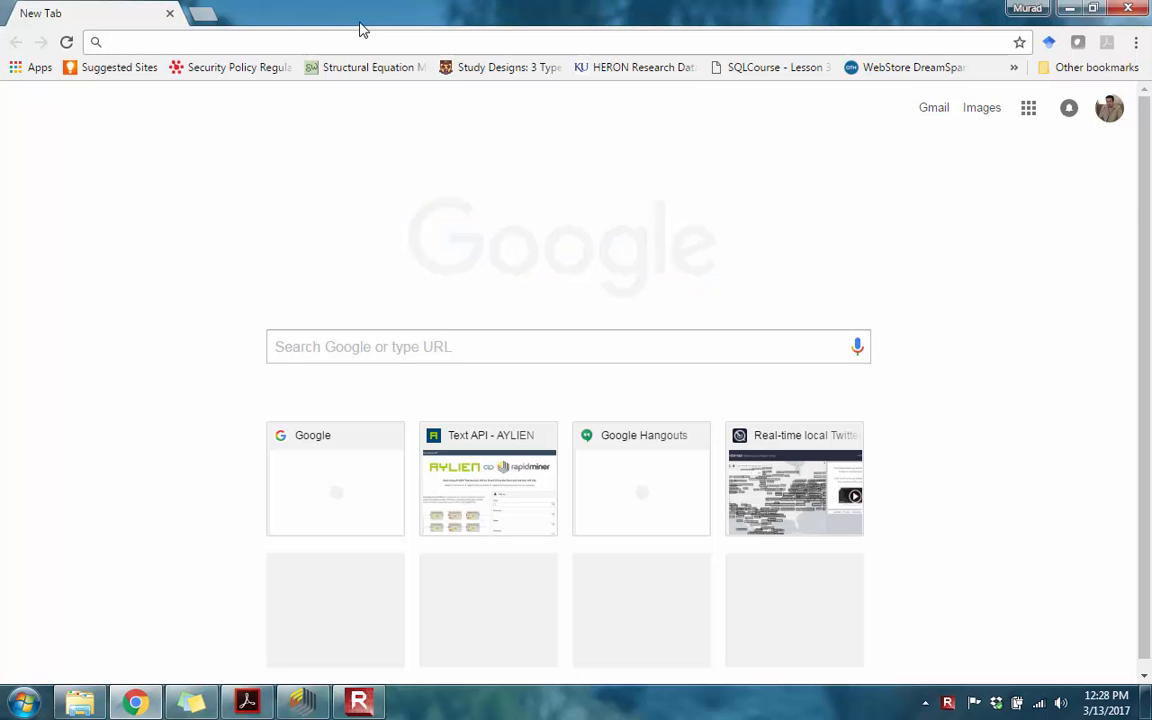
# Step: Search the web for "rapid miner download" and open RapidMiner's Downloads page from the results
pyautogui.write('rapid ')
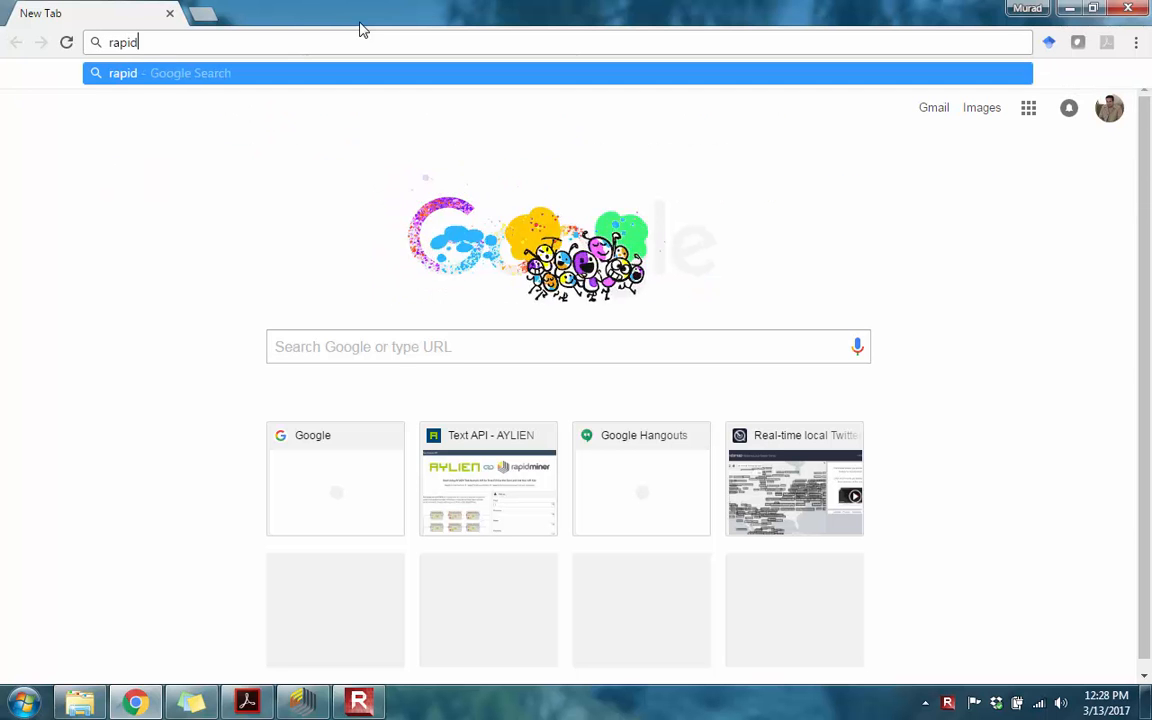
pyautogui.write('miner download')
pyautogui.press('Return')
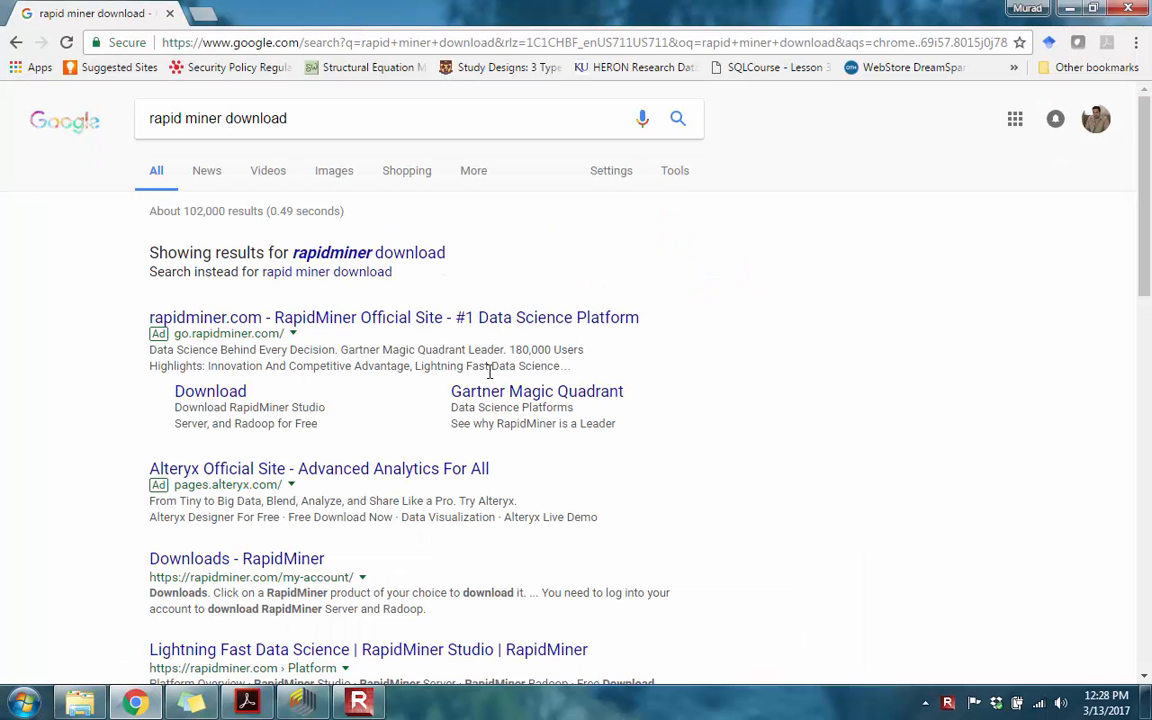
pyautogui.scroll(-2, 499, 362)
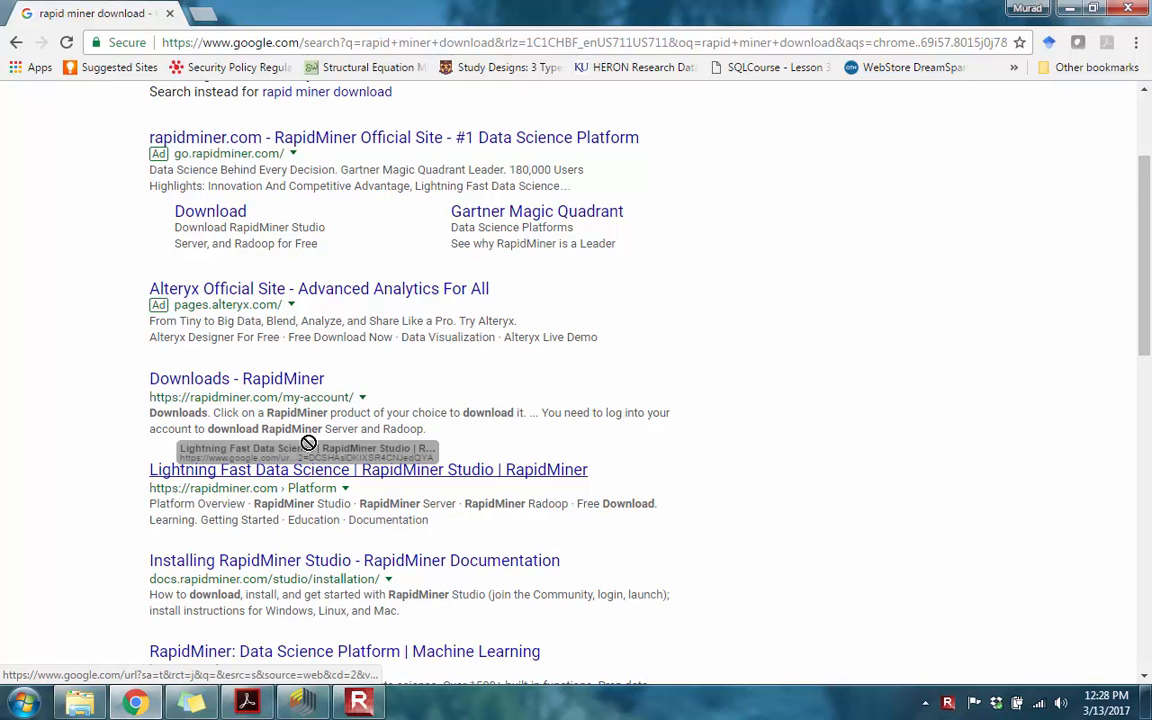
pyautogui.click(240, 393)
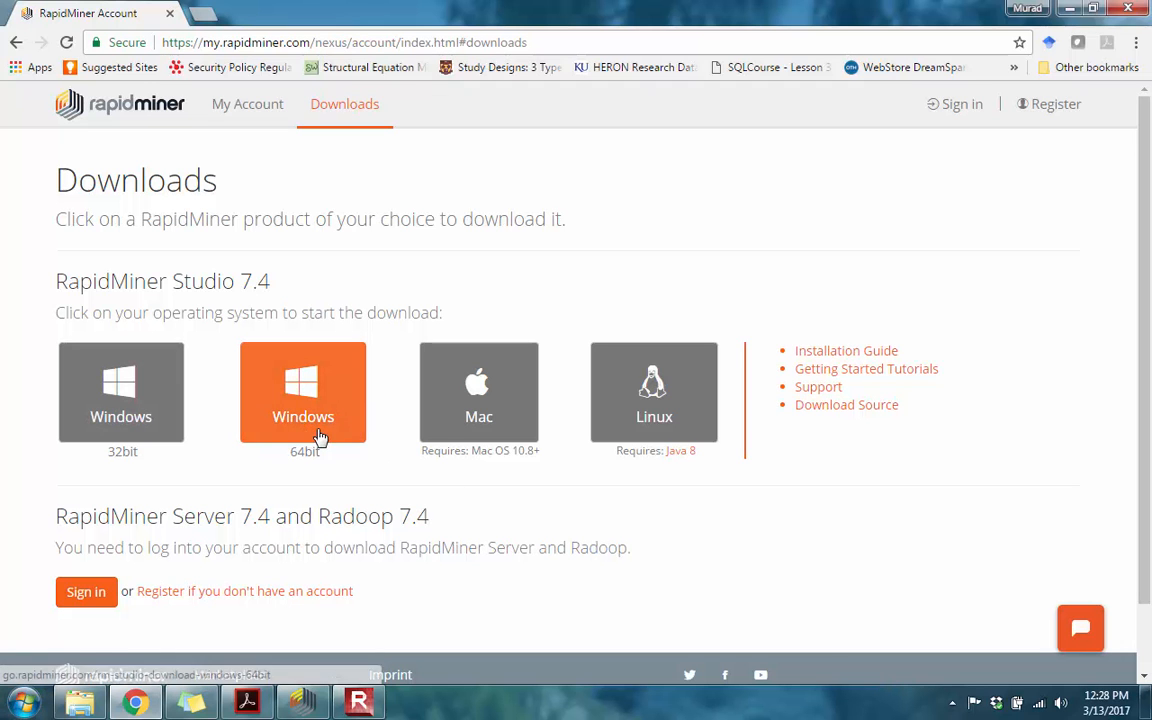
# Step: Check the computer's system properties for the operating system type and close the system windows
pyautogui.click(25, 706)
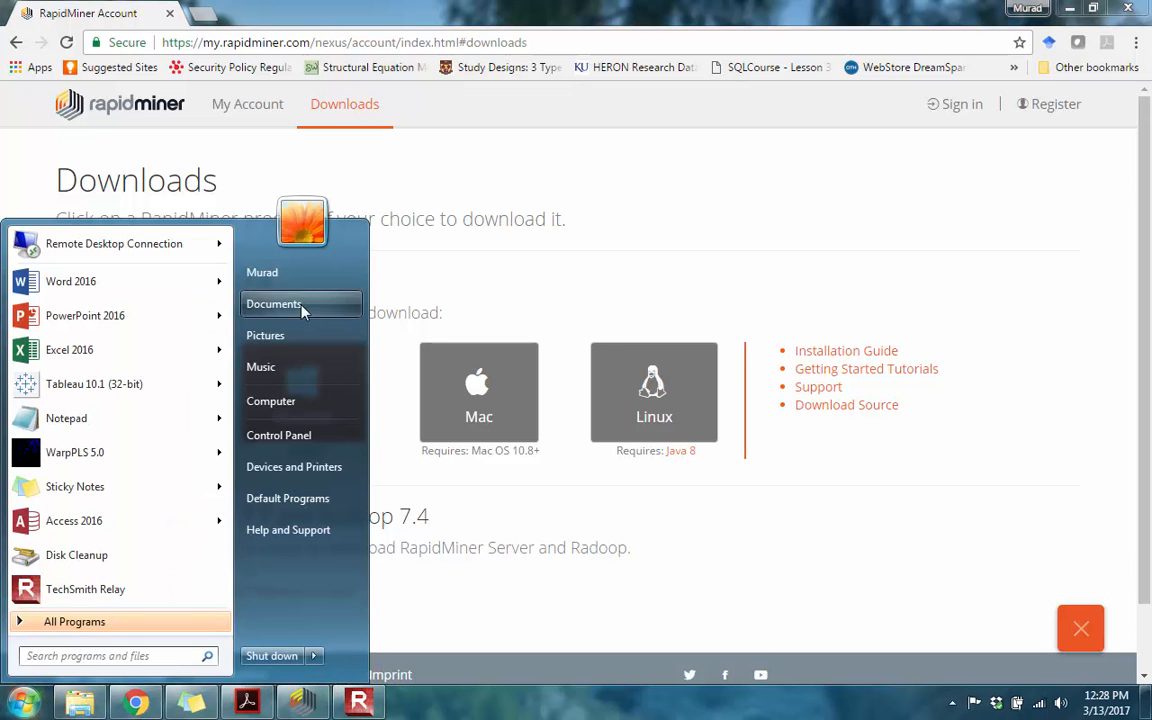
pyautogui.click(293, 402)
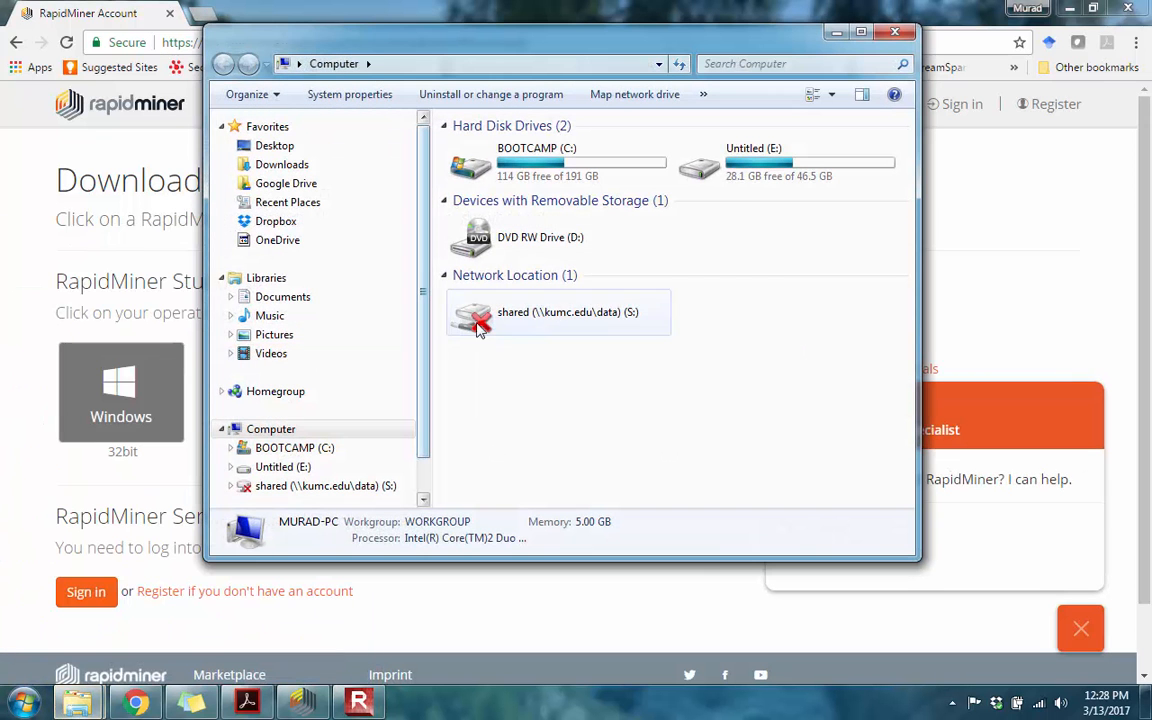
pyautogui.rightClick(621, 346)
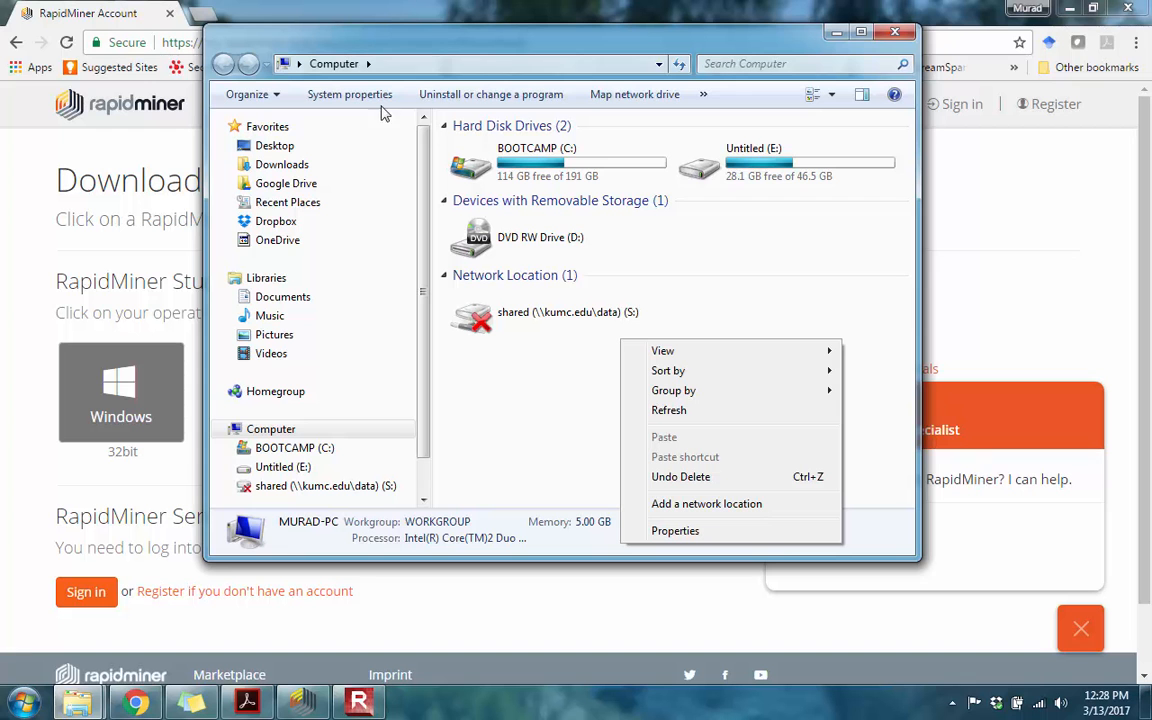
pyautogui.click(675, 530)
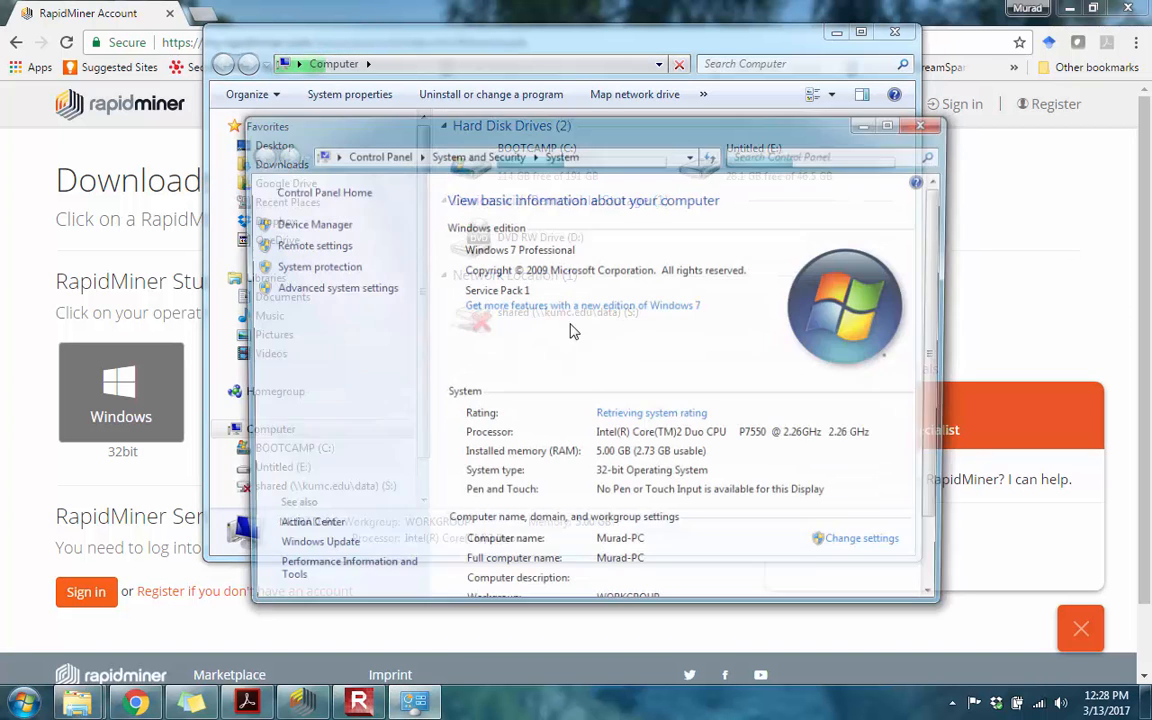
pyautogui.scroll(-1, 521, 449)
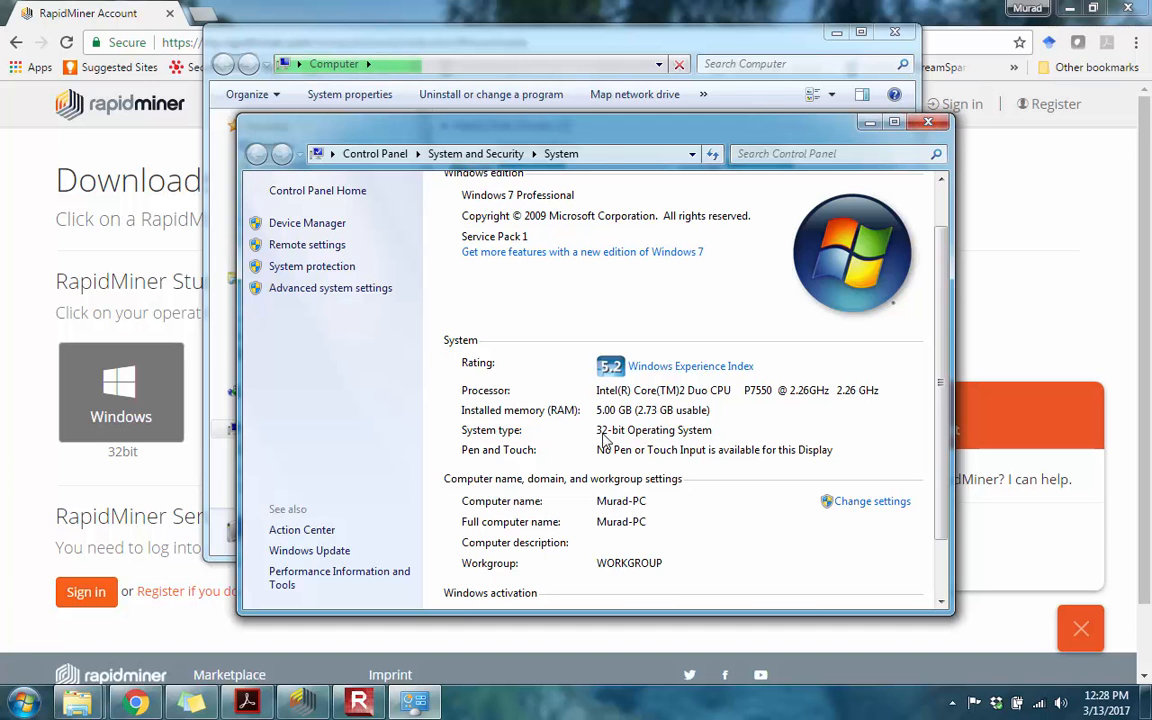
pyautogui.click(928, 121)
pyautogui.click(891, 35)
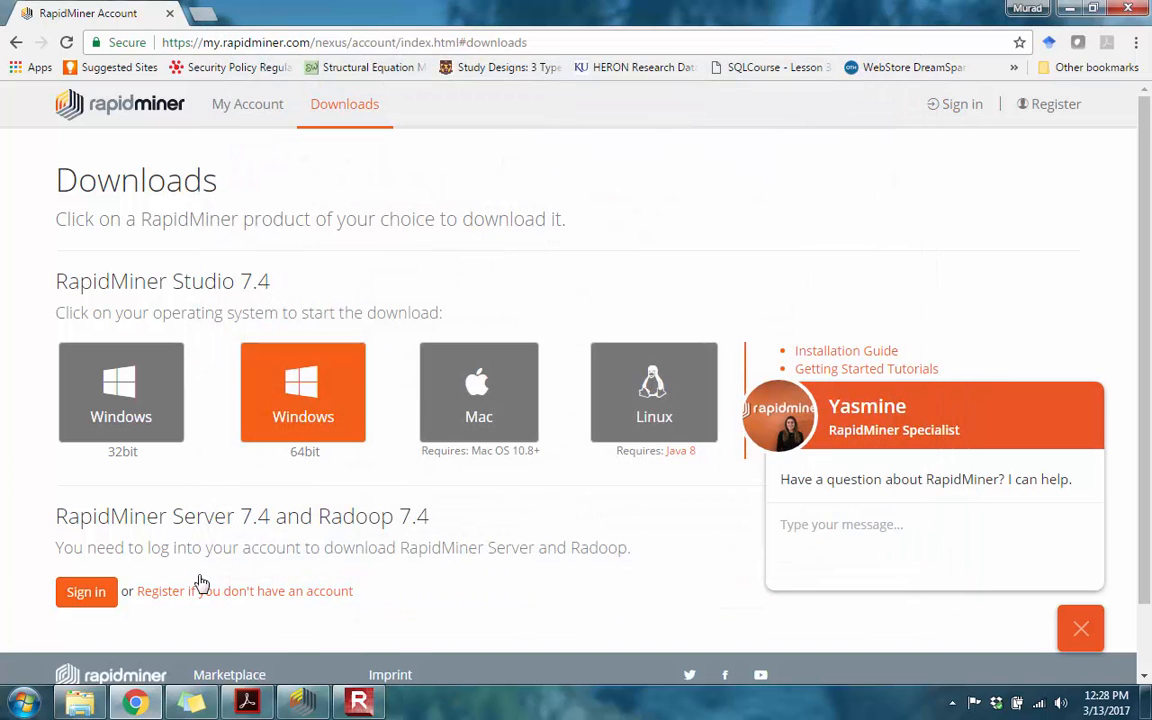
# Step: Start the RapidMiner Studio 7.4 download for 32-bit Windows, cancel it and dismiss the download message
pyautogui.click(122, 395)
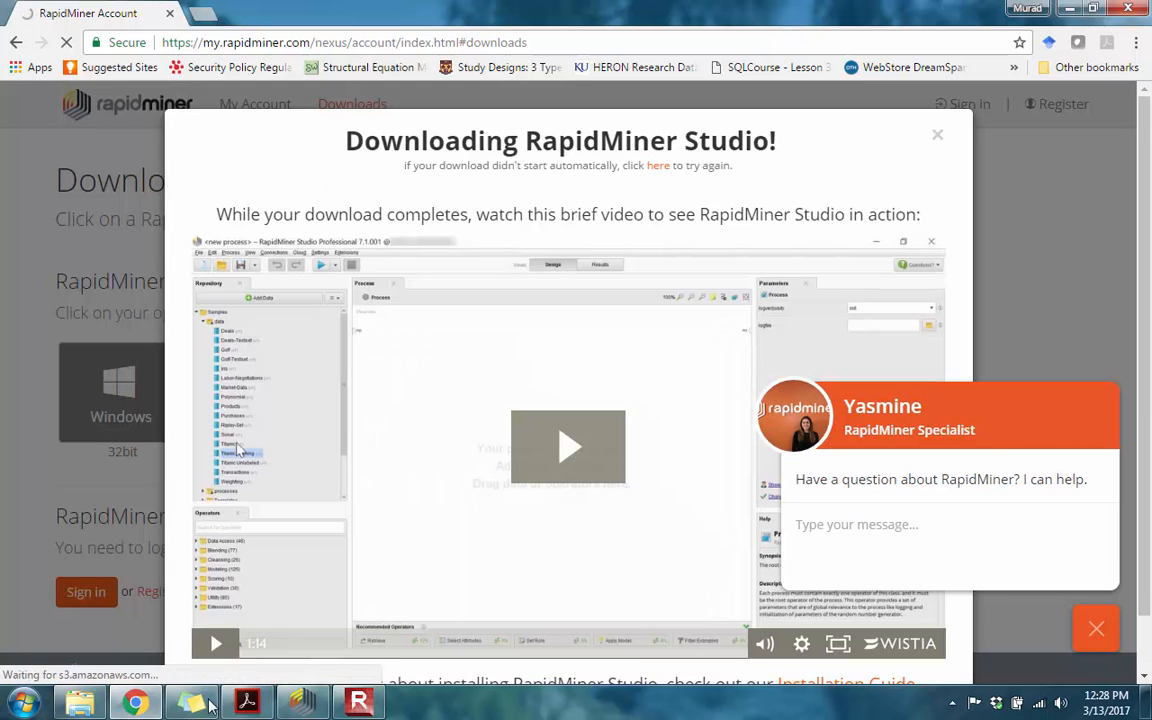
pyautogui.click(182, 657)
pyautogui.click(211, 630)
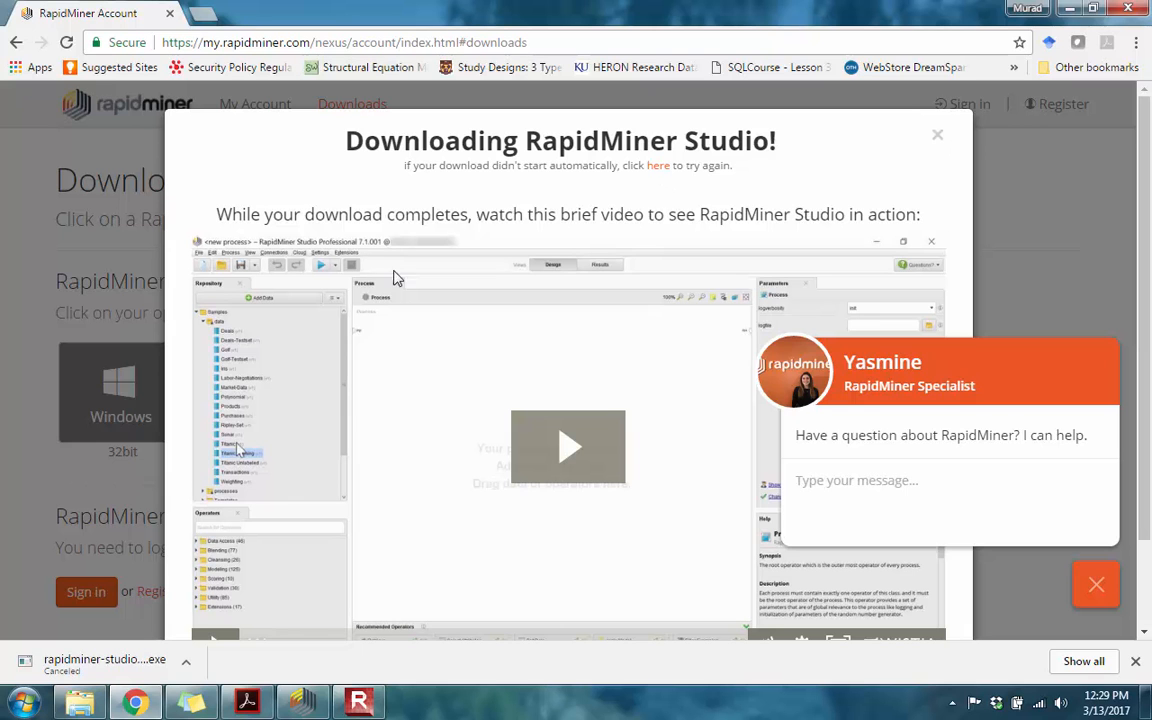
pyautogui.click(941, 138)
# Step: Open the RapidMiner registration form, select the Educational account type and review the required fields
pyautogui.click(1058, 118)
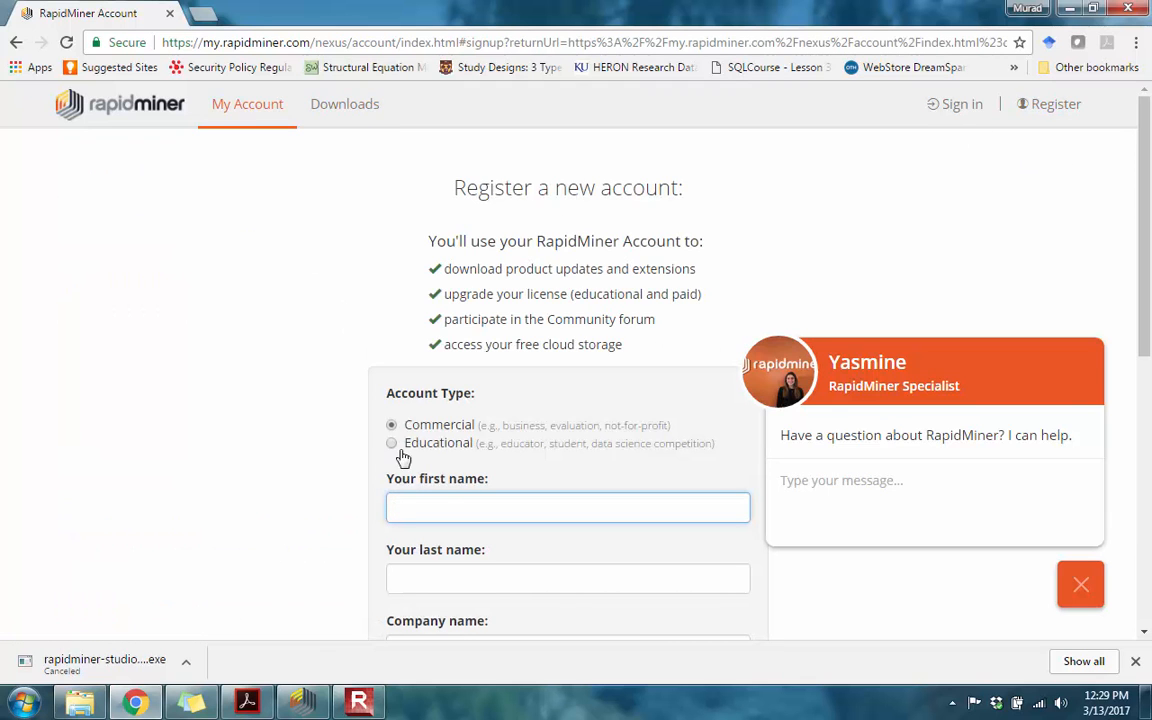
pyautogui.click(391, 445)
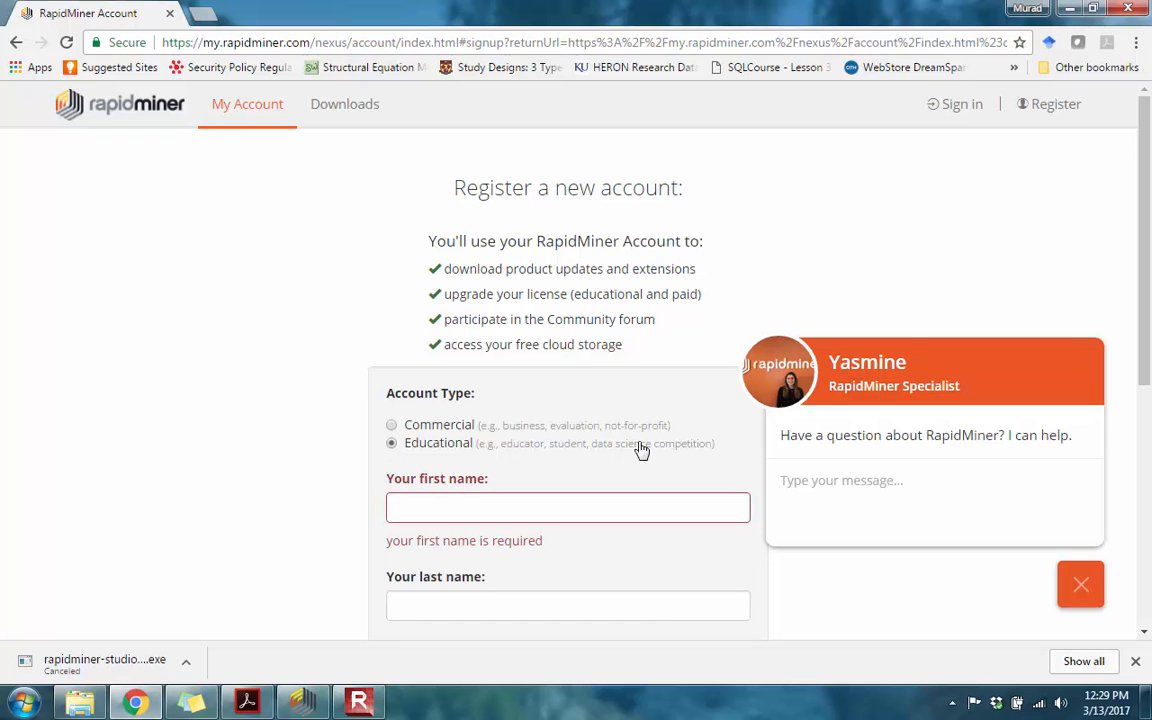
pyautogui.scroll(-1, 613, 457)
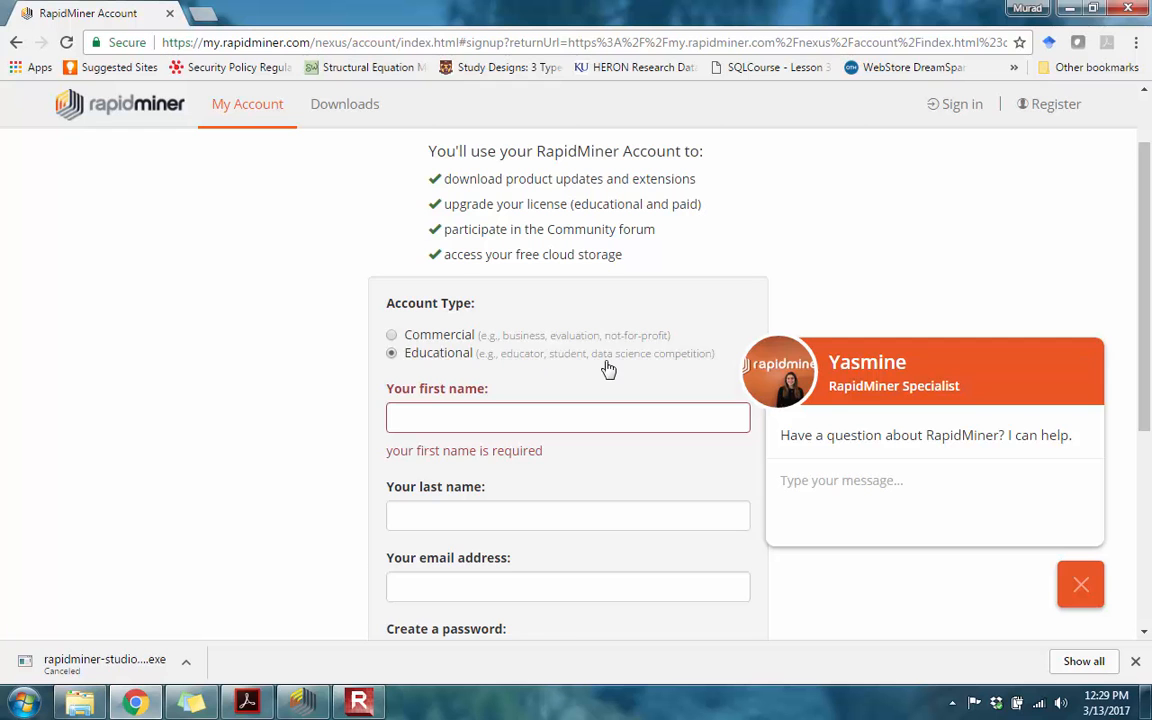
pyautogui.scroll(-4, 450, 463)
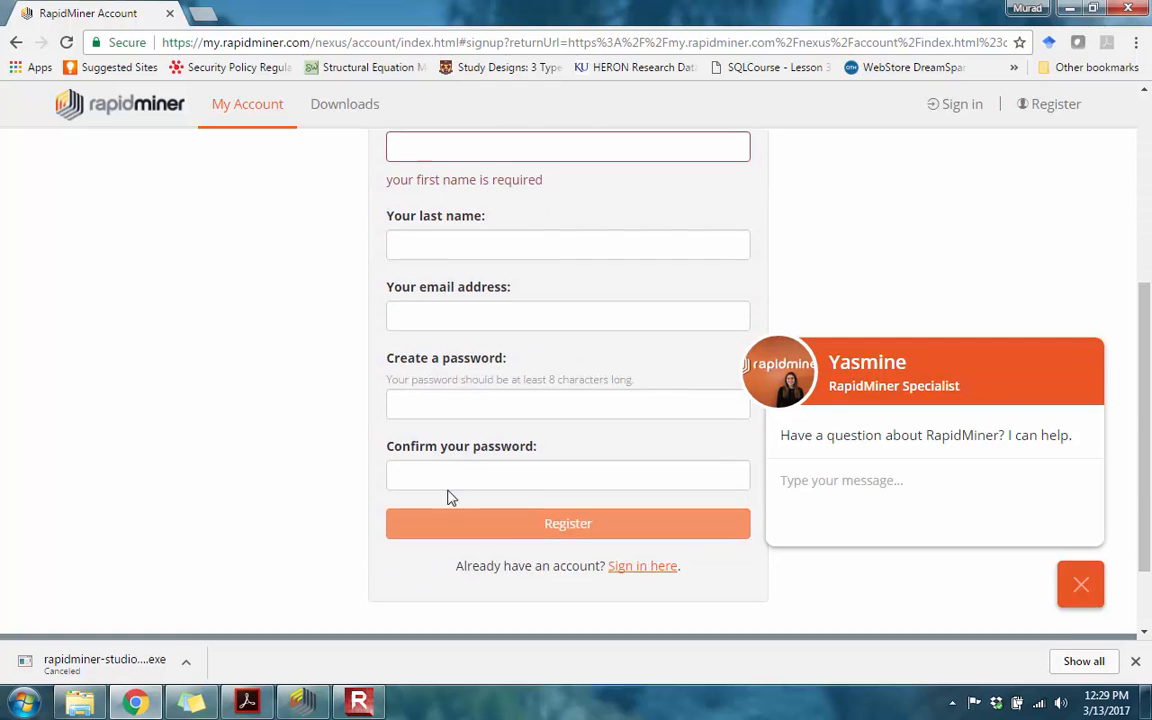
pyautogui.scroll(3, 478, 377)
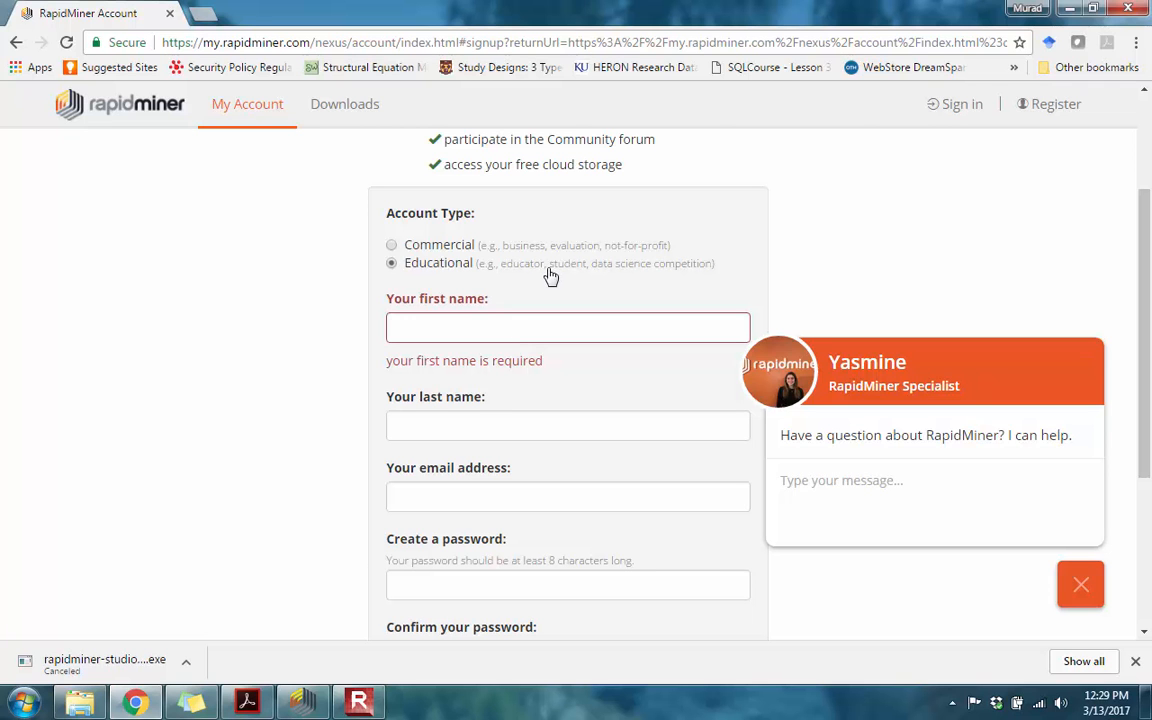
pyautogui.scroll(-2, 571, 267)
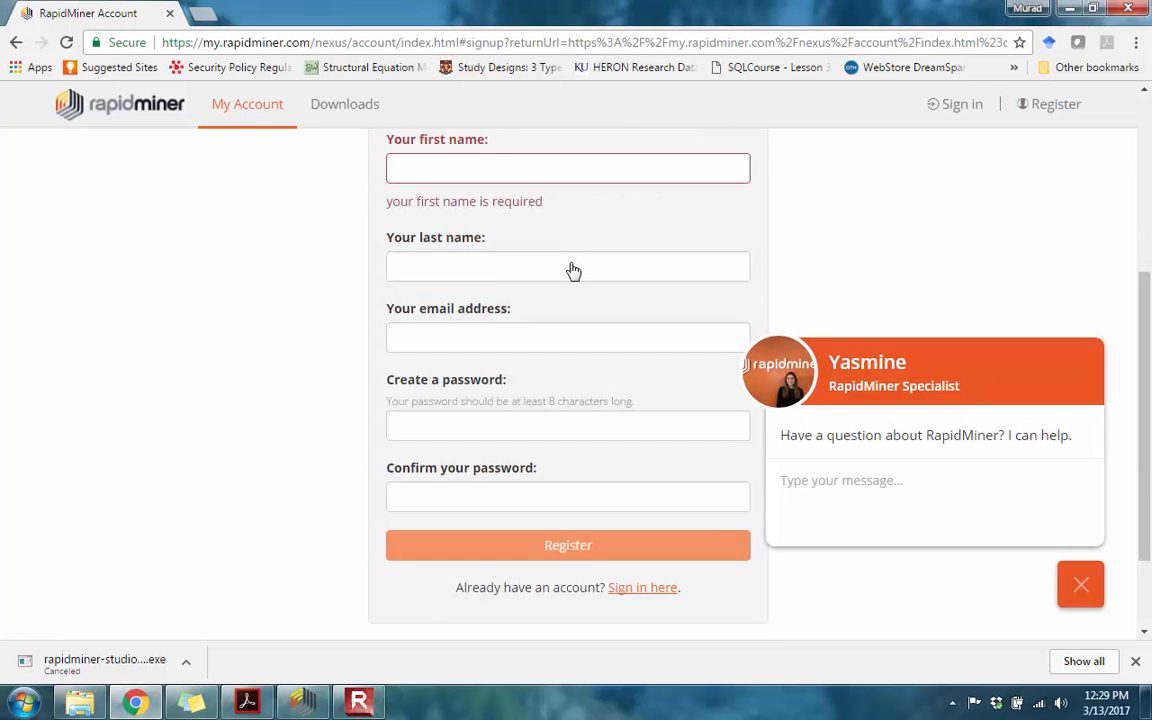
pyautogui.scroll(3, 470, 303)
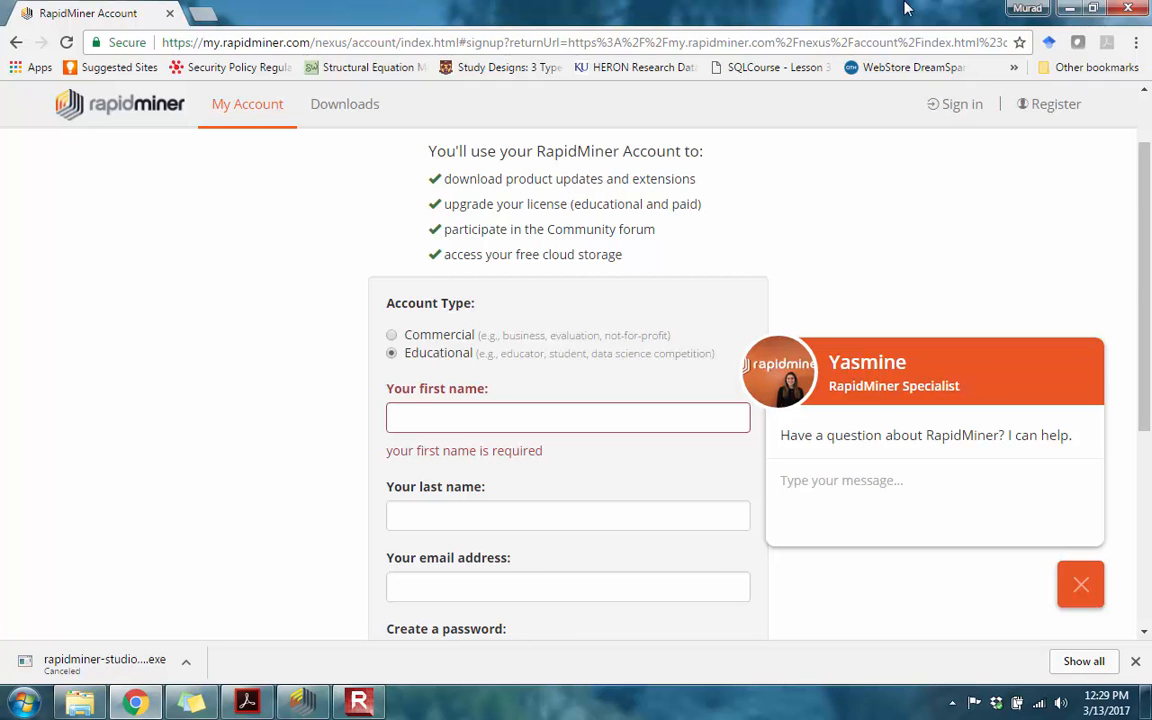
# Step: Close the running RapidMiner Studio session without saving its process and relaunch the program from the desktop
pyautogui.click(1068, 12)
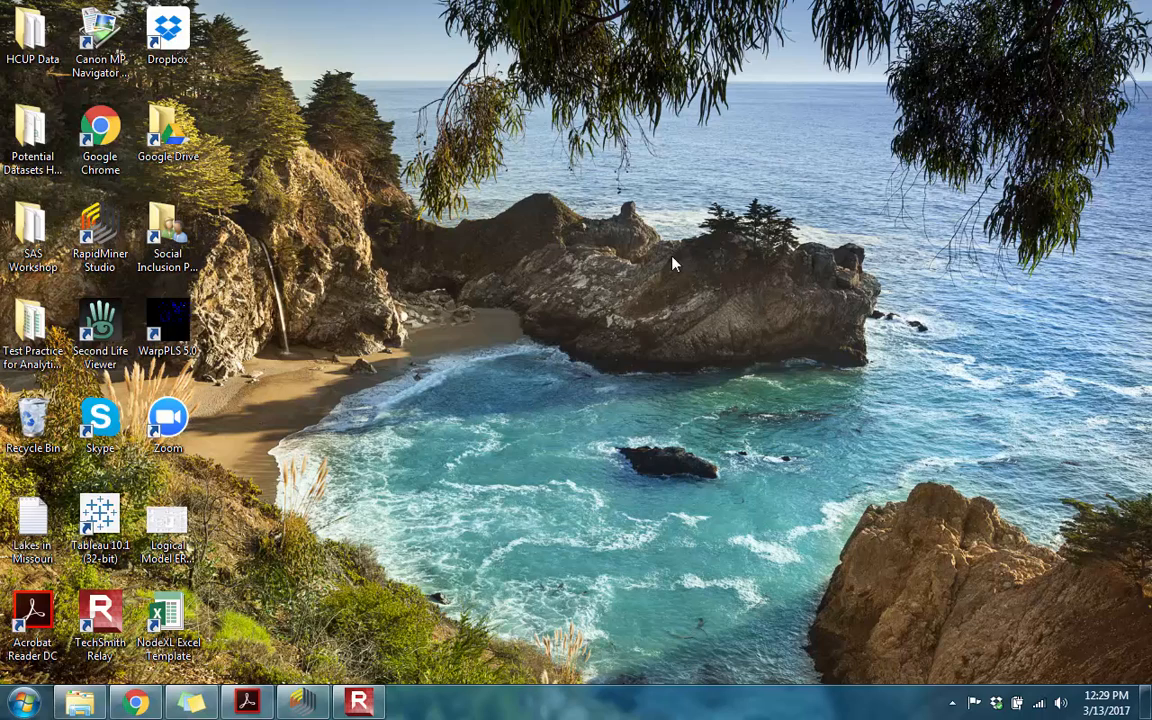
pyautogui.click(302, 703)
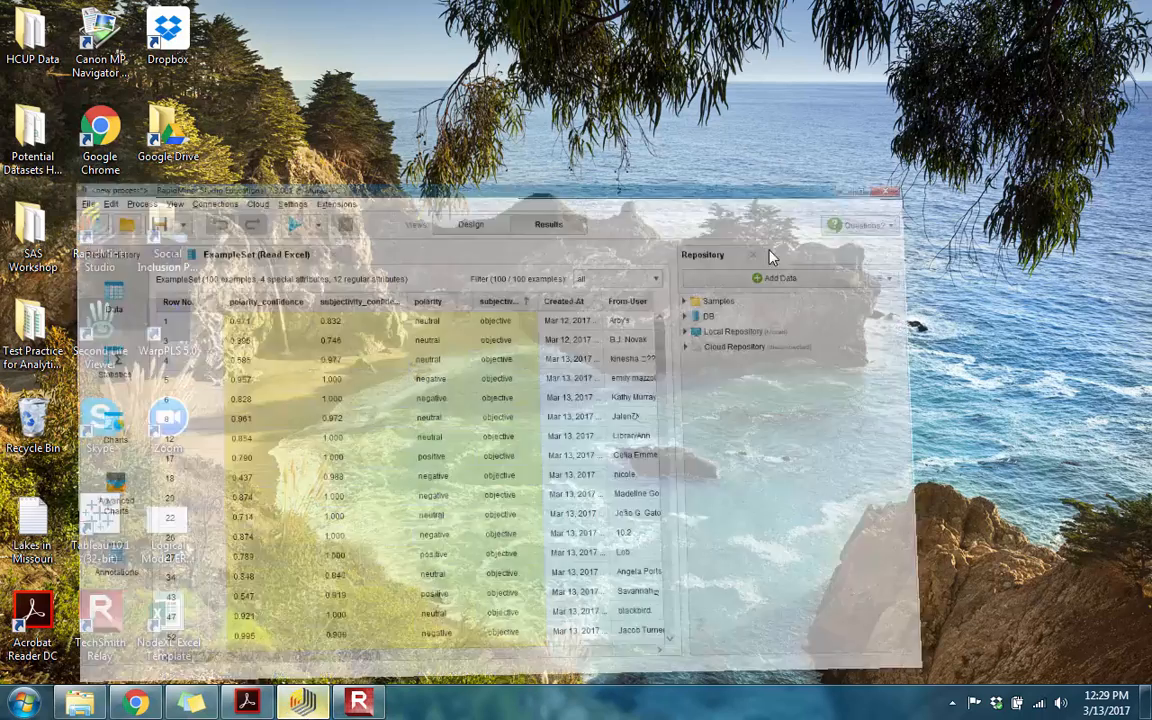
pyautogui.click(1141, 10)
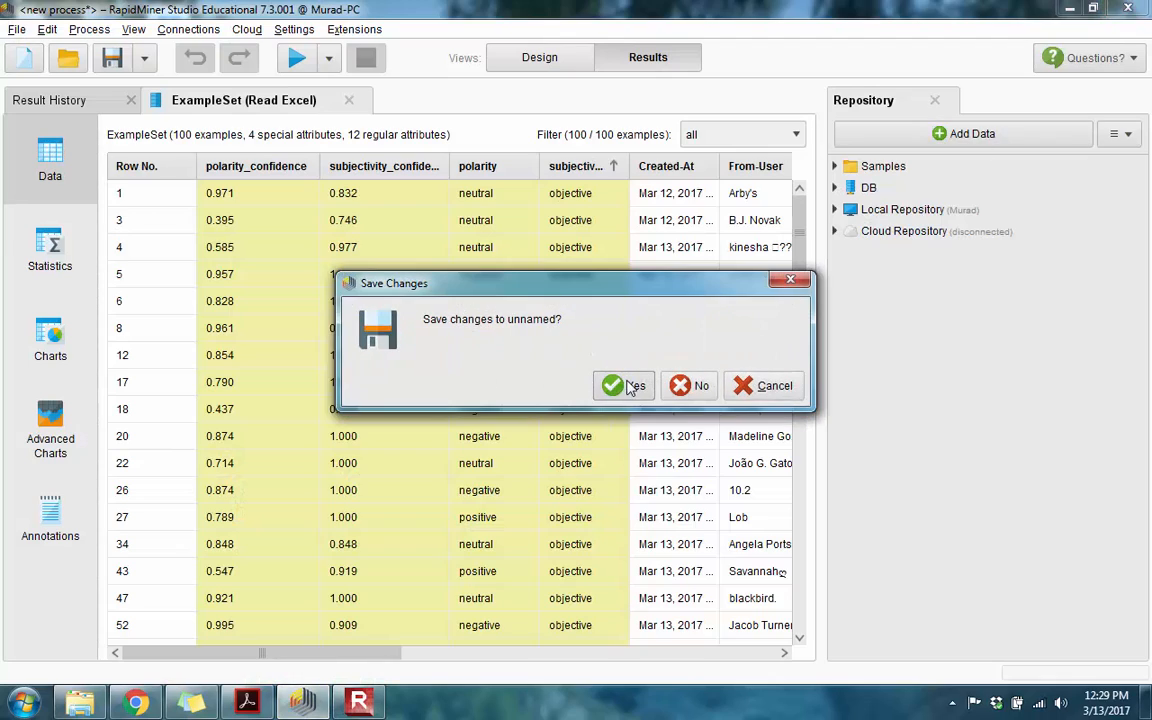
pyautogui.click(693, 390)
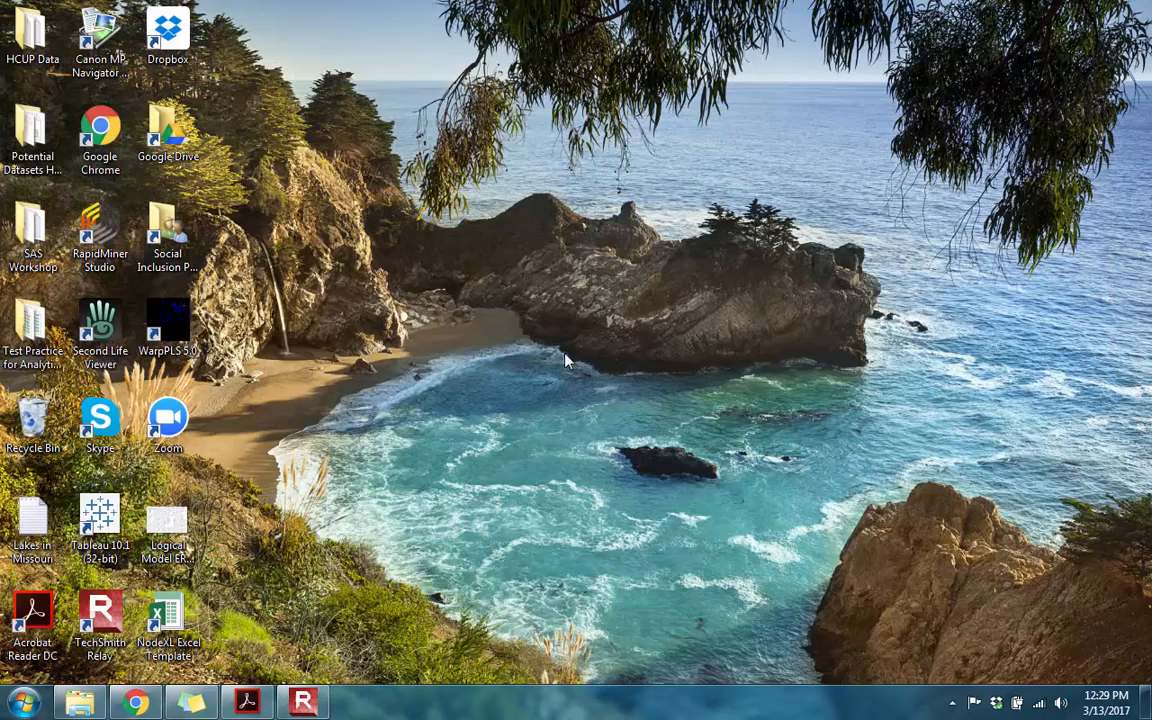
pyautogui.doubleClick(101, 228)
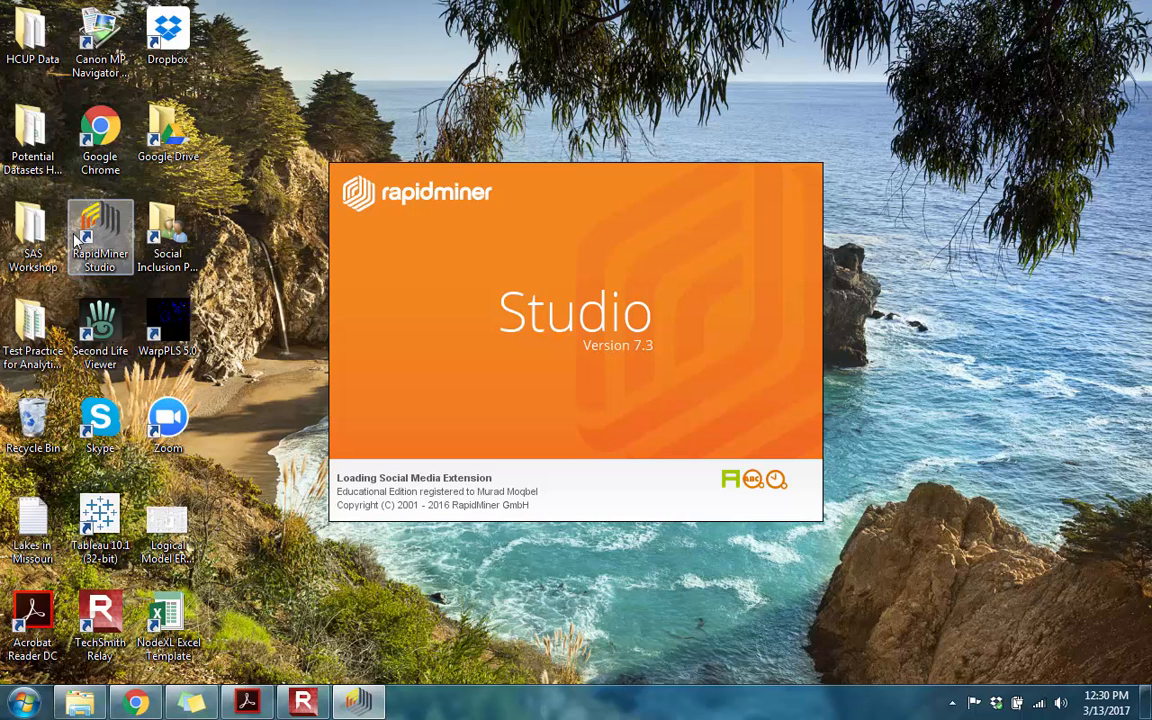
# Step: Review the project introduction and prerequisites in the Social Media Text Mining Instructions PDF in Adobe Acrobat Reader
pyautogui.click(248, 703)
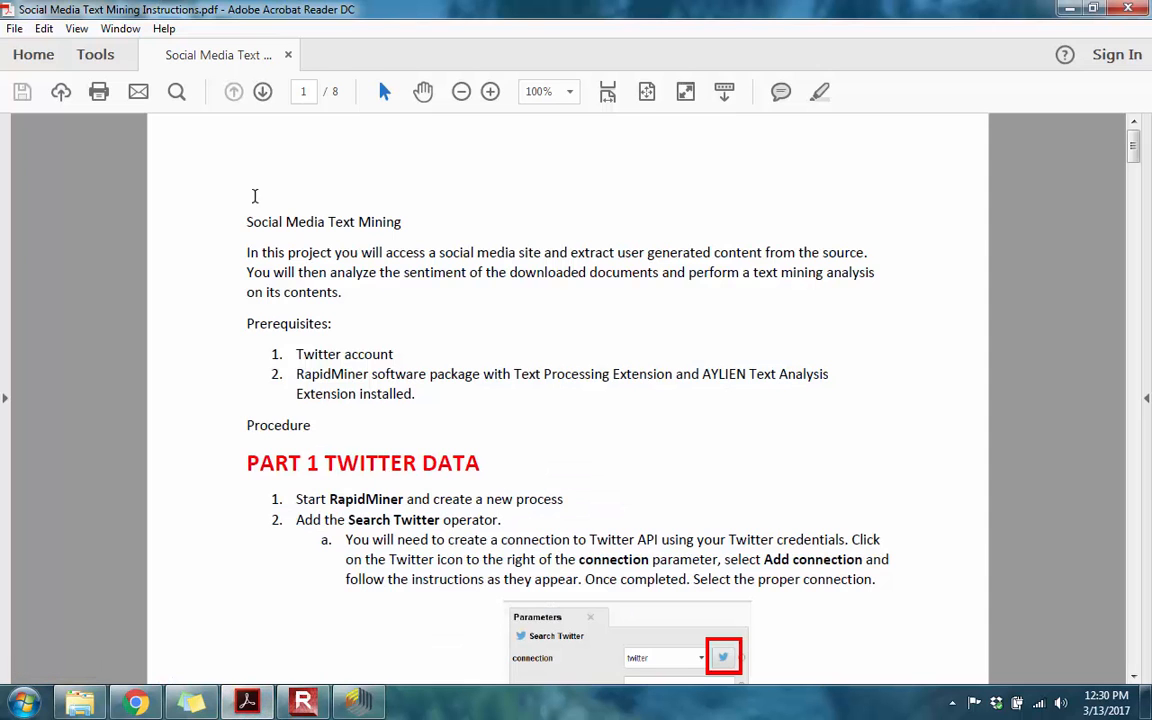
pyautogui.moveTo(247, 221); pyautogui.dragTo(436, 403)
pyautogui.click(436, 403)
pyautogui.scroll(-5, 437, 410)
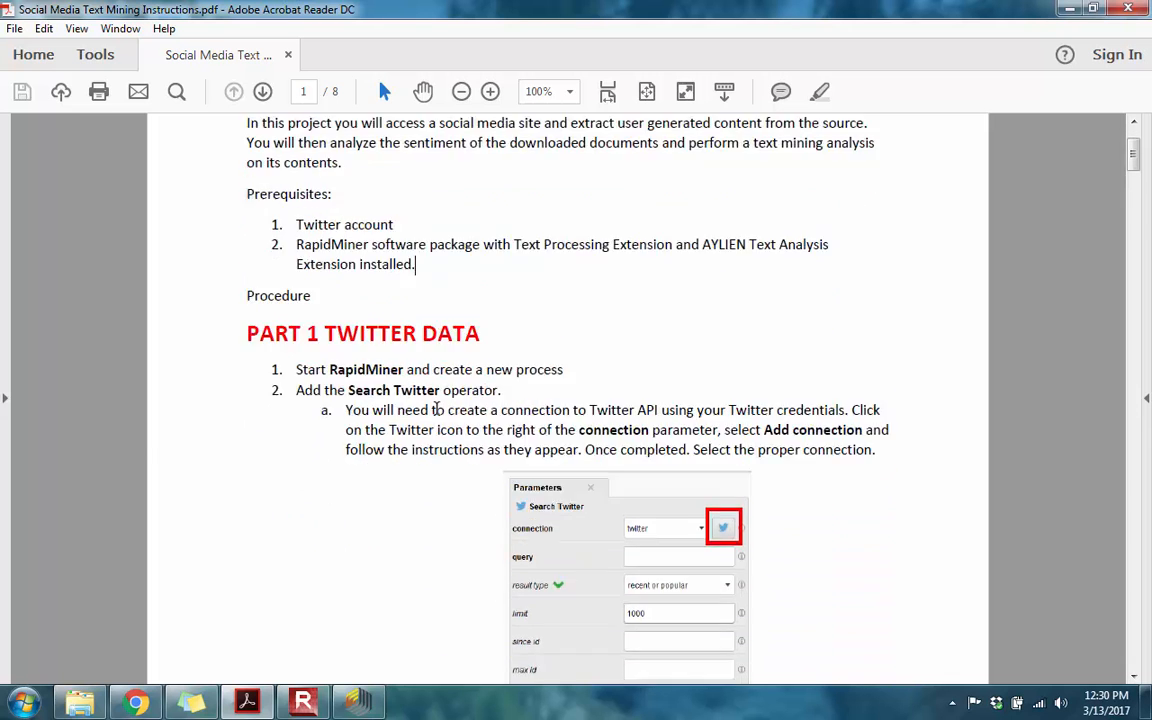
pyautogui.scroll(5, 437, 411)
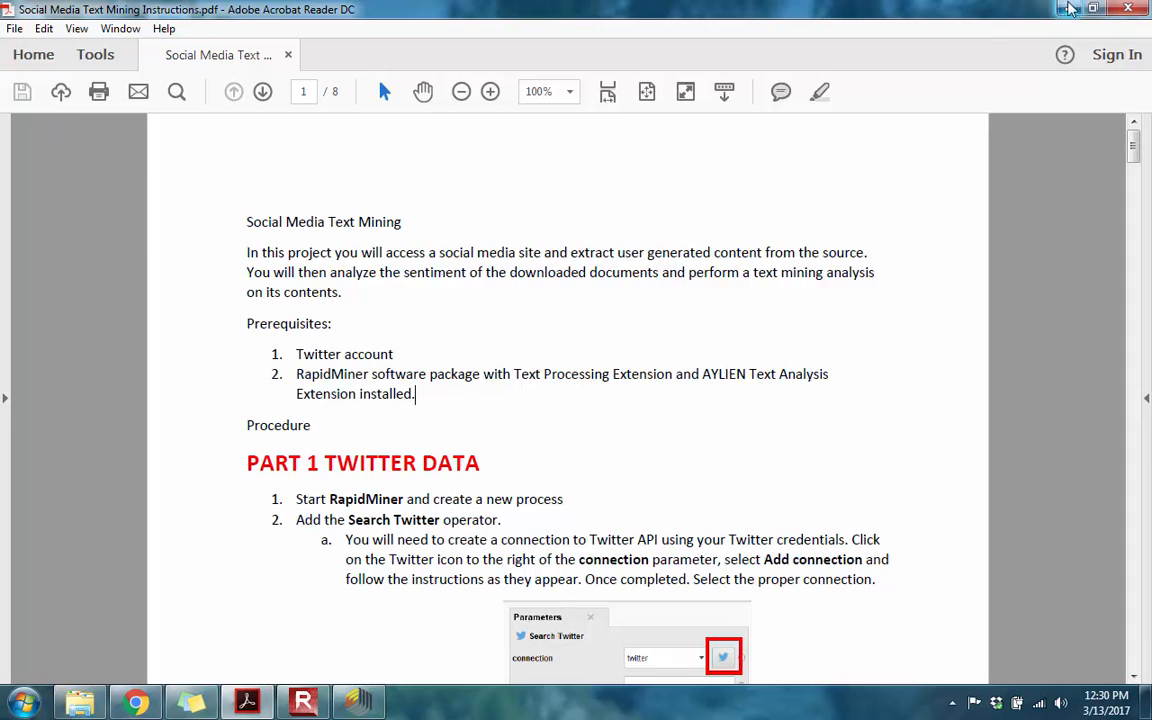
pyautogui.click(1070, 10)
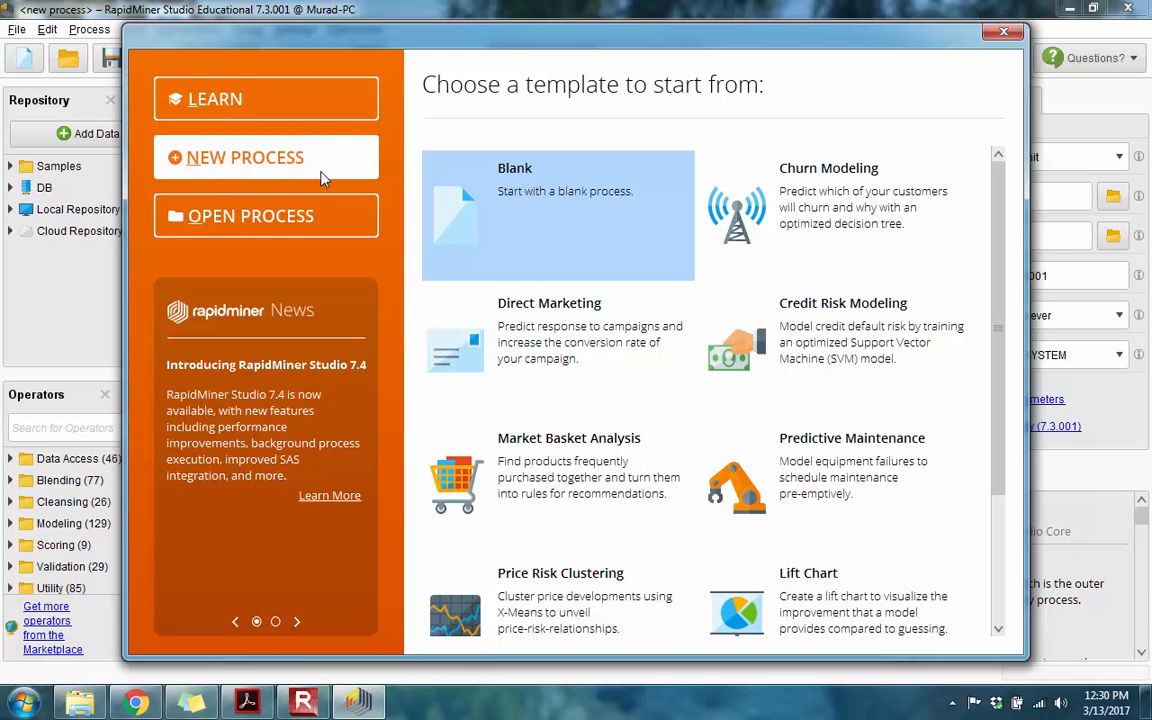
# Step: Create a new blank process in RapidMiner Studio and activate the operator search
pyautogui.click(513, 196)
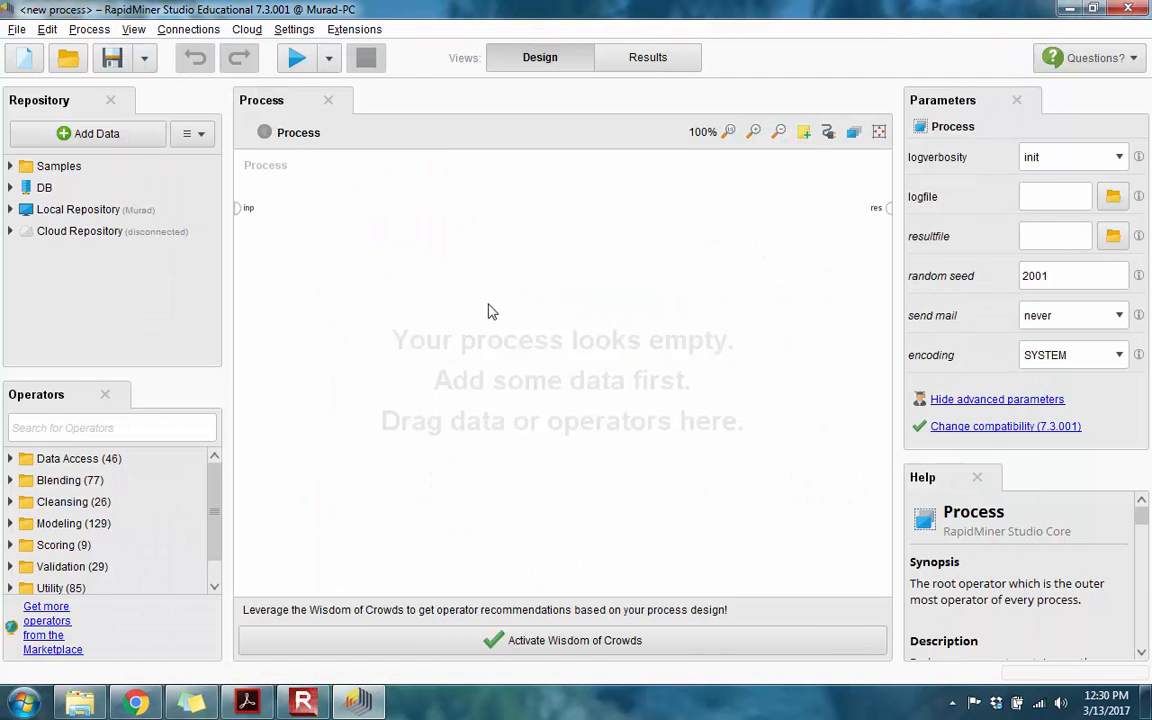
pyautogui.click(106, 431)
# Step: Switch to Chrome and open trendsmap.com in a new tab
pyautogui.click(142, 706)
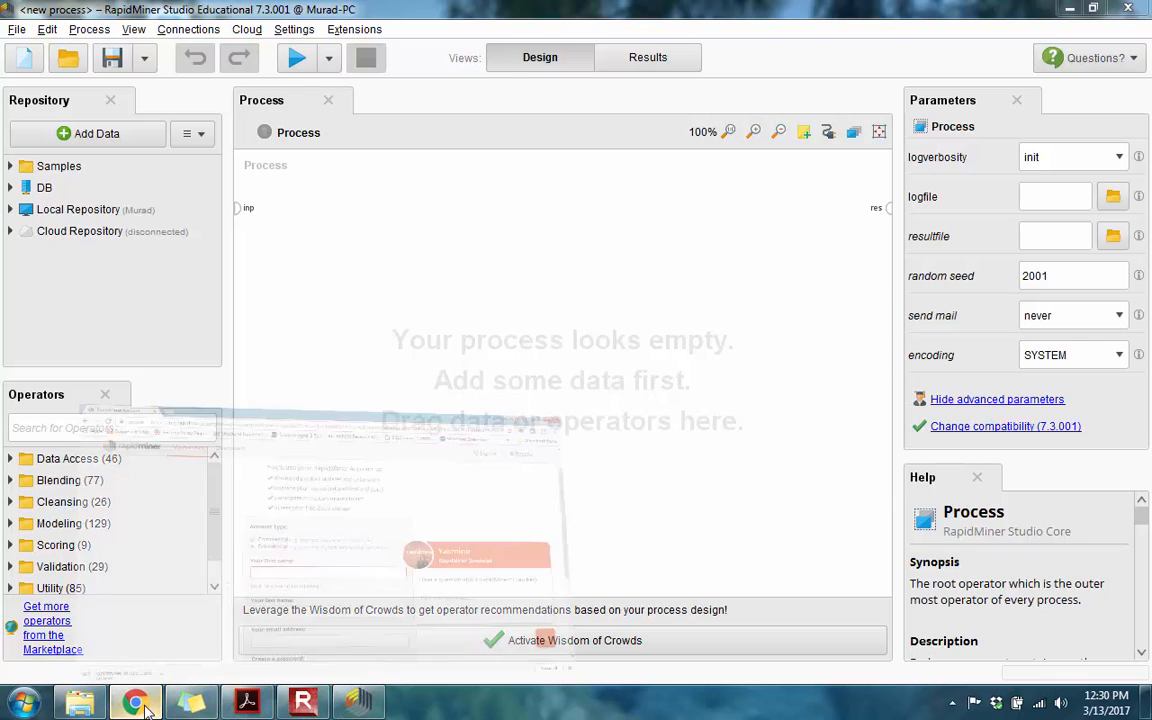
pyautogui.click(182, 14)
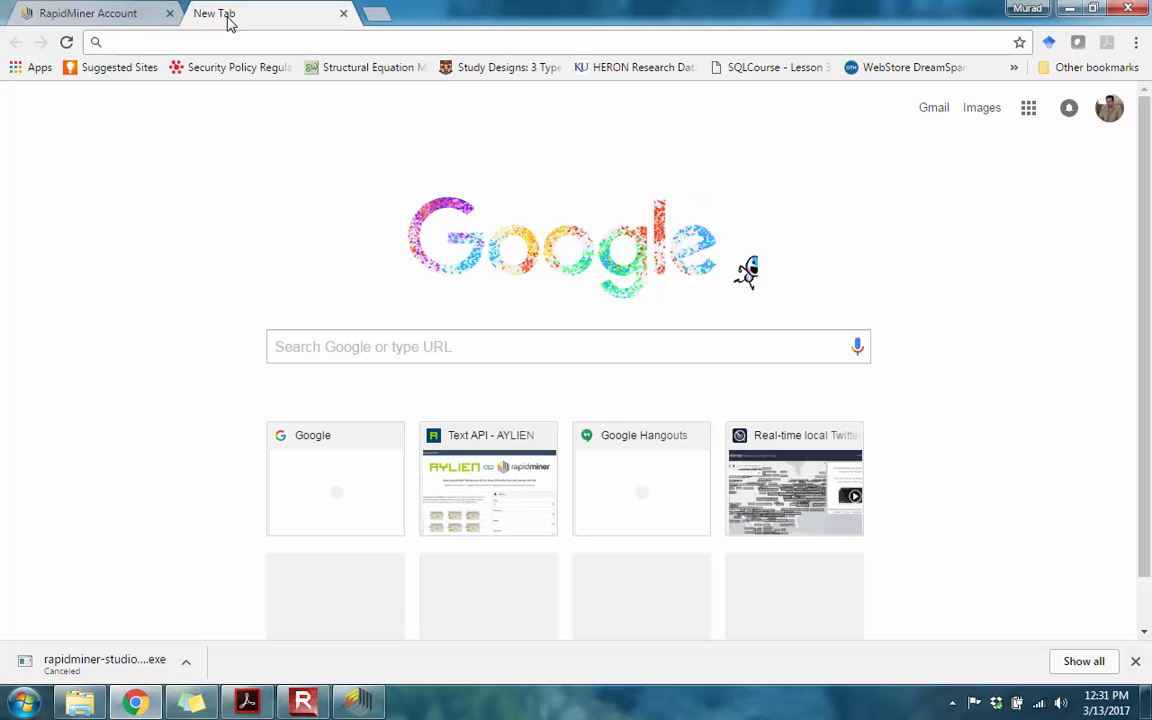
pyautogui.write('tred')
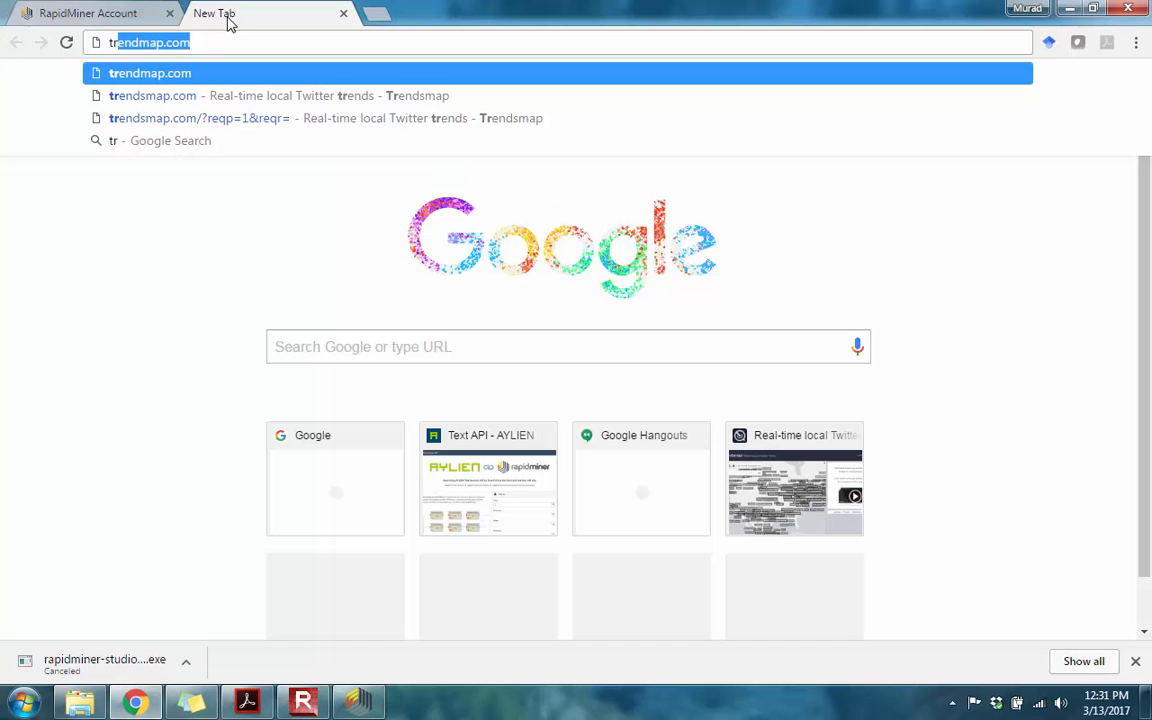
pyautogui.write('n')
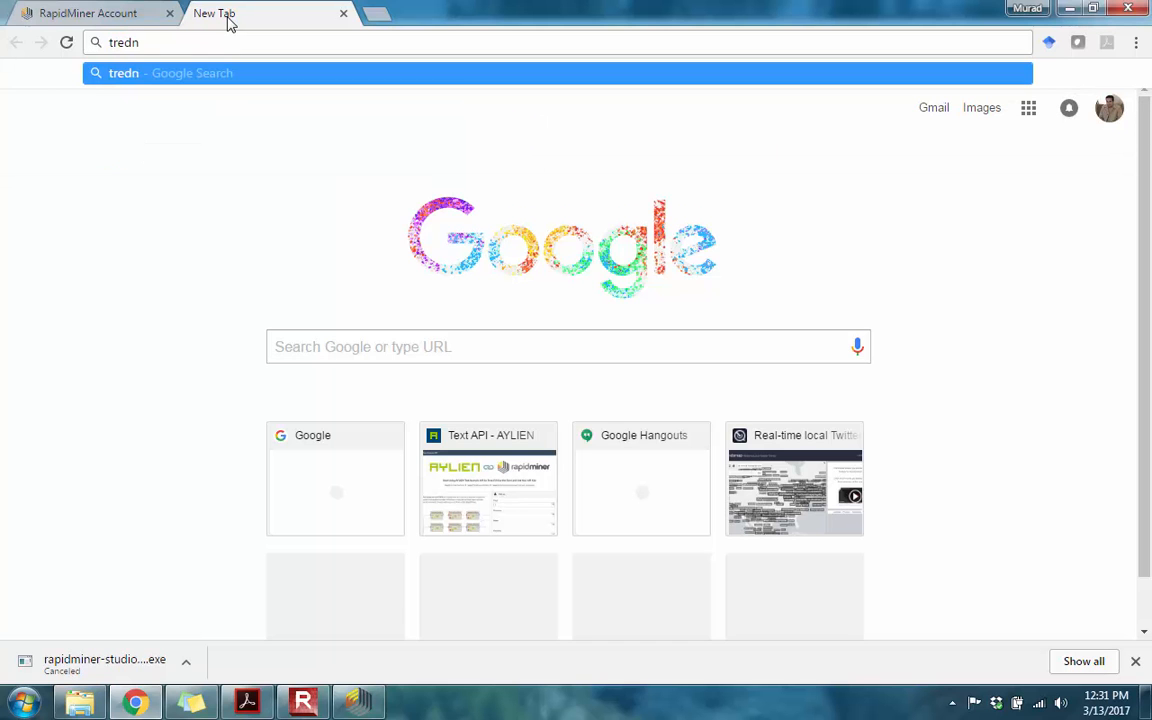
pyautogui.press('BackSpace')
pyautogui.press('BackSpace')
pyautogui.write('nds')
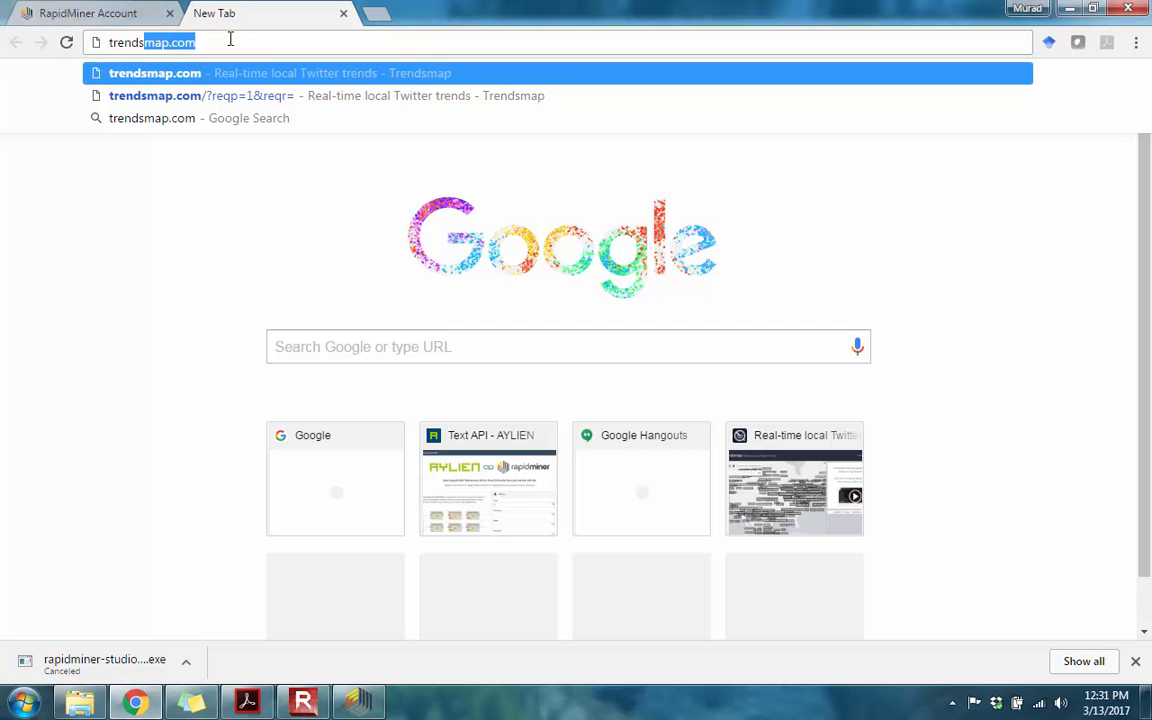
pyautogui.press('Right')
pyautogui.press('Return')
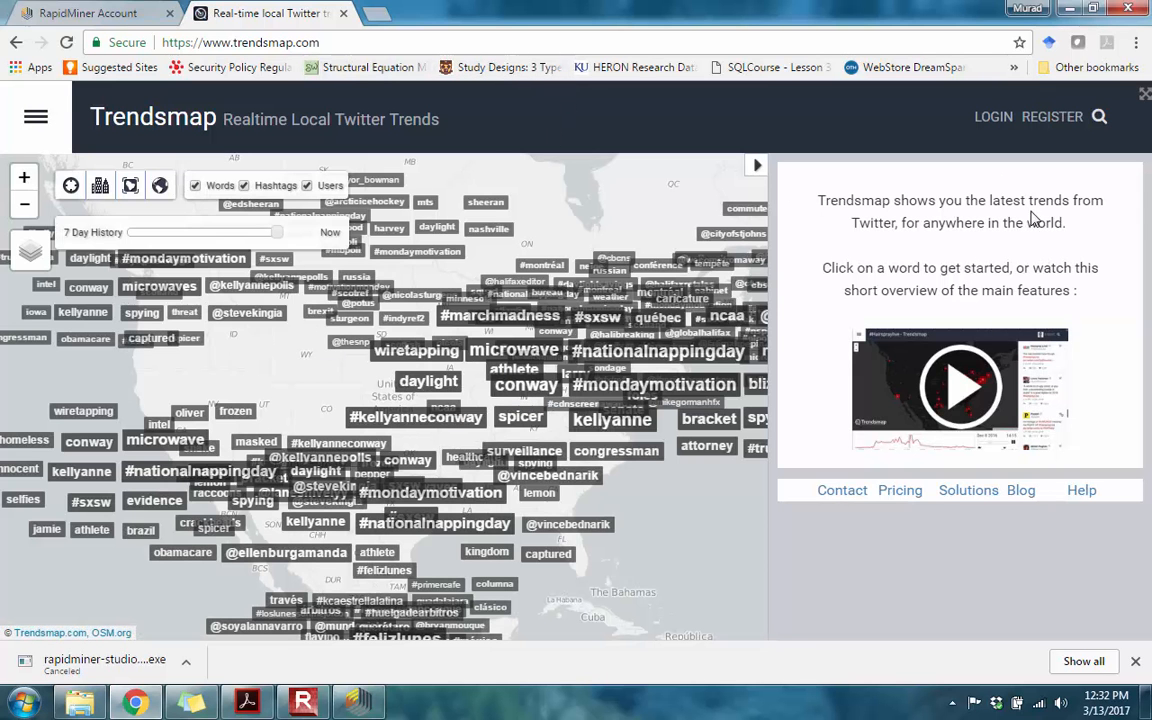
# Step: Widen the Trendsmap map, examine the trending words and hashtags across the United States for a topic, and return to RapidMiner Studio
pyautogui.click(757, 170)
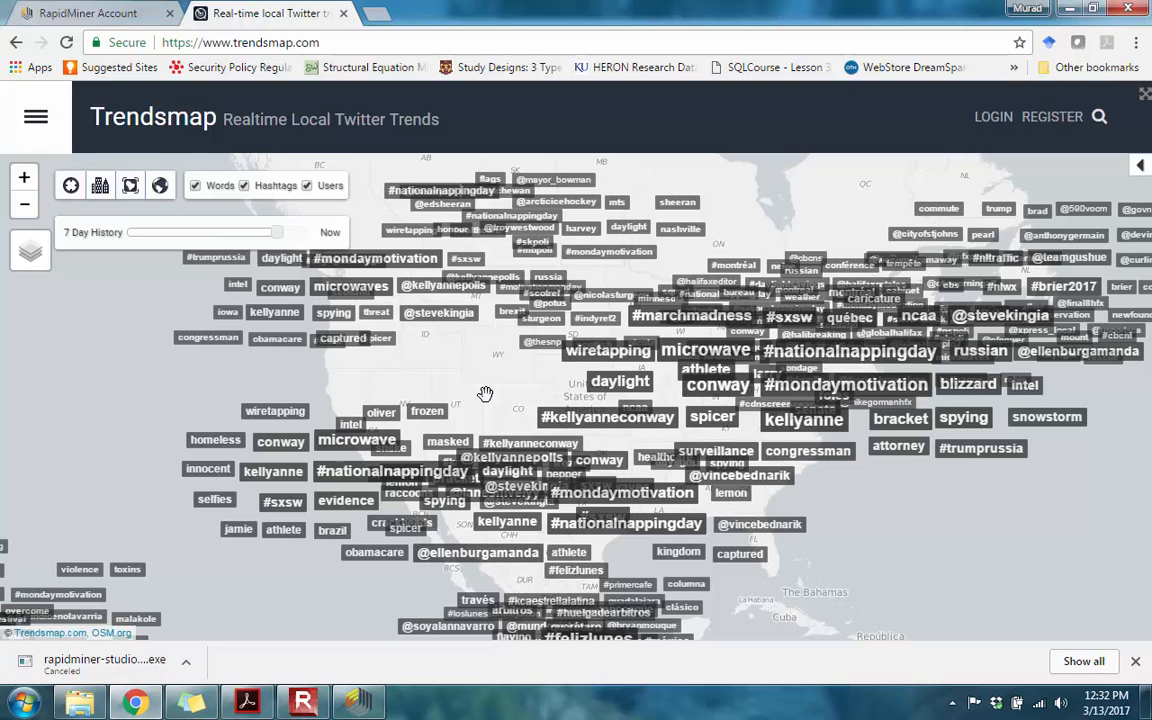
pyautogui.click(360, 705)
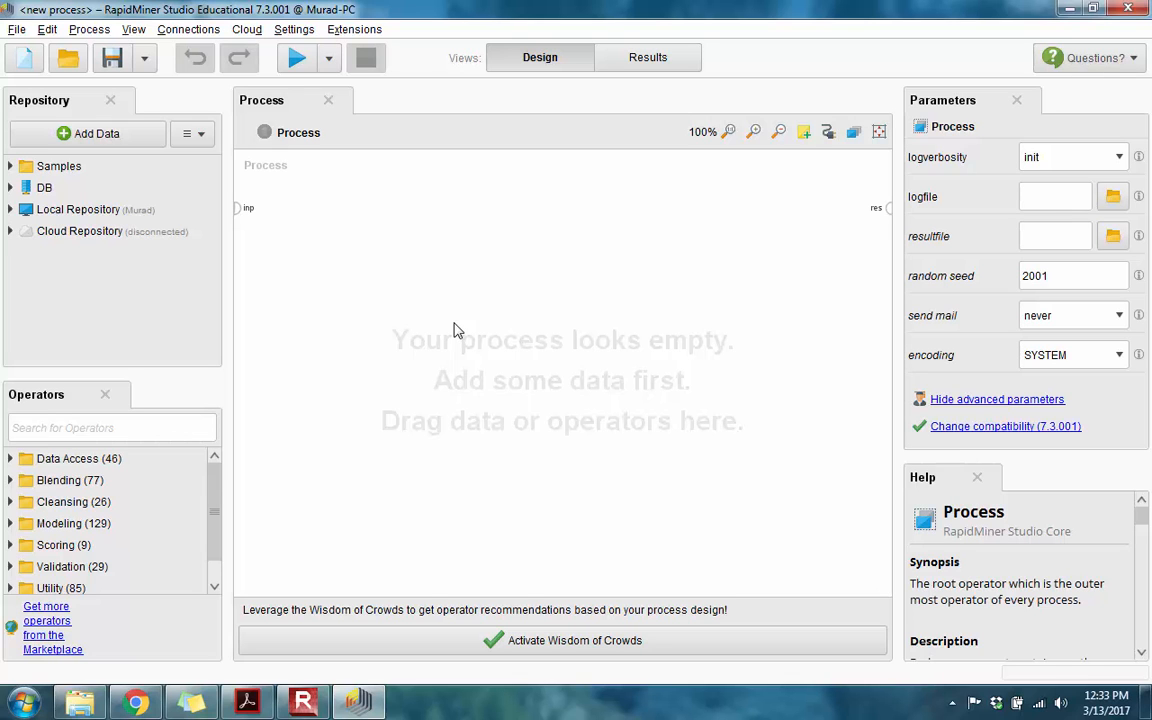
pyautogui.click(153, 431)
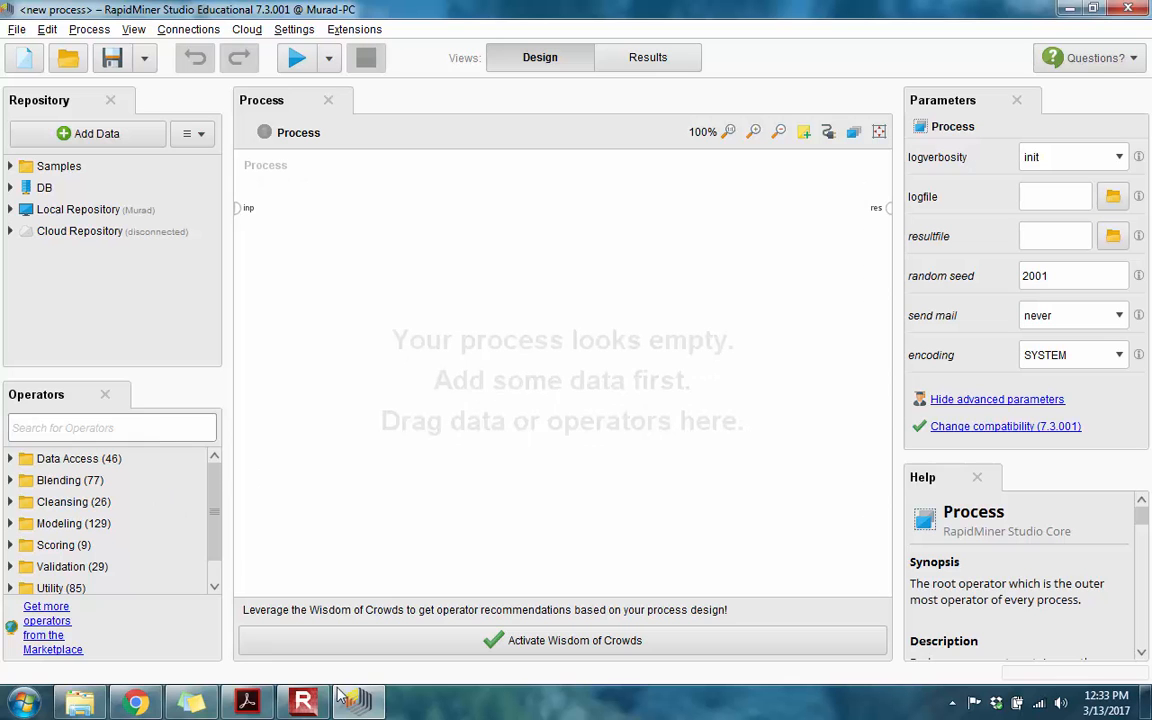
pyautogui.click(137, 703)
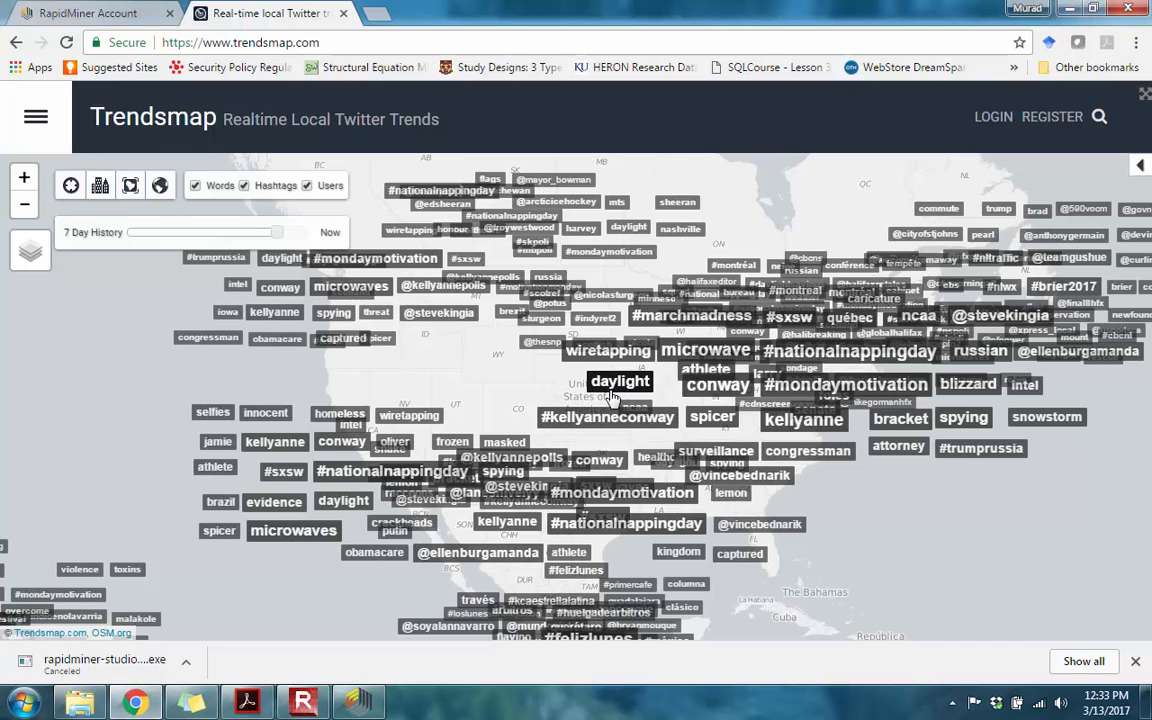
pyautogui.click(1070, 10)
# Step: Search the operators for "twit" and add the Search Twitter operator to the process canvas near the process input
pyautogui.click(105, 430)
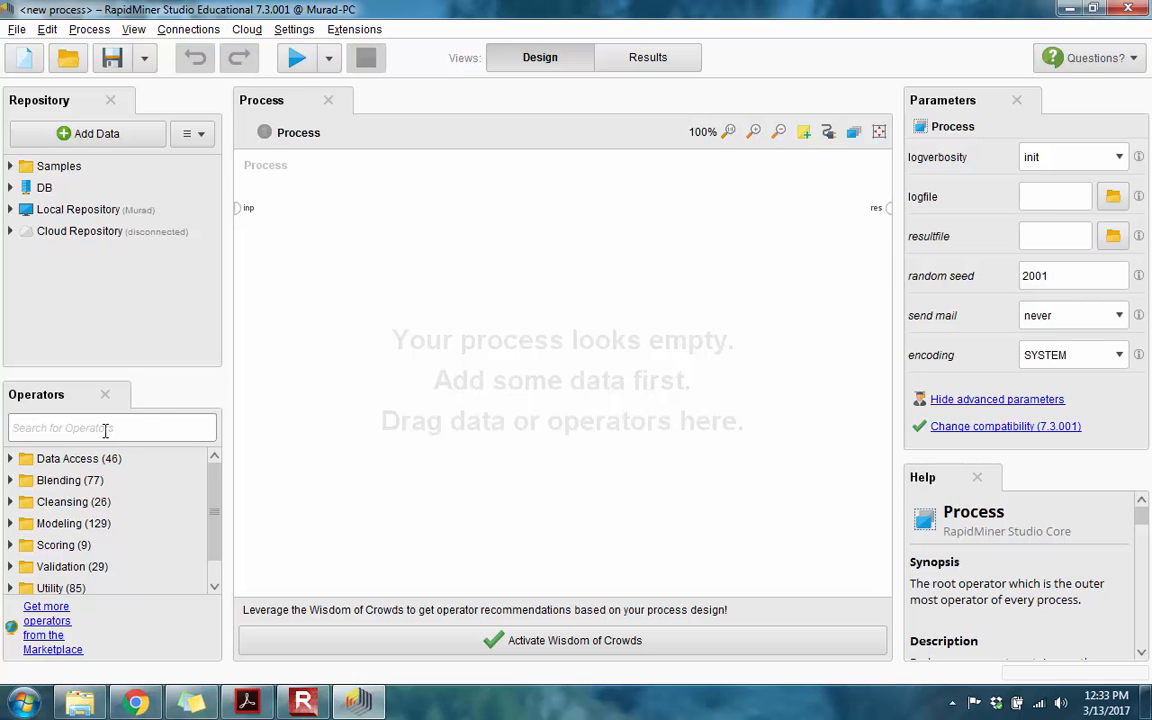
pyautogui.write('t')
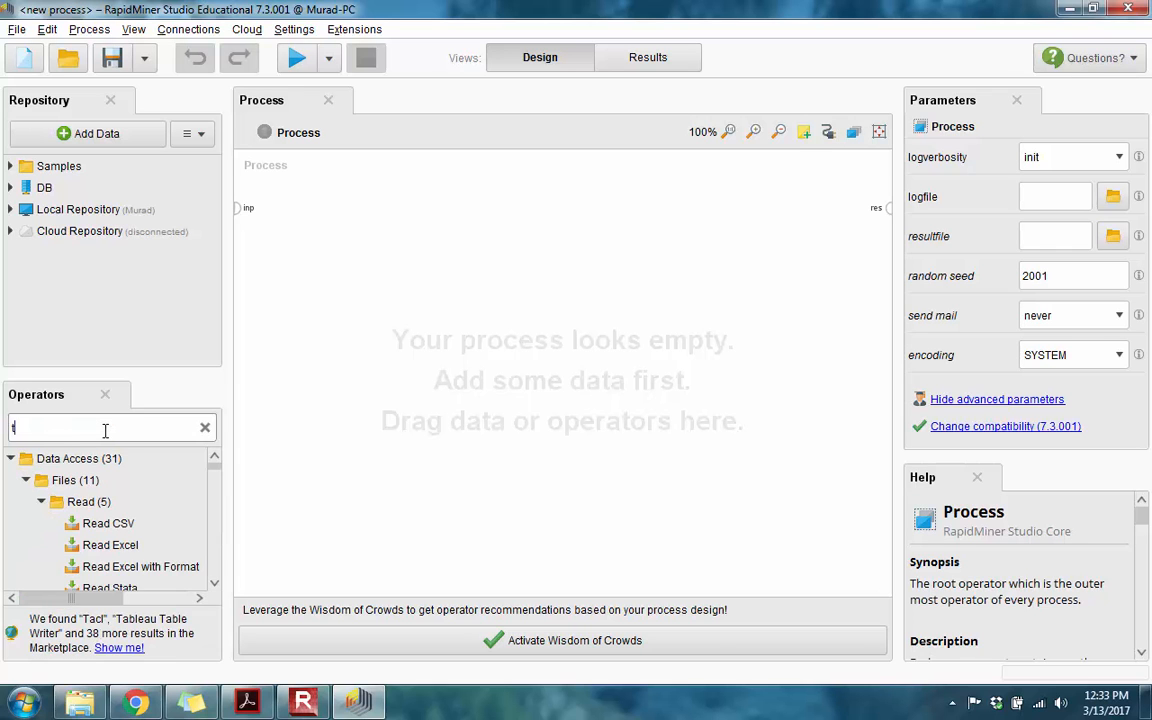
pyautogui.write('wity')
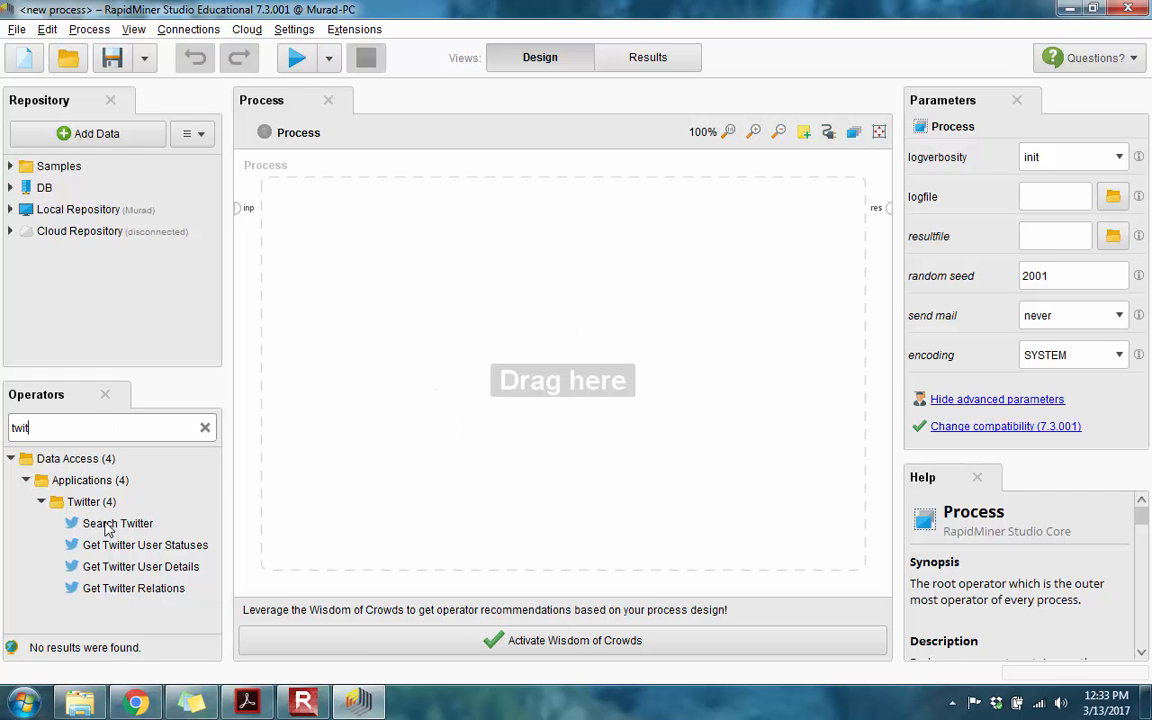
pyautogui.moveTo(107, 529); pyautogui.dragTo(221, 472)
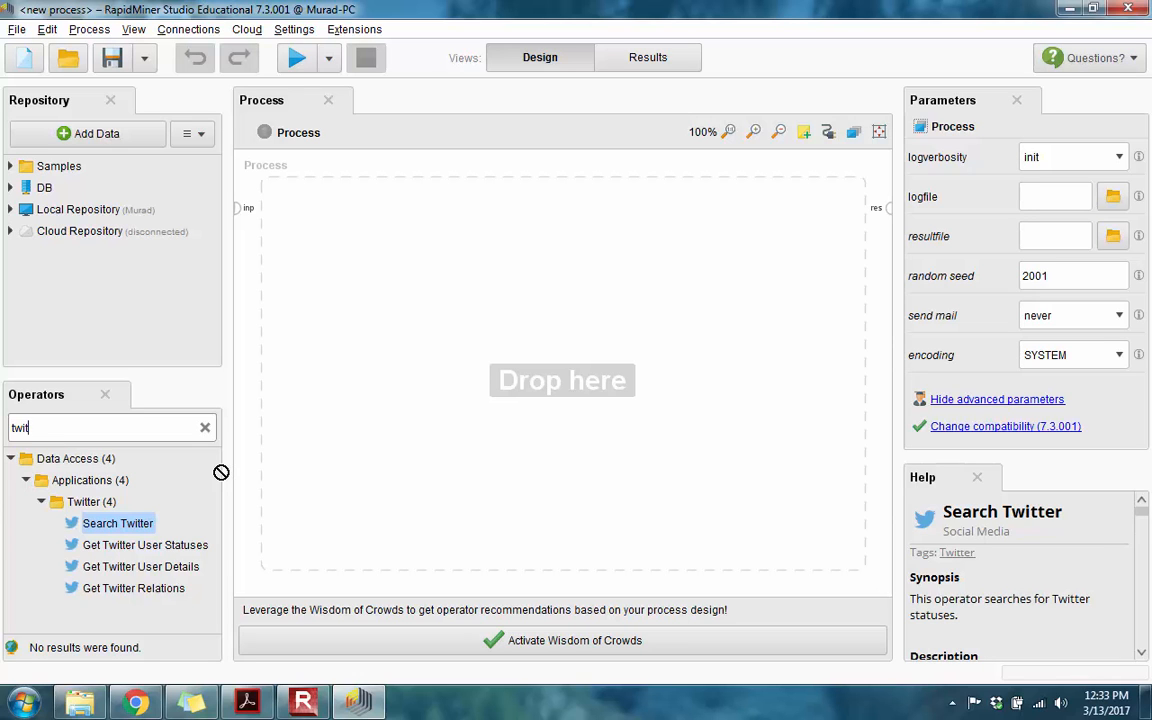
pyautogui.moveTo(221, 472); pyautogui.dragTo(304, 253)
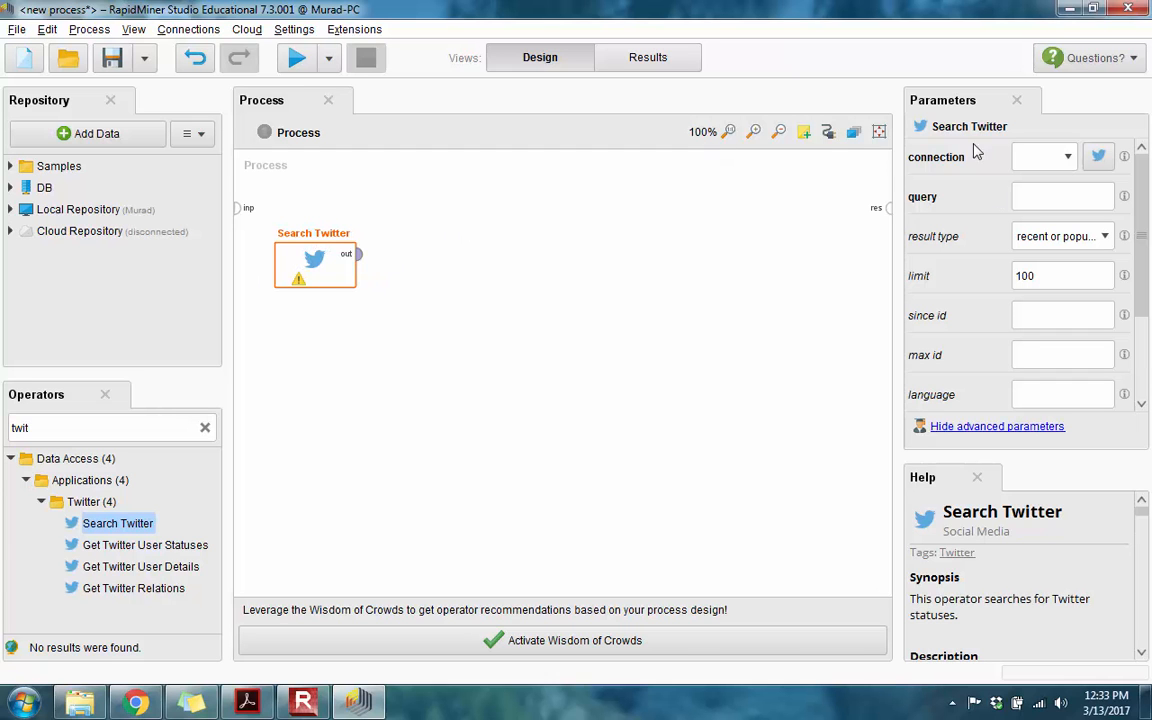
# Step: Create a new local connection of type Twitter Connection named DayLight for the Search Twitter operator
pyautogui.click(1099, 157)
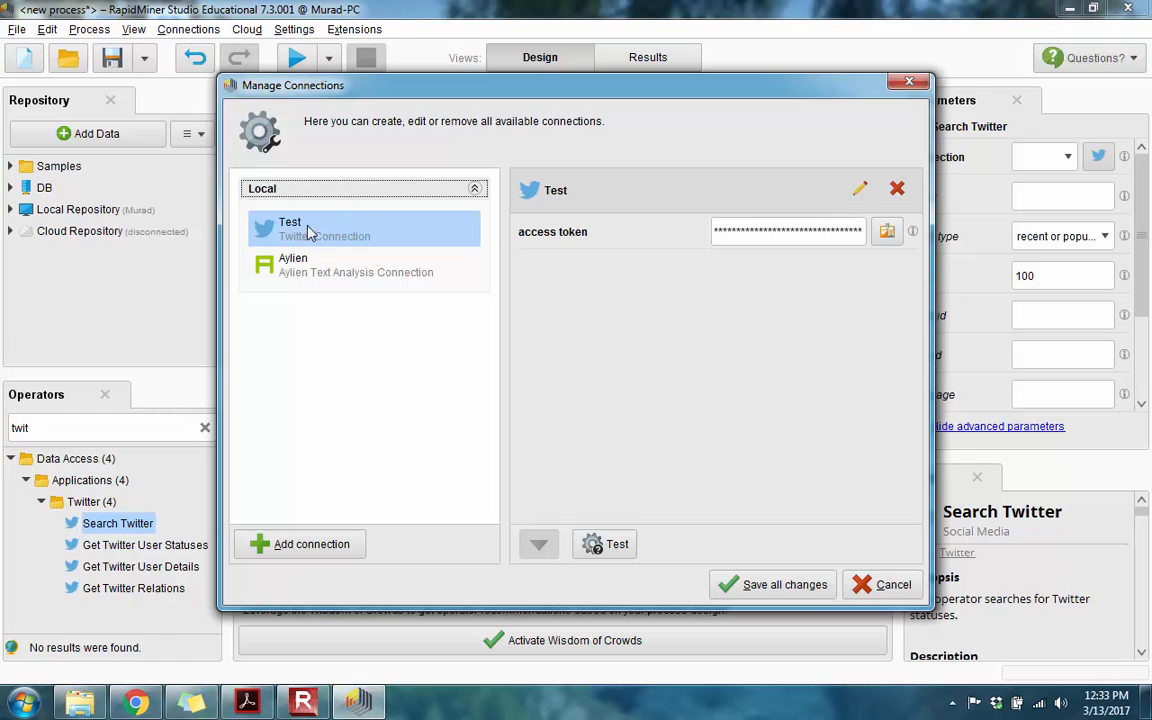
pyautogui.click(283, 550)
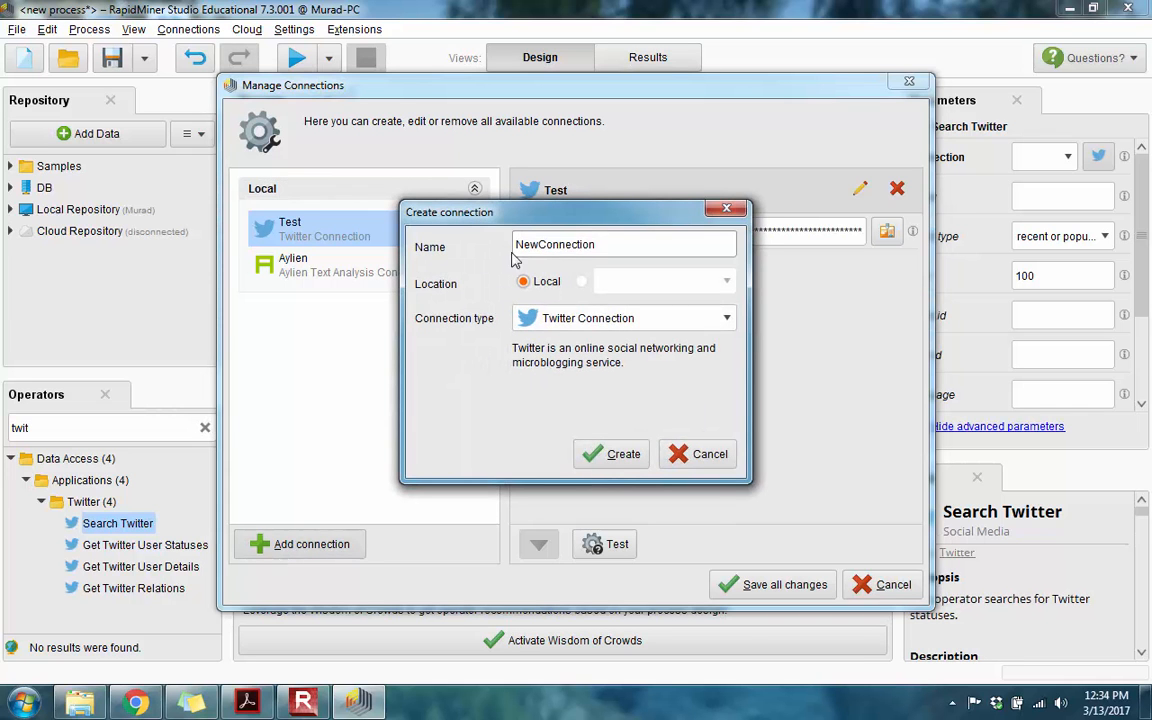
pyautogui.moveTo(596, 244); pyautogui.dragTo(444, 247)
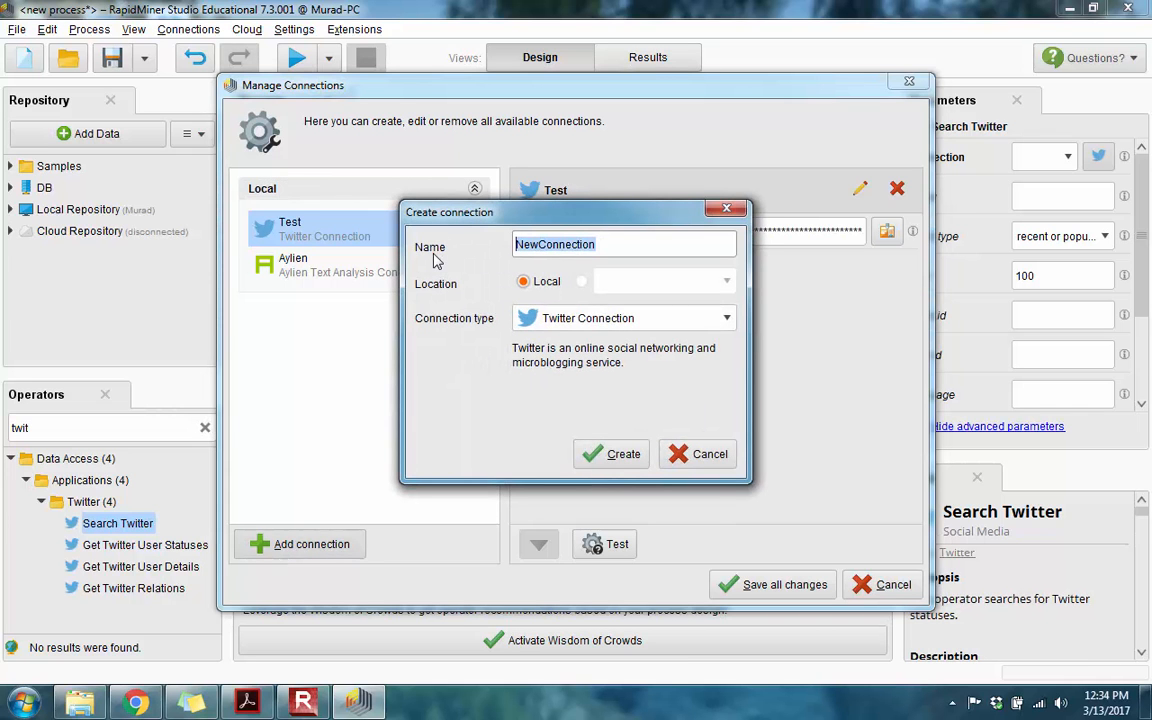
pyautogui.write('DayLight')
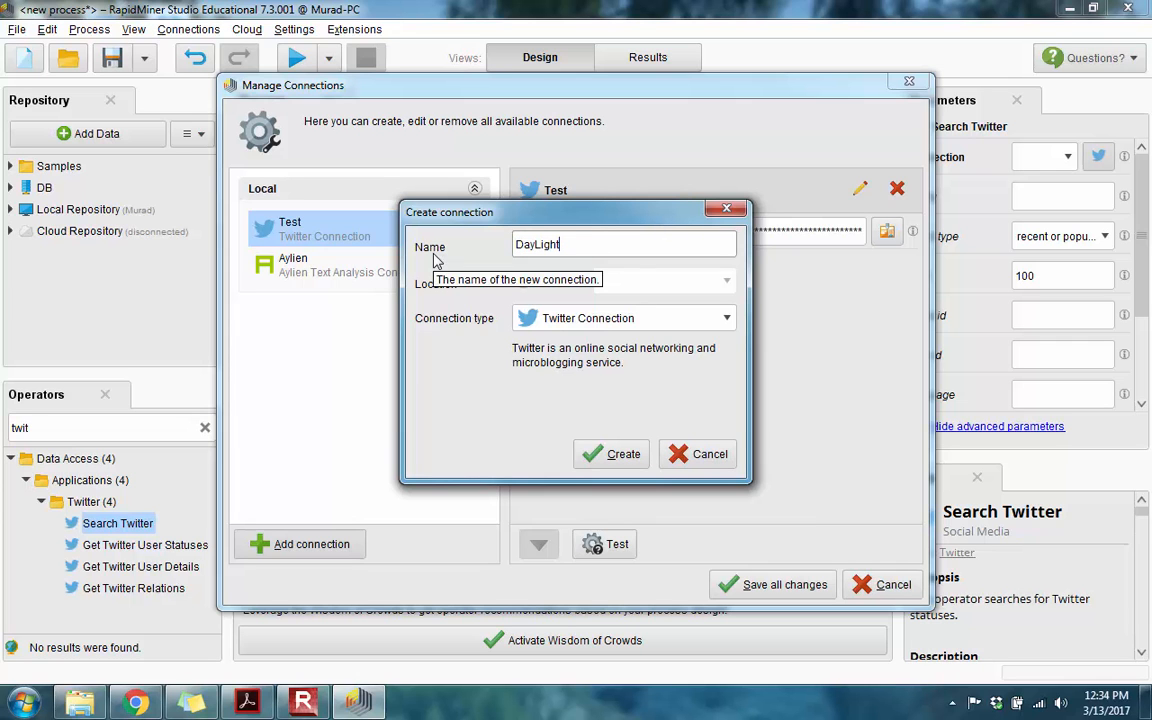
pyautogui.click(571, 320)
pyautogui.click(618, 320)
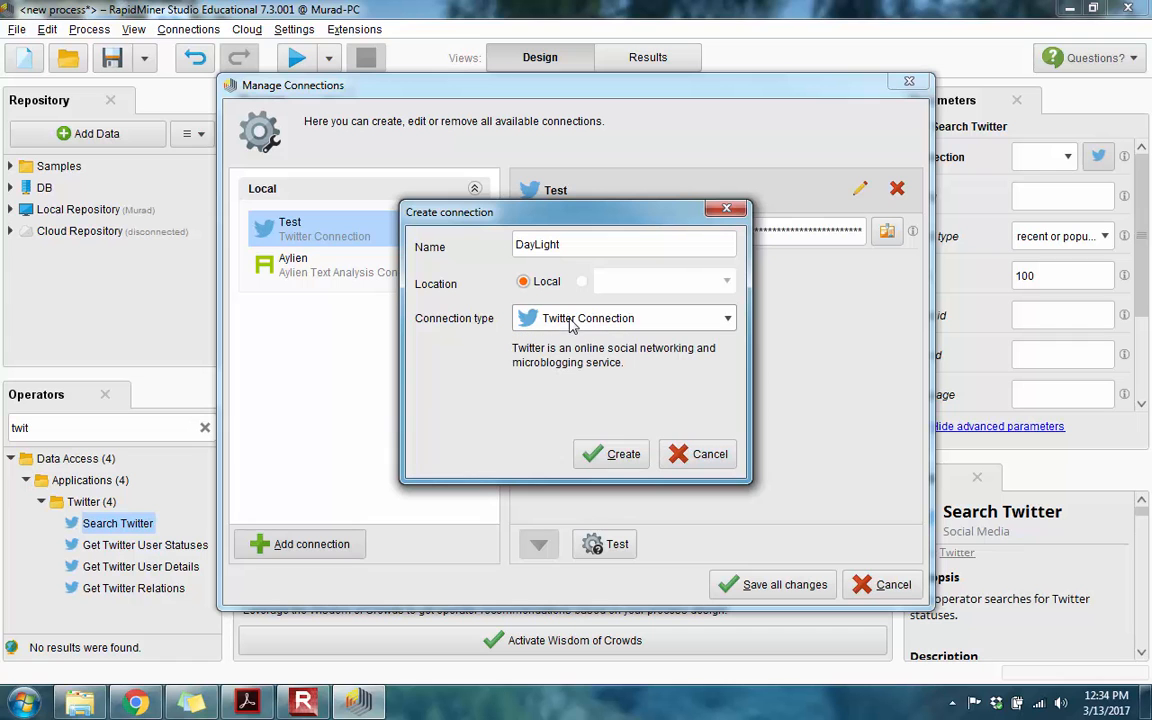
pyautogui.click(618, 455)
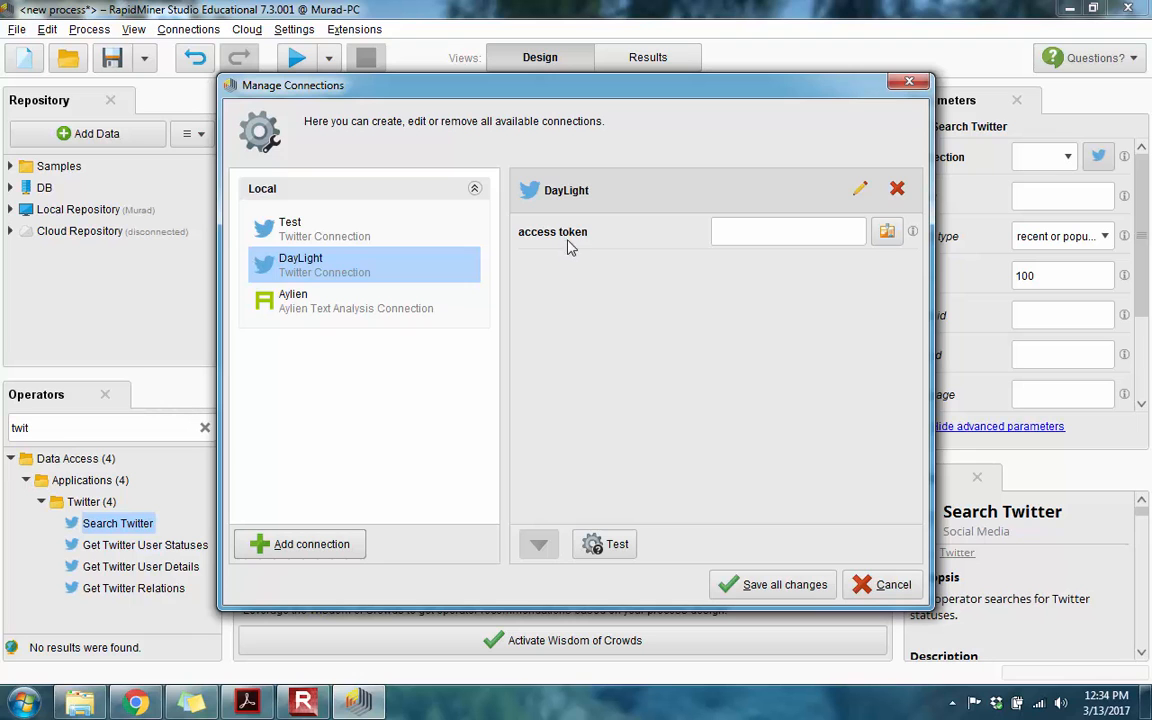
# Step: Request an access token for the DayLight connection, view Twitter's authorization page in Chrome, and cancel the OAuth authentication in RapidMiner Studio
pyautogui.click(724, 228)
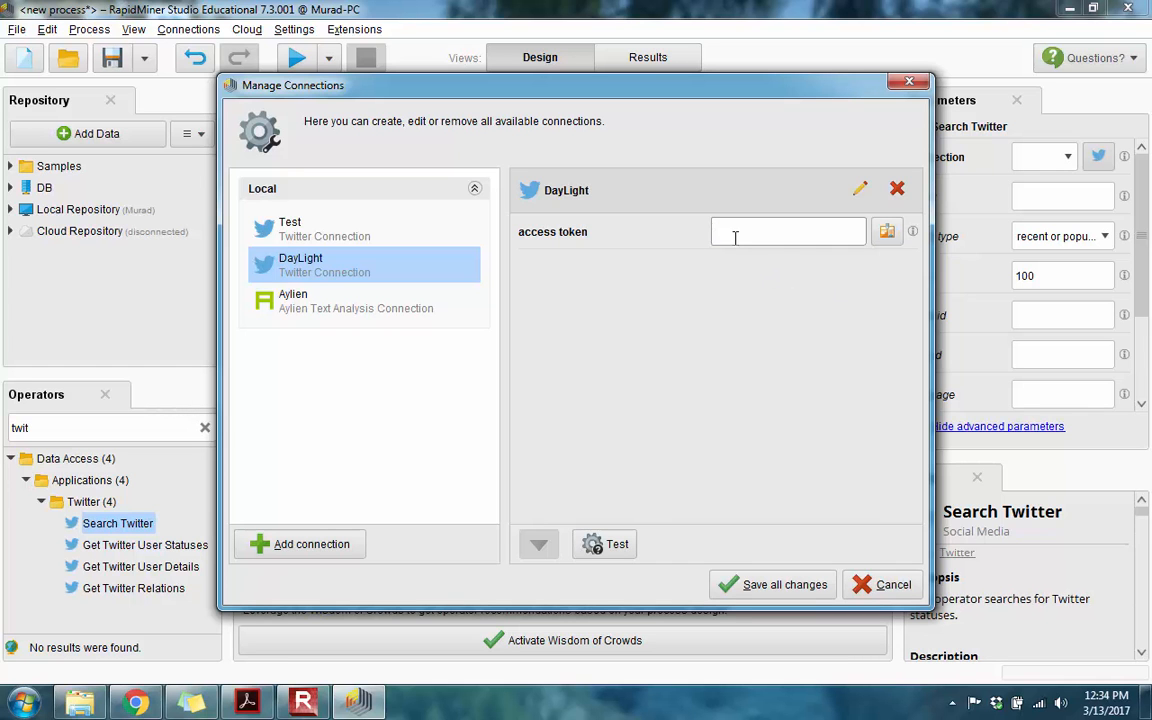
pyautogui.click(886, 233)
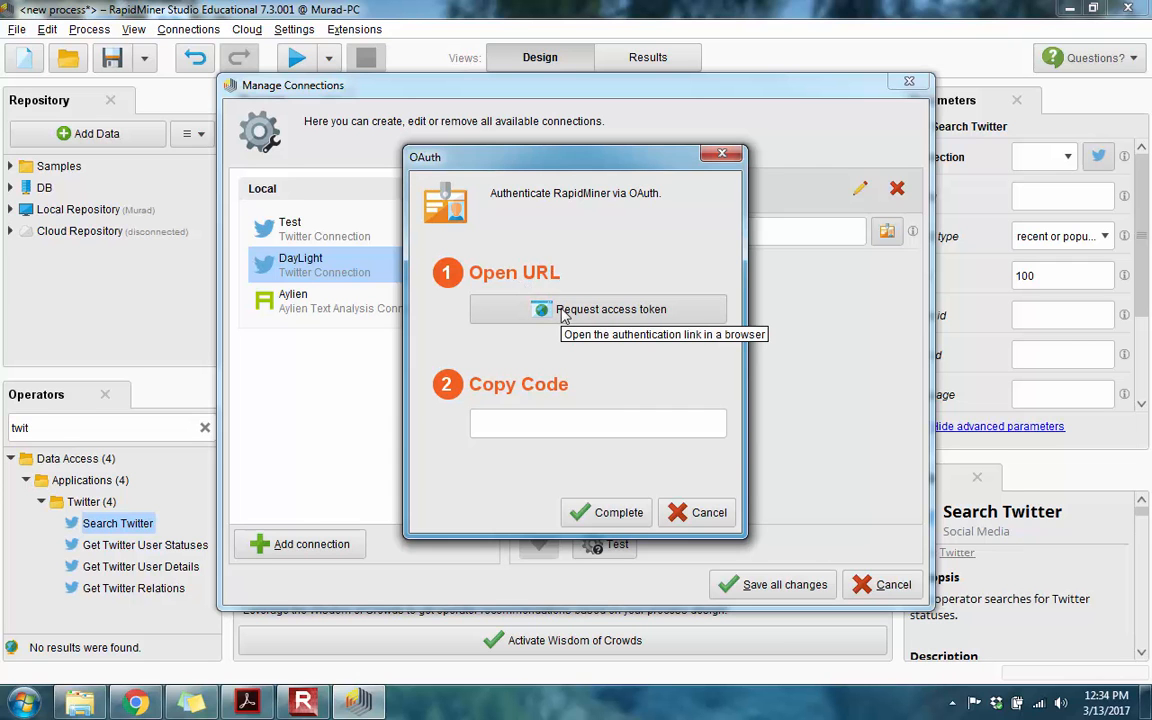
pyautogui.click(565, 313)
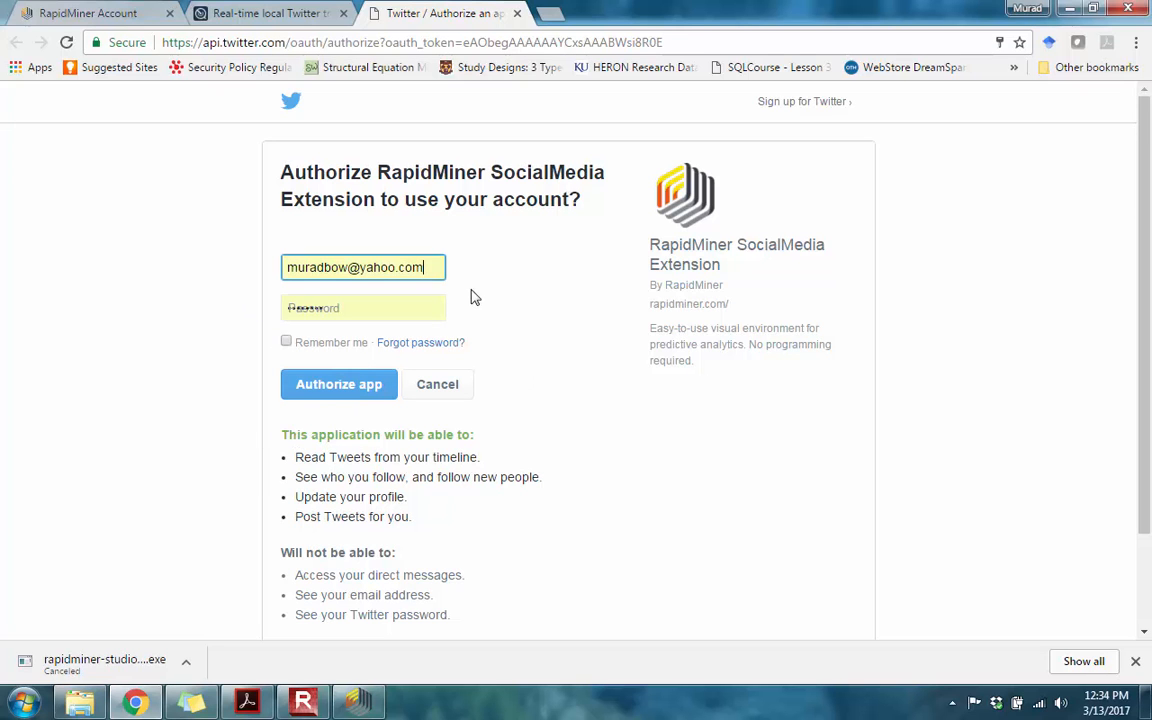
pyautogui.click(280, 12)
pyautogui.click(395, 12)
pyautogui.click(303, 702)
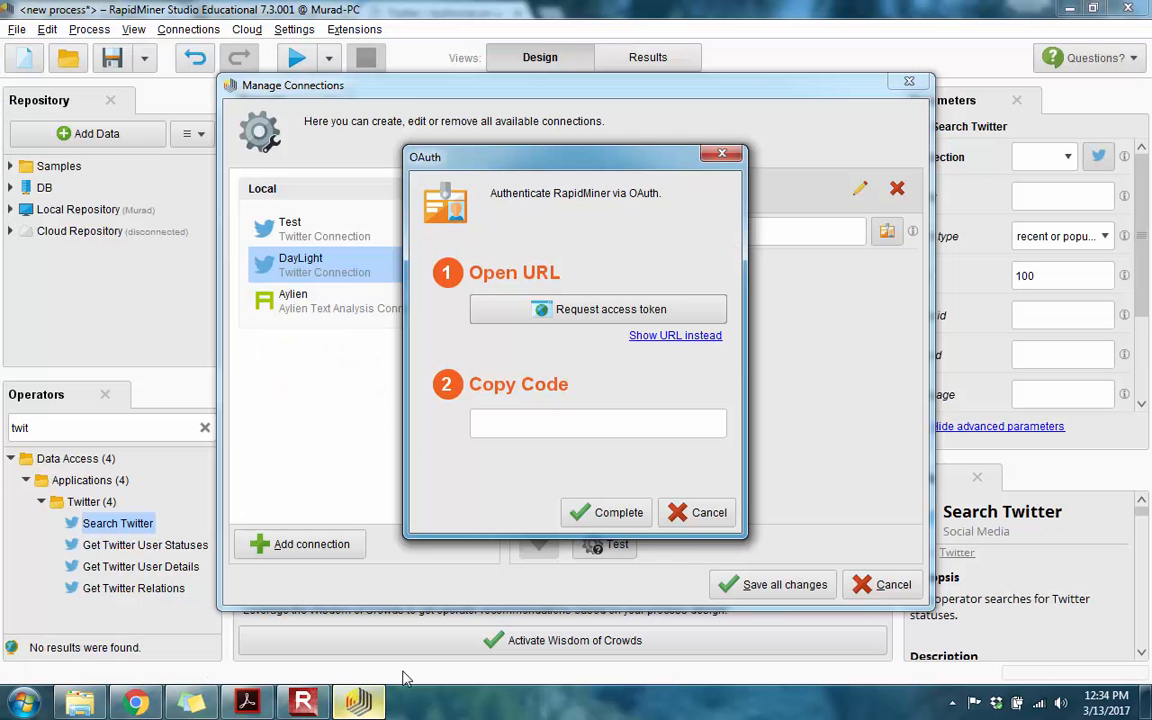
pyautogui.click(526, 424)
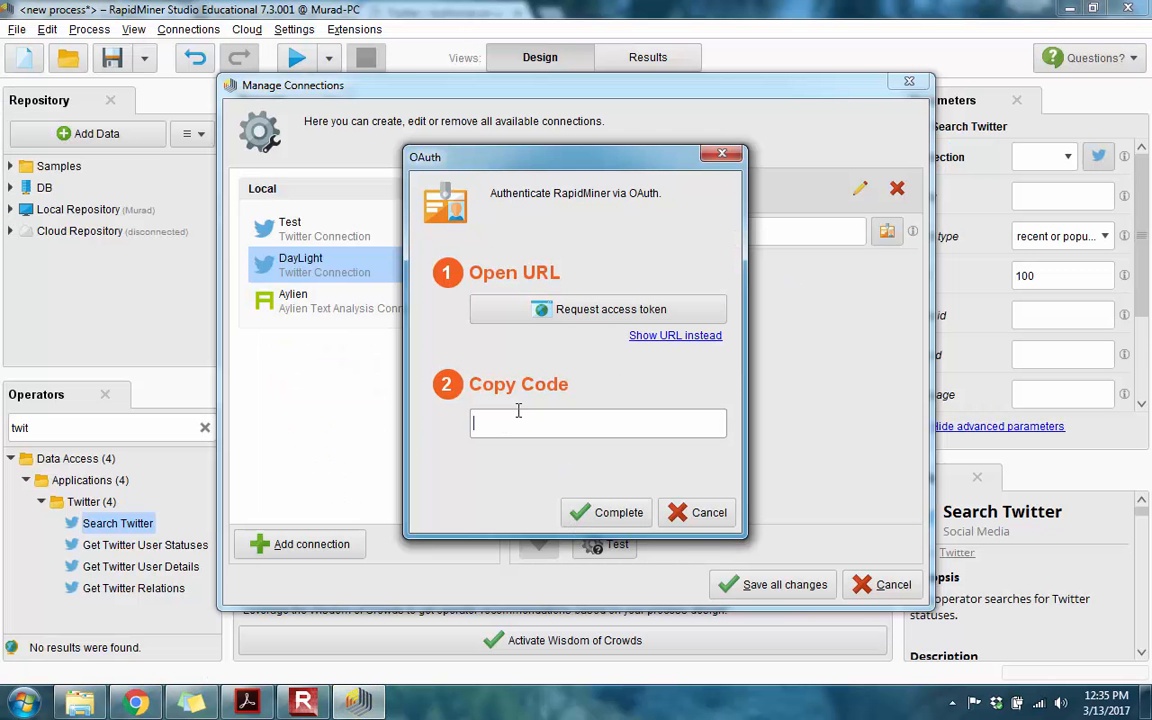
pyautogui.click(680, 514)
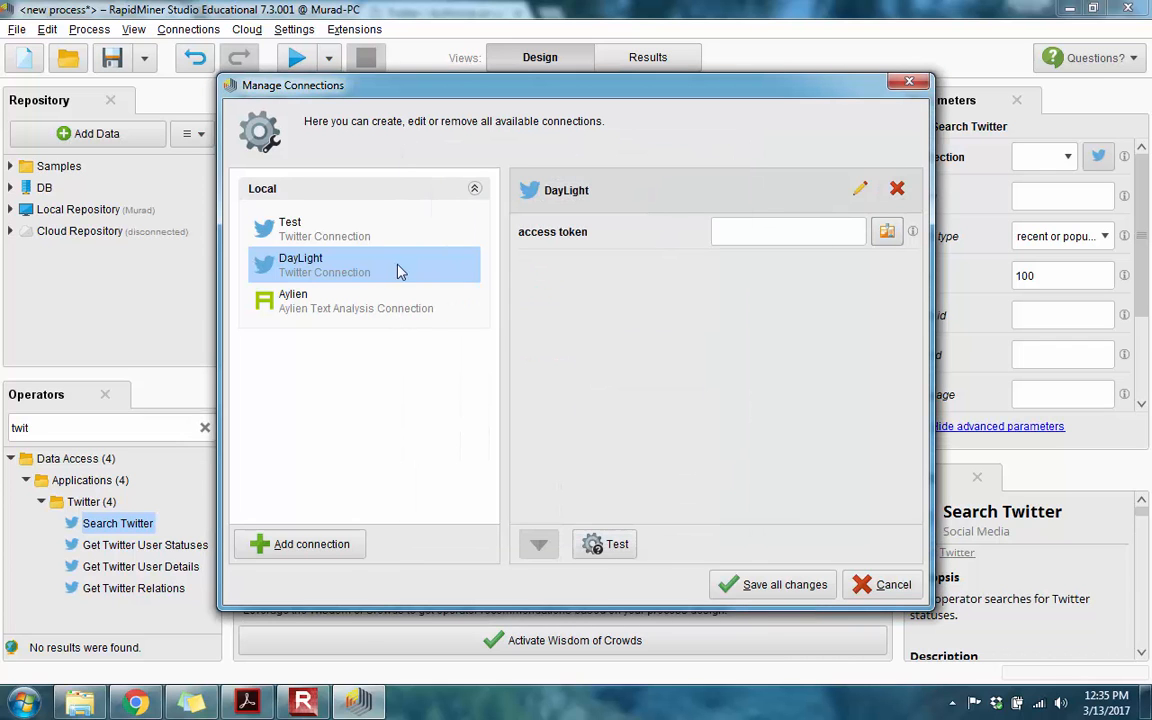
# Step: Delete the DayLight connection and save the connection changes after testing the existing Twitter connection named Test
pyautogui.click(897, 190)
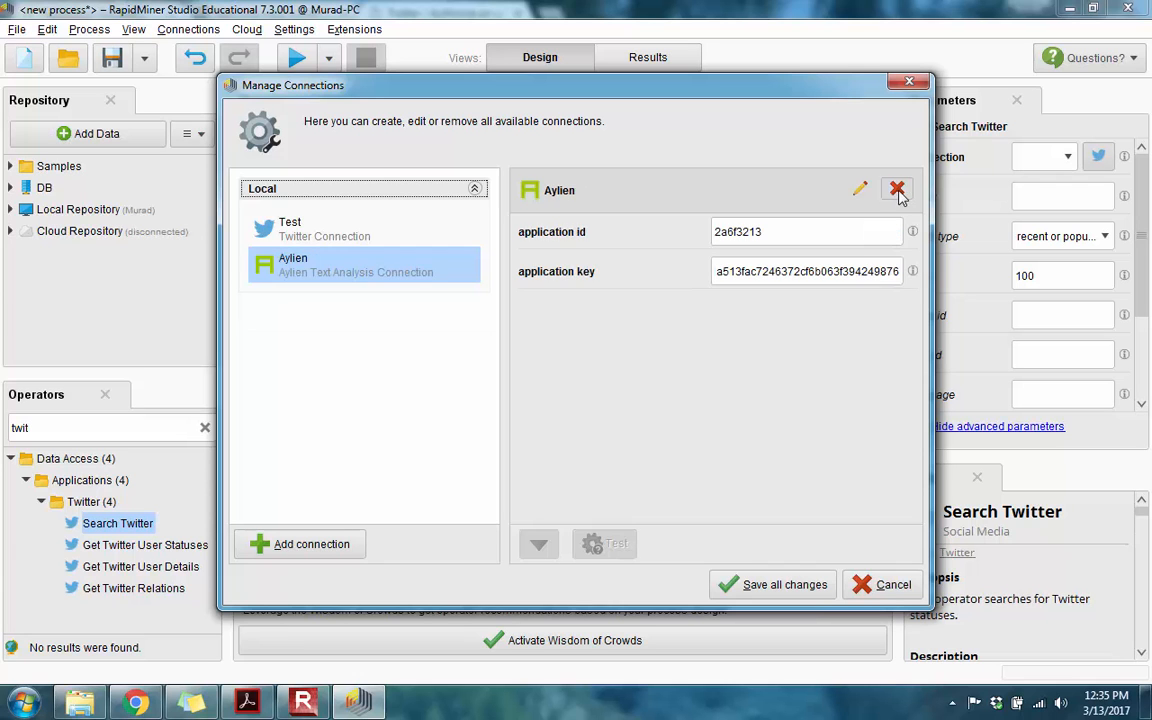
pyautogui.click(337, 238)
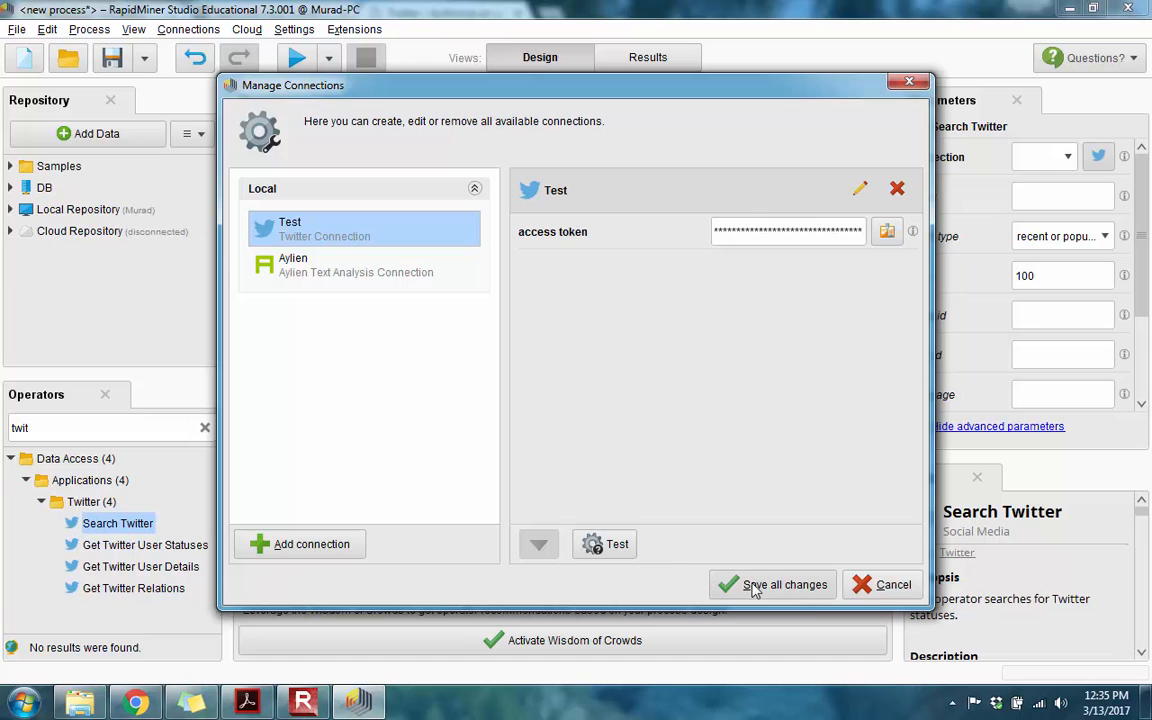
pyautogui.click(612, 552)
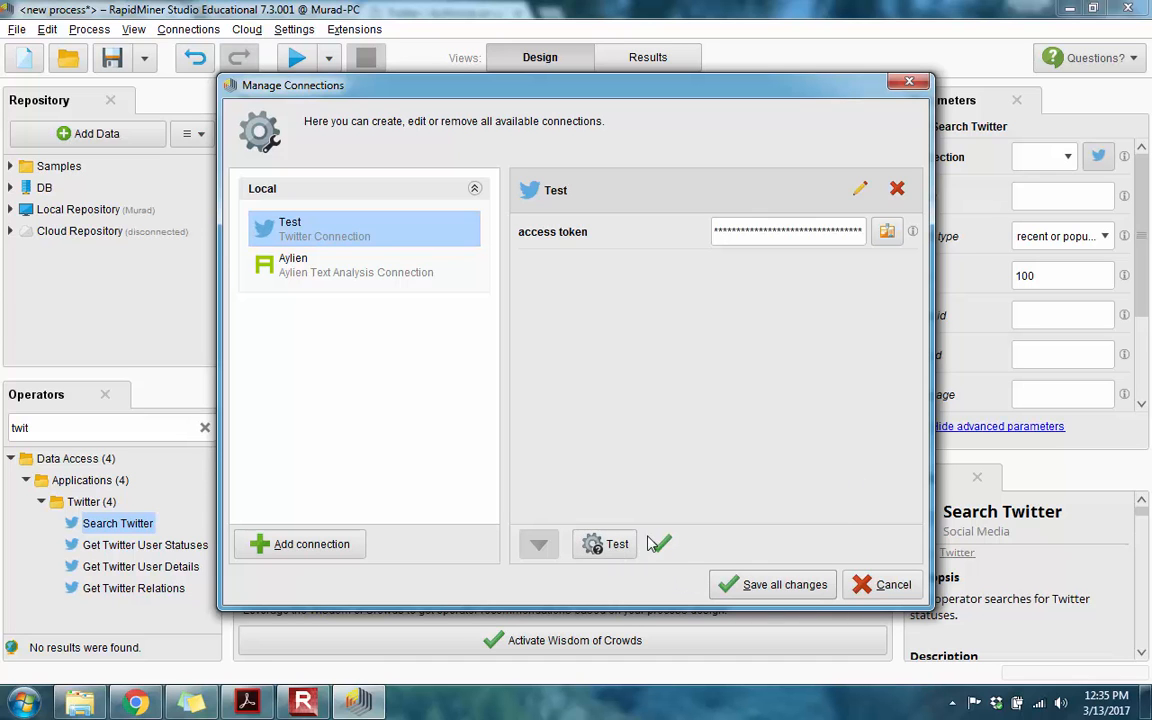
pyautogui.click(805, 585)
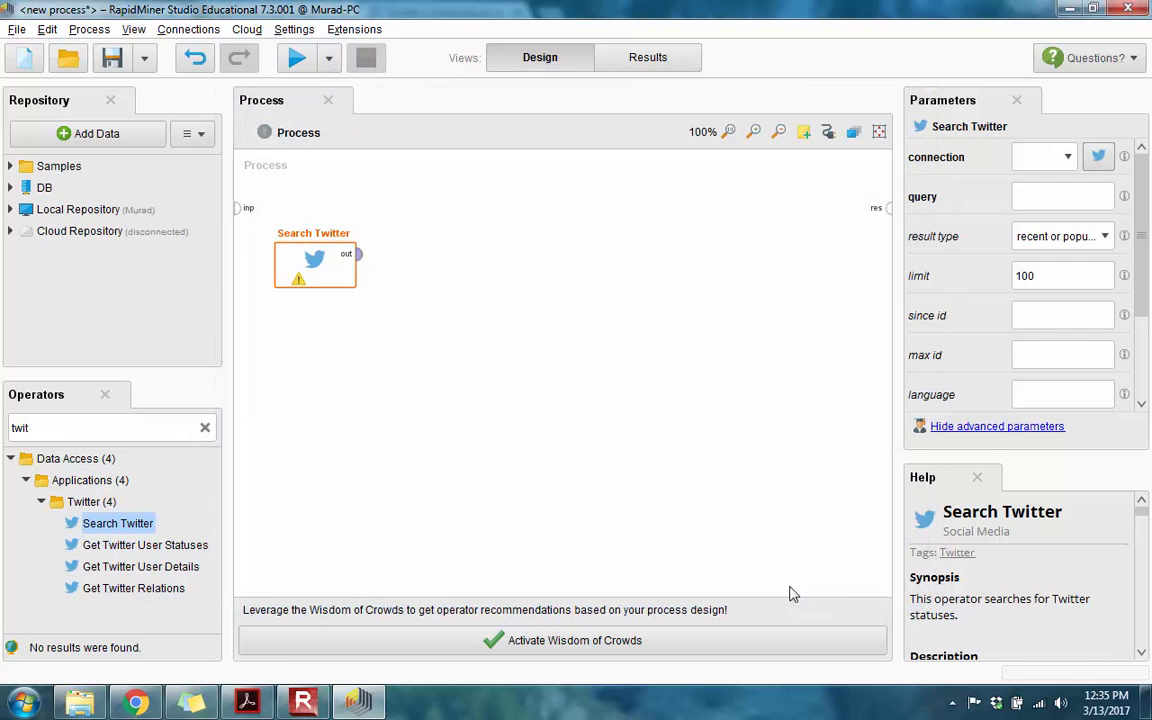
# Step: Set the Search Twitter operator's connection to Test and its query to Daylight
pyautogui.click(675, 283)
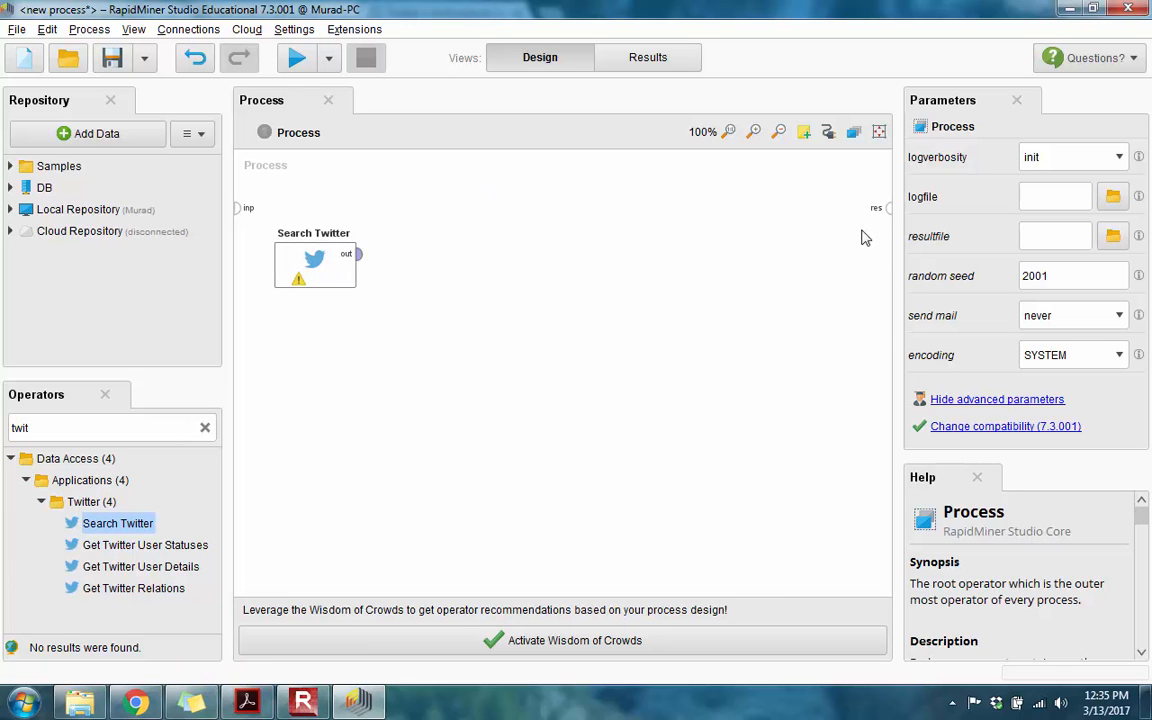
pyautogui.click(298, 257)
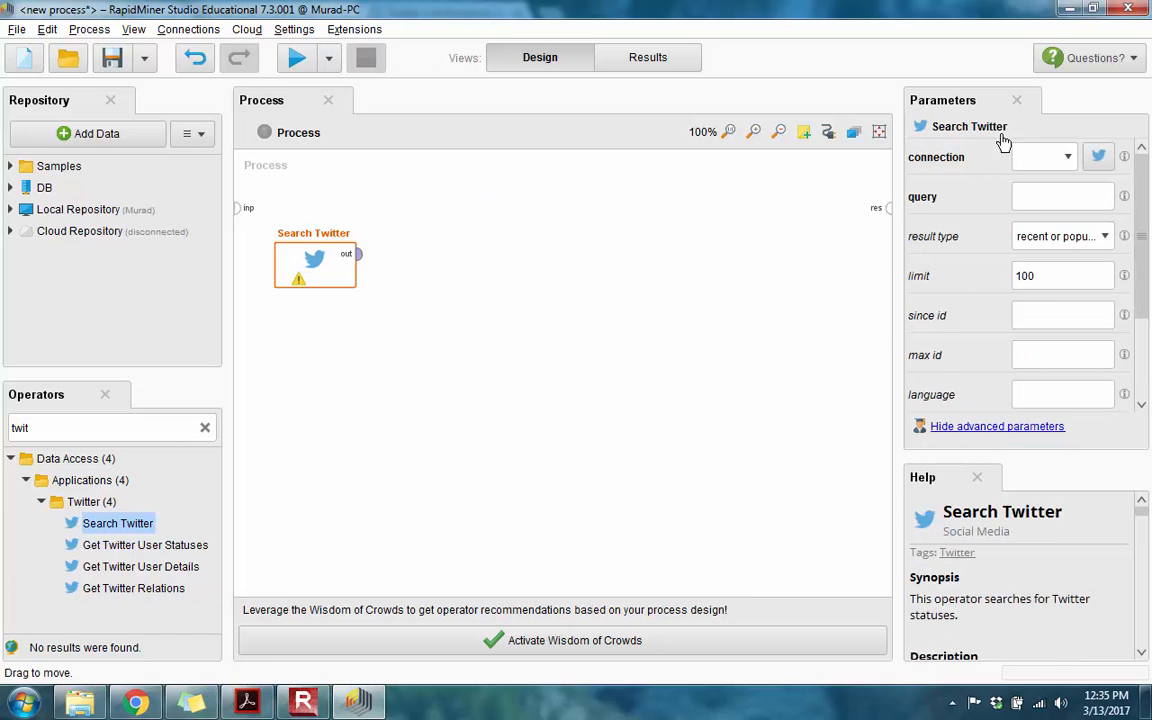
pyautogui.click(1072, 162)
pyautogui.click(958, 180)
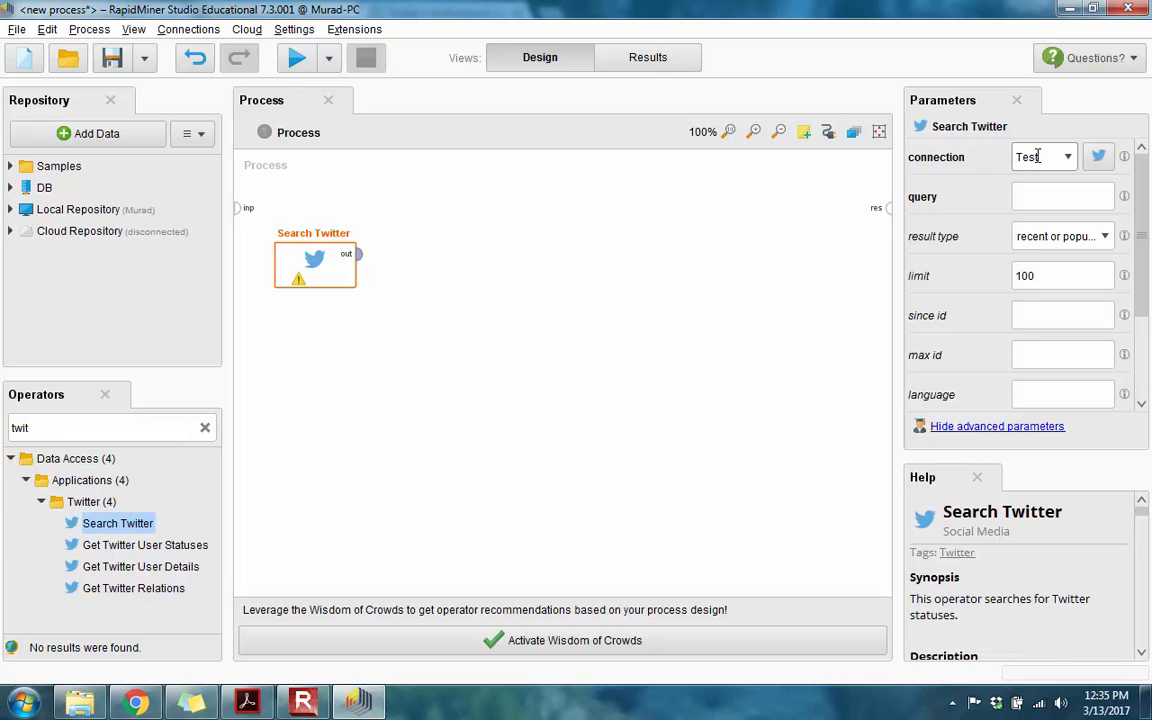
pyautogui.click(1043, 197)
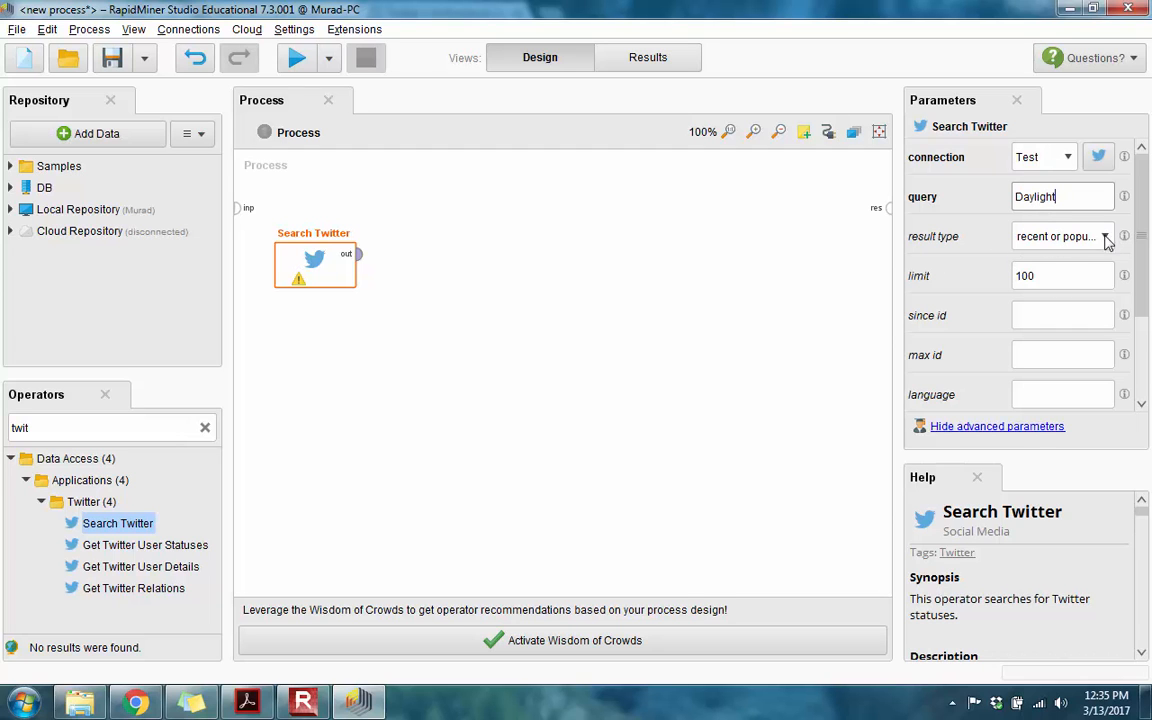
# Step: Set the Search Twitter operator's language to en
pyautogui.moveTo(1038, 273); pyautogui.dragTo(976, 266)
pyautogui.click(1047, 274)
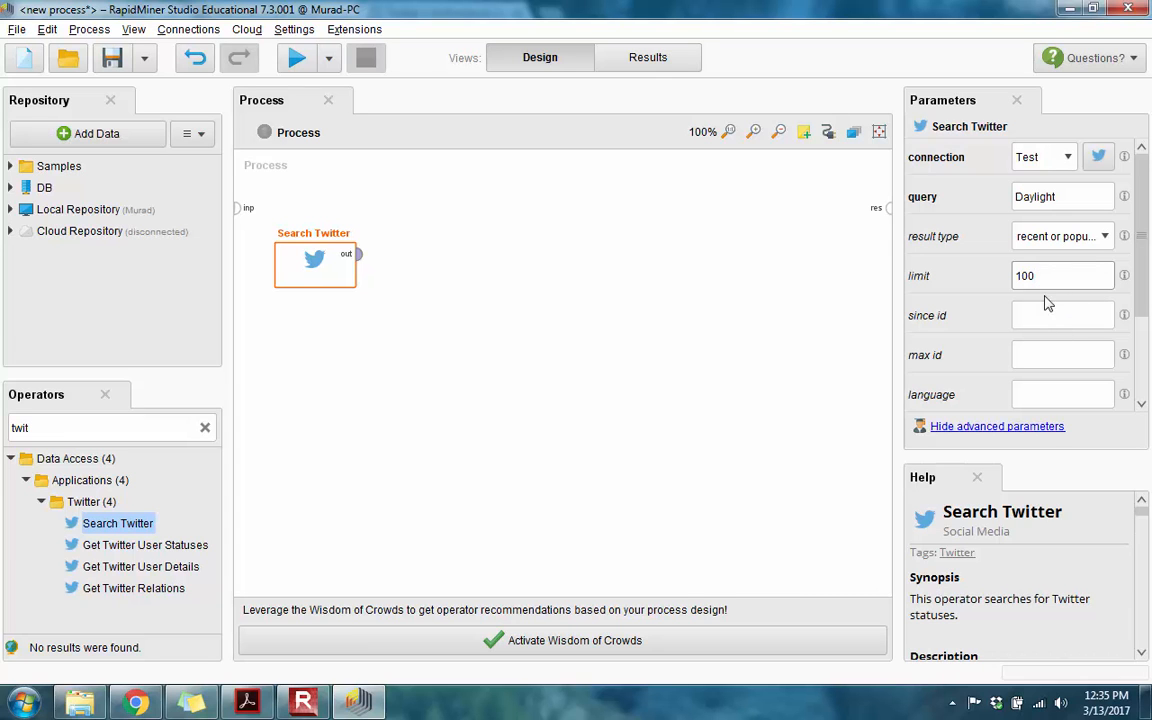
pyautogui.click(1037, 399)
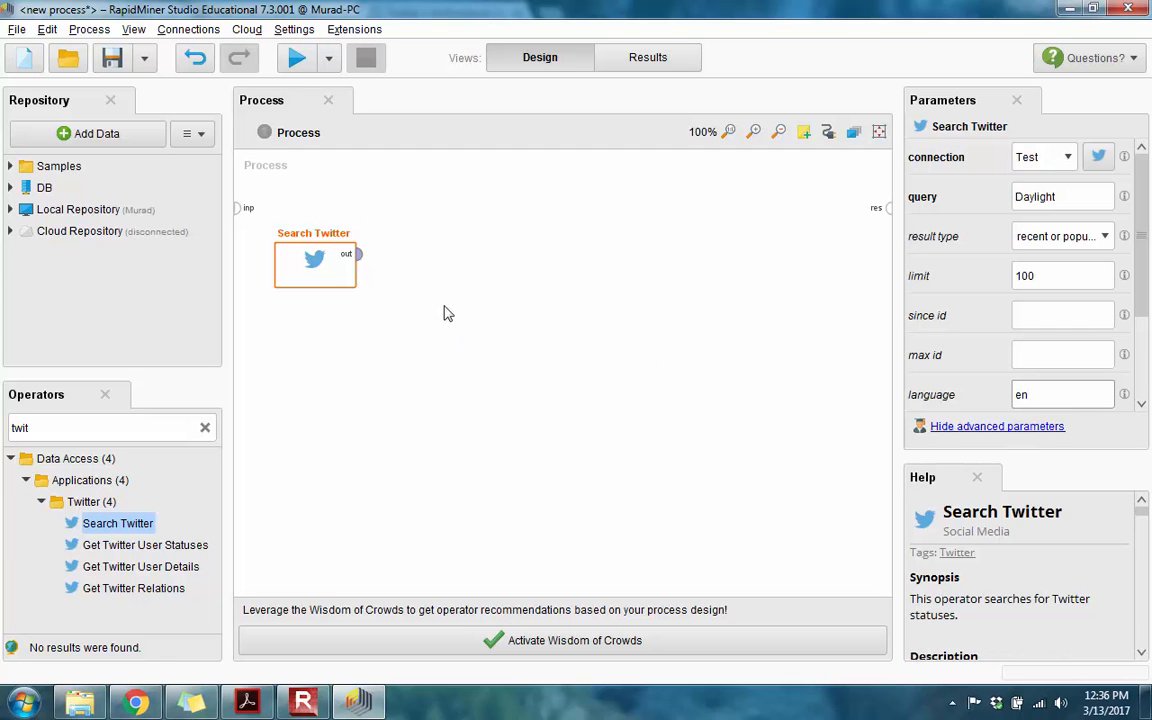
pyautogui.click(470, 268)
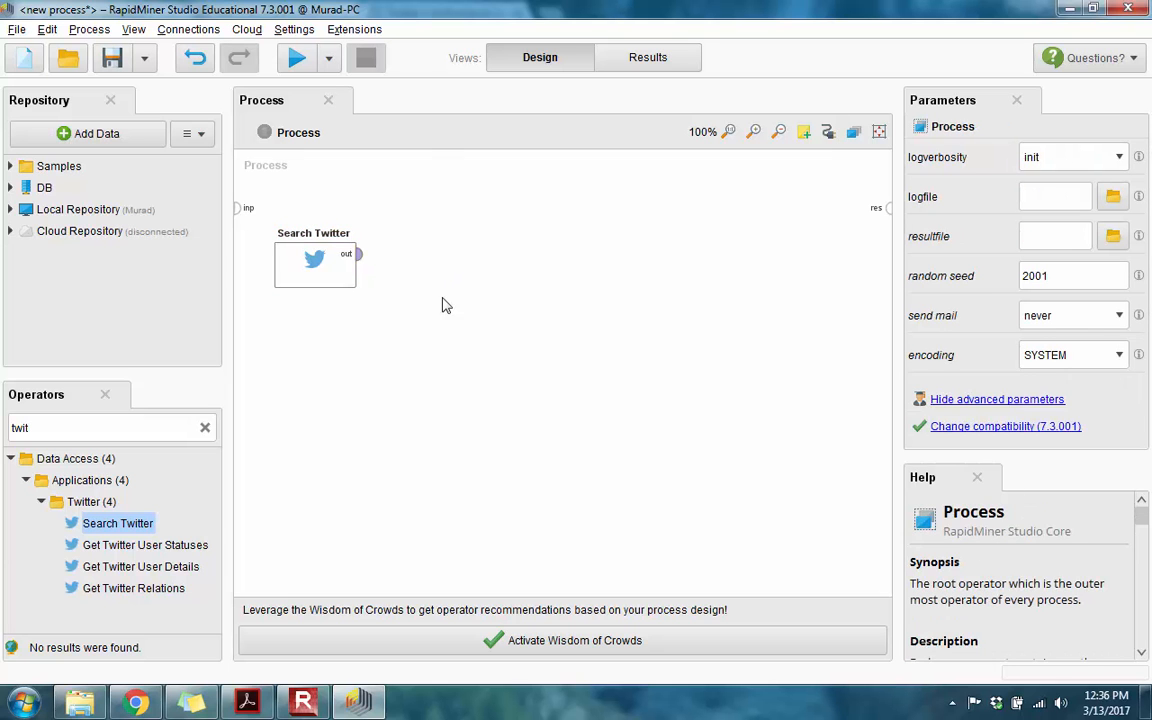
# Step: Switch to Adobe Acrobat Reader and review the Search Twitter parameter settings in the Social Media Text Mining Instructions PDF
pyautogui.click(247, 701)
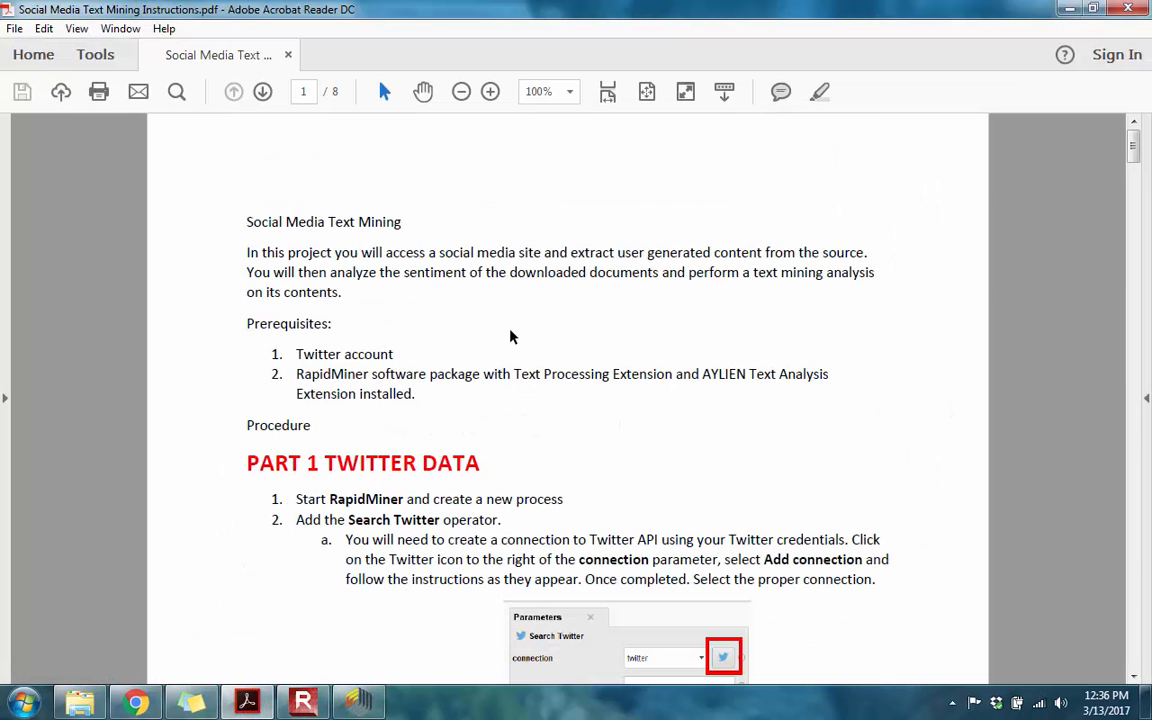
pyautogui.scroll(-10, 510, 337)
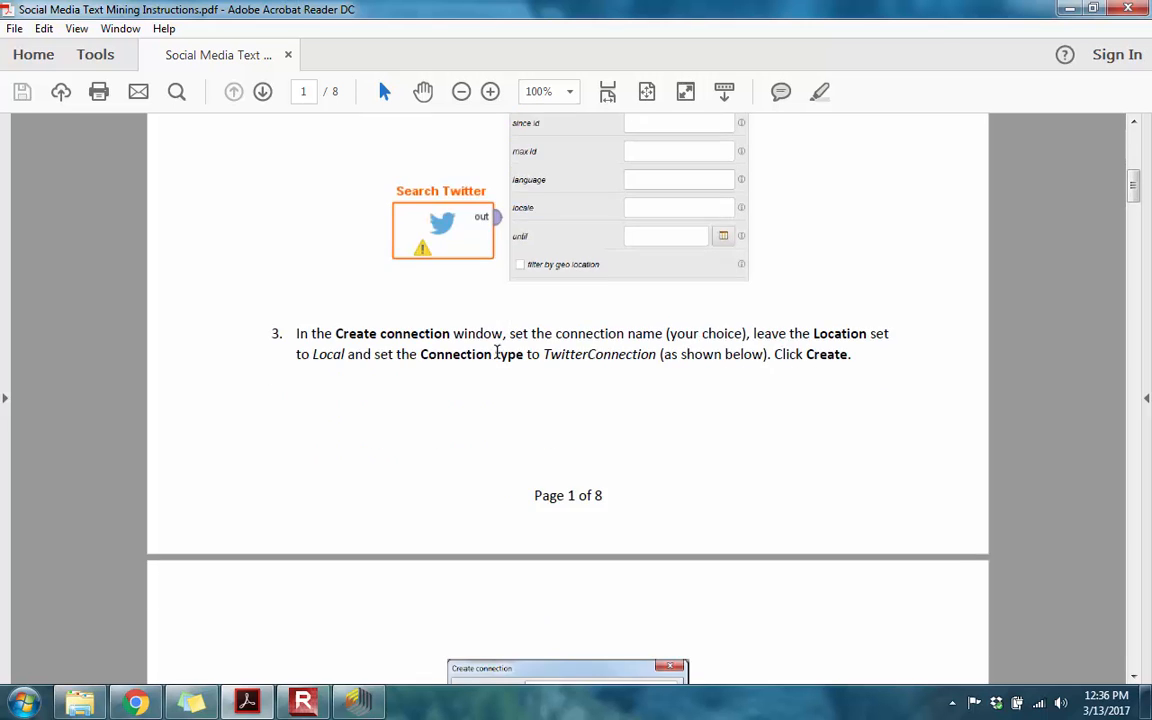
pyautogui.scroll(3, 497, 352)
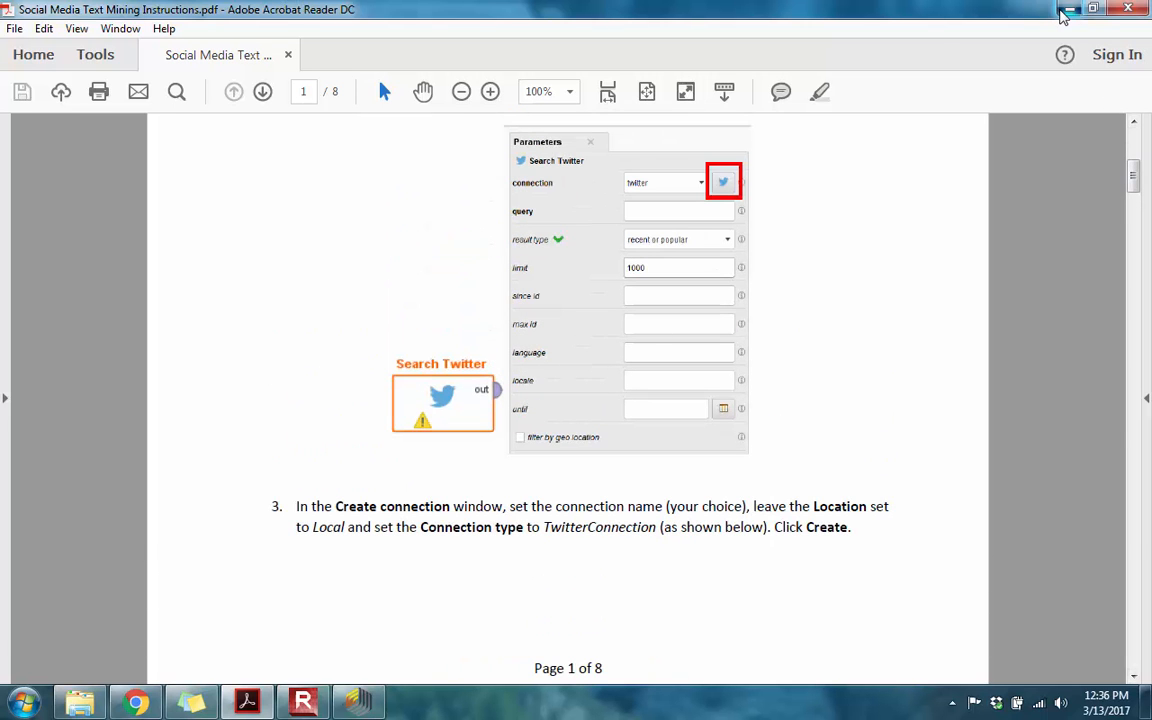
# Step: Read the Social Media Text Mining Instructions PDF for the Search Twitter parameters and the following Write Excel, save and run instructions
pyautogui.click(1068, 10)
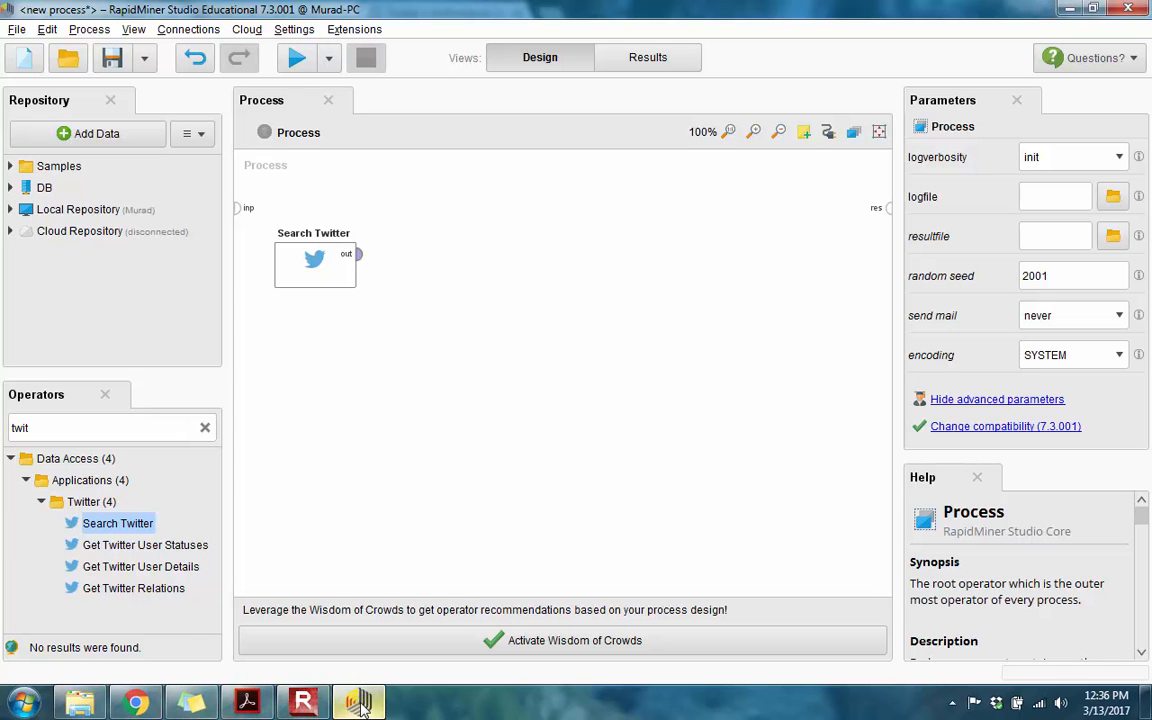
pyautogui.click(244, 704)
pyautogui.scroll(-2, 318, 478)
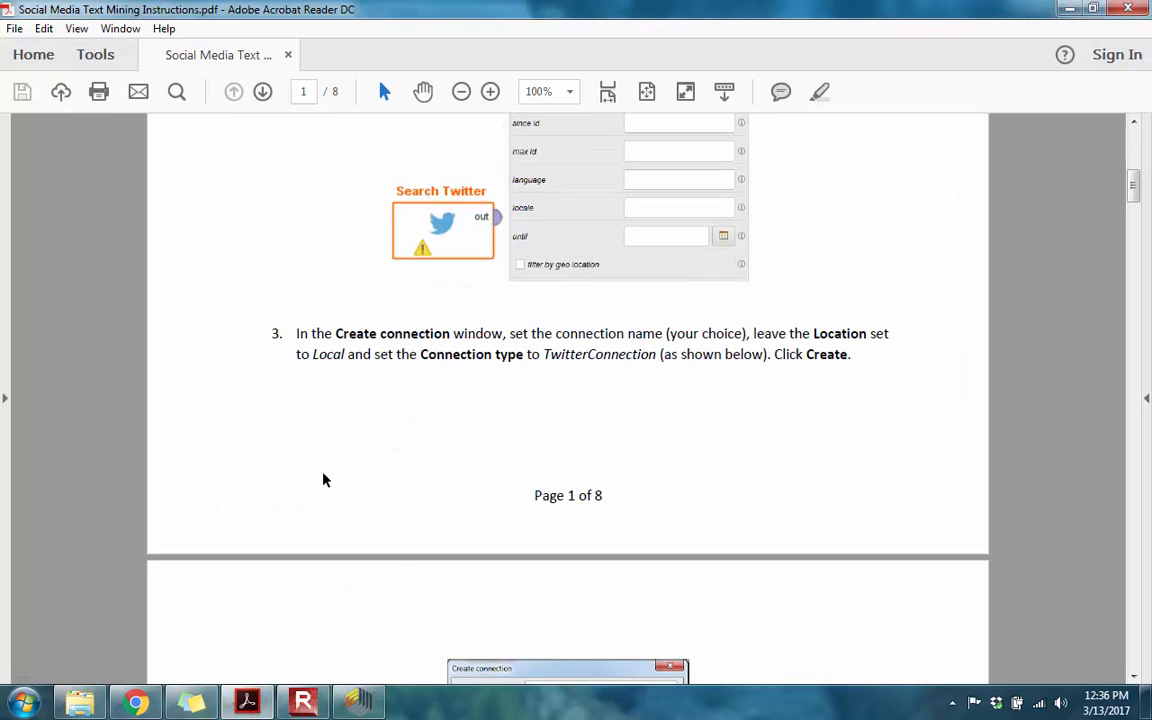
pyautogui.scroll(-15, 221, 355)
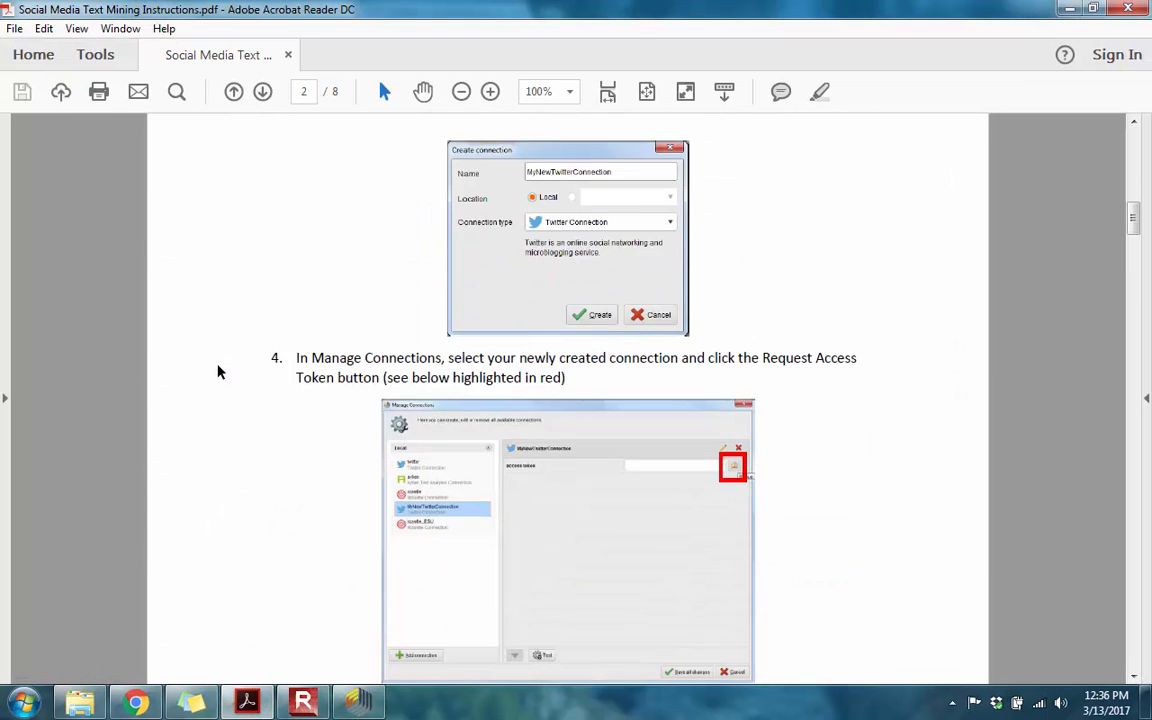
pyautogui.scroll(-12, 221, 372)
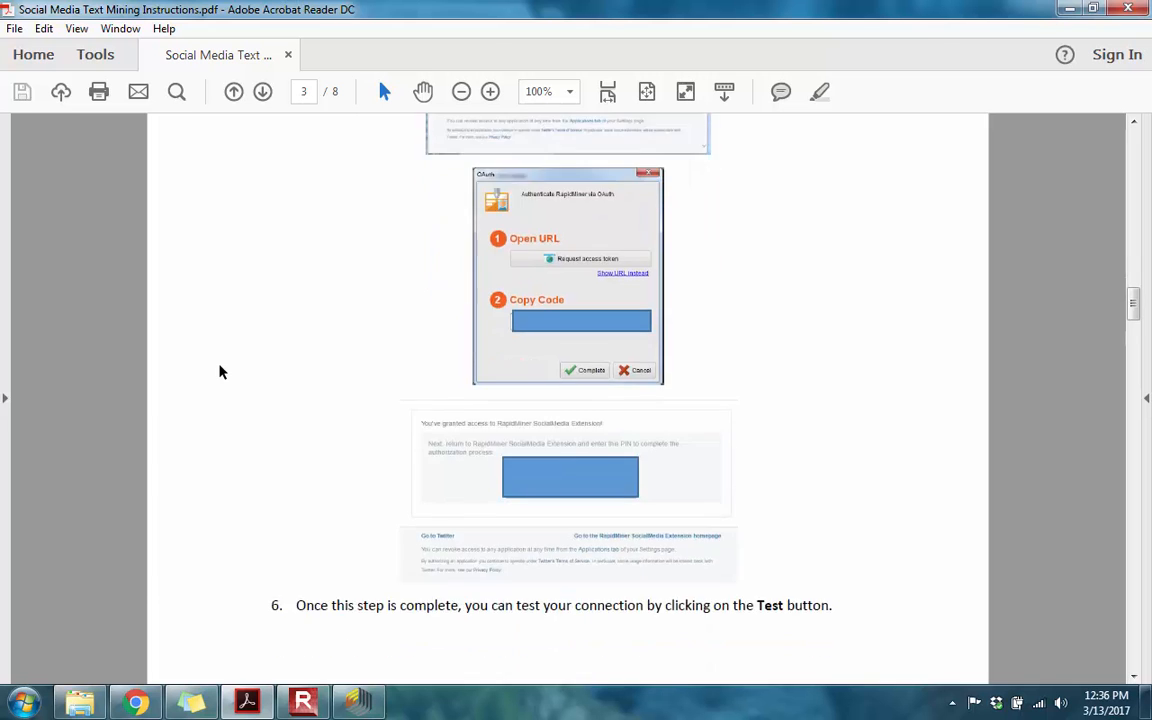
pyautogui.scroll(-15, 221, 372)
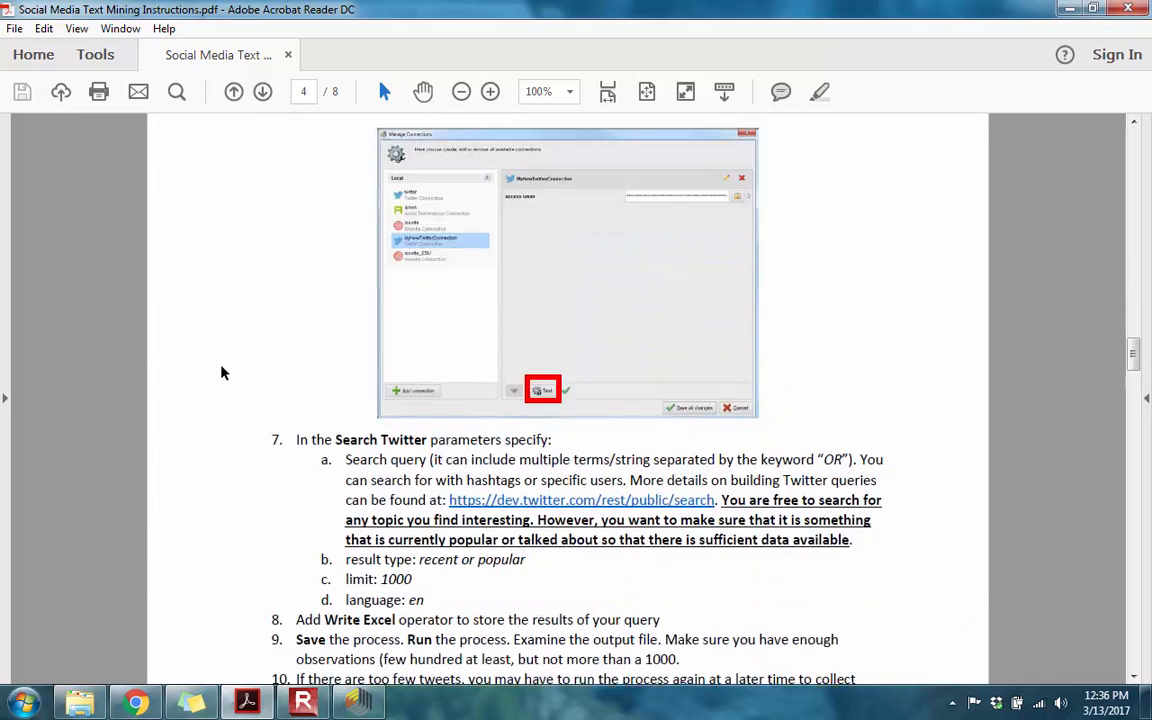
pyautogui.scroll(-12, 222, 372)
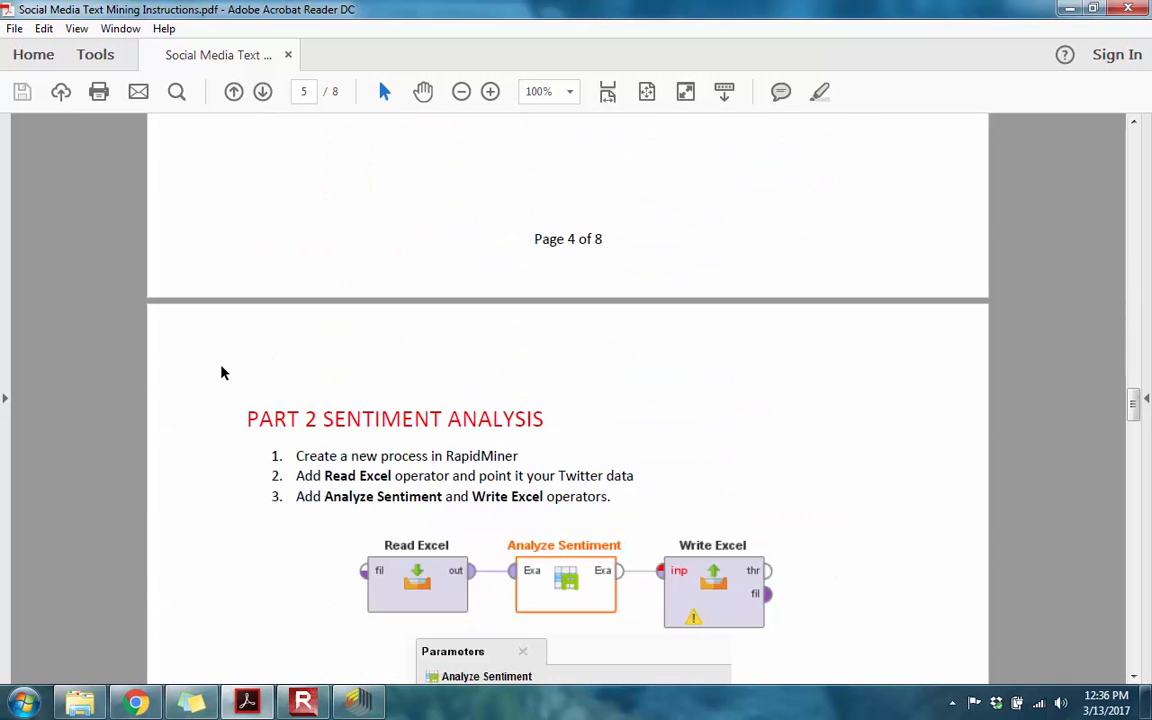
pyautogui.scroll(12, 222, 372)
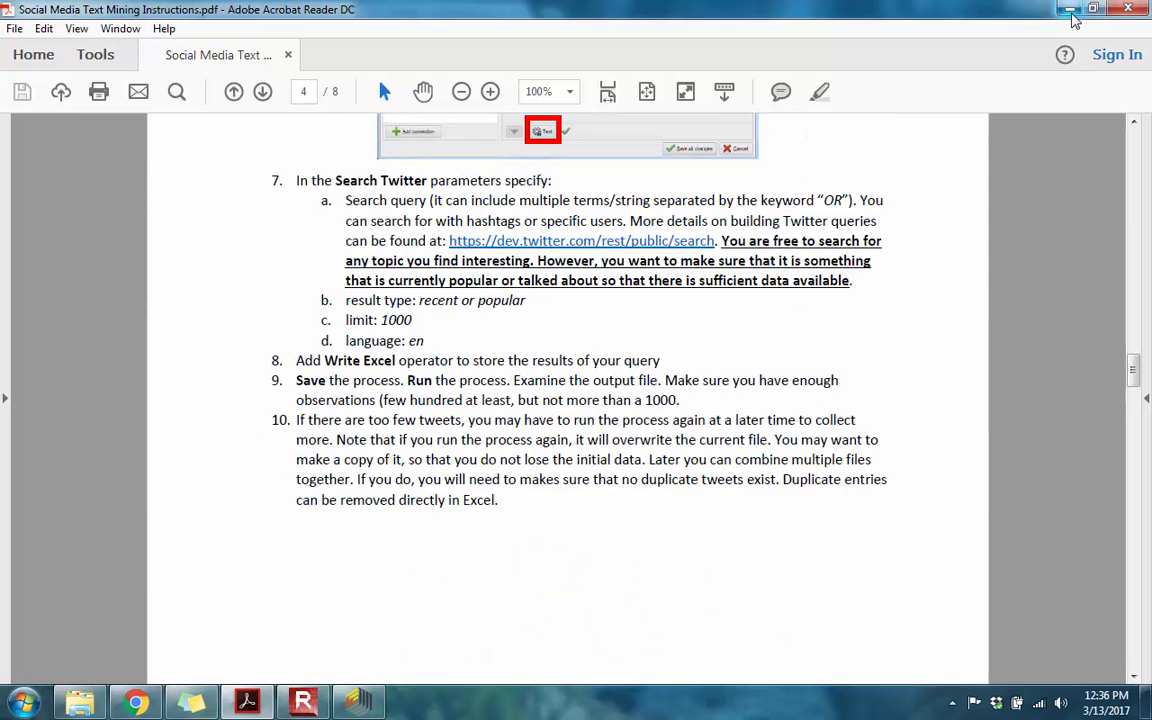
# Step: Switch back to RapidMiner Studio, find the Write Excel operator and add it to the process beside Search Twitter
pyautogui.click(1071, 12)
pyautogui.doubleClick(134, 422)
pyautogui.press('BackSpace')
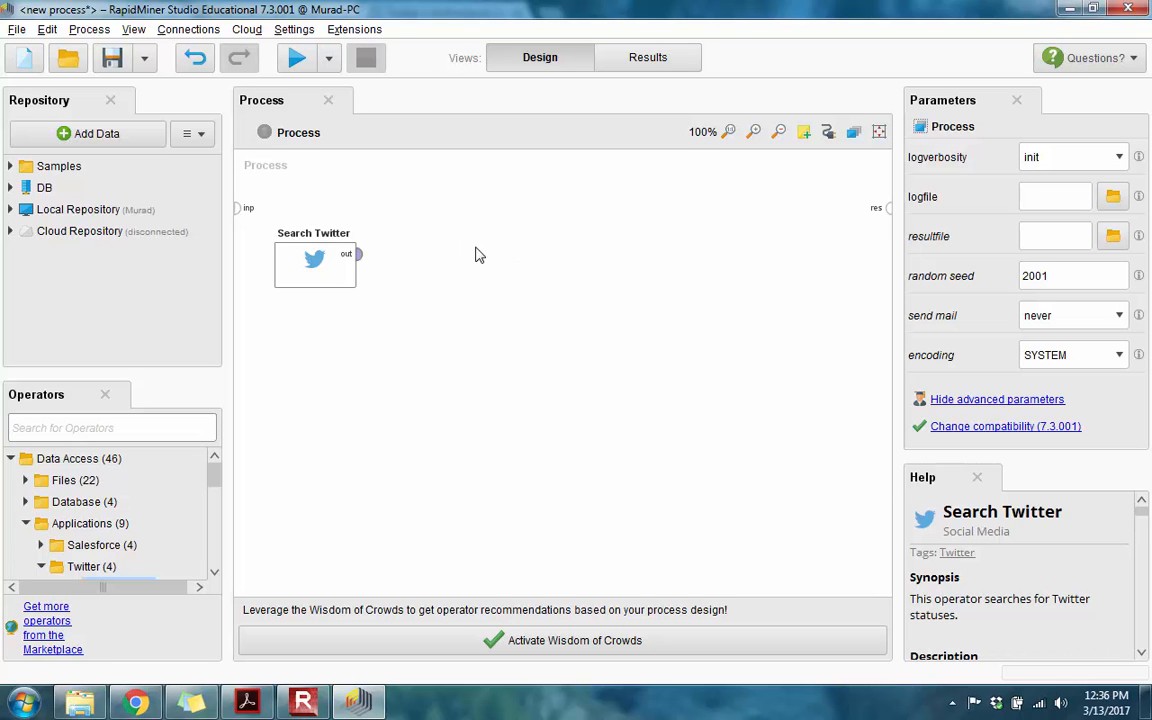
pyautogui.click(62, 428)
pyautogui.write('write')
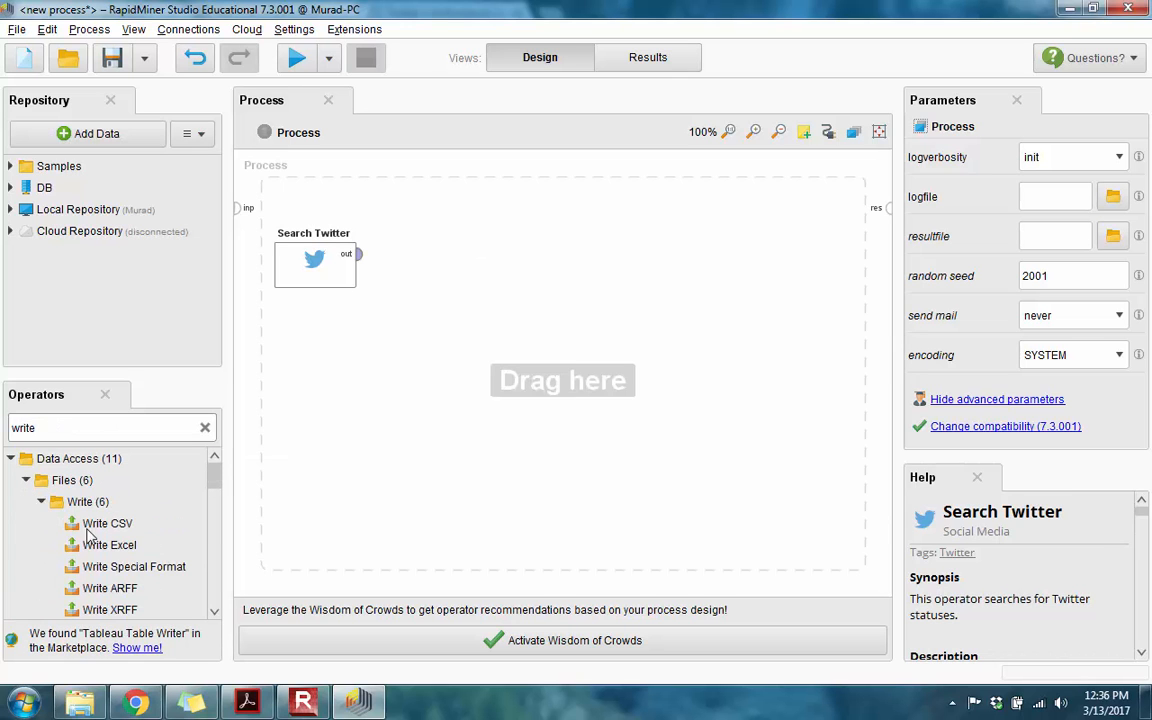
pyautogui.moveTo(88, 548); pyautogui.dragTo(532, 257)
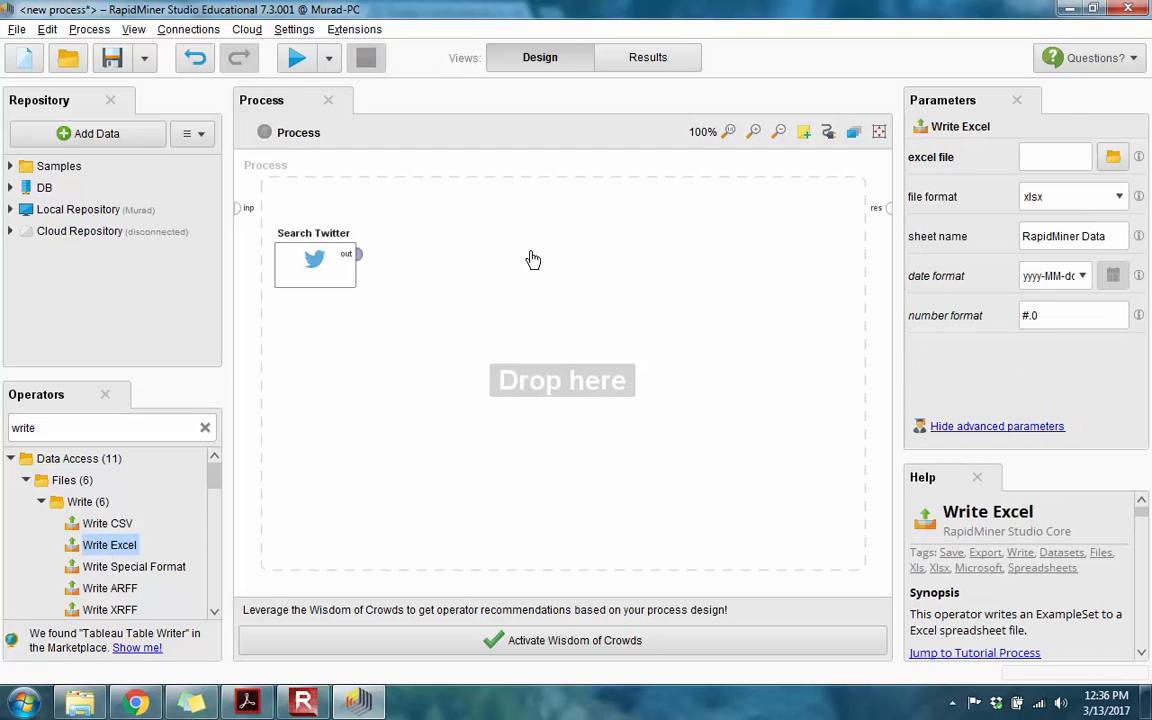
# Step: Connect Search Twitter's output to Write Excel and its through port to the process result, and try to run the process
pyautogui.moveTo(360, 258); pyautogui.dragTo(512, 255)
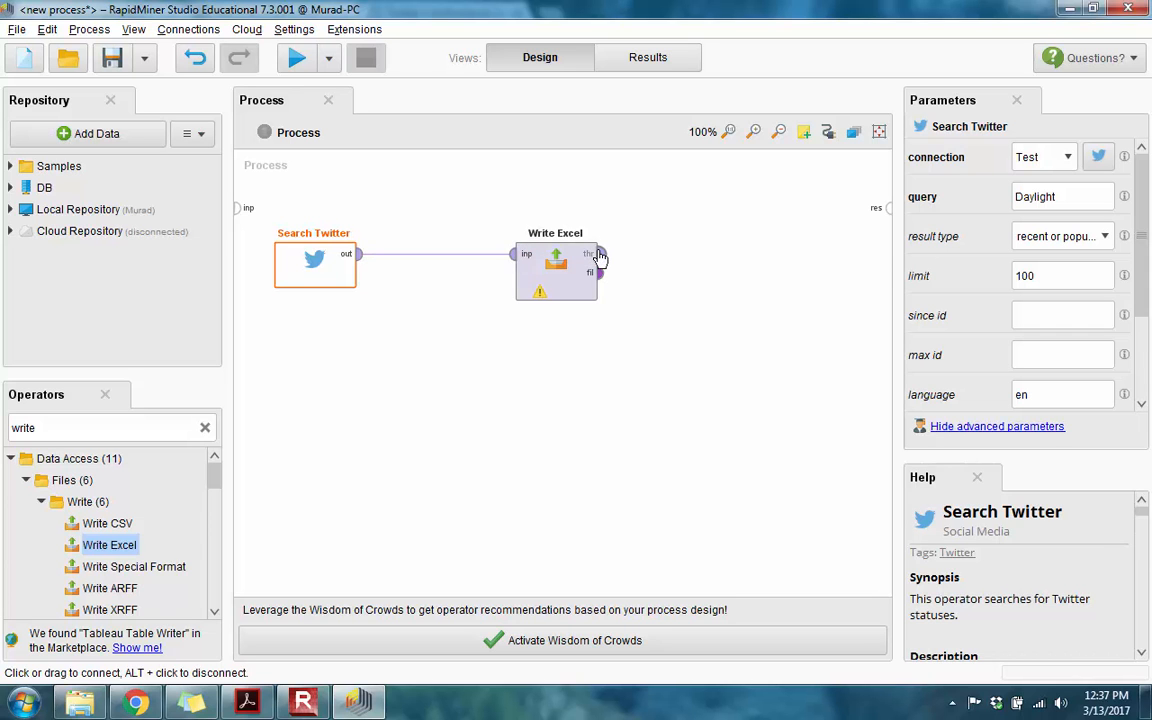
pyautogui.click(608, 260)
pyautogui.moveTo(610, 262); pyautogui.dragTo(888, 215)
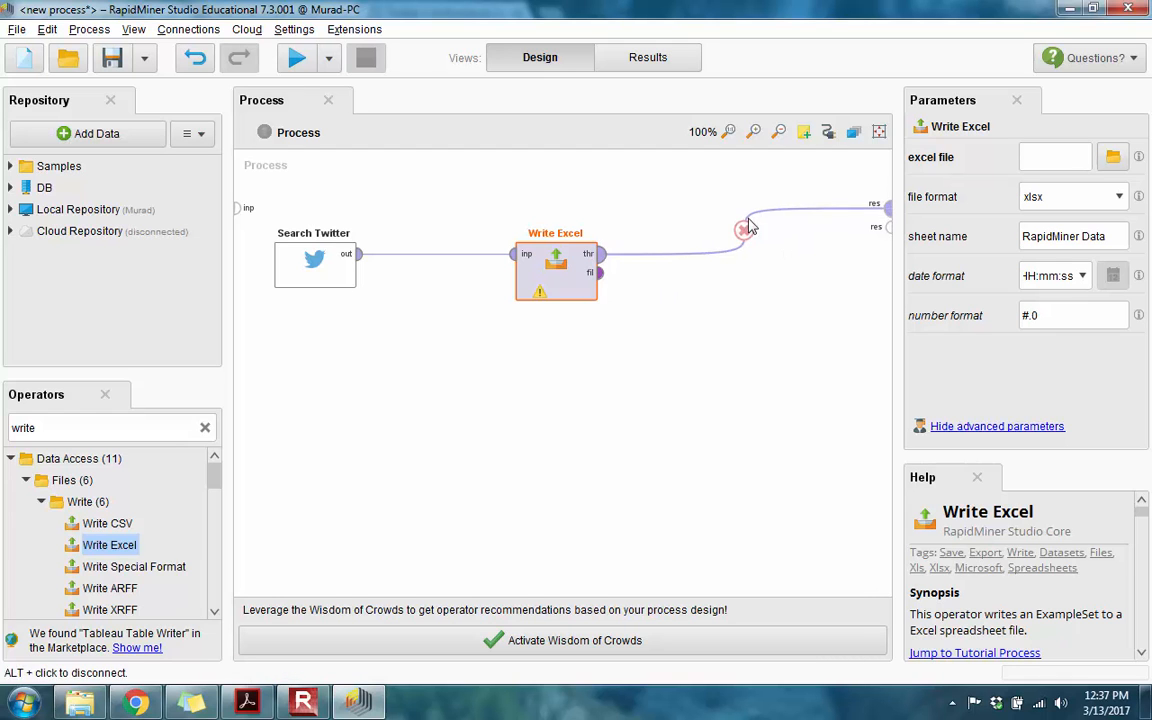
pyautogui.click(290, 60)
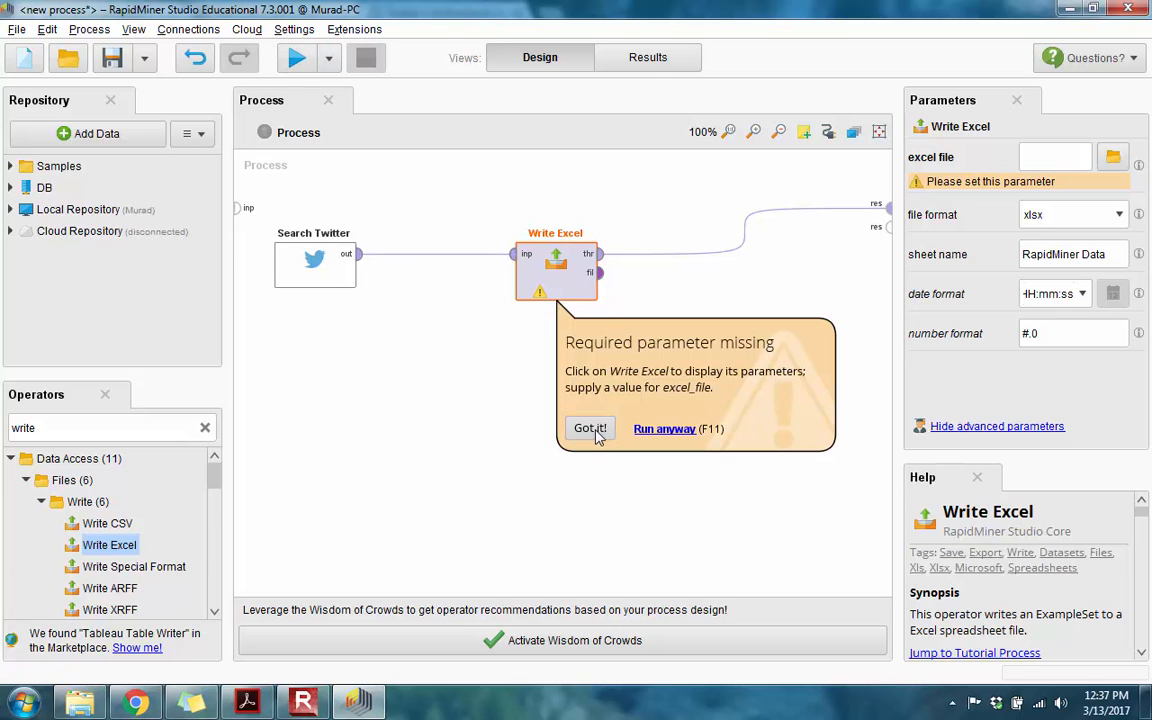
pyautogui.click(590, 429)
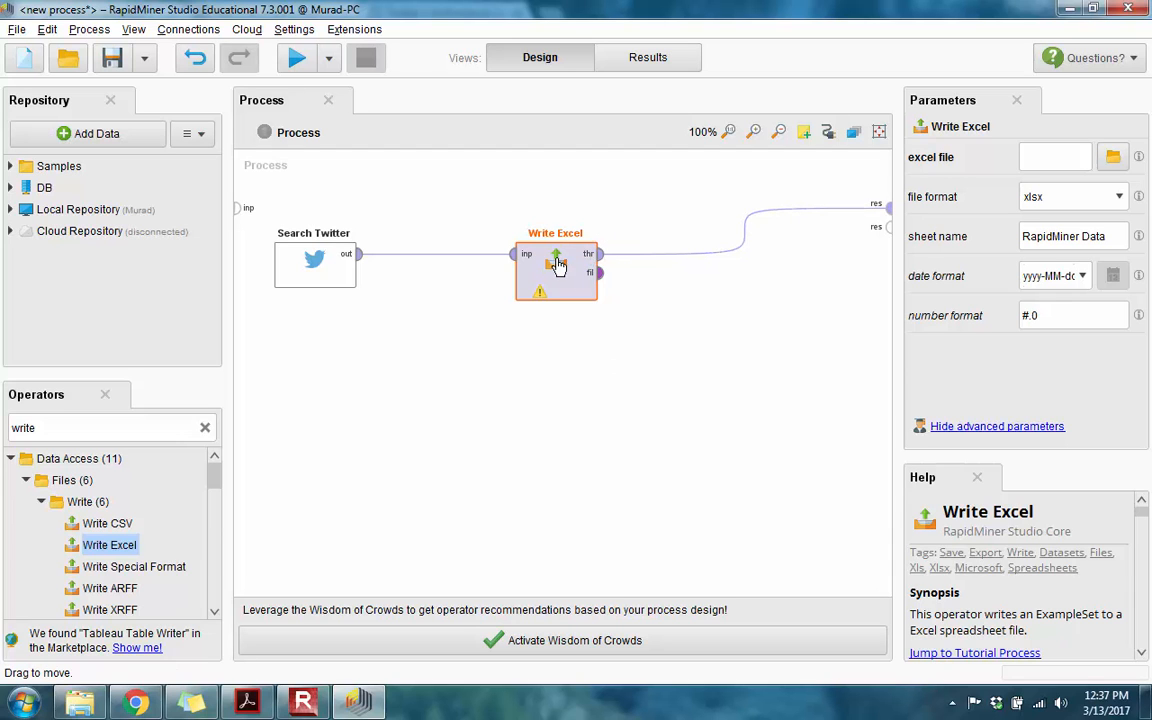
pyautogui.click(1113, 160)
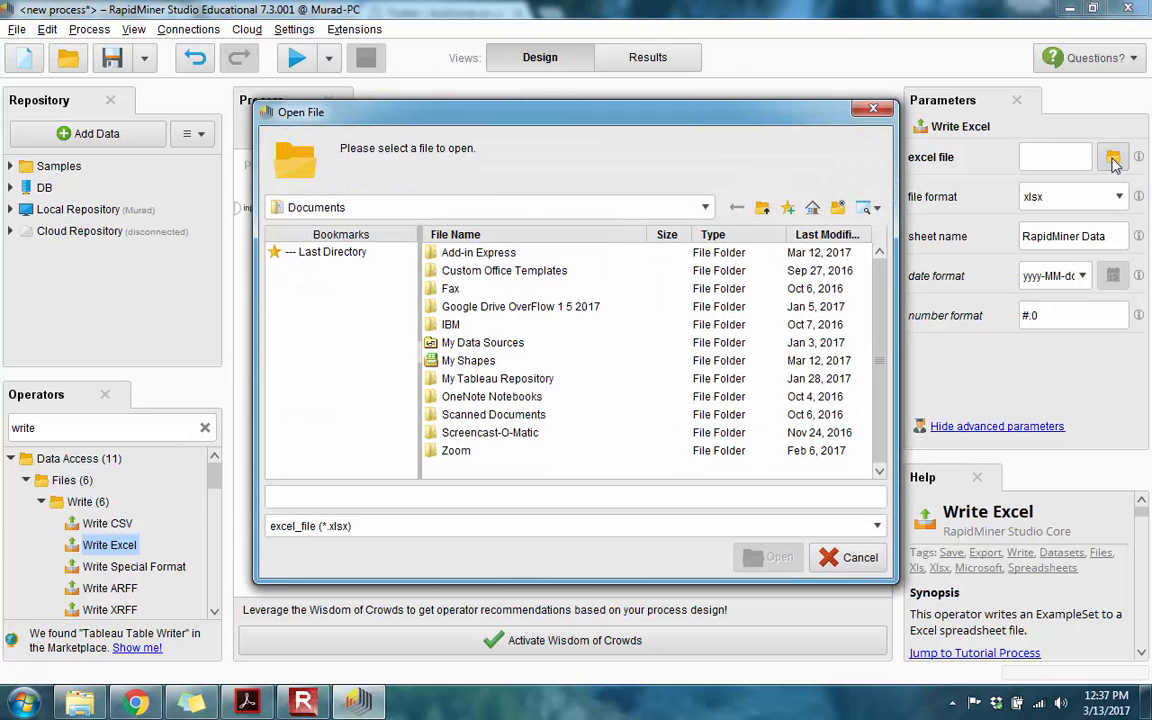
pyautogui.click(685, 208)
pyautogui.click(650, 174)
pyautogui.click(878, 111)
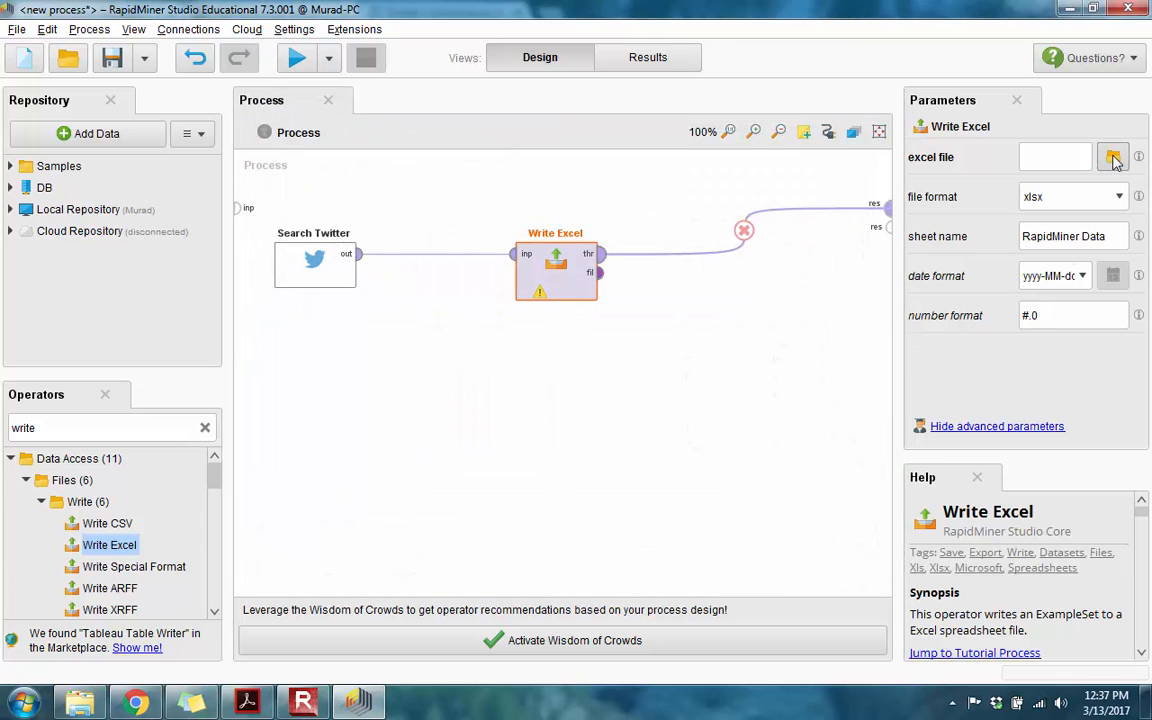
# Step: Set Write Excel's output file to Daylight in the RapidMiner folder within Test Practice for Analytics Course on the Desktop
pyautogui.click(1113, 157)
pyautogui.click(706, 208)
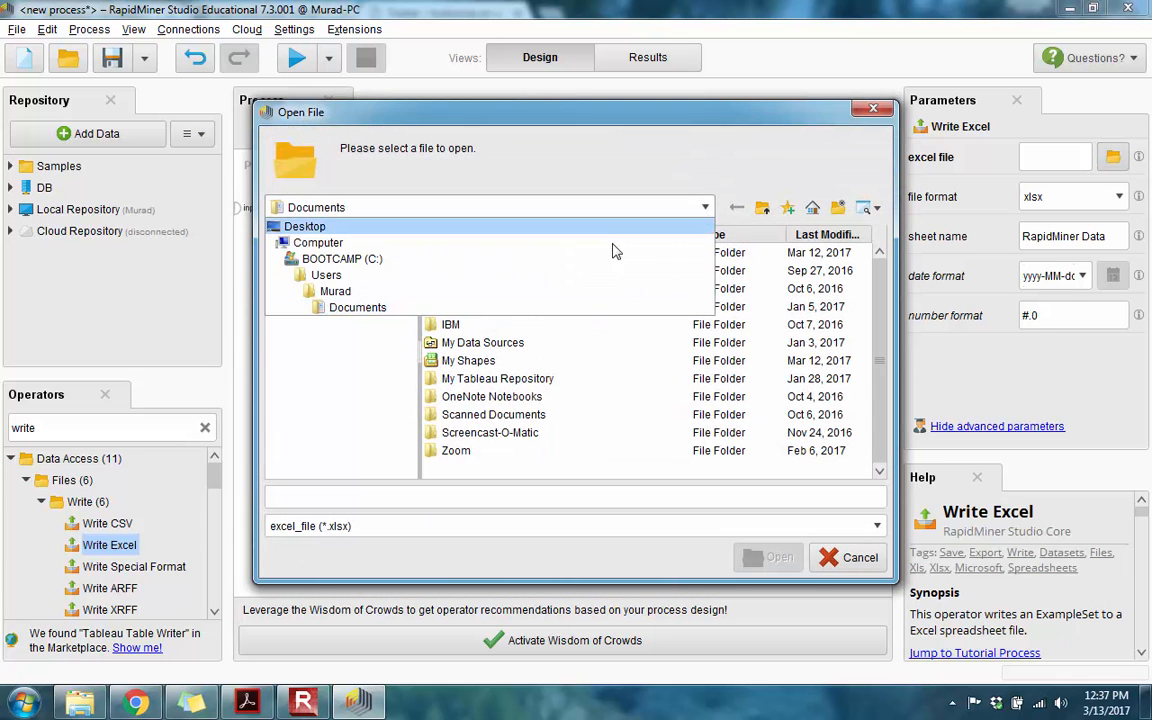
pyautogui.click(296, 228)
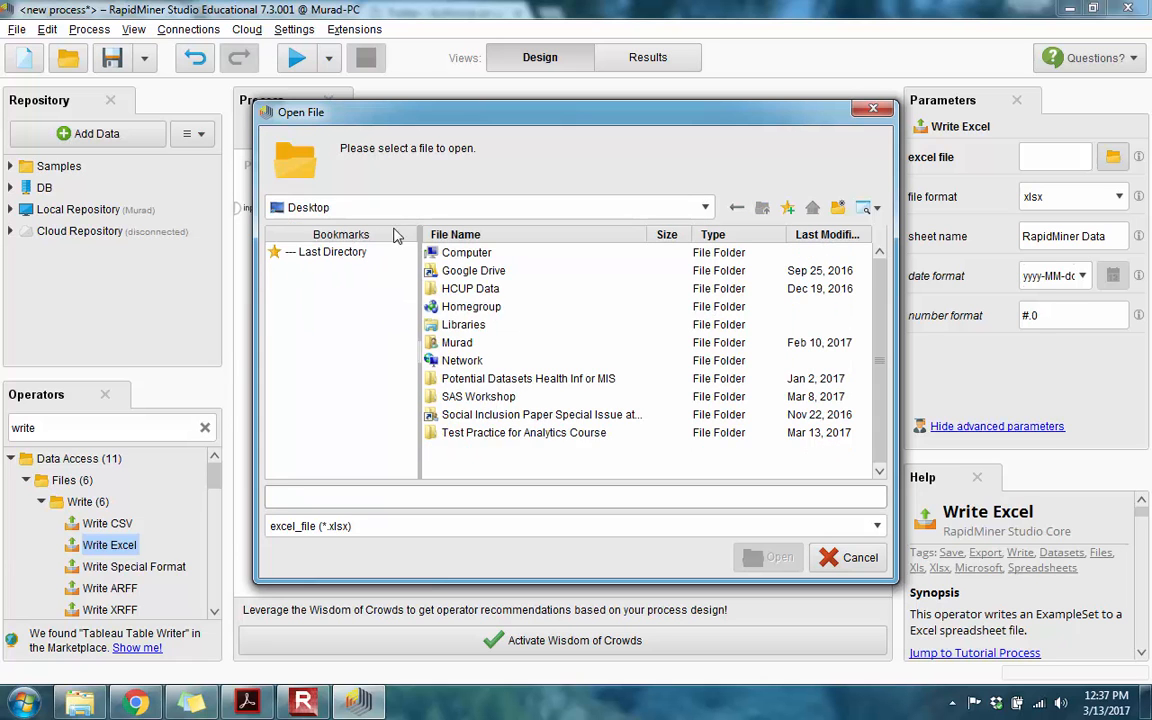
pyautogui.click(468, 437)
pyautogui.doubleClick(468, 437)
pyautogui.doubleClick(450, 252)
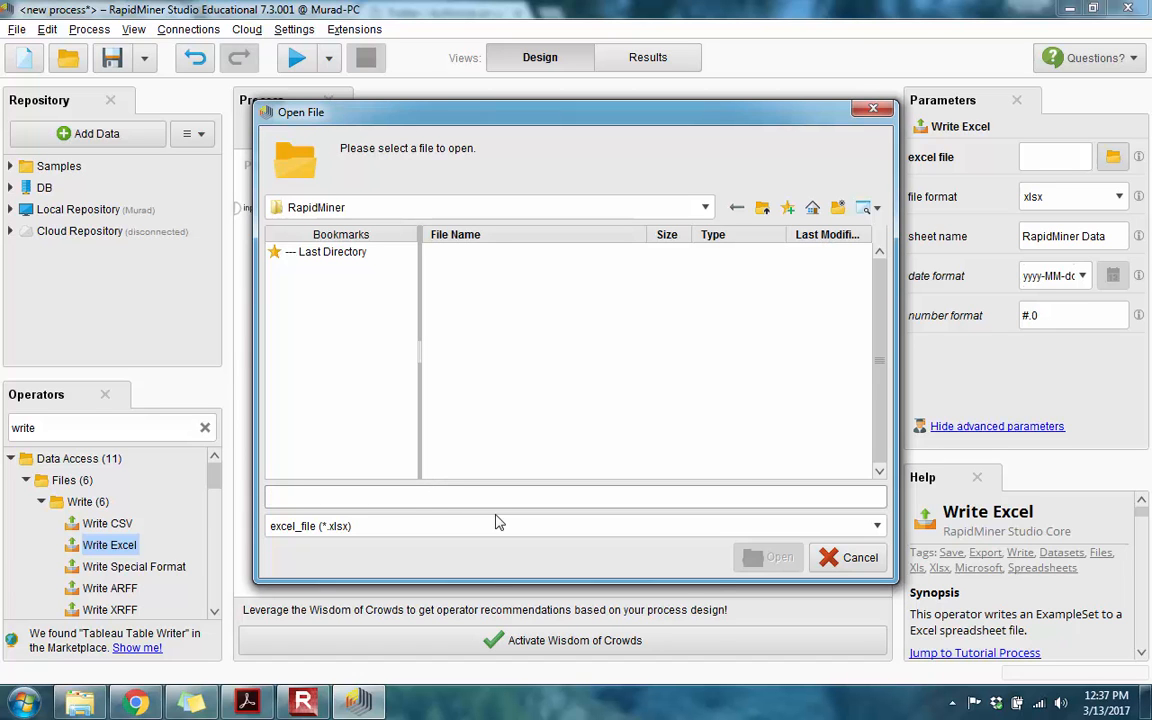
pyautogui.write('Da')
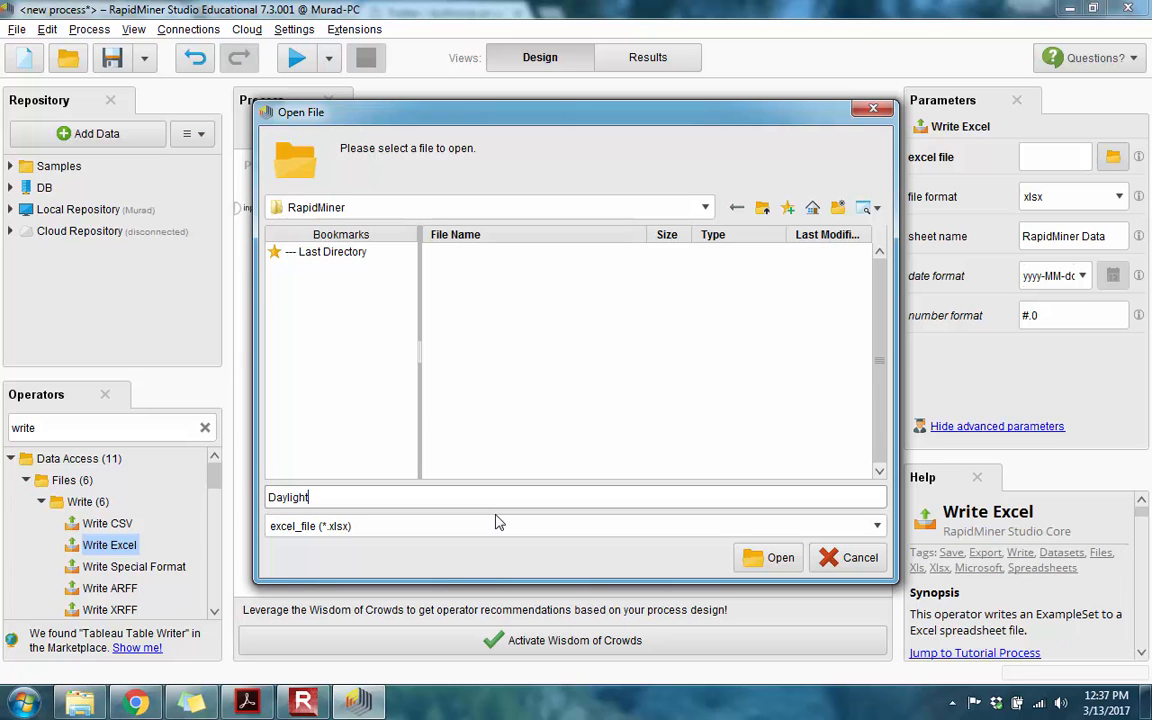
pyautogui.write('ylight')
pyautogui.click(762, 557)
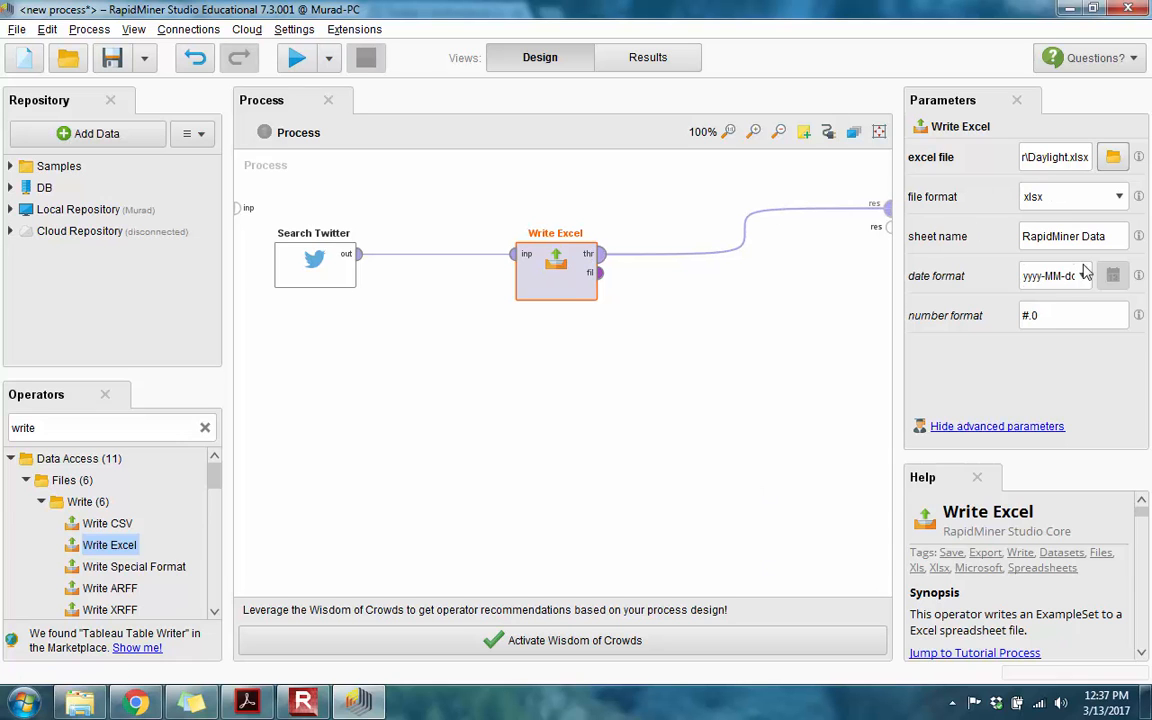
# Step: Run the process and read through the retrieved tweets with the Text column widened and sorted ascending
pyautogui.click(297, 60)
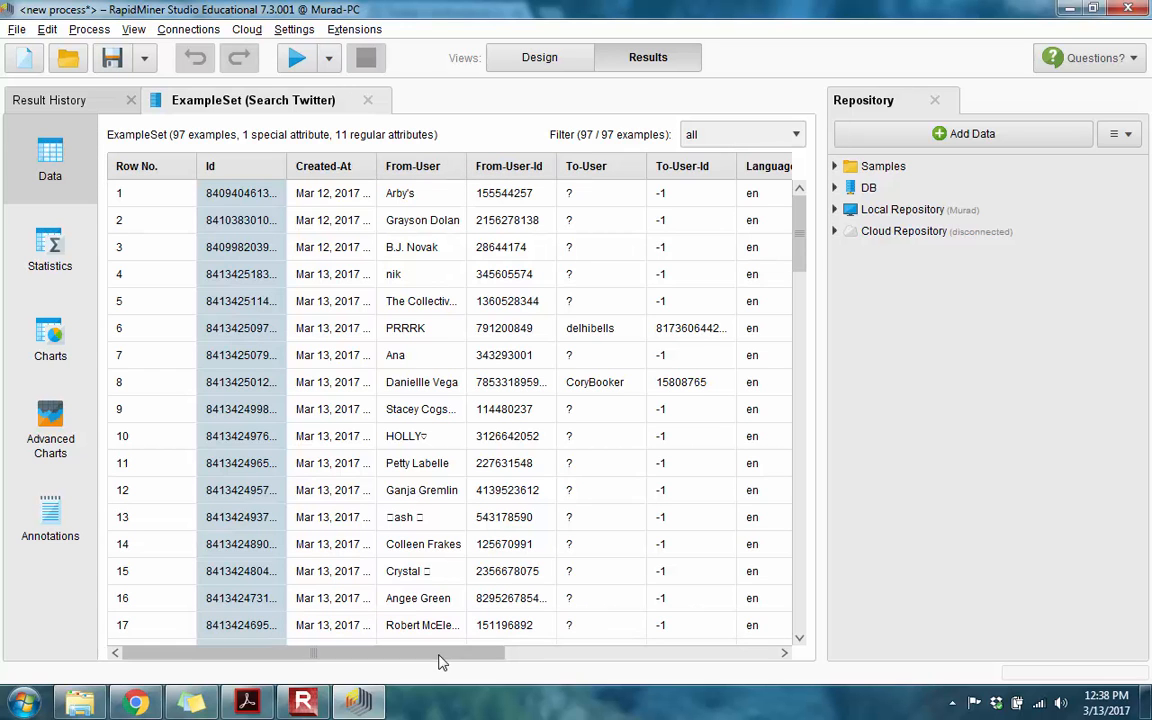
pyautogui.moveTo(441, 662); pyautogui.dragTo(640, 642)
pyautogui.click(432, 166)
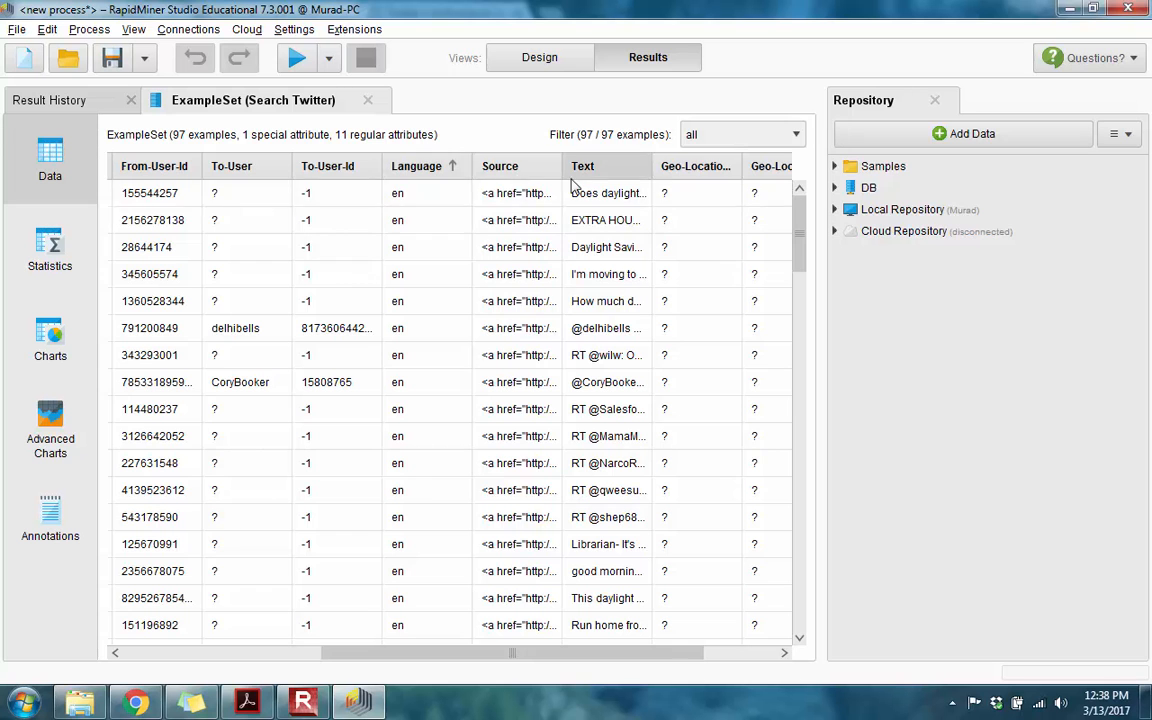
pyautogui.click(645, 166)
pyautogui.moveTo(465, 655); pyautogui.dragTo(609, 648)
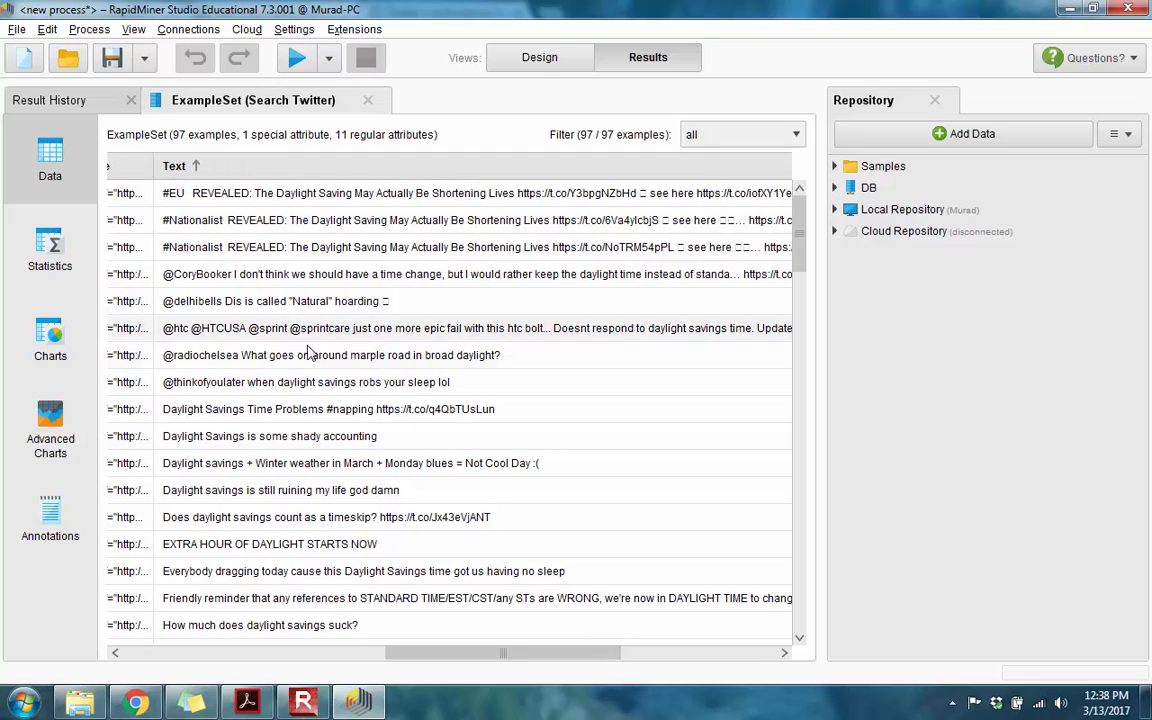
pyautogui.scroll(-10, 308, 352)
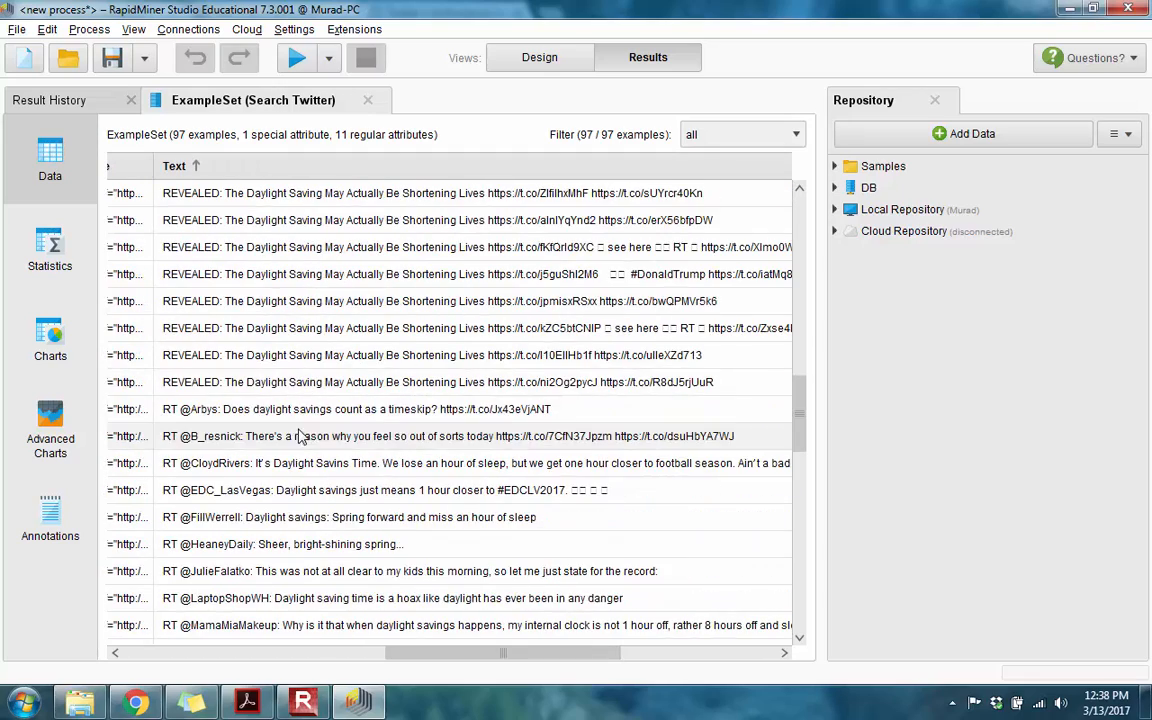
pyautogui.scroll(8, 300, 450)
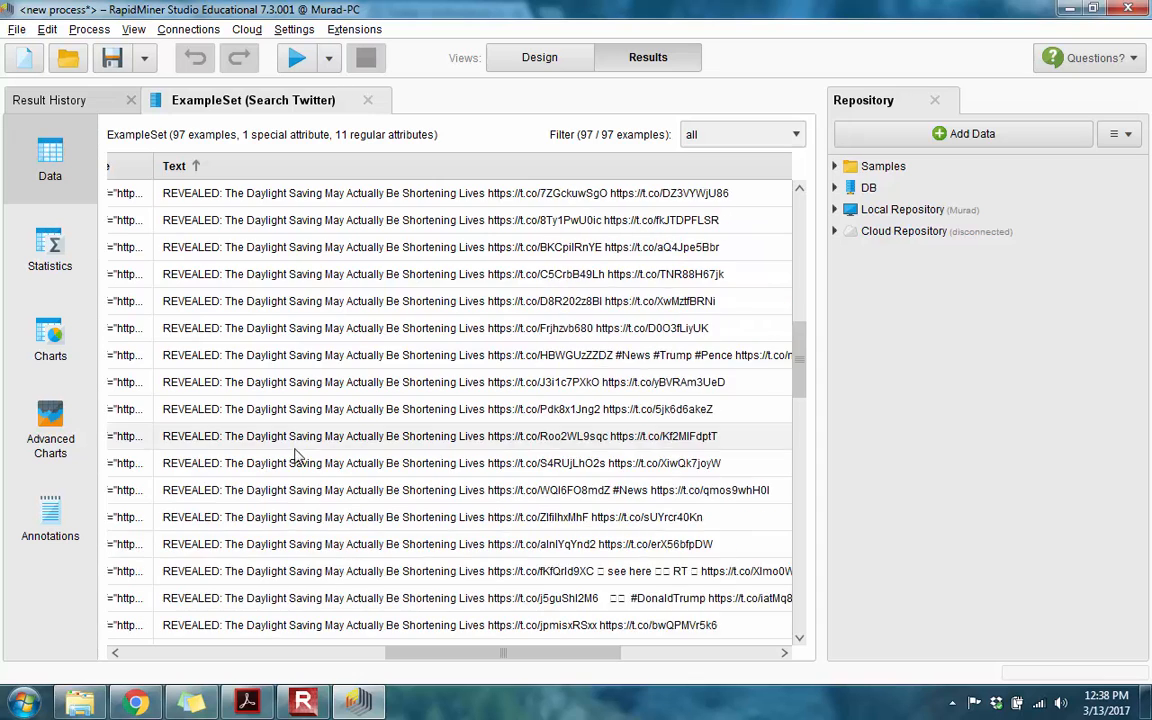
pyautogui.scroll(5, 310, 452)
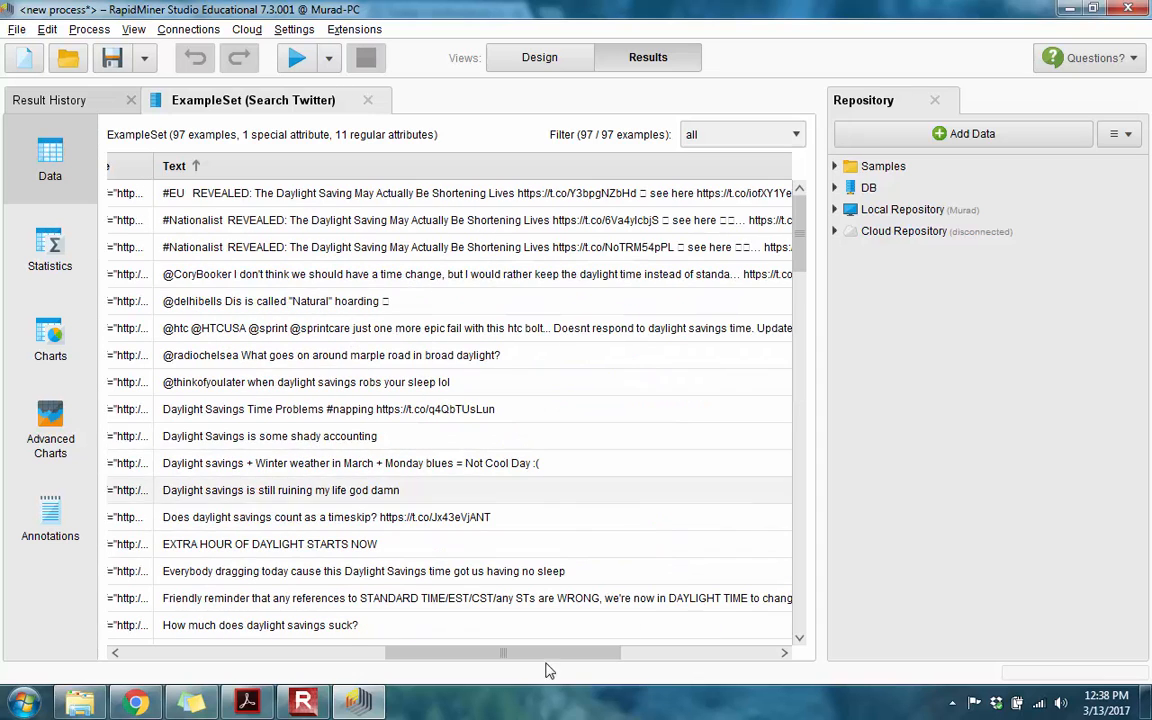
# Step: Narrow the two Geo-Location columns to review the retweet counts, and sort the tweets by Text in descending order
pyautogui.moveTo(548, 651); pyautogui.dragTo(740, 675)
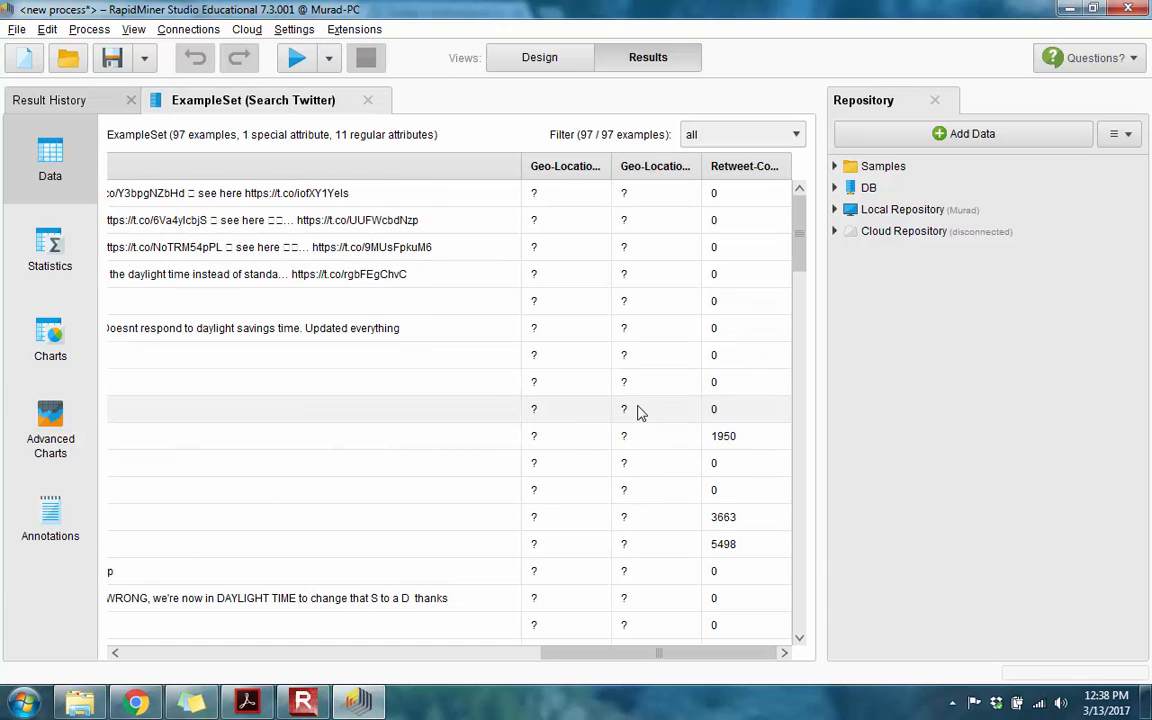
pyautogui.moveTo(701, 165); pyautogui.dragTo(540, 168)
pyautogui.moveTo(690, 167); pyautogui.dragTo(797, 173)
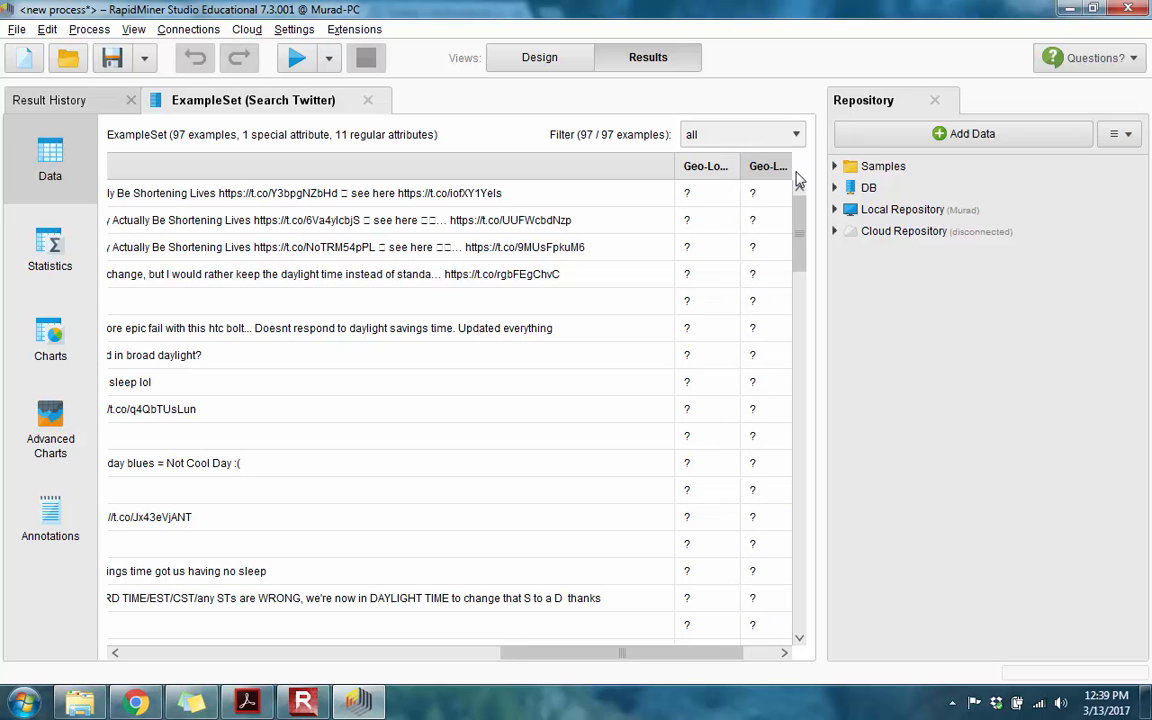
pyautogui.moveTo(650, 656); pyautogui.dragTo(771, 658)
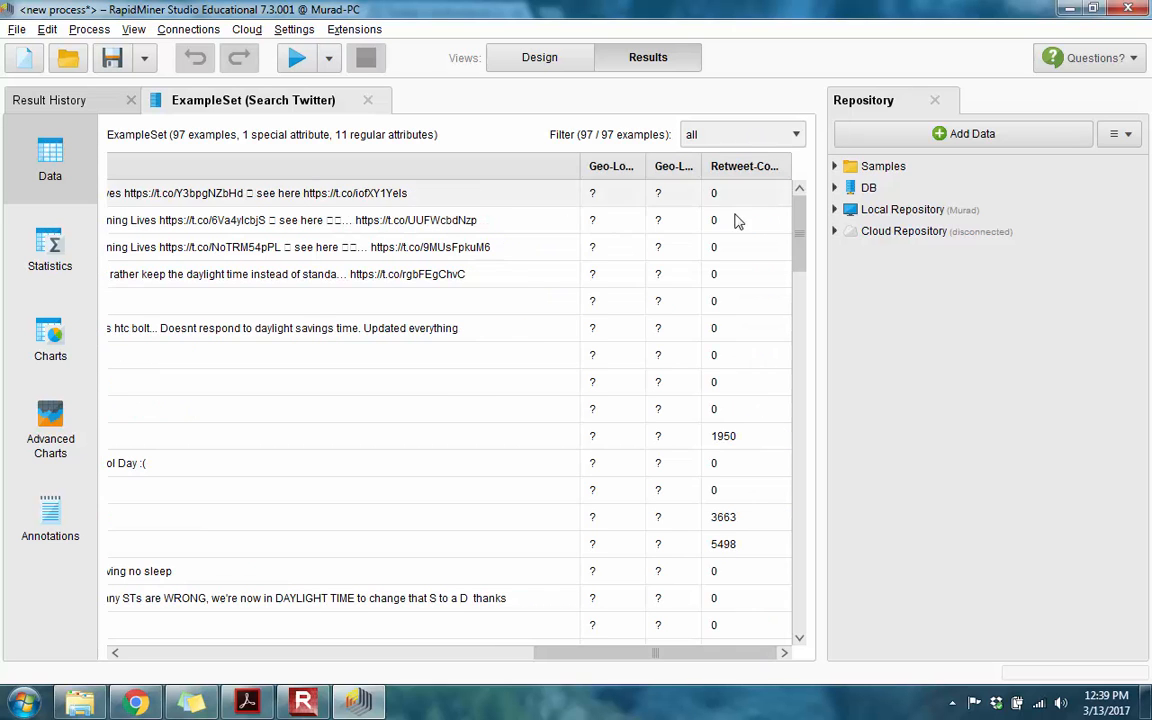
pyautogui.moveTo(799, 222); pyautogui.dragTo(818, 167)
pyautogui.moveTo(630, 652); pyautogui.dragTo(440, 658)
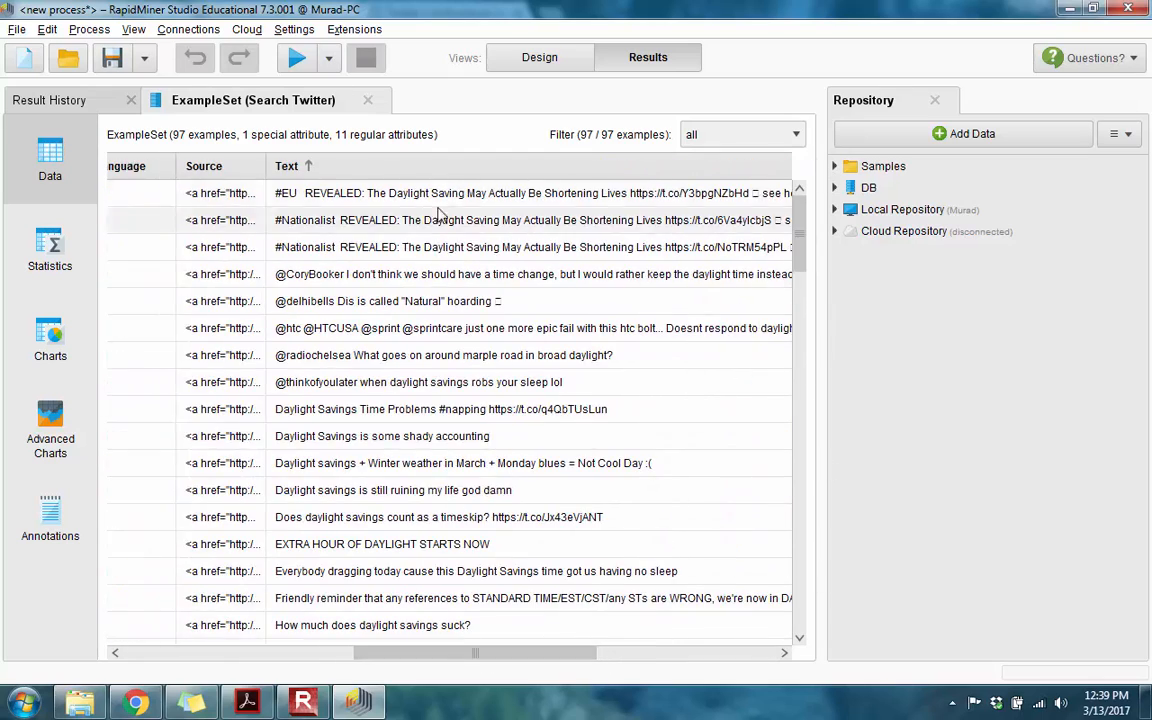
pyautogui.click(445, 168)
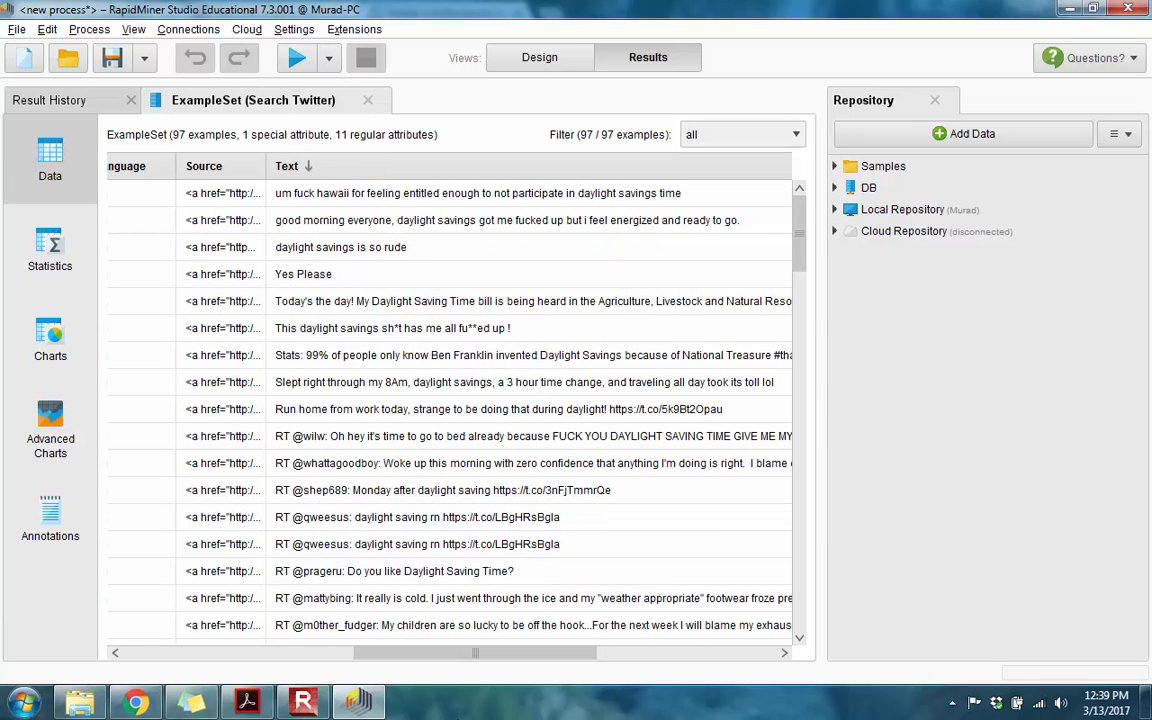
# Step: Switch to Windows Explorer and open the Daylight workbook from the RapidMiner folder
pyautogui.click(78, 703)
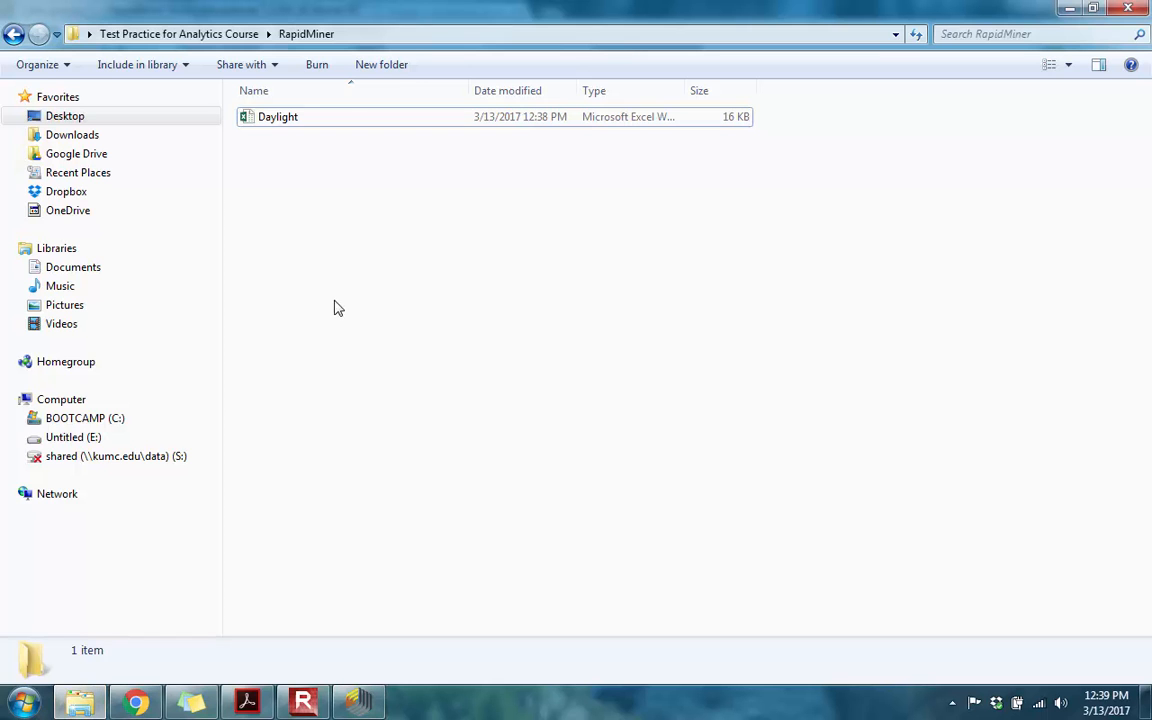
pyautogui.click(161, 34)
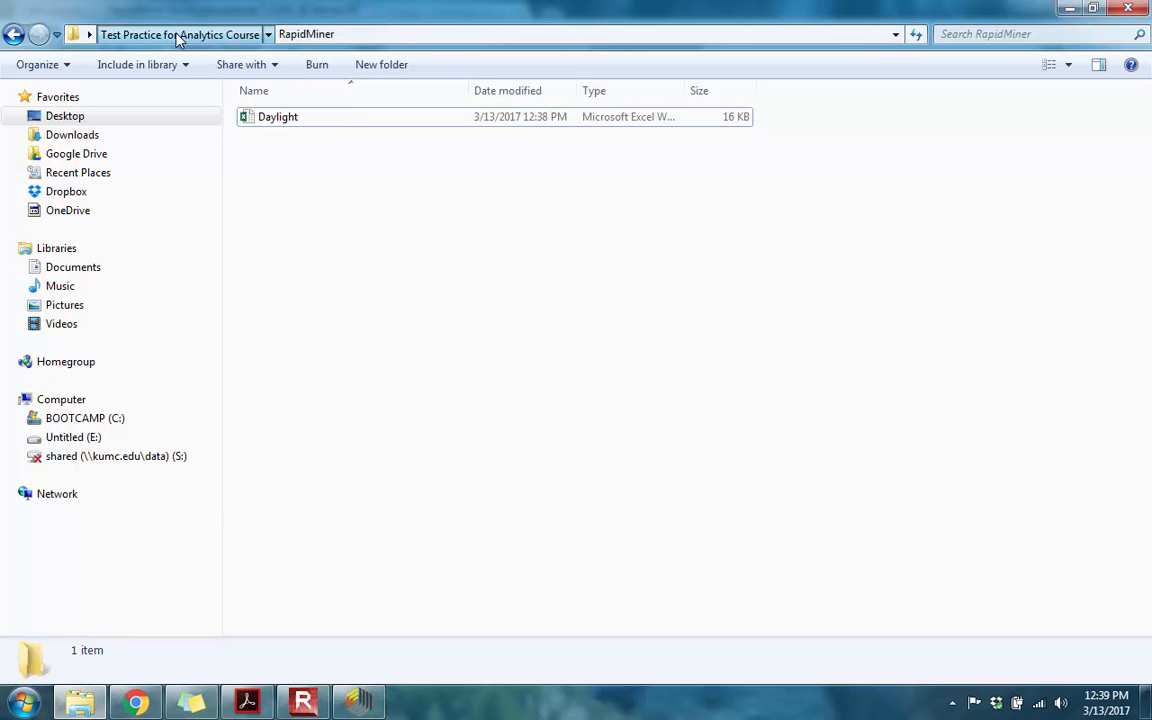
pyautogui.doubleClick(322, 118)
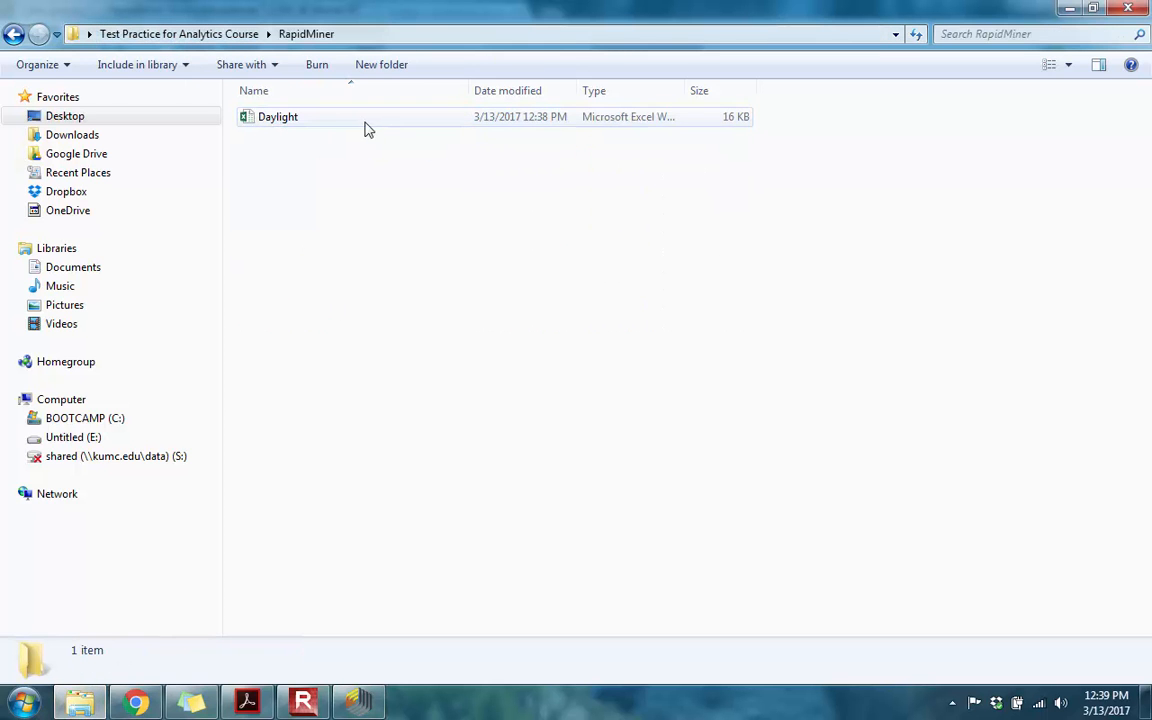
# Step: Open the Daylight workbook in Excel with RapidMiner Studio minimised, and look over the exported tweet data
pyautogui.doubleClick(286, 120)
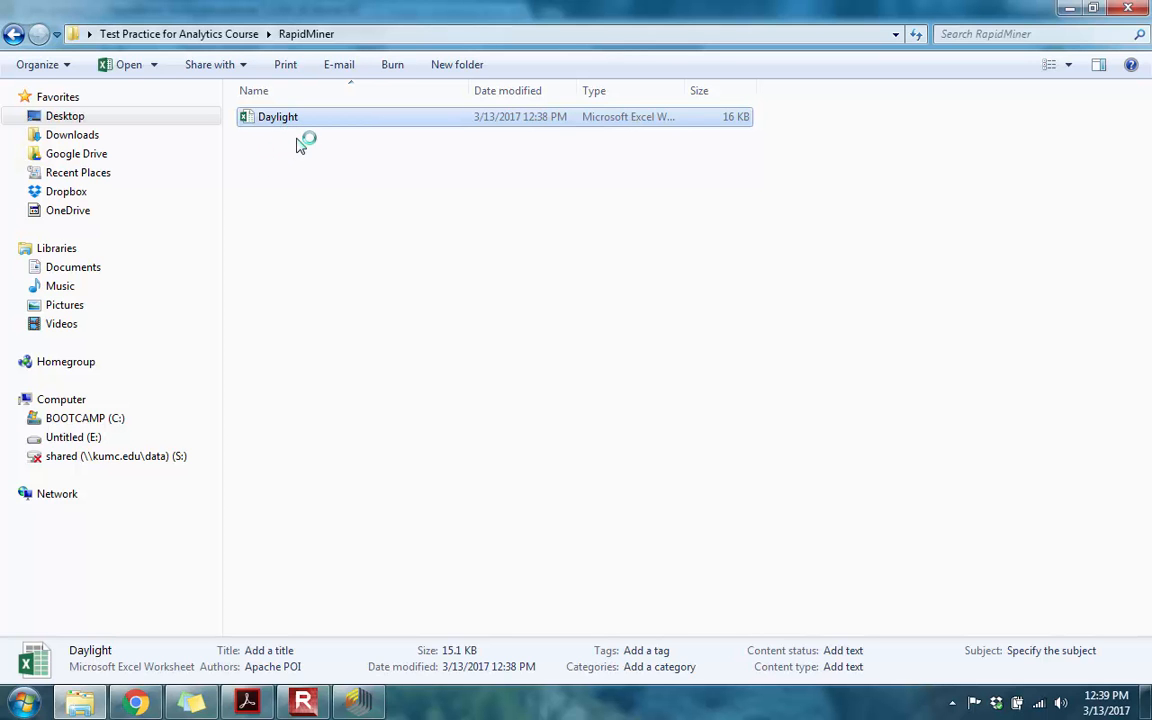
pyautogui.click(372, 704)
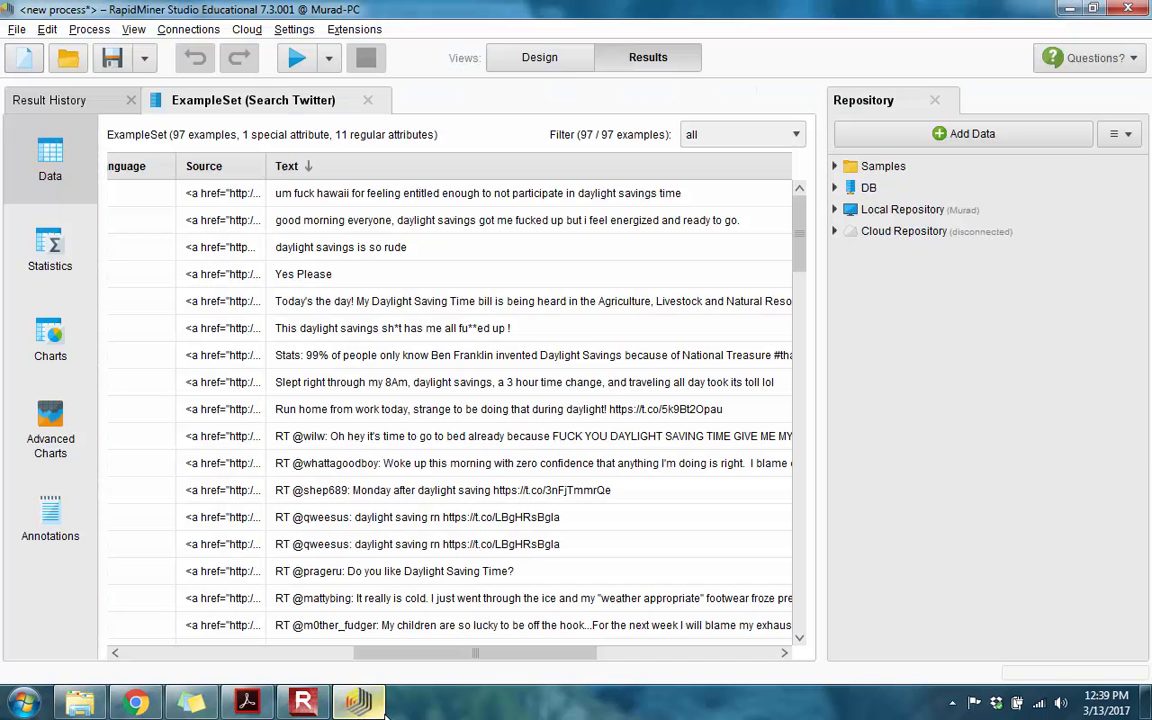
pyautogui.click(1066, 11)
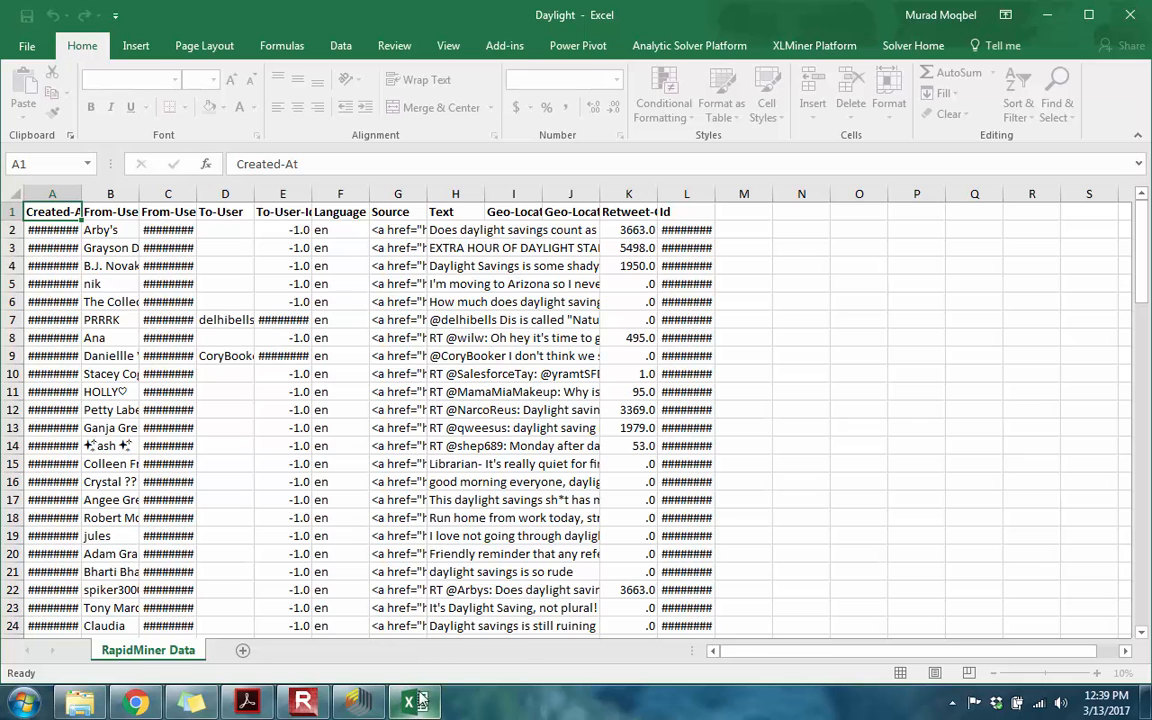
pyautogui.moveTo(418, 705)
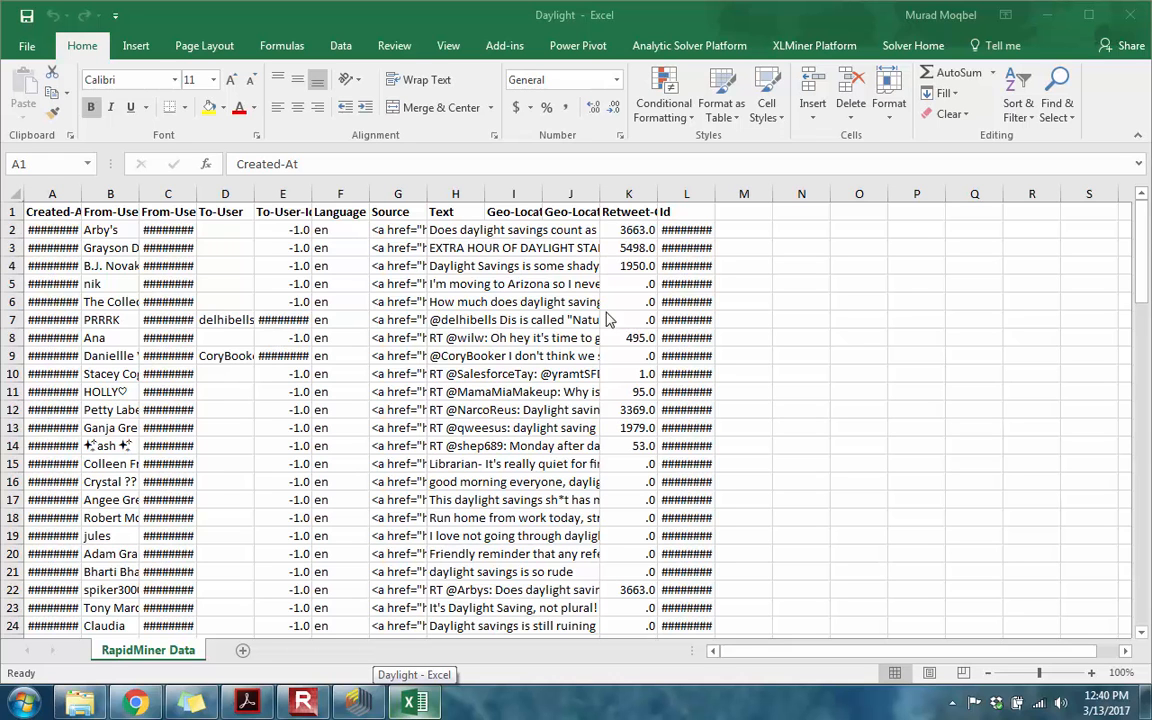
# Step: Switch back to RapidMiner Studio's process design and disconnect Write Excel's through output from the result port
pyautogui.click(359, 702)
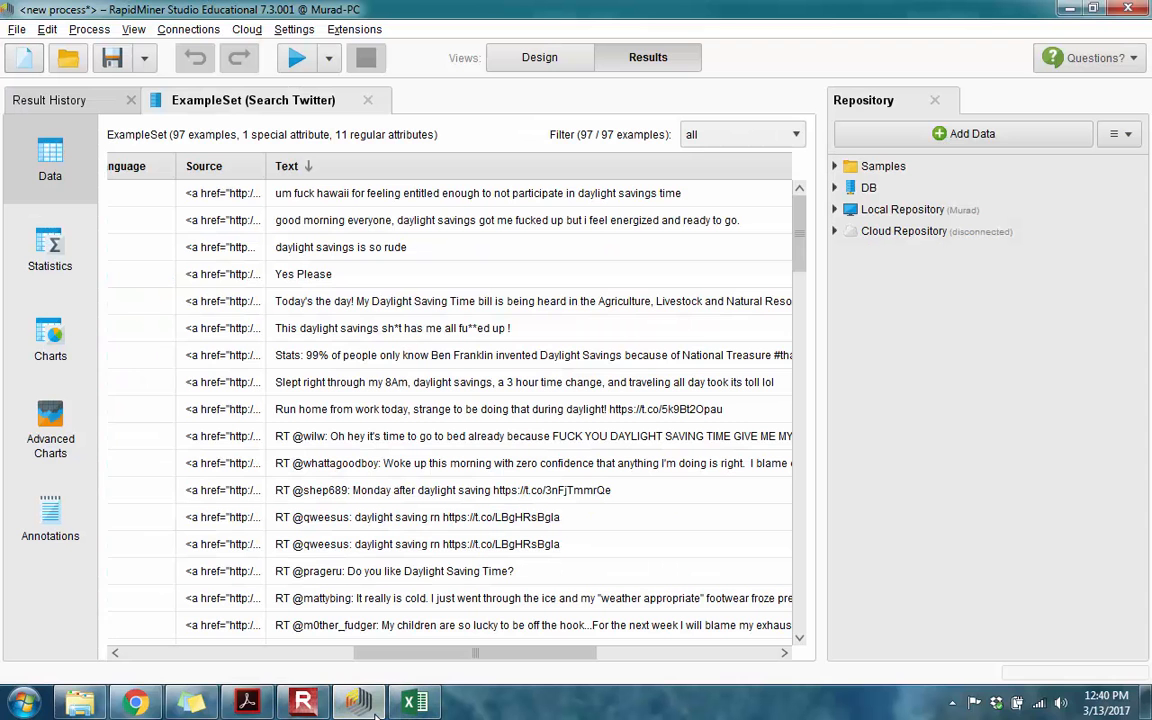
pyautogui.click(545, 57)
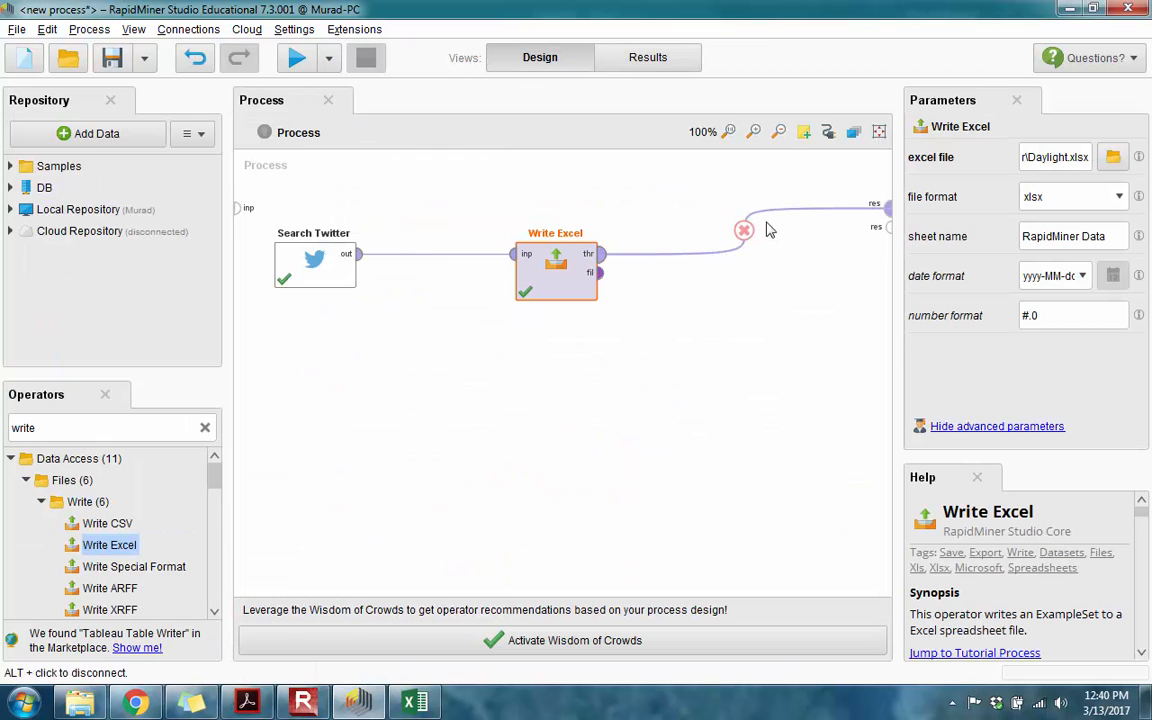
pyautogui.keyDown('alt'); pyautogui.click(743, 237); pyautogui.keyUp('alt')
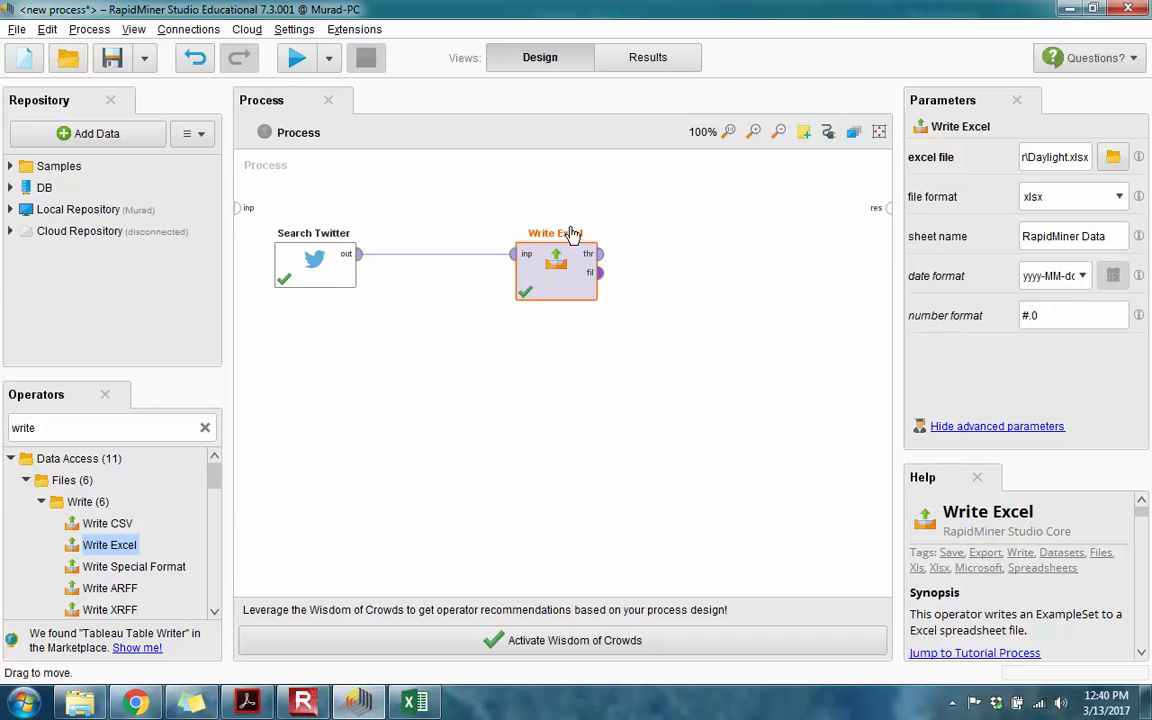
# Step: Disable the Search Twitter and Write Excel operators together
pyautogui.moveTo(630, 197); pyautogui.dragTo(228, 368)
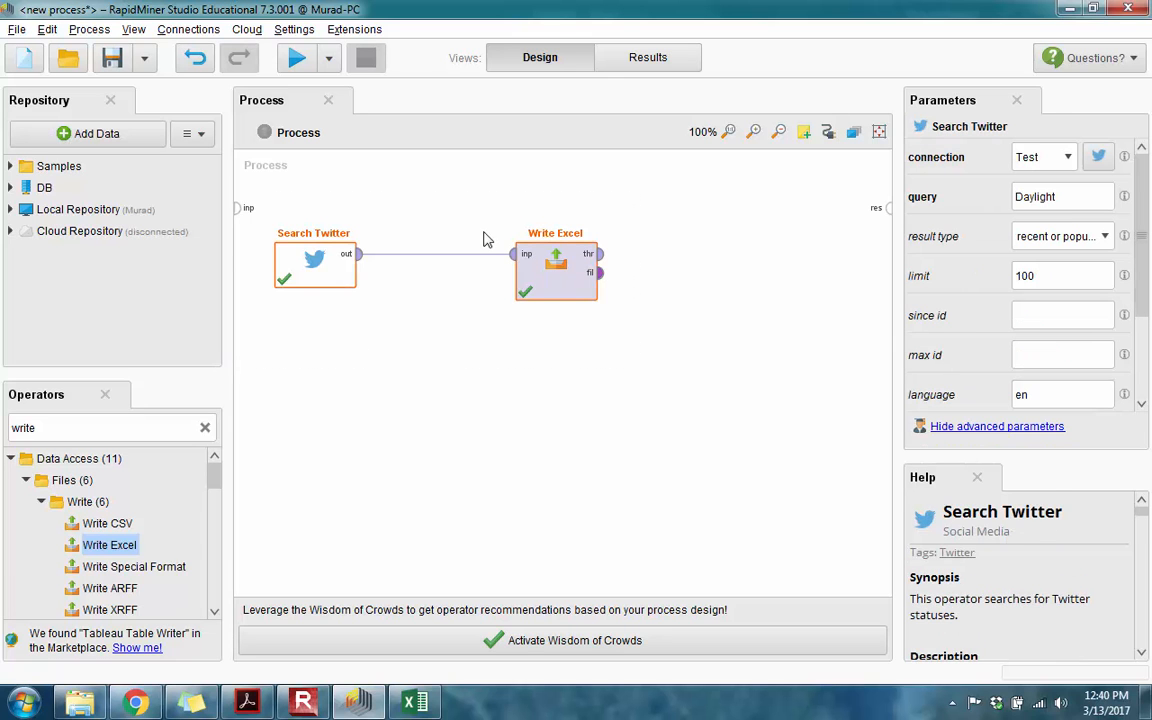
pyautogui.click(590, 224)
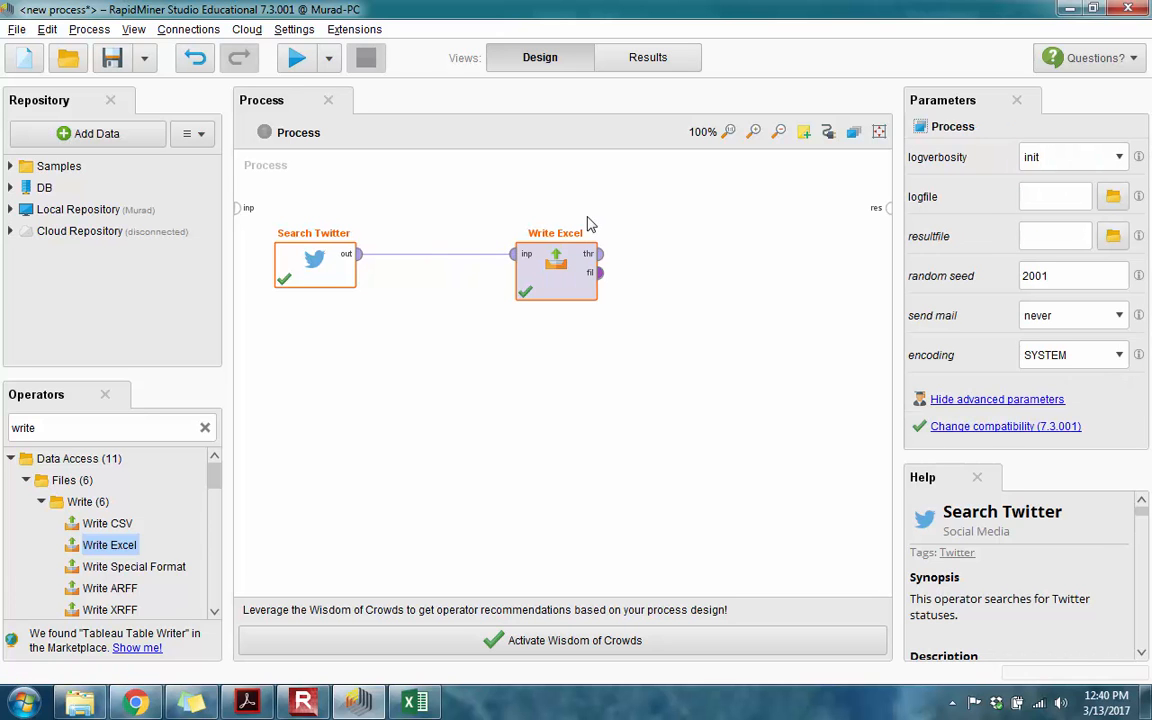
pyautogui.rightClick(579, 247)
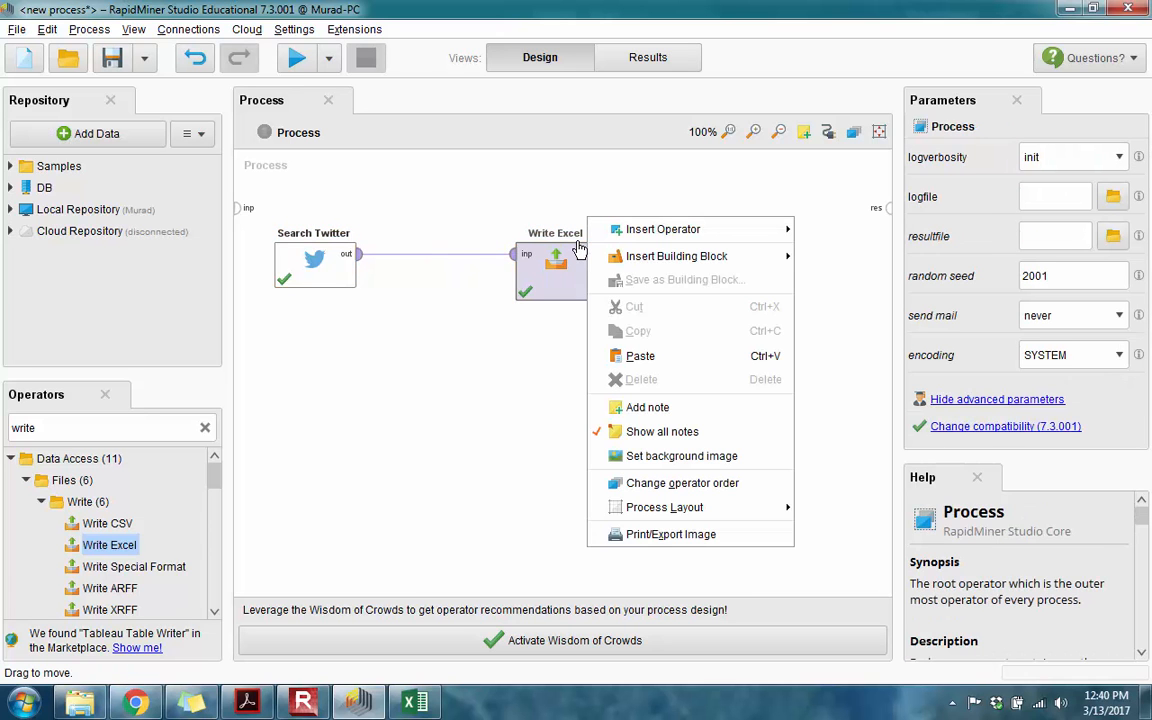
pyautogui.click(357, 334)
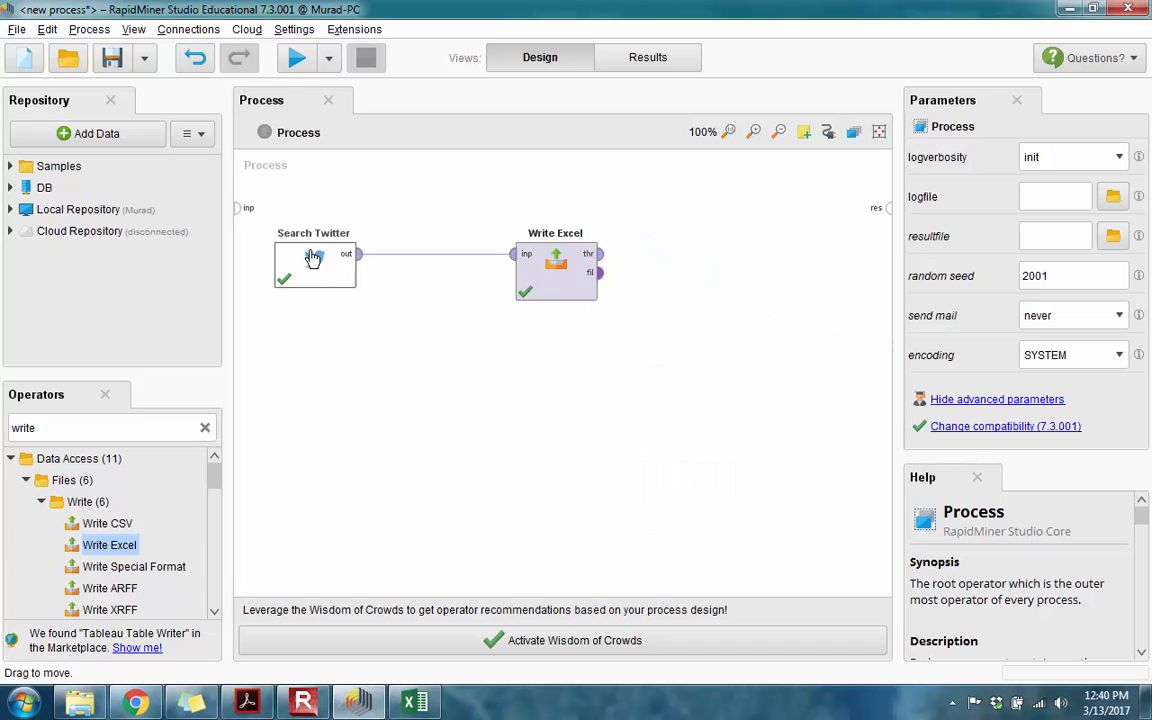
pyautogui.moveTo(664, 195); pyautogui.dragTo(288, 356)
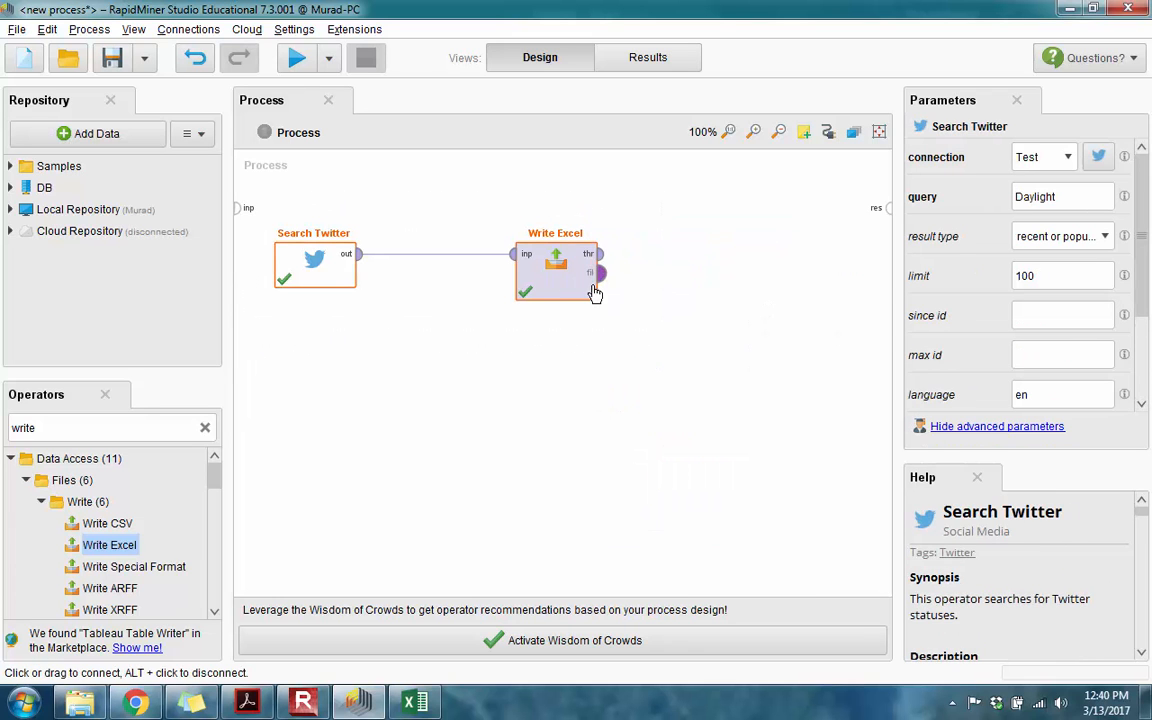
pyautogui.rightClick(589, 303)
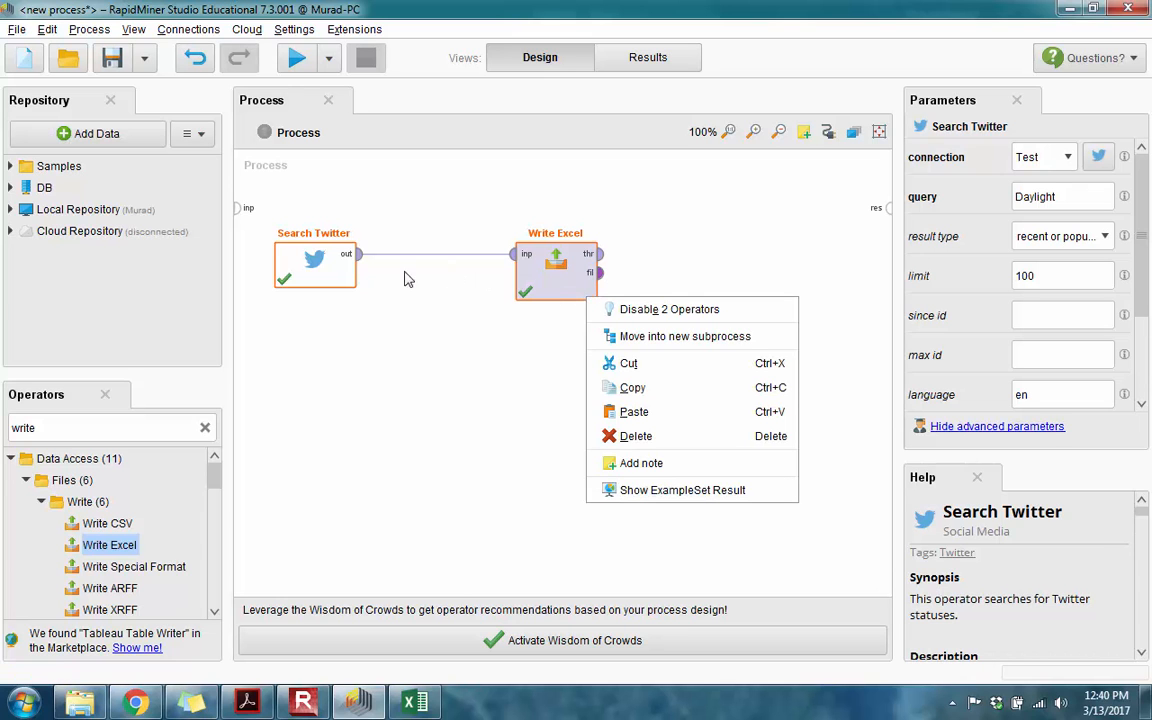
pyautogui.click(640, 312)
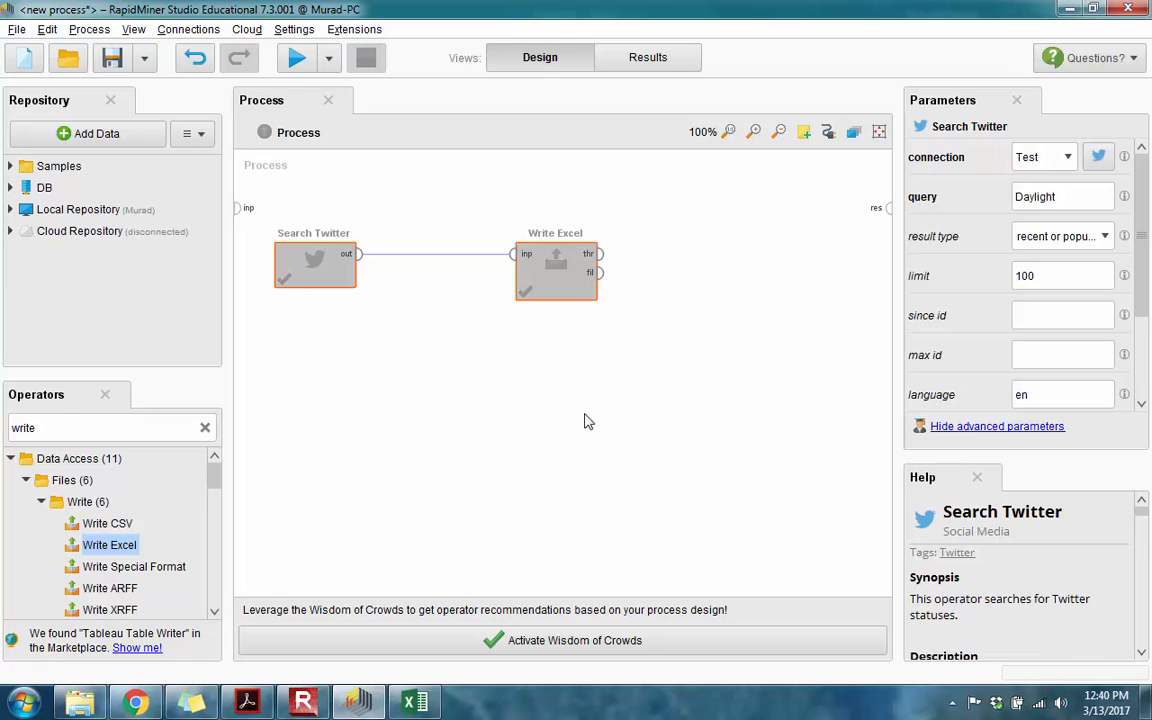
pyautogui.click(445, 367)
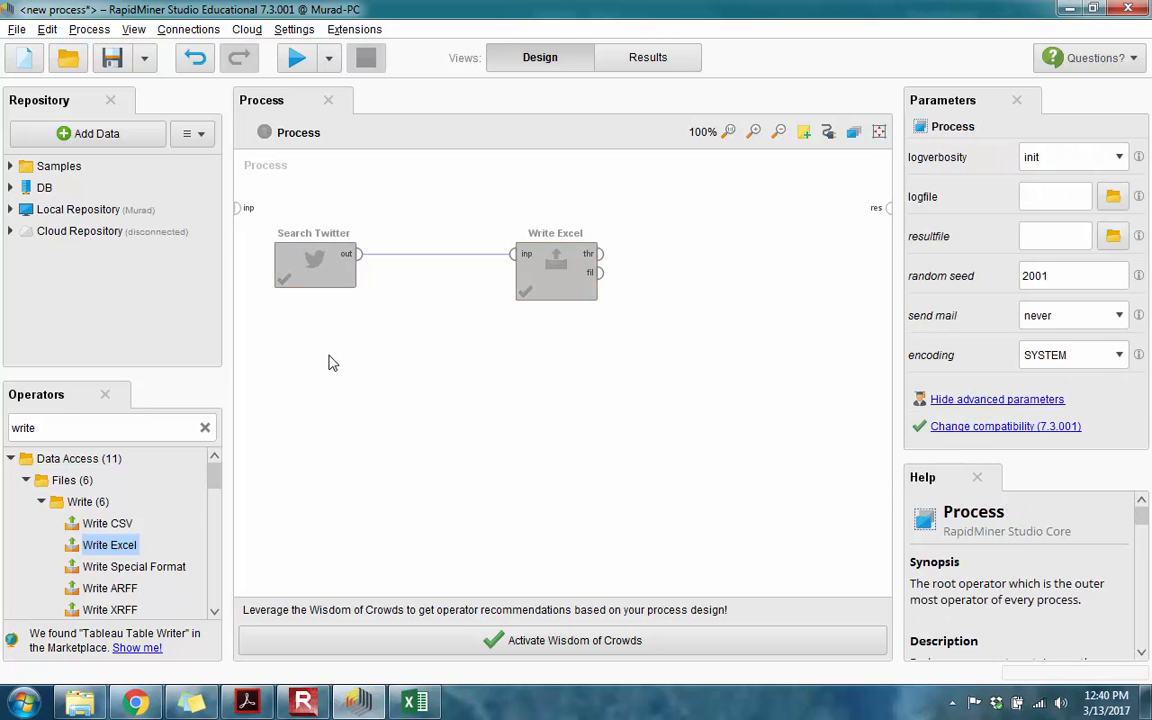
# Step: Search the operators for "read ex" and add a Read Excel operator to the process below Search Twitter
pyautogui.doubleClick(47, 428)
pyautogui.moveTo(47, 428); pyautogui.dragTo(217, 652)
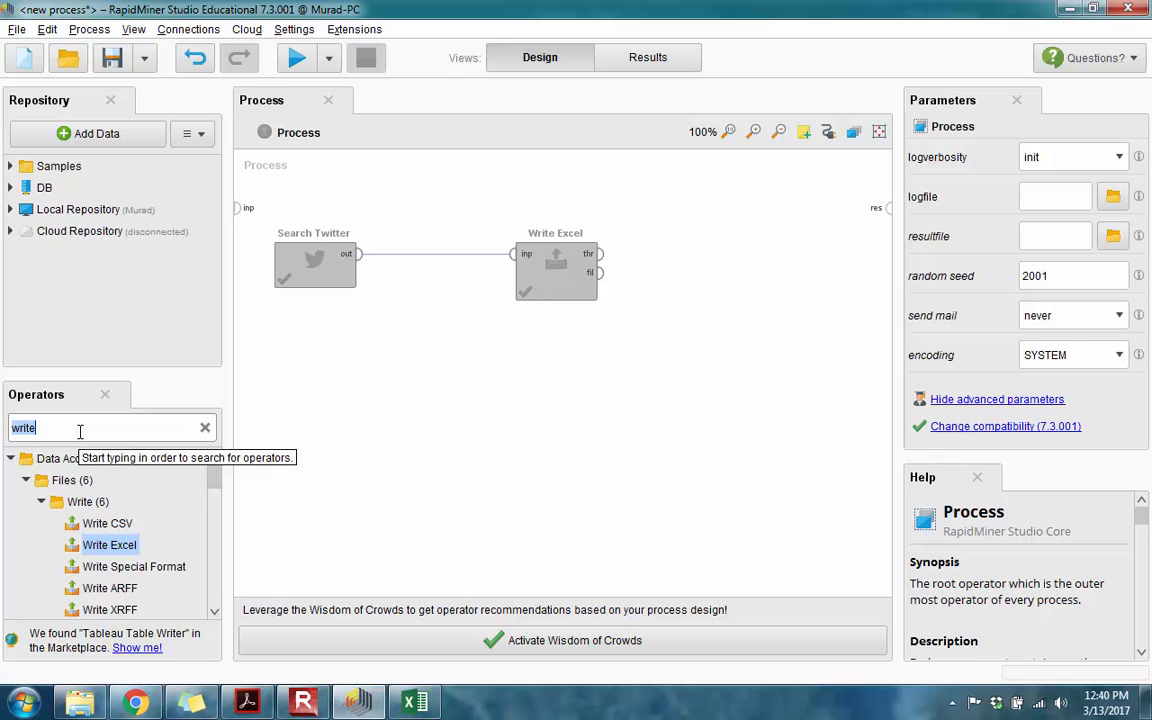
pyautogui.write('read ex')
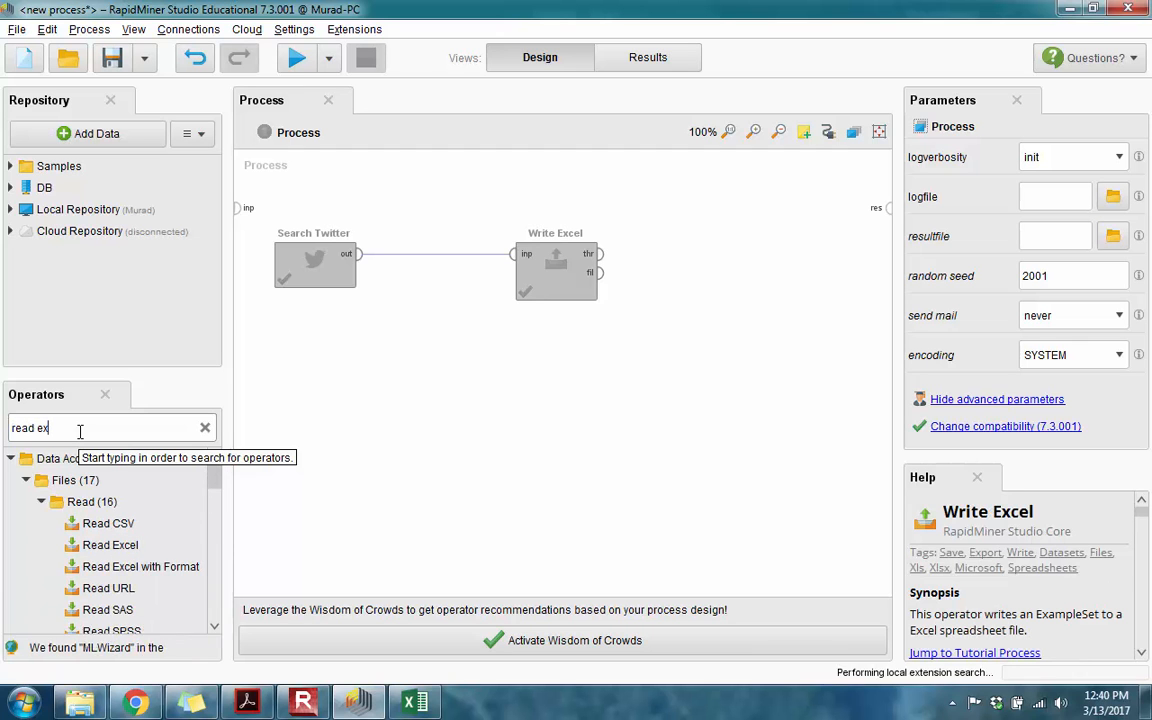
pyautogui.moveTo(110, 545); pyautogui.dragTo(327, 365)
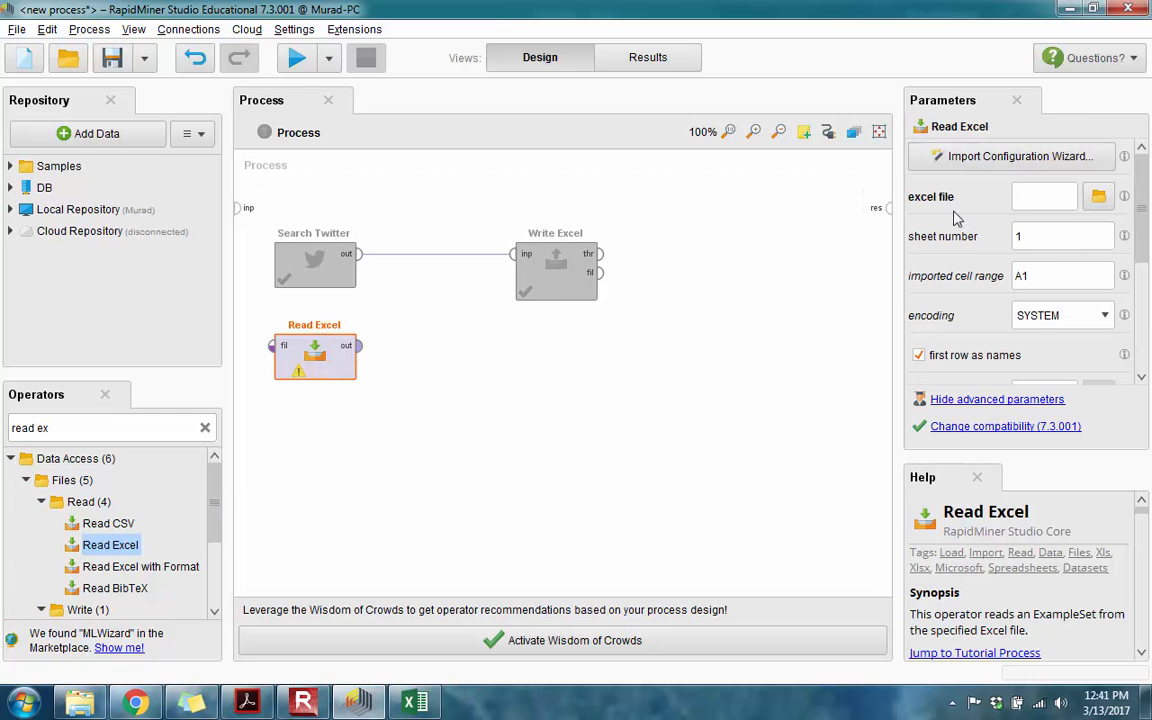
# Step: Set Read Excel's input file to Daylight.xlsx from the RapidMiner folder within Test Practice for Analytics Course on the Desktop
pyautogui.click(1098, 196)
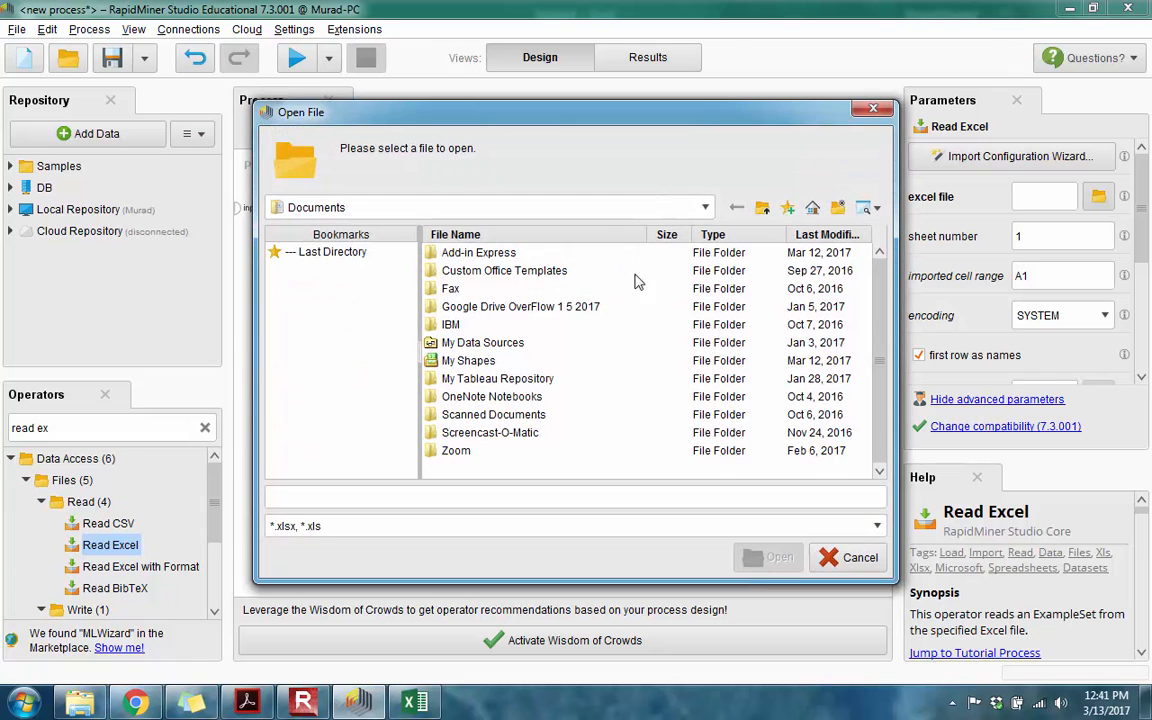
pyautogui.click(620, 207)
pyautogui.click(470, 229)
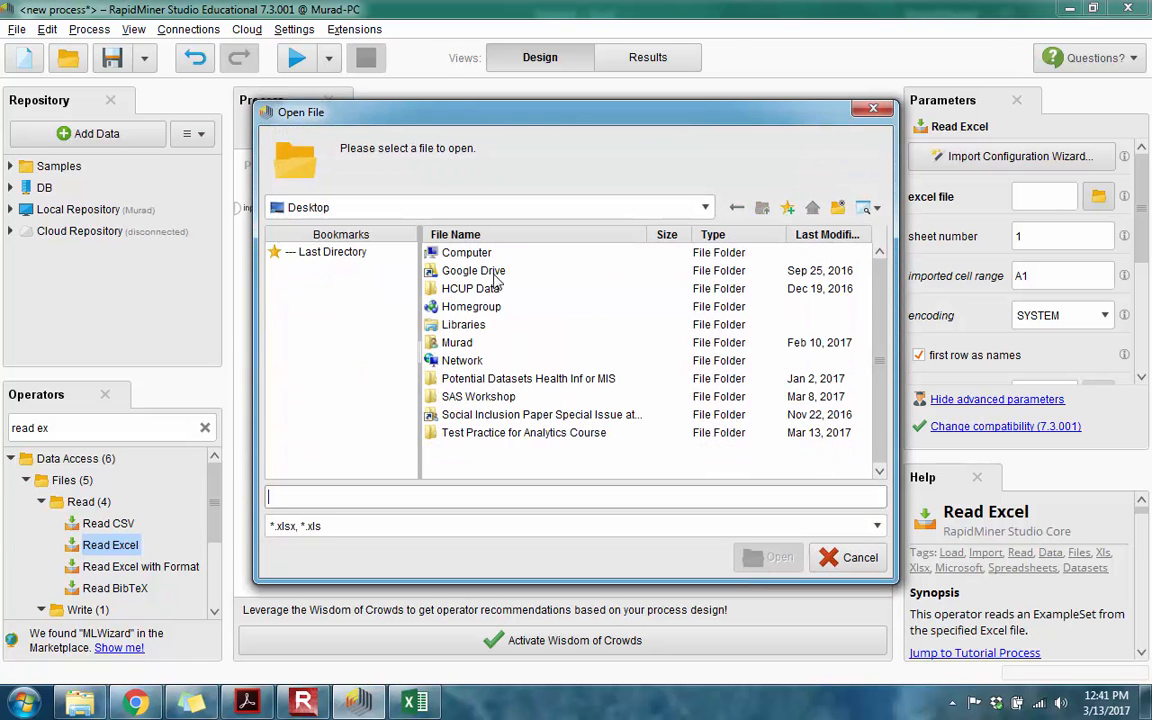
pyautogui.doubleClick(473, 436)
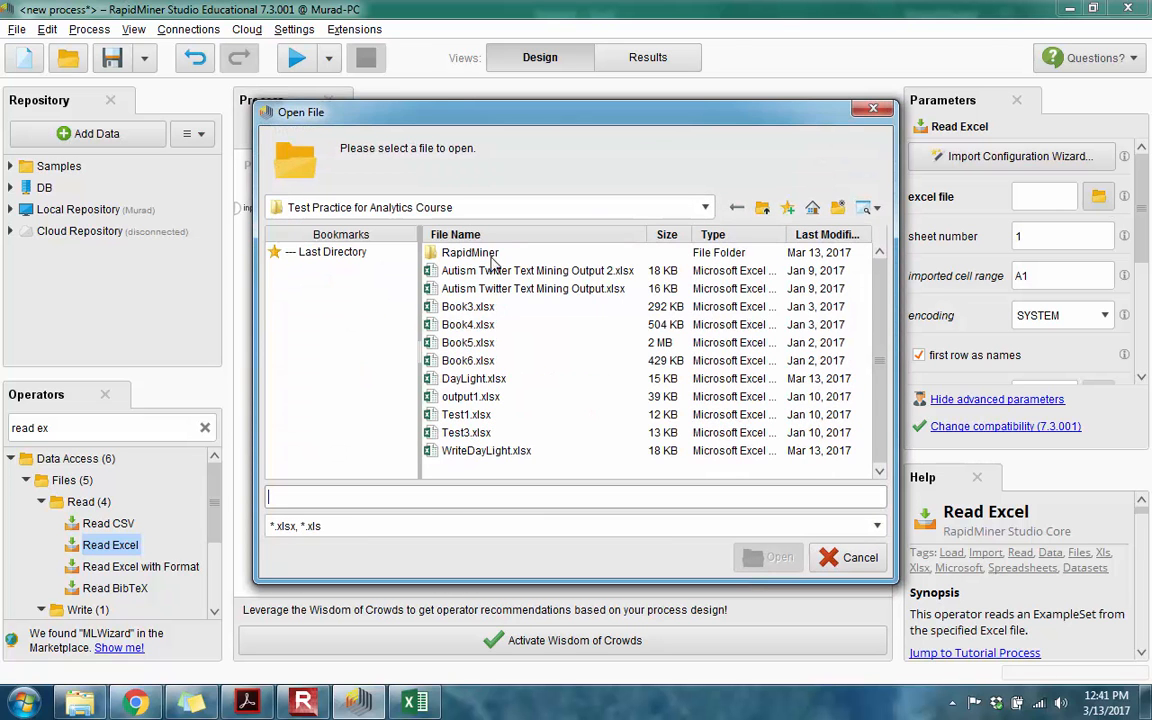
pyautogui.doubleClick(455, 253)
pyautogui.click(475, 254)
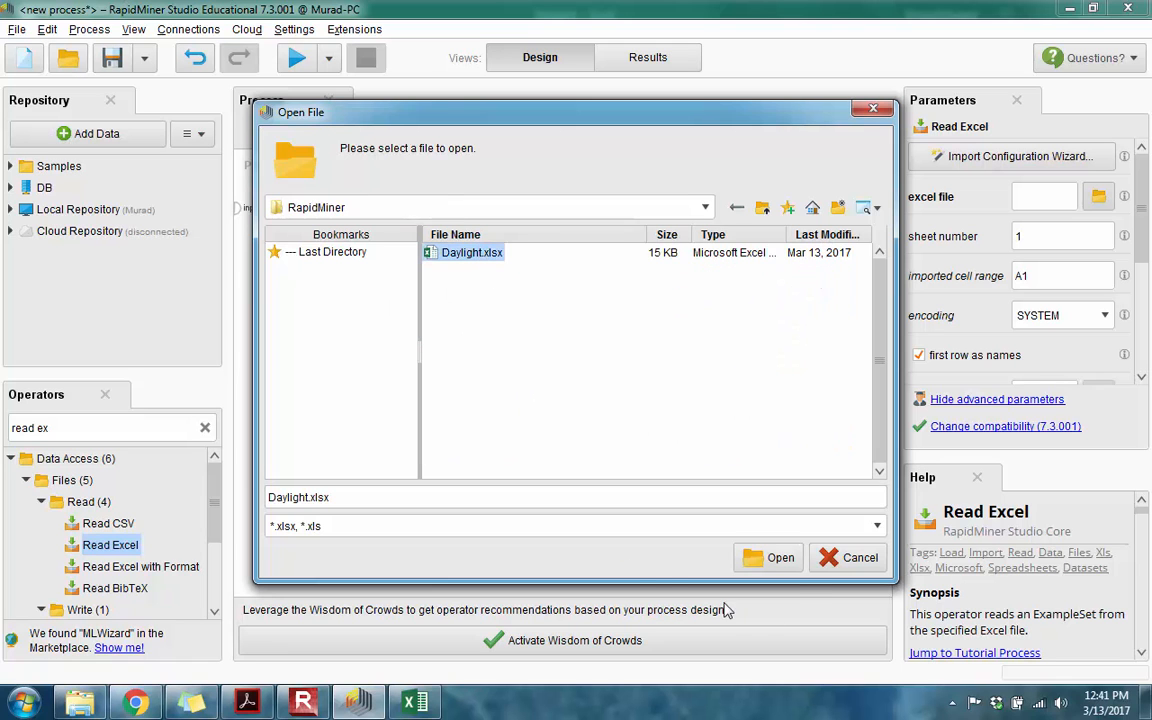
pyautogui.click(782, 558)
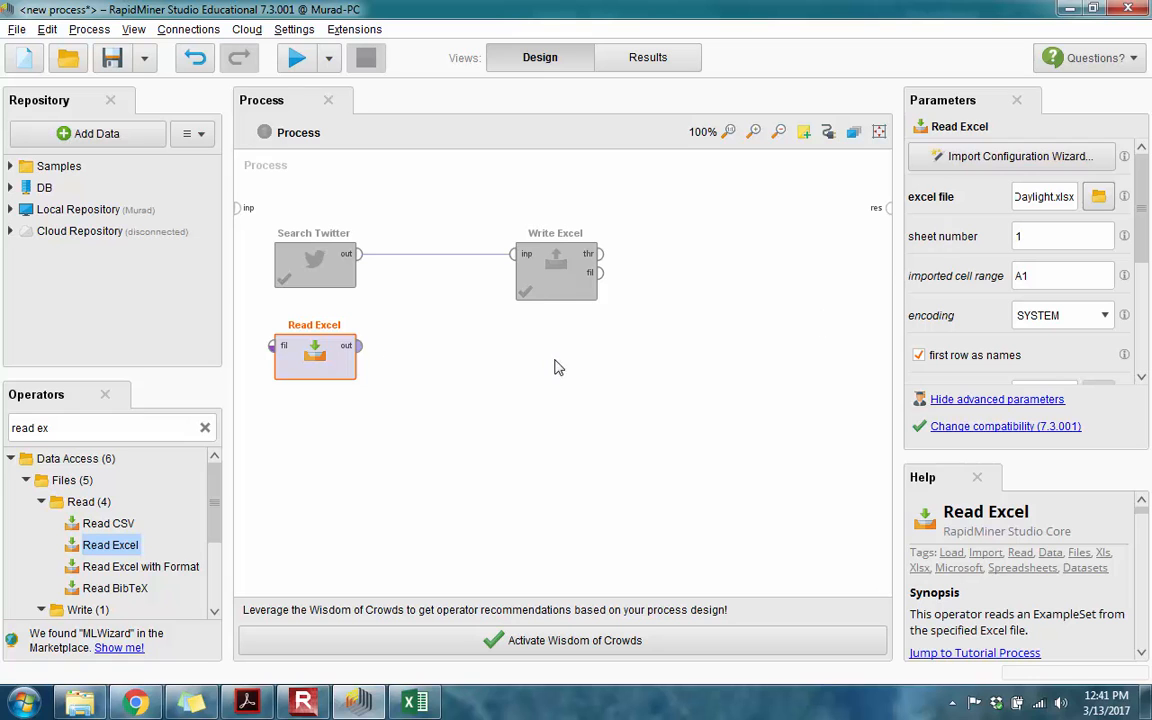
# Step: Search the operators for "aylien" and place an Analyze Sentiment operator beside Read Excel
pyautogui.click(122, 430)
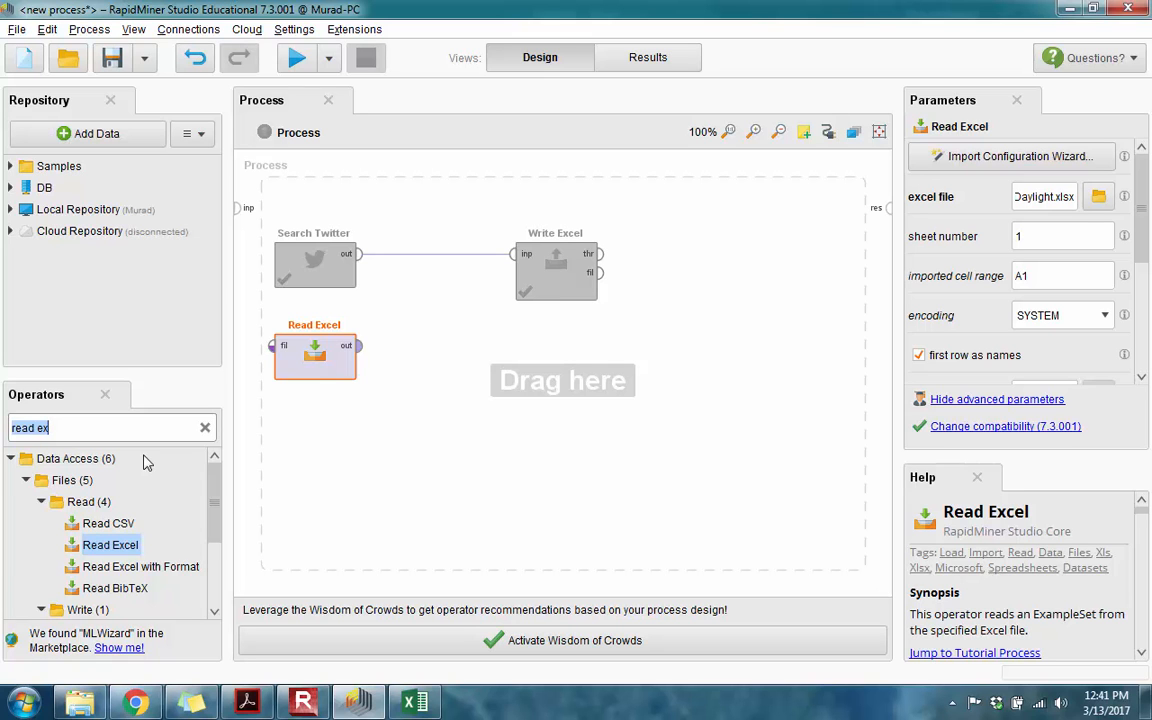
pyautogui.write('aylien')
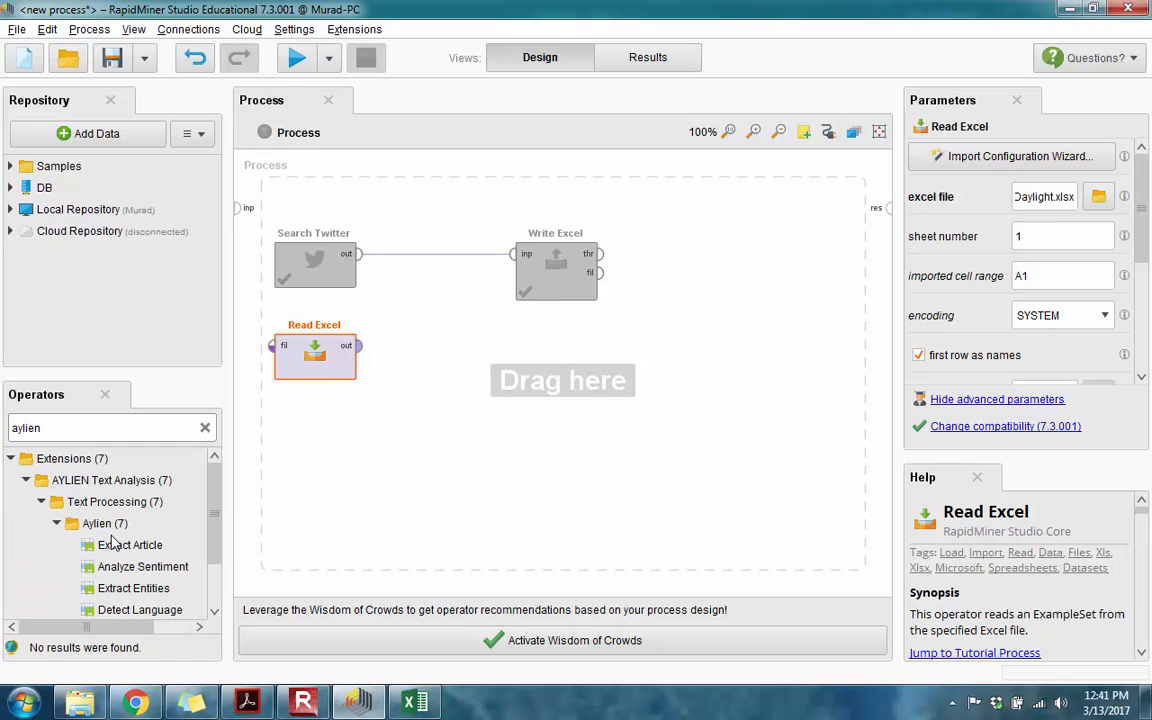
pyautogui.scroll(-2, 195, 510)
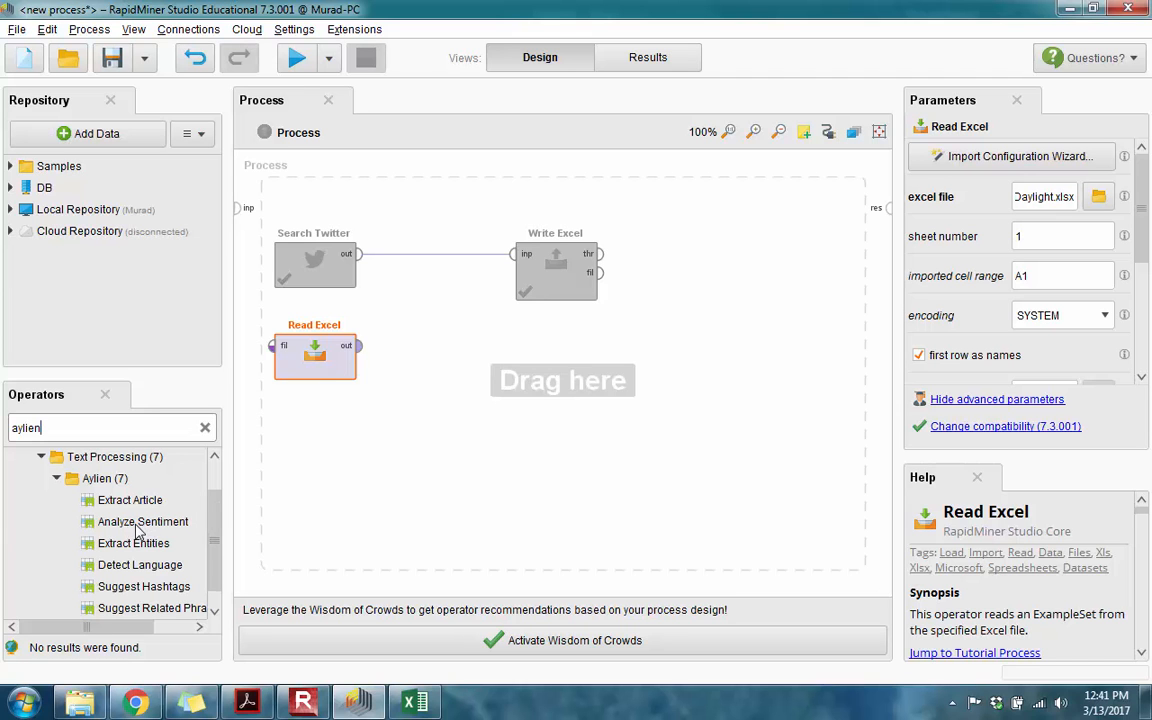
pyautogui.moveTo(100, 528); pyautogui.dragTo(422, 410)
pyautogui.moveTo(475, 349); pyautogui.dragTo(471, 344)
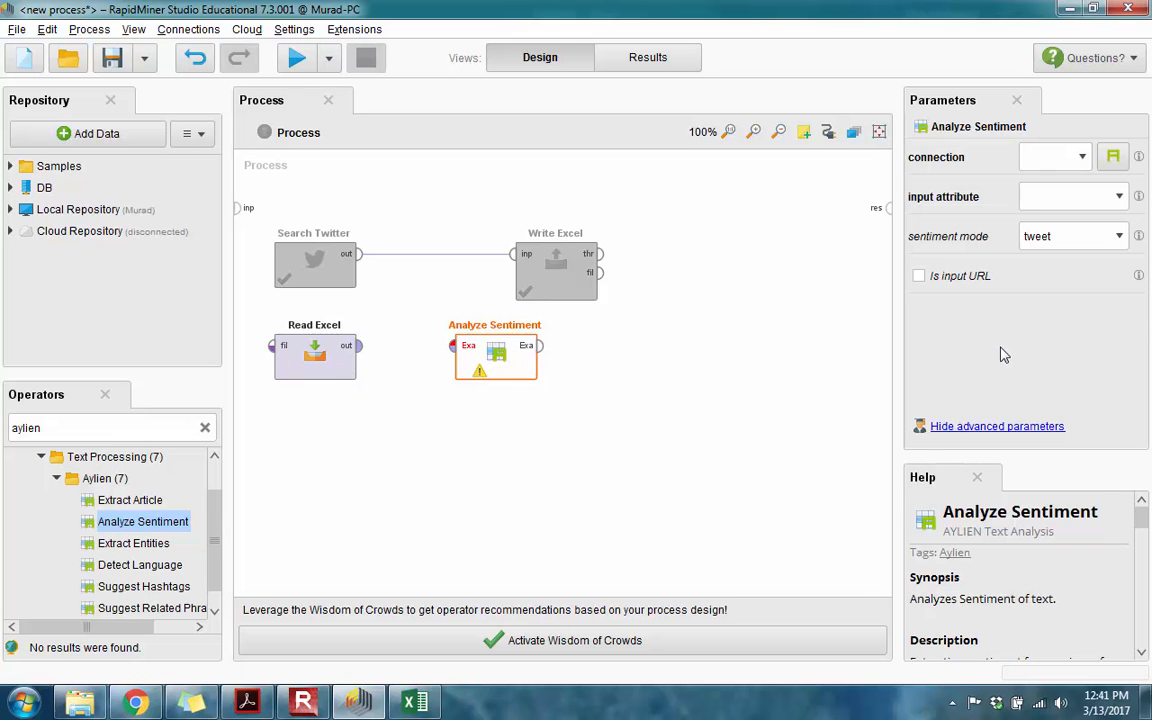
# Step: Start a new local connection of type Aylien Text Analysis Connection from Analyze Sentiment's connection manager
pyautogui.click(1113, 159)
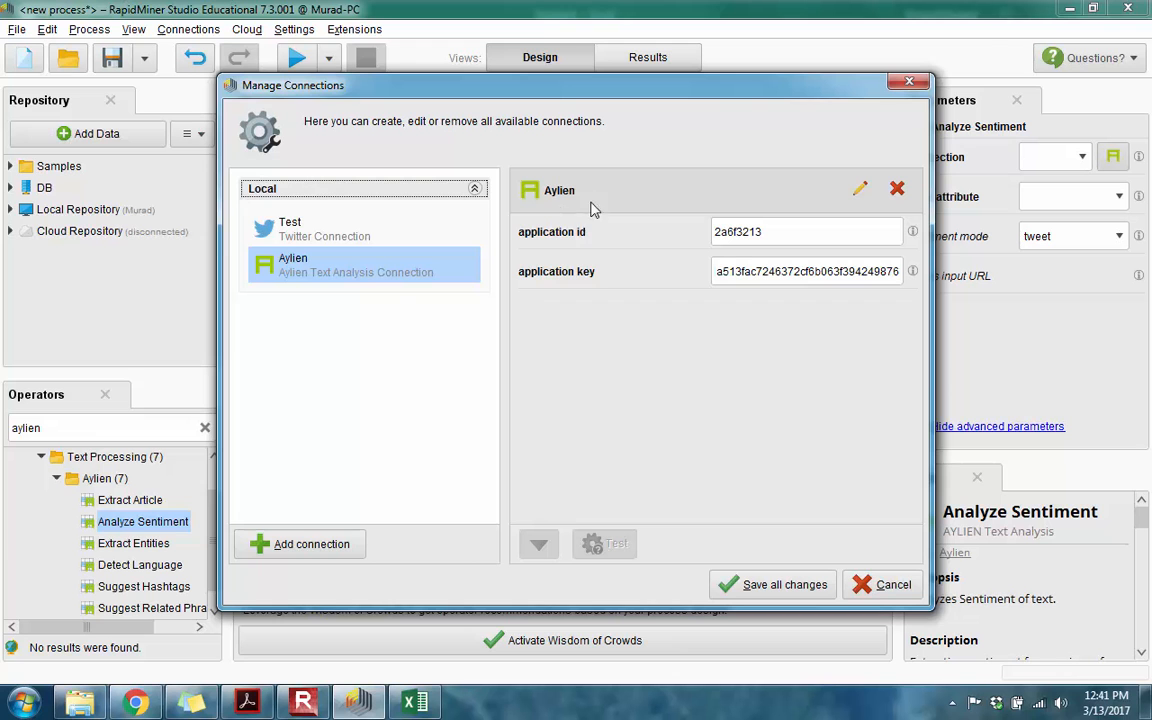
pyautogui.click(276, 545)
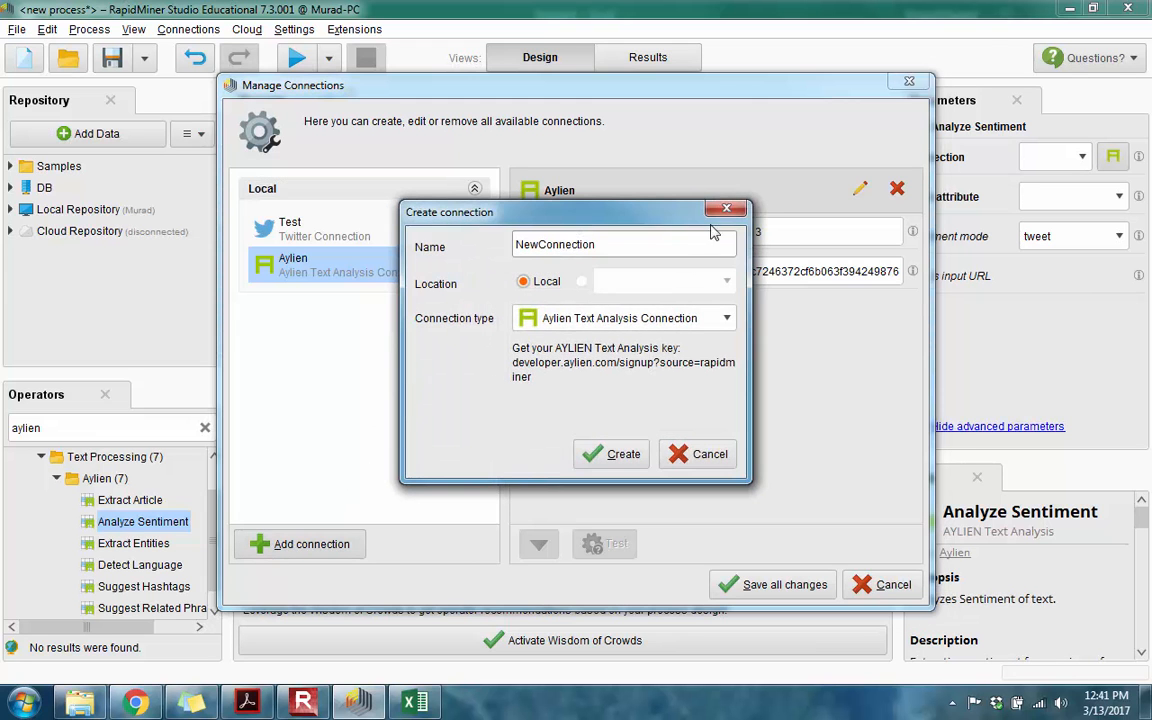
pyautogui.click(726, 208)
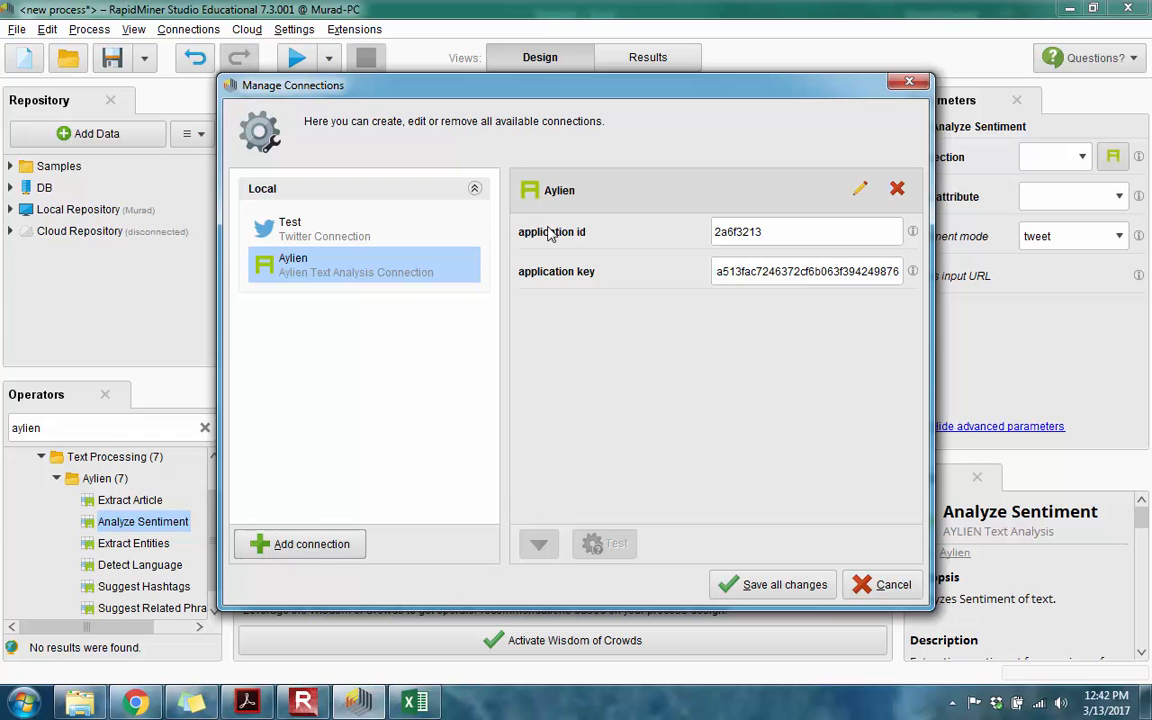
pyautogui.click(297, 545)
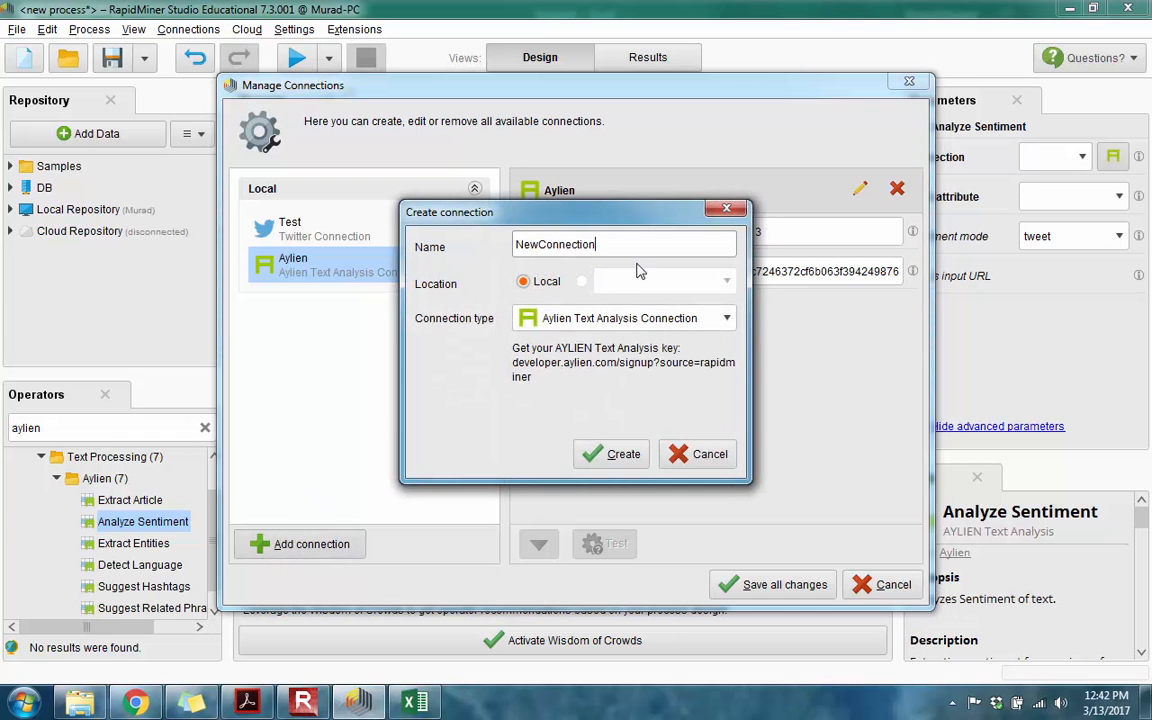
pyautogui.doubleClick(597, 244)
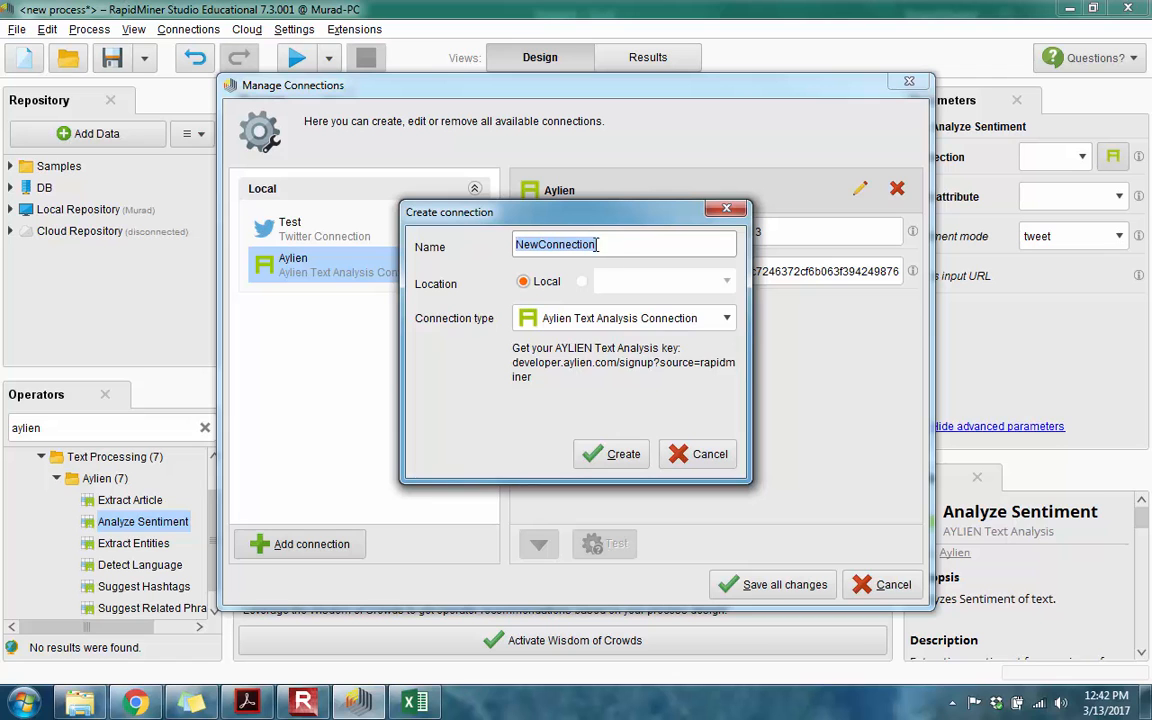
pyautogui.click(640, 318)
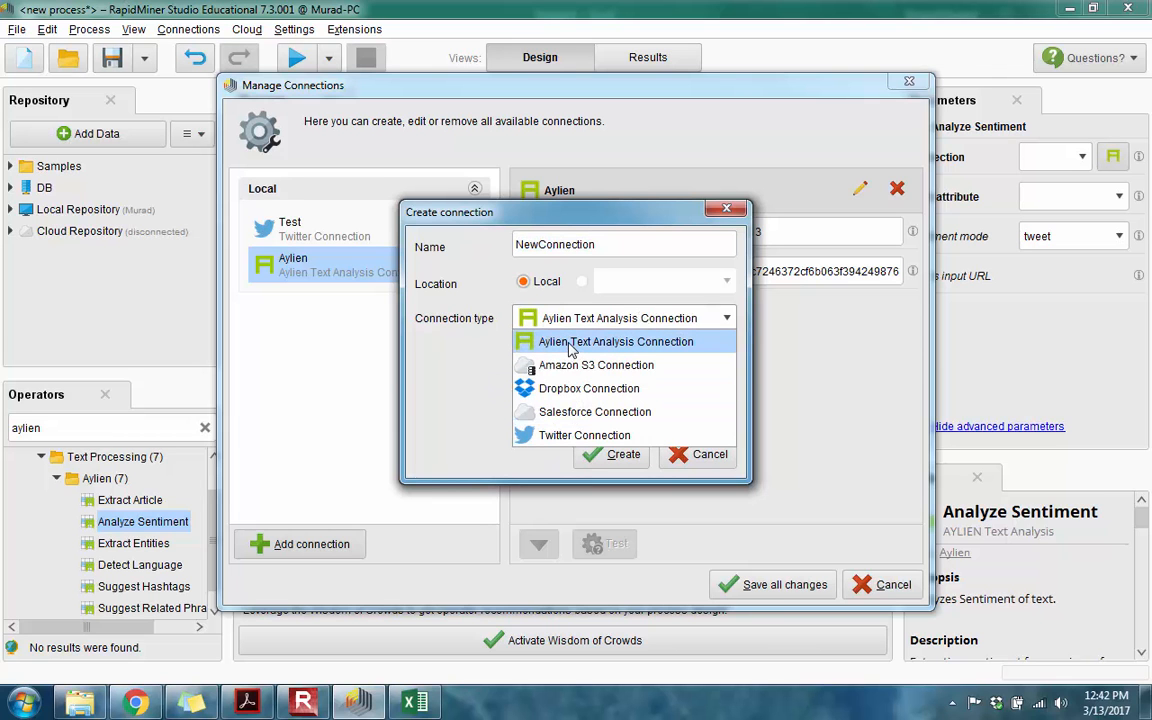
pyautogui.click(571, 343)
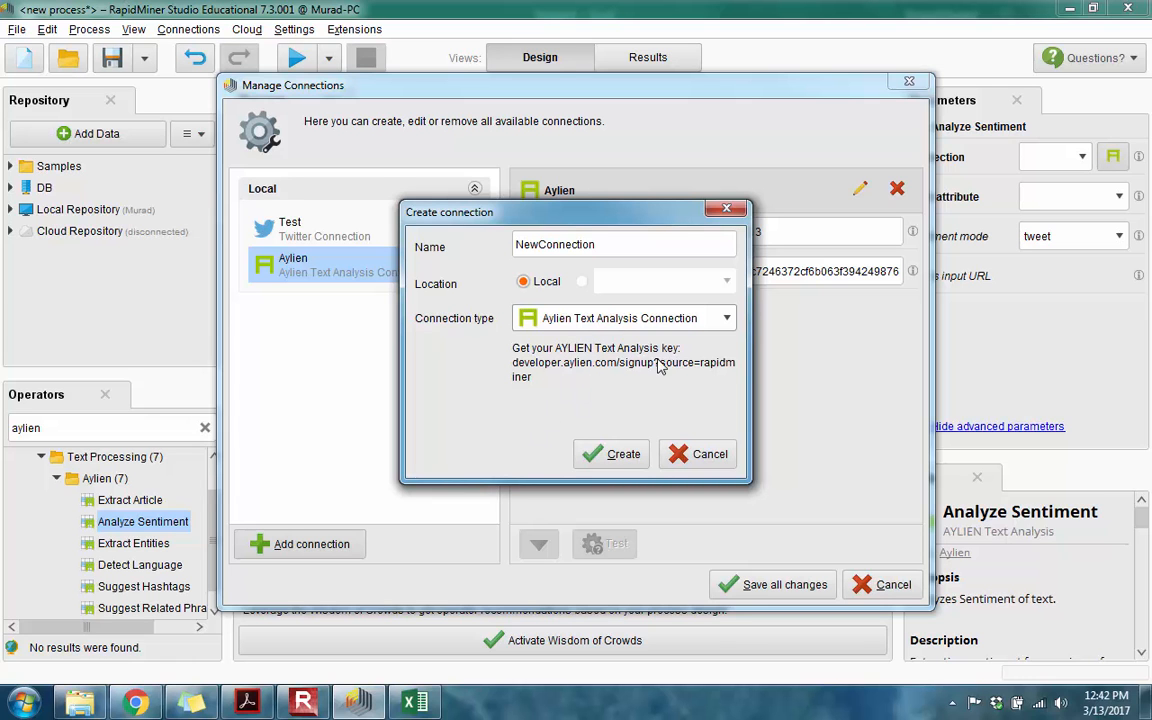
pyautogui.moveTo(674, 218); pyautogui.dragTo(660, 352)
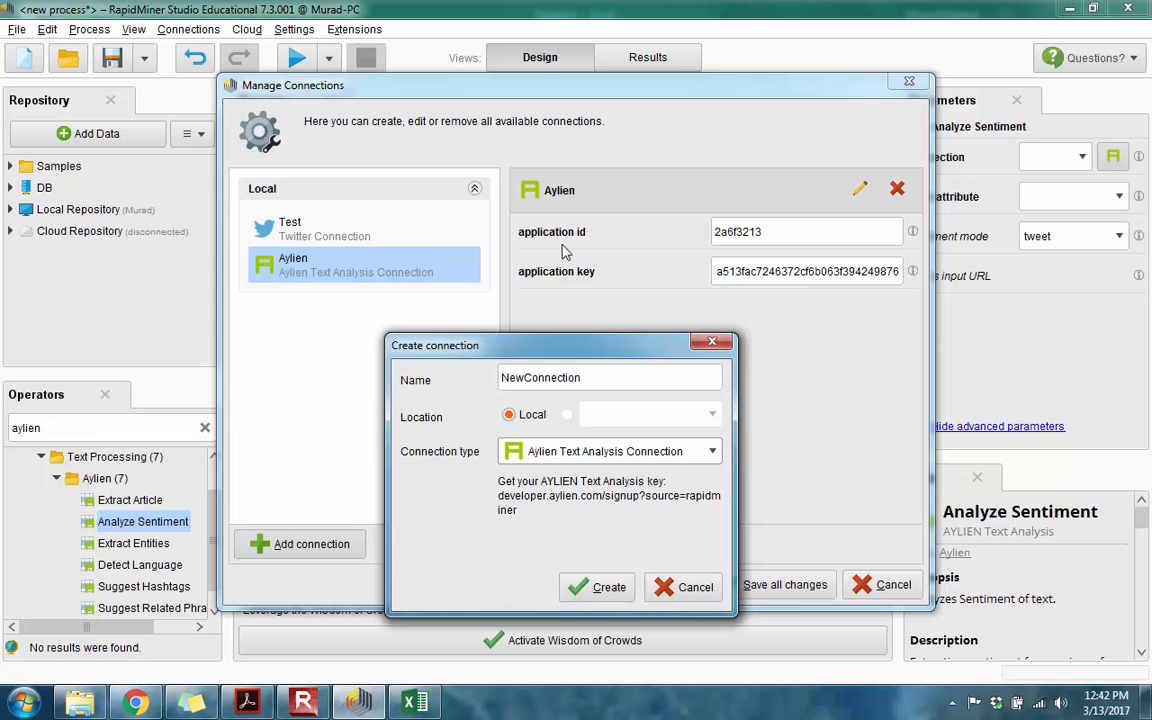
pyautogui.moveTo(586, 348); pyautogui.dragTo(593, 156)
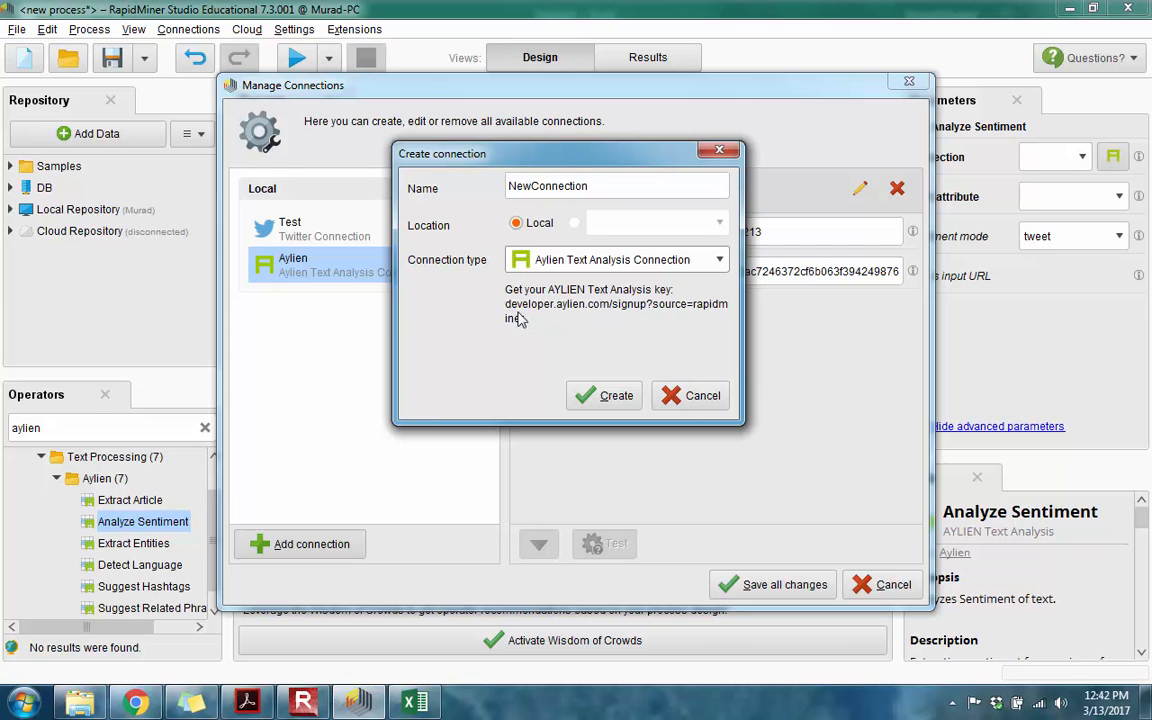
# Step: Copy the AYLIEN key signup address from the connection dialog, open it in a new Chrome tab and review the signup form
pyautogui.moveTo(527, 318); pyautogui.dragTo(502, 305)
pyautogui.hotkey('ctrl', 'c')
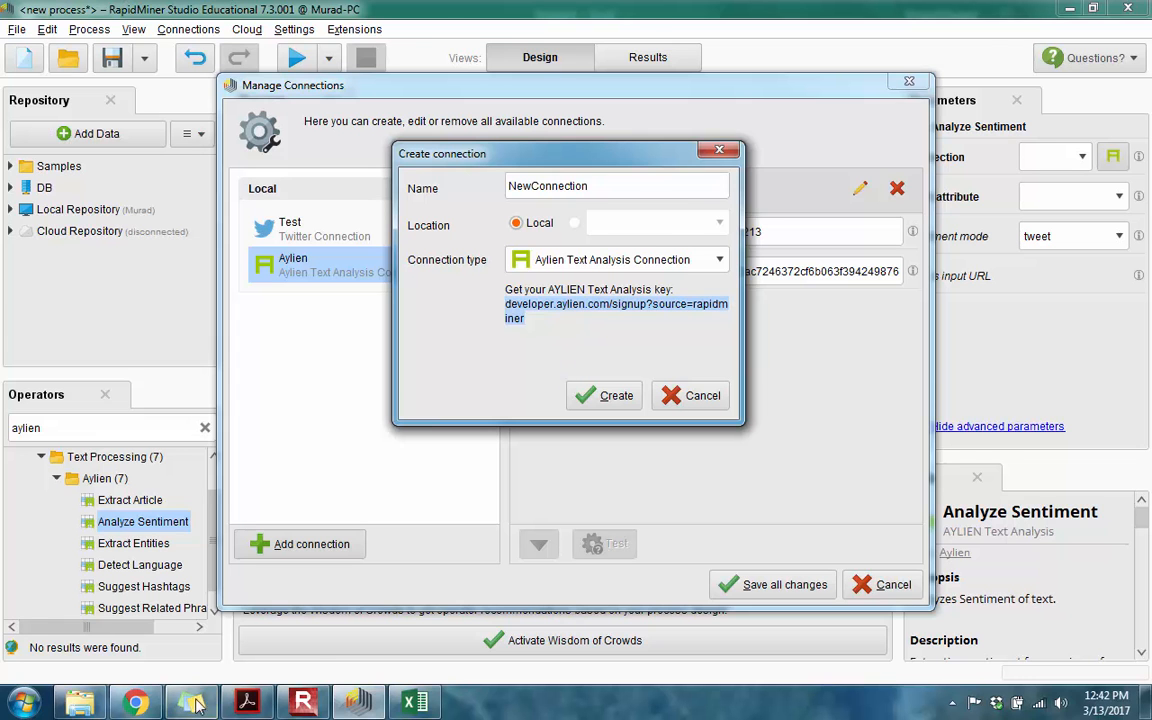
pyautogui.click(135, 702)
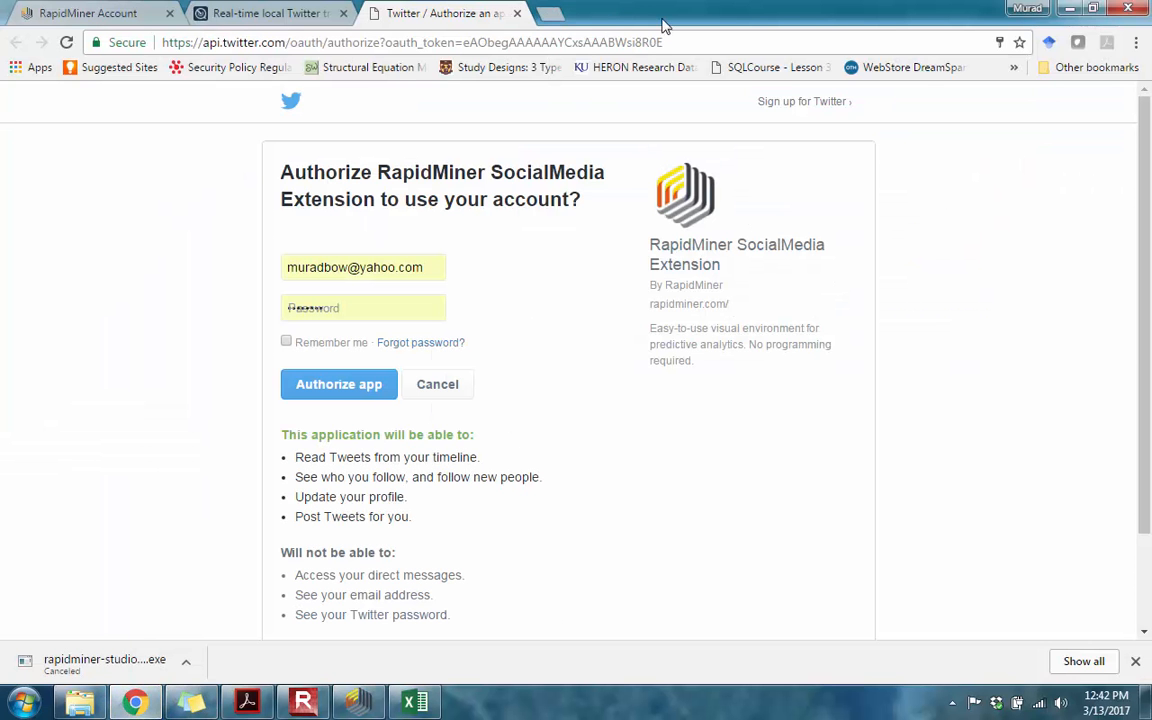
pyautogui.click(550, 13)
pyautogui.hotkey('ctrl', 'v')
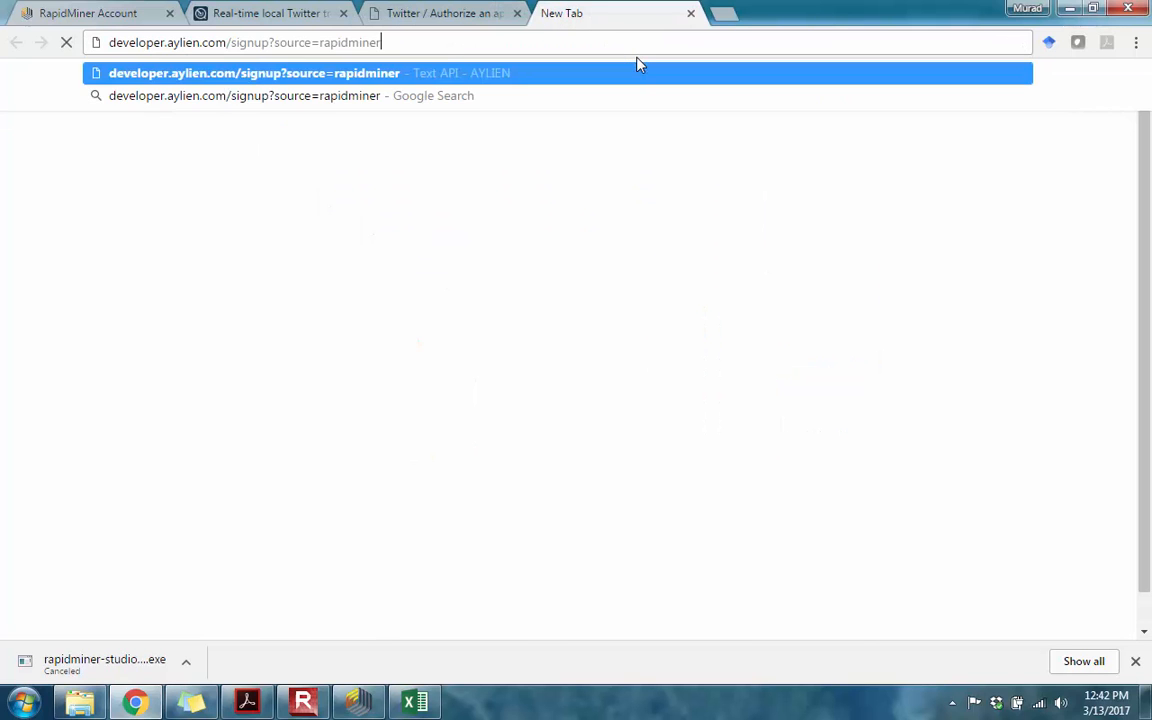
pyautogui.press('Return')
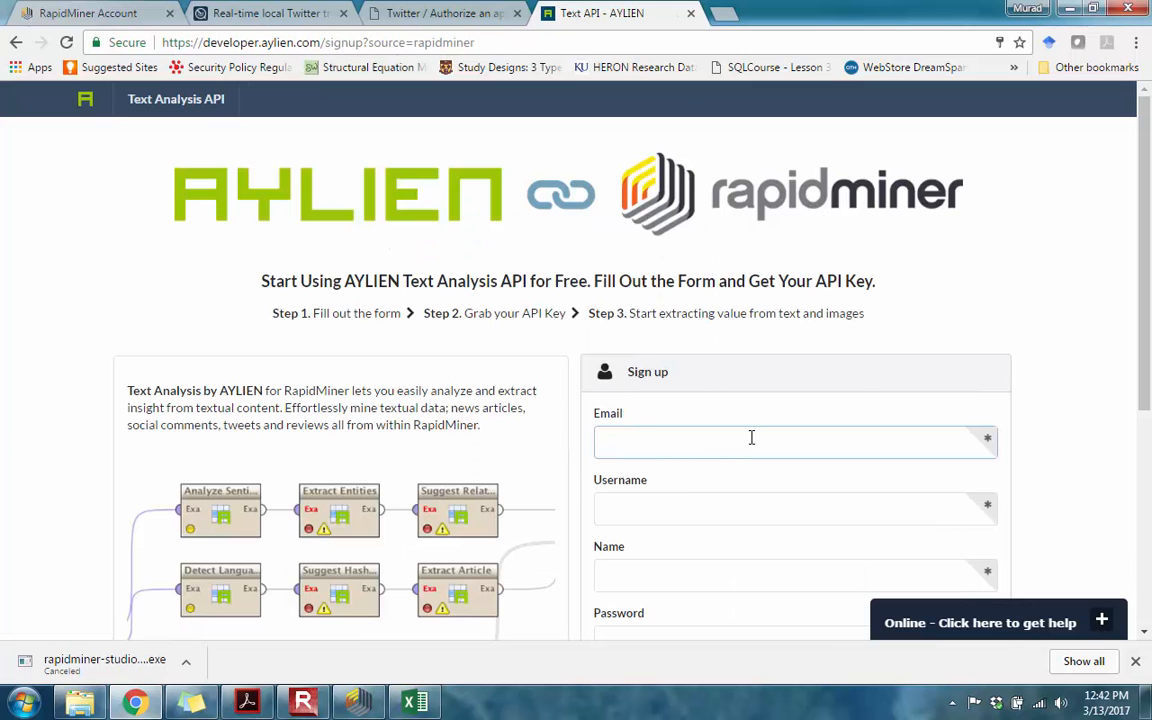
pyautogui.scroll(-3, 645, 455)
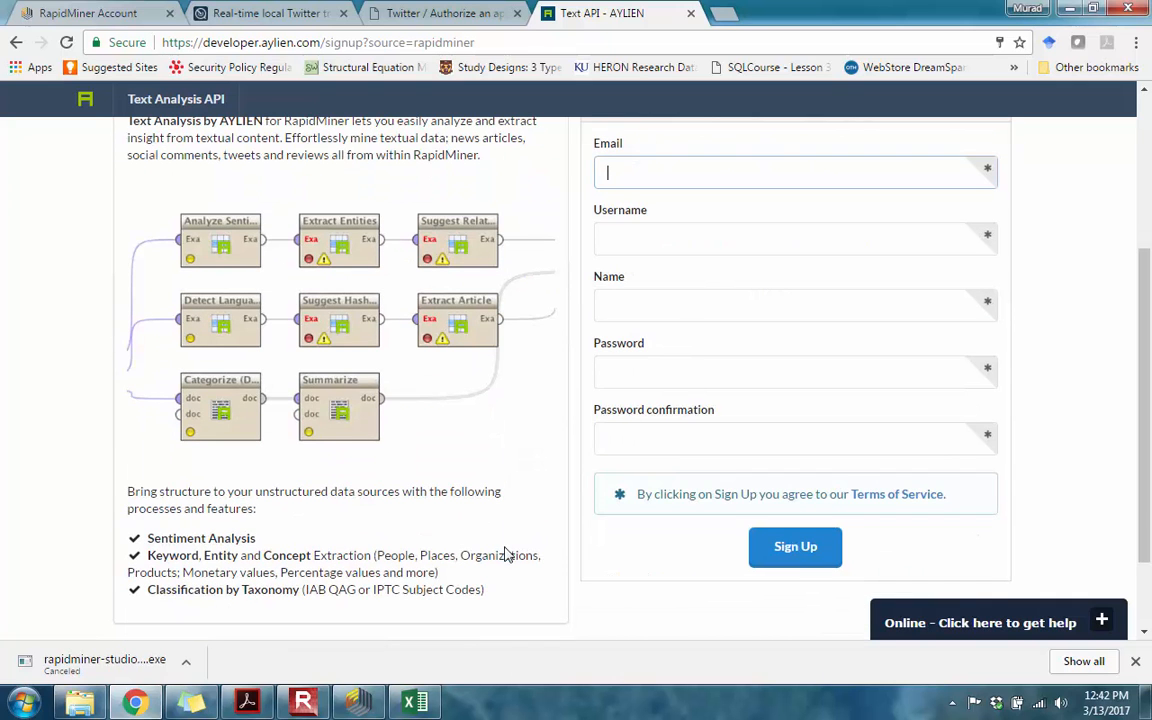
# Step: Switch back to RapidMiner Studio, create the Aylien connection under the name NewConnection without credentials, and delete it again
pyautogui.click(358, 703)
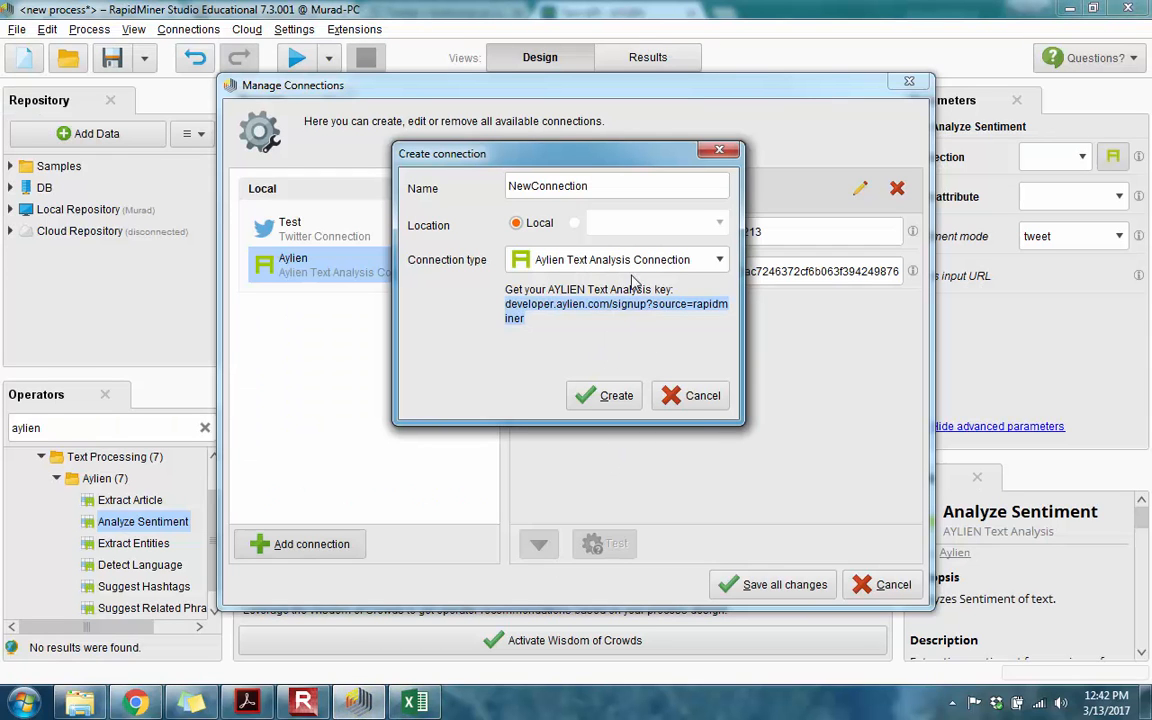
pyautogui.click(617, 400)
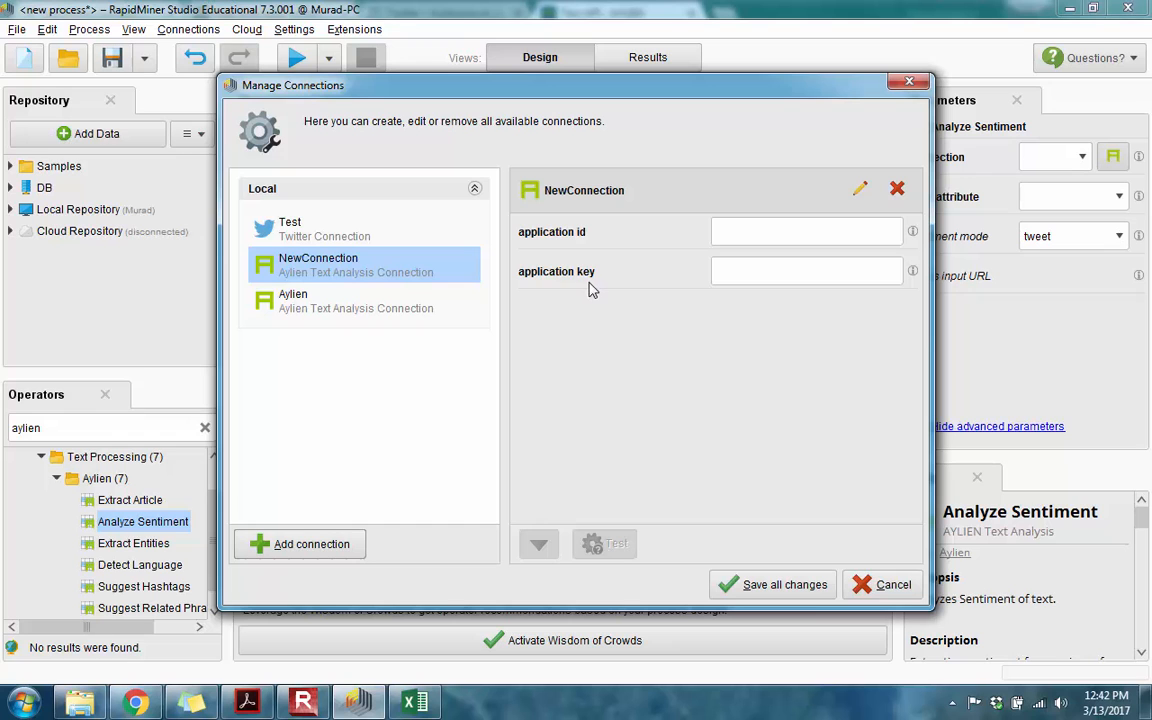
pyautogui.click(743, 272)
pyautogui.click(749, 233)
pyautogui.click(752, 277)
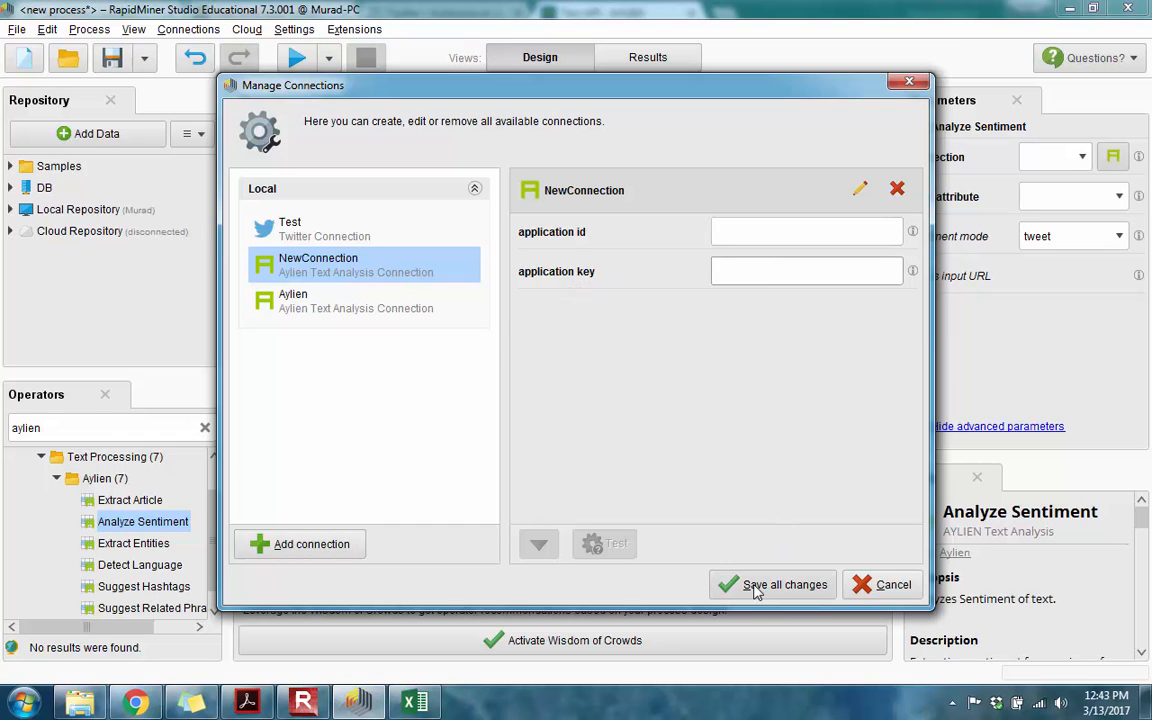
pyautogui.click(897, 189)
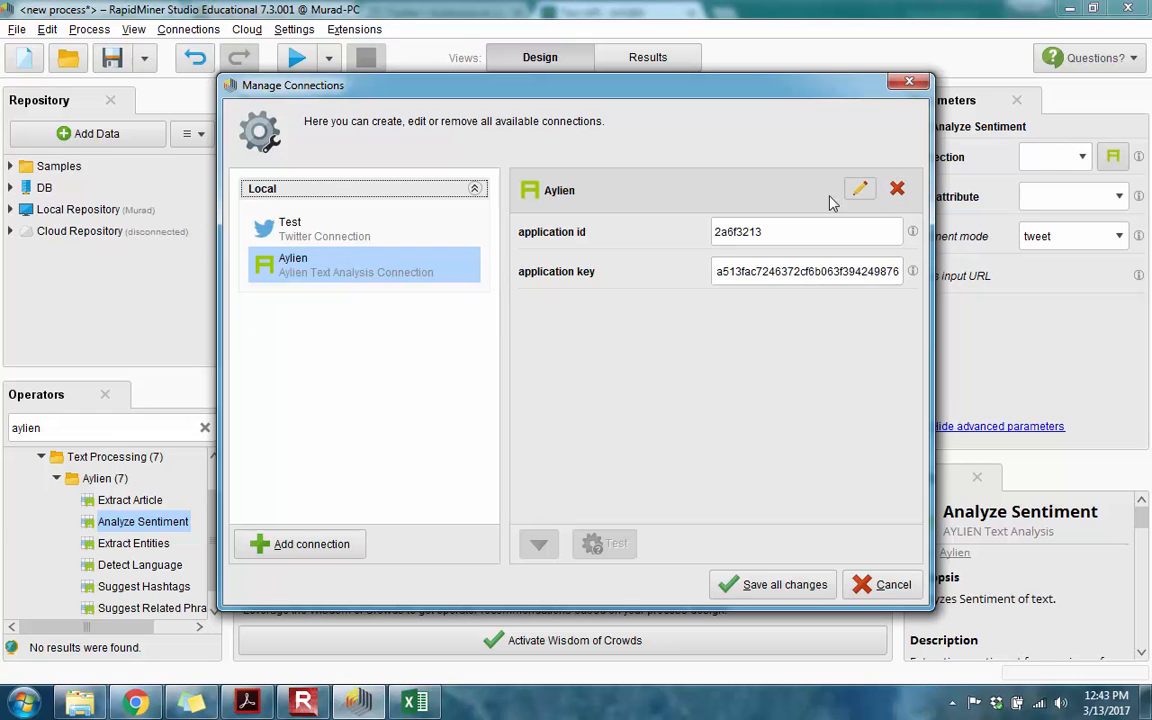
# Step: Save the connections with the existing Aylien one kept, and set Analyze Sentiment's connection to Aylien
pyautogui.click(277, 258)
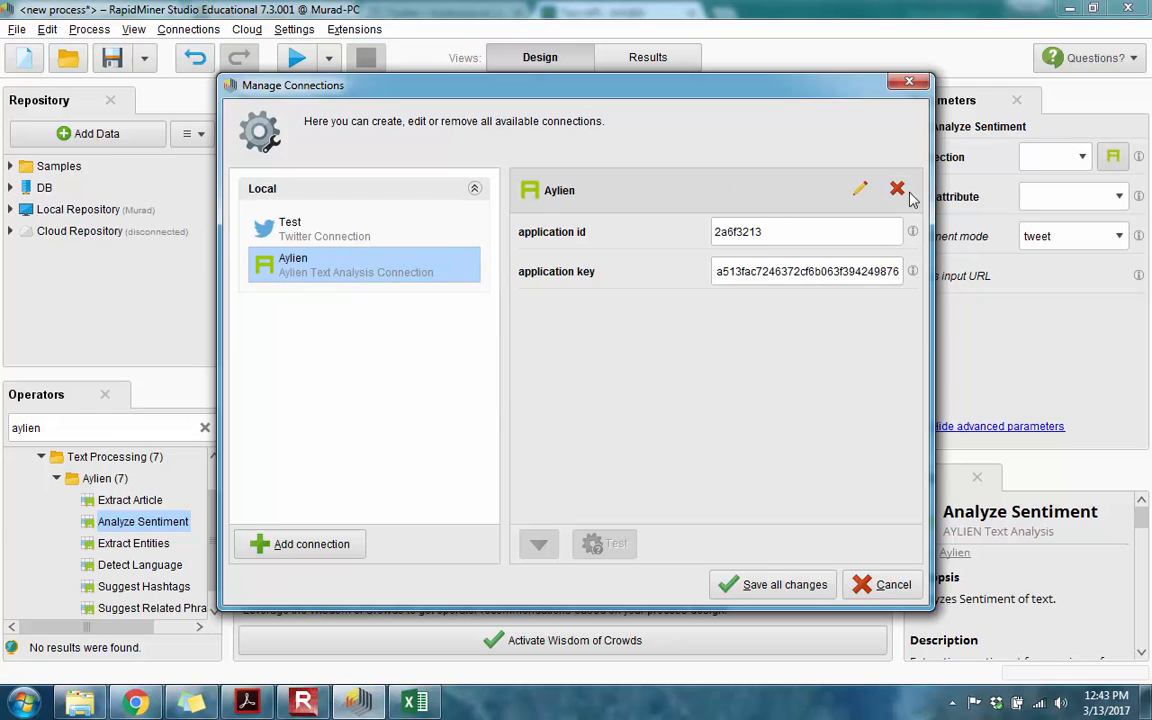
pyautogui.click(802, 584)
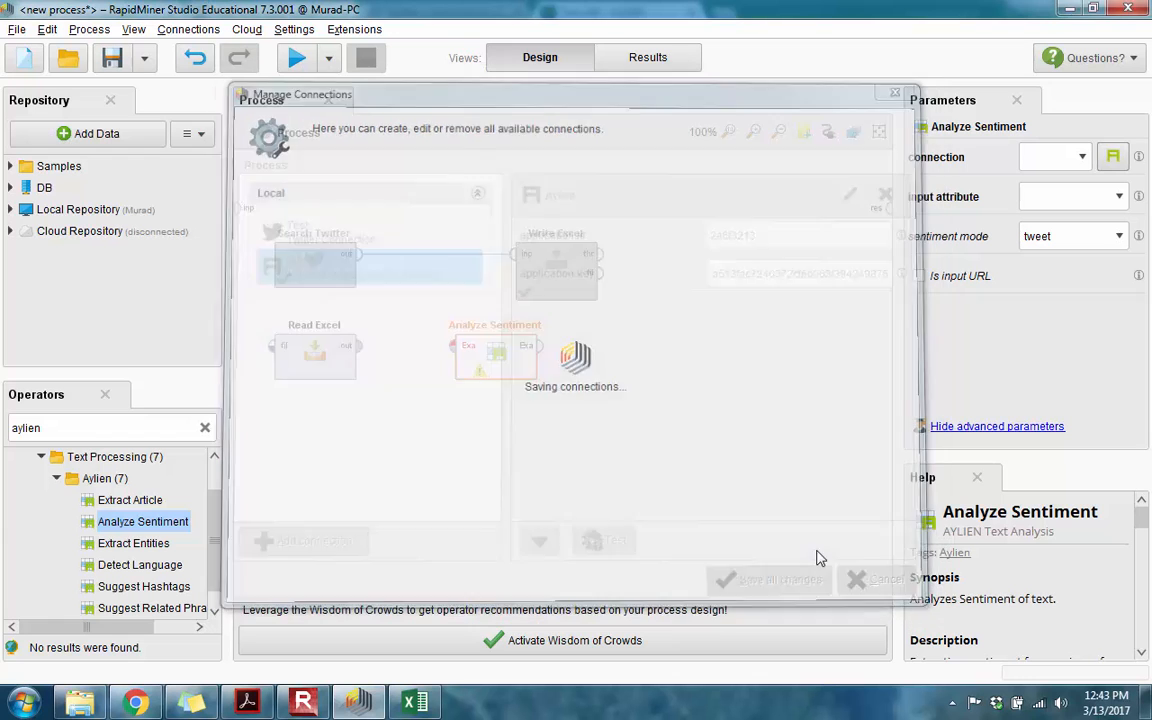
pyautogui.click(1082, 157)
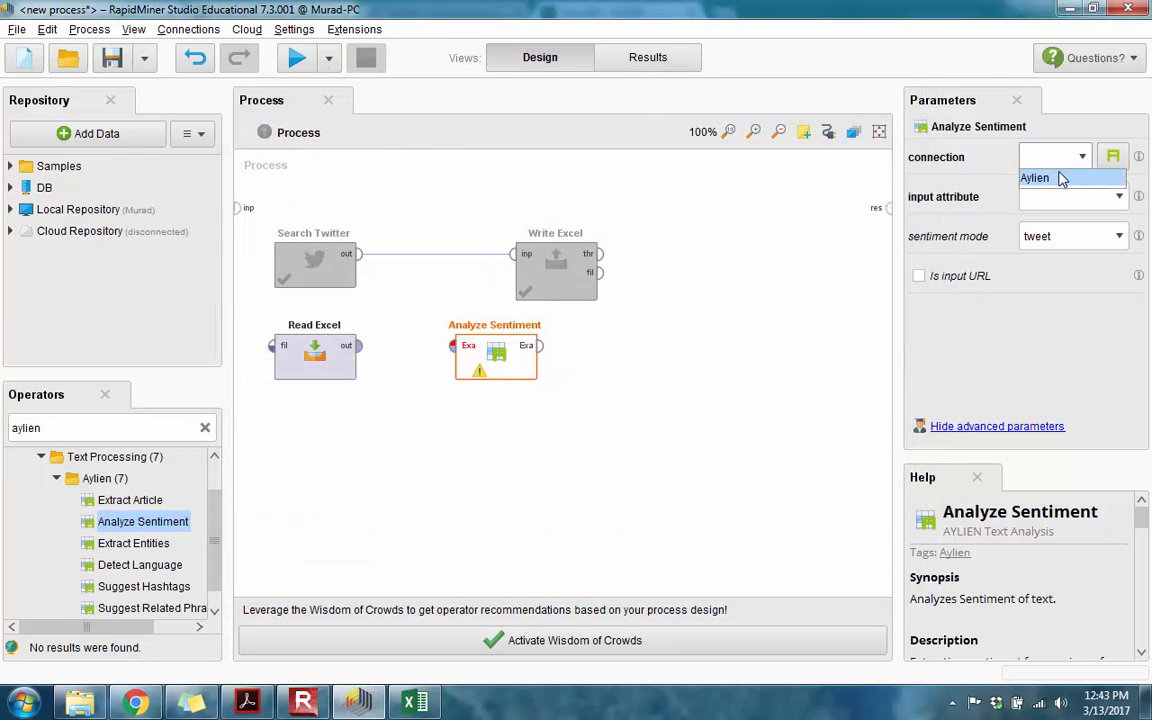
pyautogui.click(1062, 178)
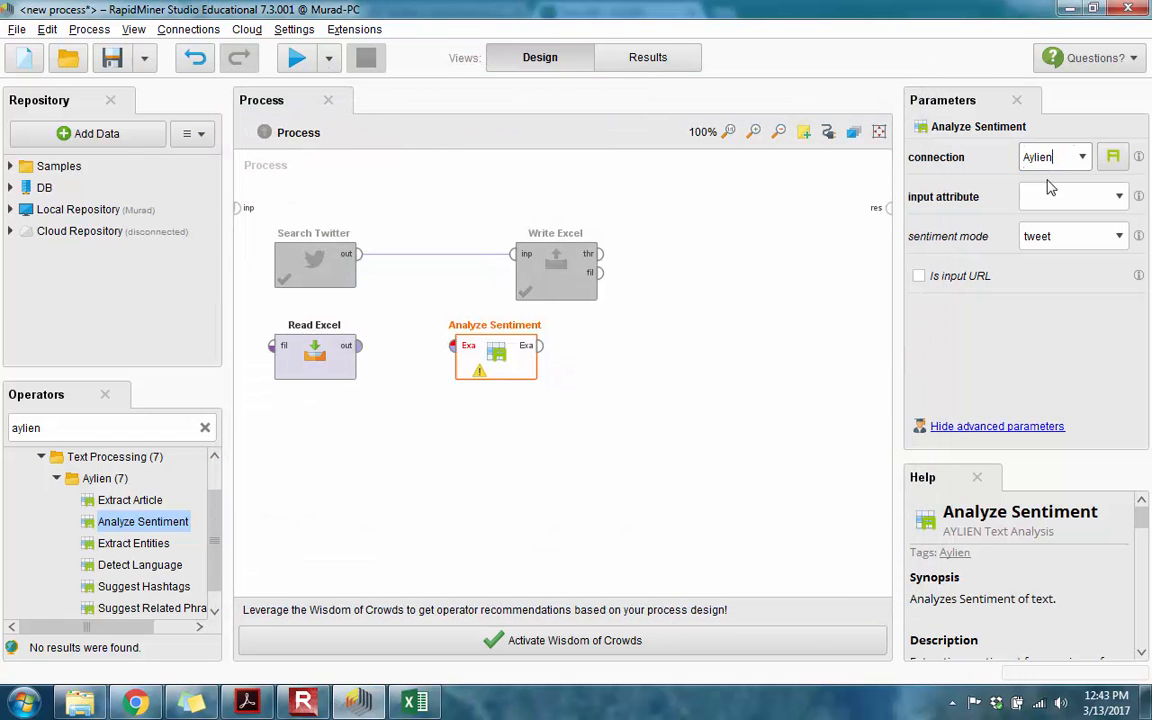
# Step: Check the column headings of the Daylight workbook in Excel, close it, and set Analyze Sentiment's input attribute to Text
pyautogui.click(1030, 197)
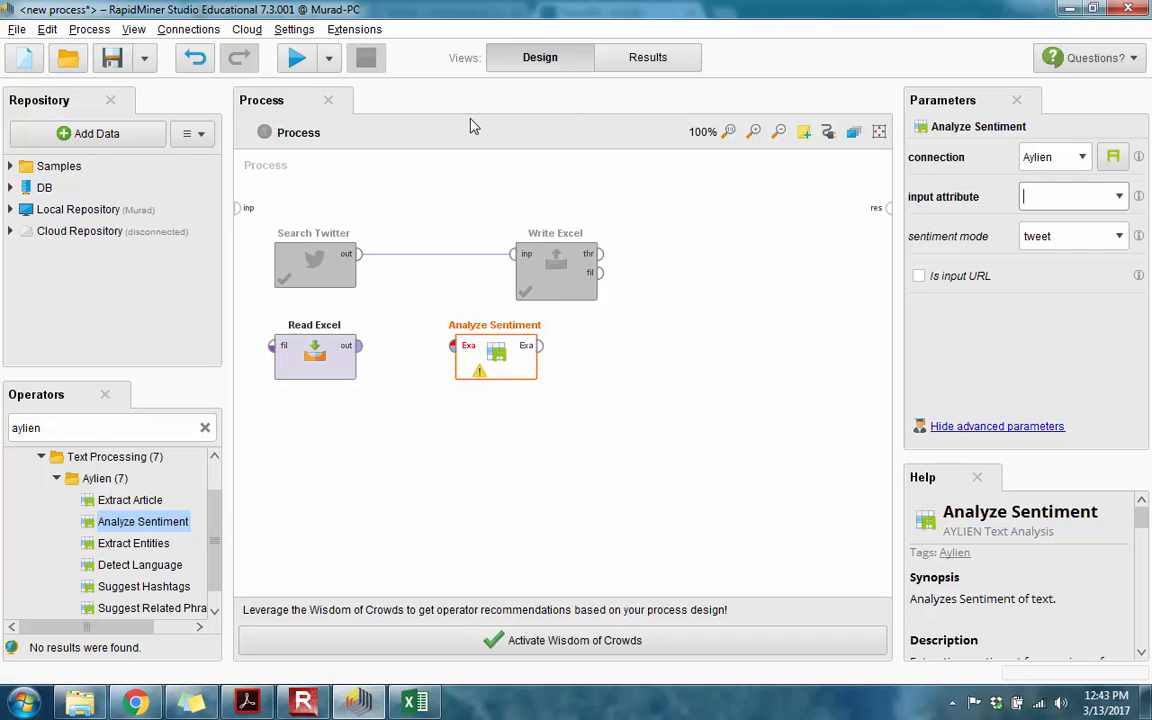
pyautogui.click(410, 703)
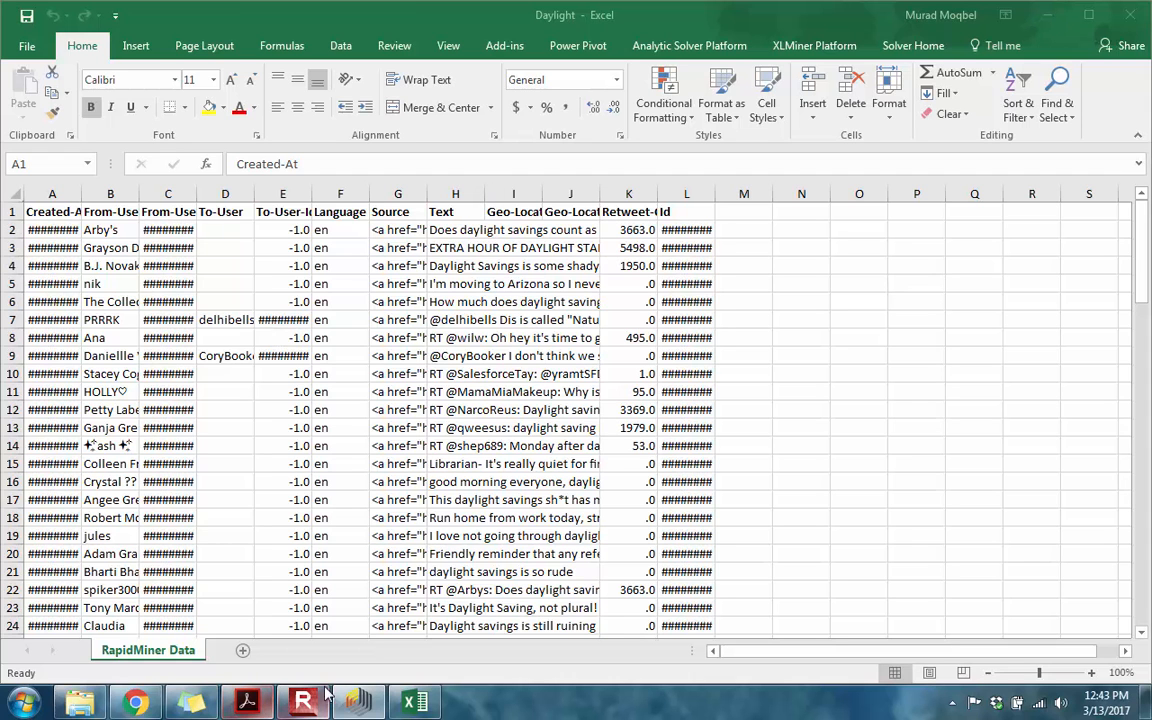
pyautogui.rightClick(410, 703)
pyautogui.click(424, 656)
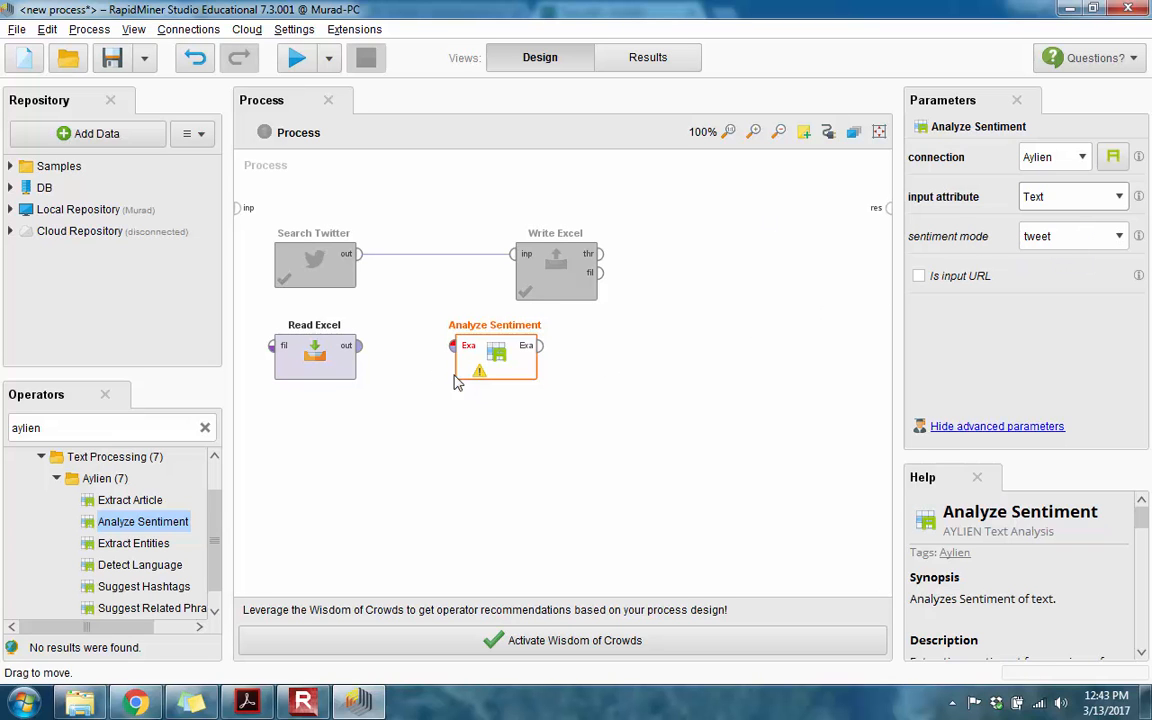
# Step: Connect Read Excel's output to Analyze Sentiment, link Analyze Sentiment to the process result port, and run the process
pyautogui.moveTo(360, 348); pyautogui.dragTo(455, 348)
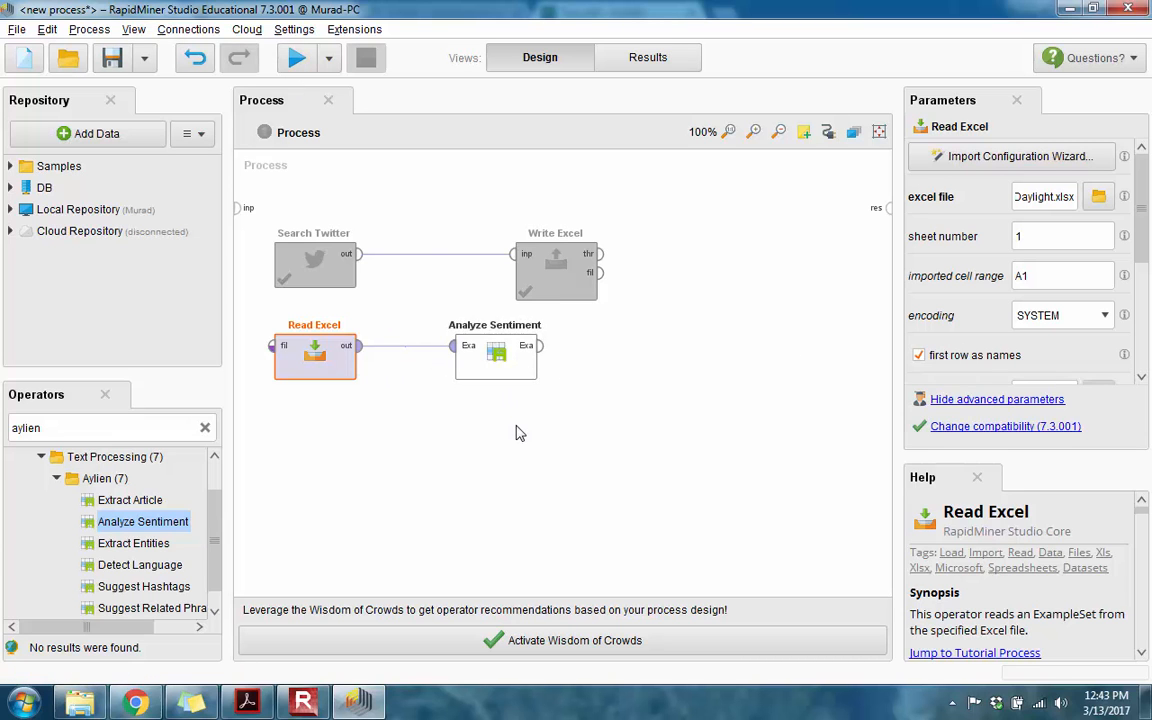
pyautogui.click(540, 346)
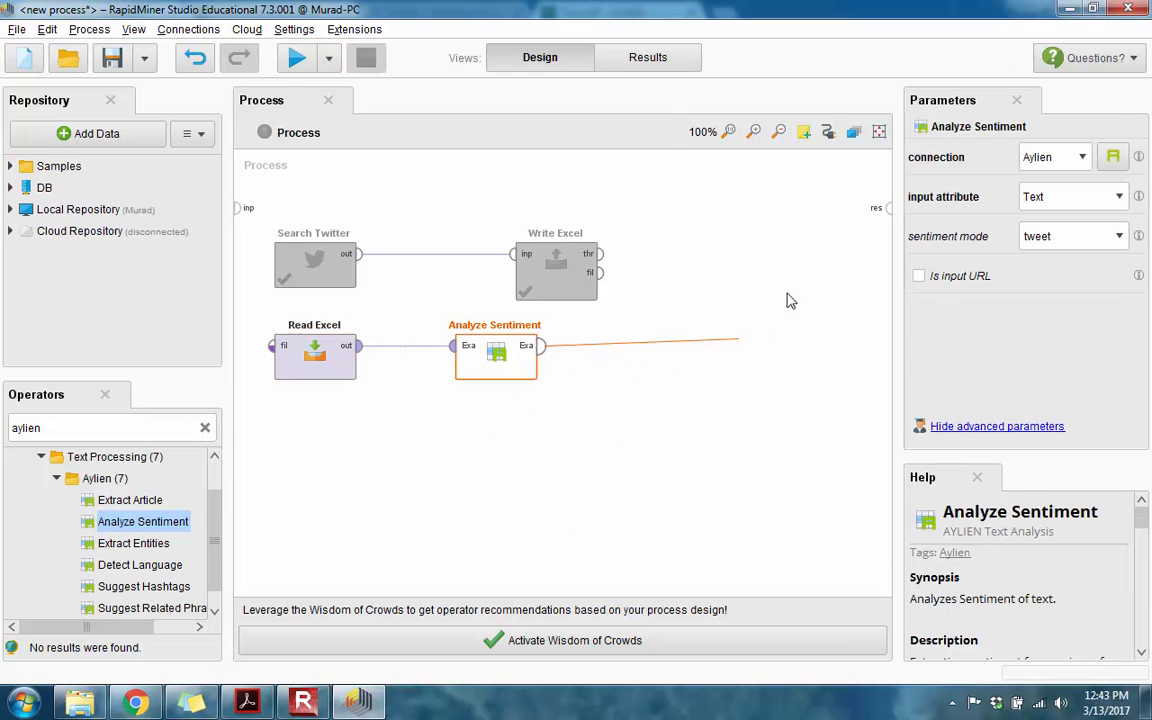
pyautogui.click(884, 212)
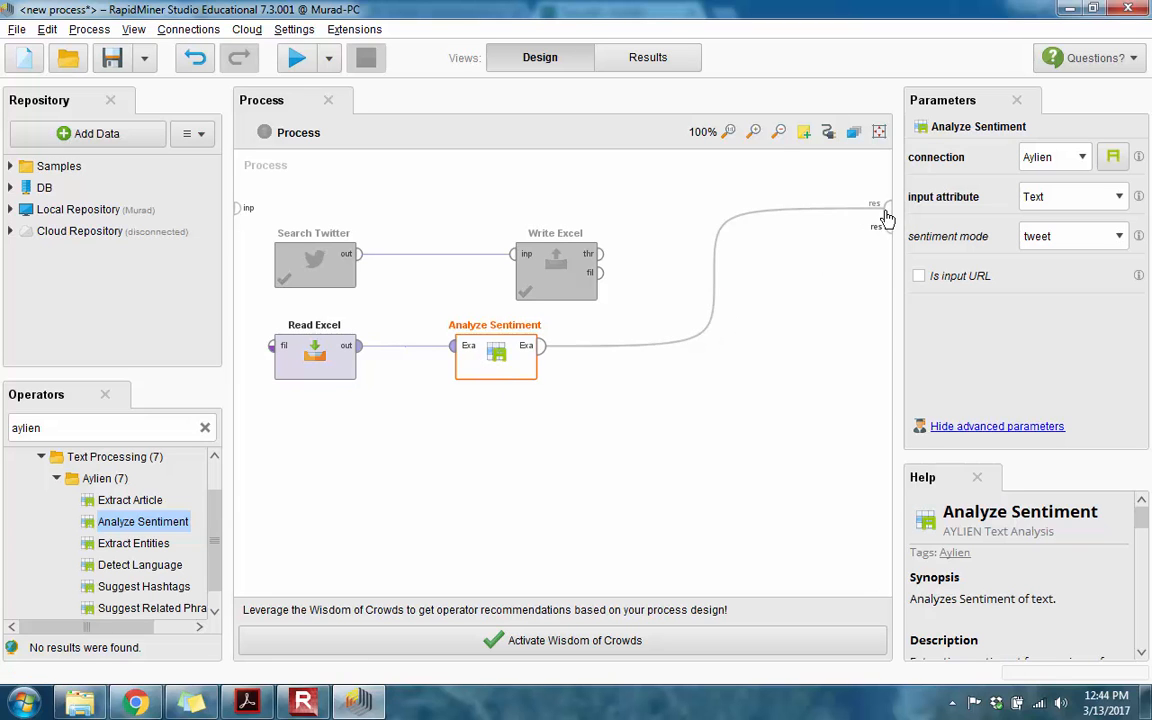
pyautogui.click(296, 61)
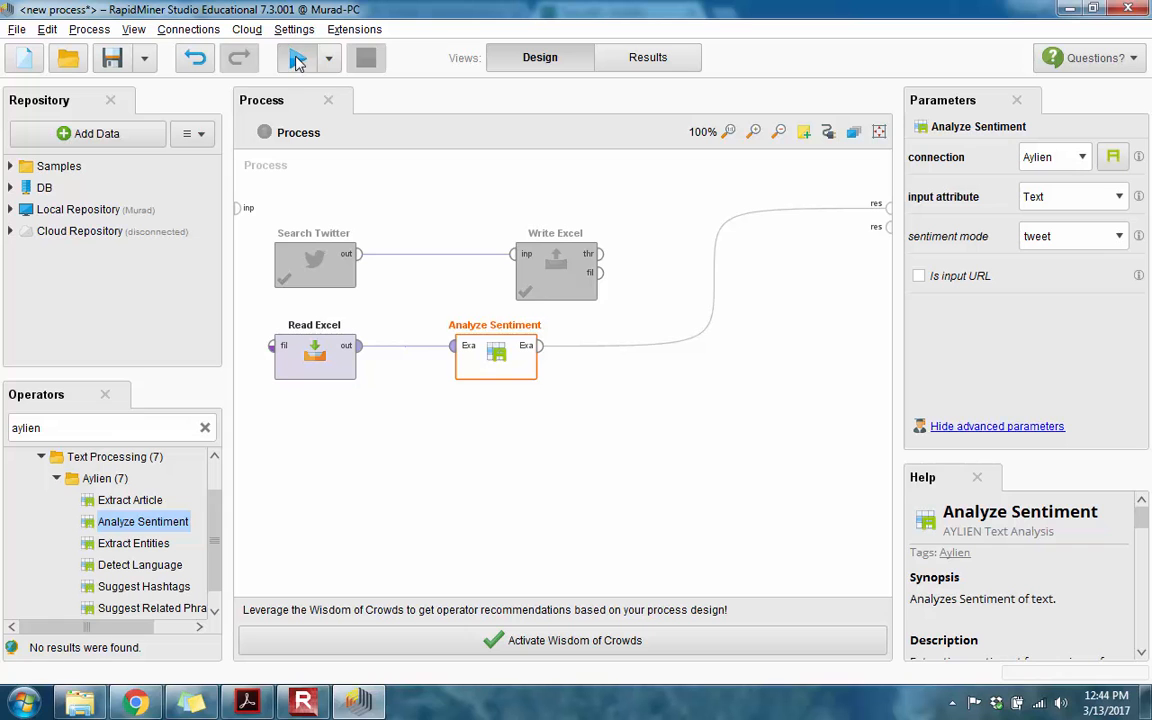
pyautogui.click(303, 700)
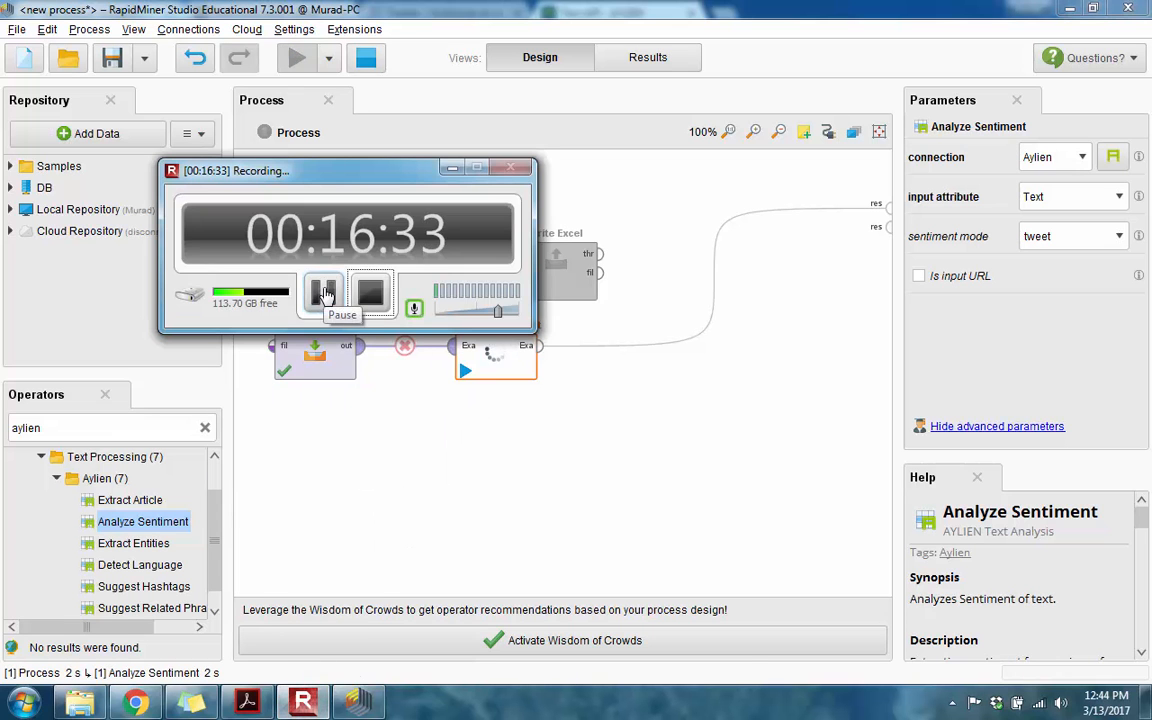
pyautogui.click(319, 288)
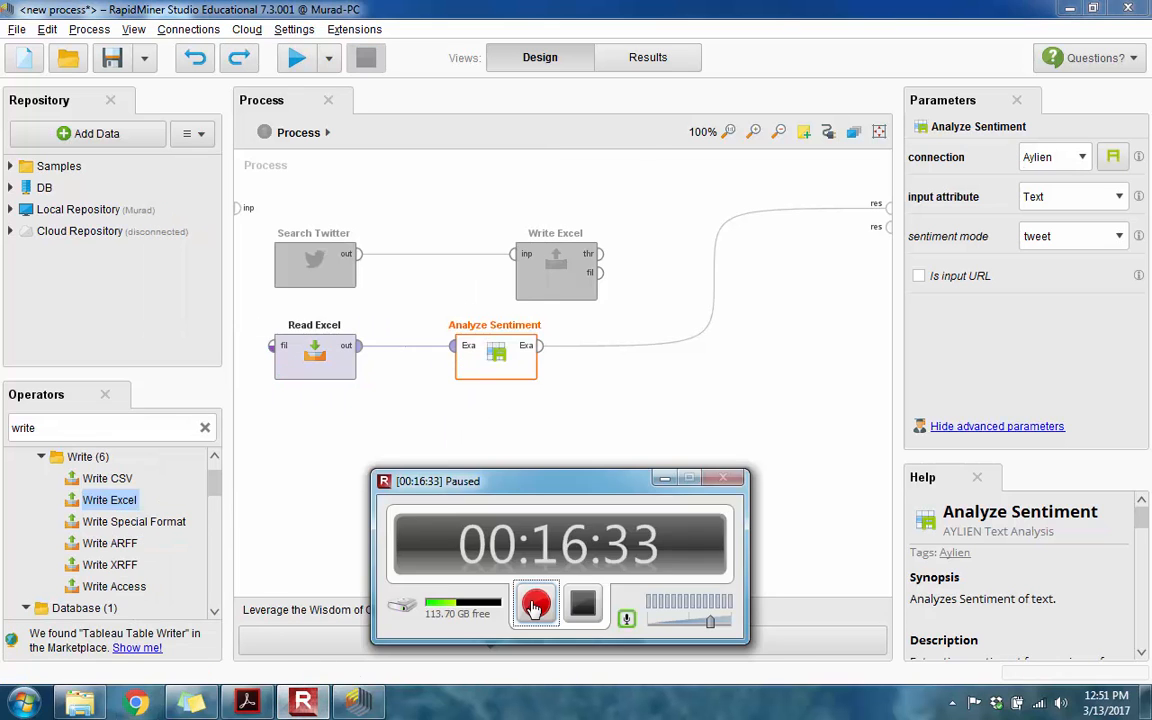
pyautogui.click(535, 606)
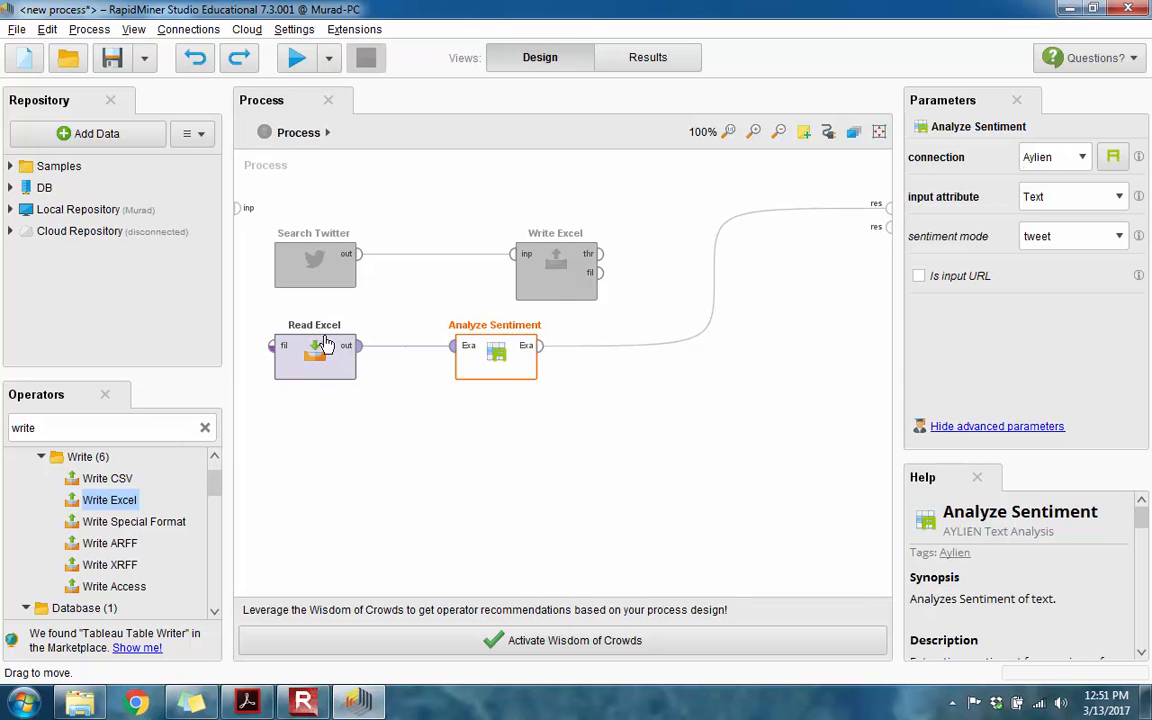
# Step: Remove the link between Analyze Sentiment and the result port, and place a Write Excel operator beside Analyze Sentiment
pyautogui.keyDown('alt'); pyautogui.click(716, 284); pyautogui.keyUp('alt')
pyautogui.moveTo(100, 500)
pyautogui.mouseDown()
pyautogui.moveTo(108, 508)
pyautogui.moveTo(75, 462)
pyautogui.mouseUp()
pyautogui.click(51, 429)
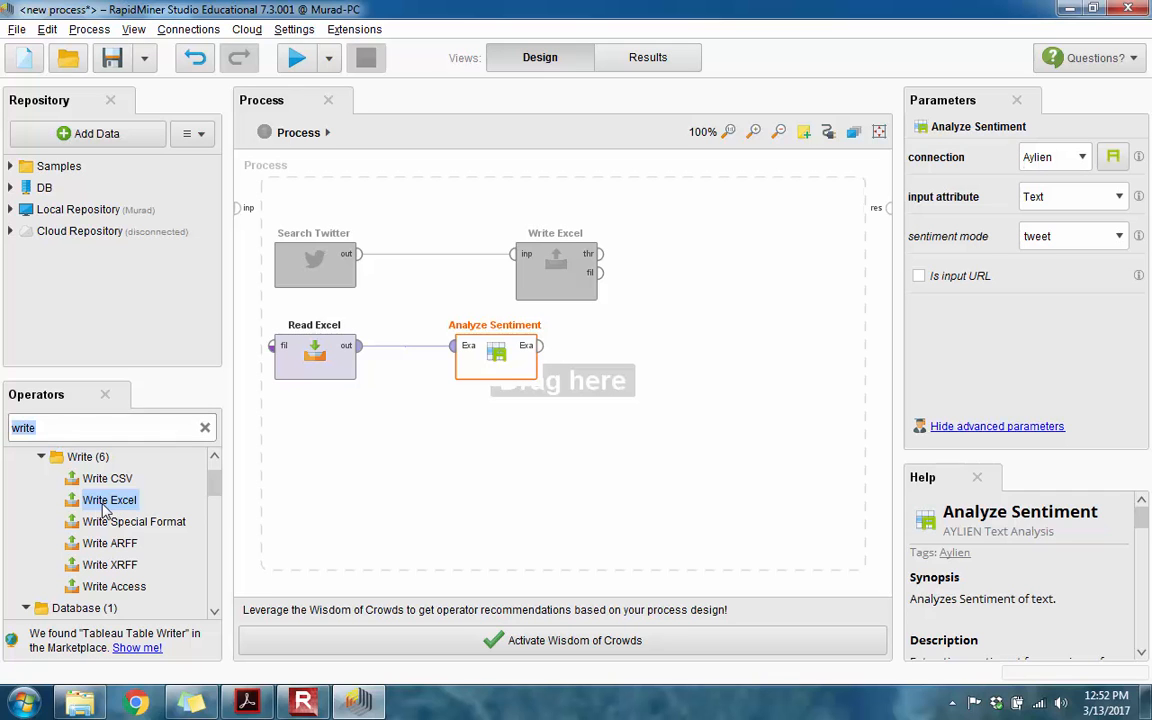
pyautogui.moveTo(718, 333); pyautogui.dragTo(677, 350)
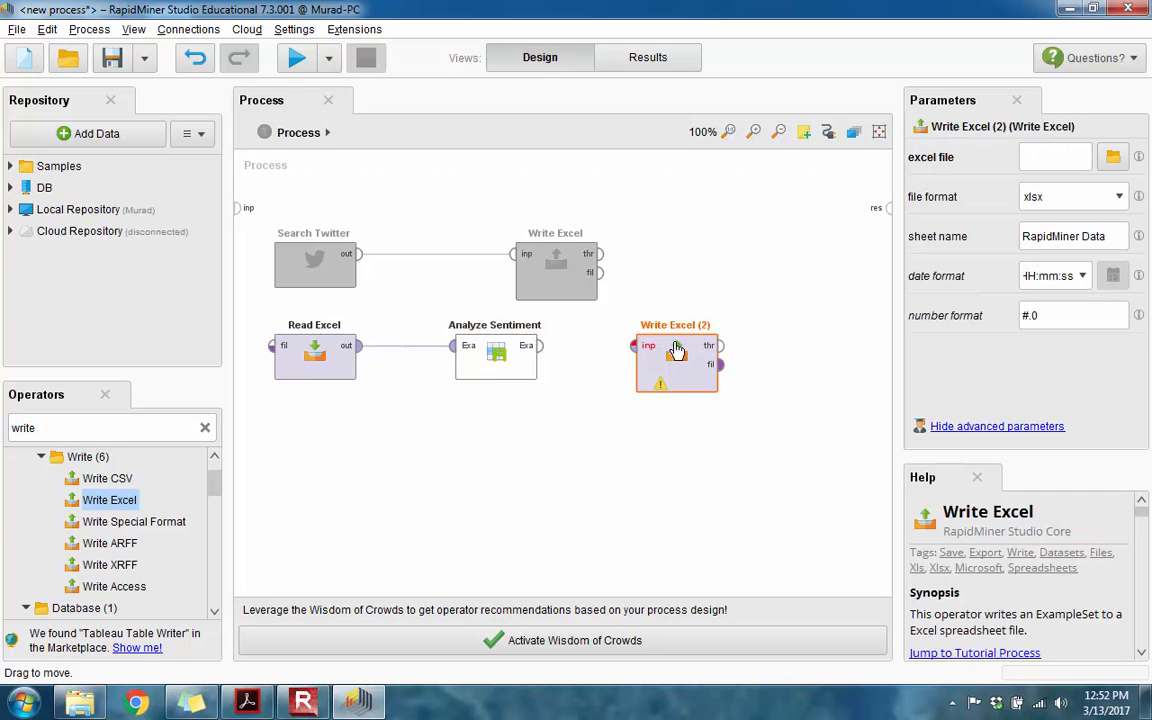
# Step: Set the second Write Excel operator's output file to SentimentDaylight in the desktop's Test Practice for Analytics Course > RapidMiner folder
pyautogui.click(1112, 157)
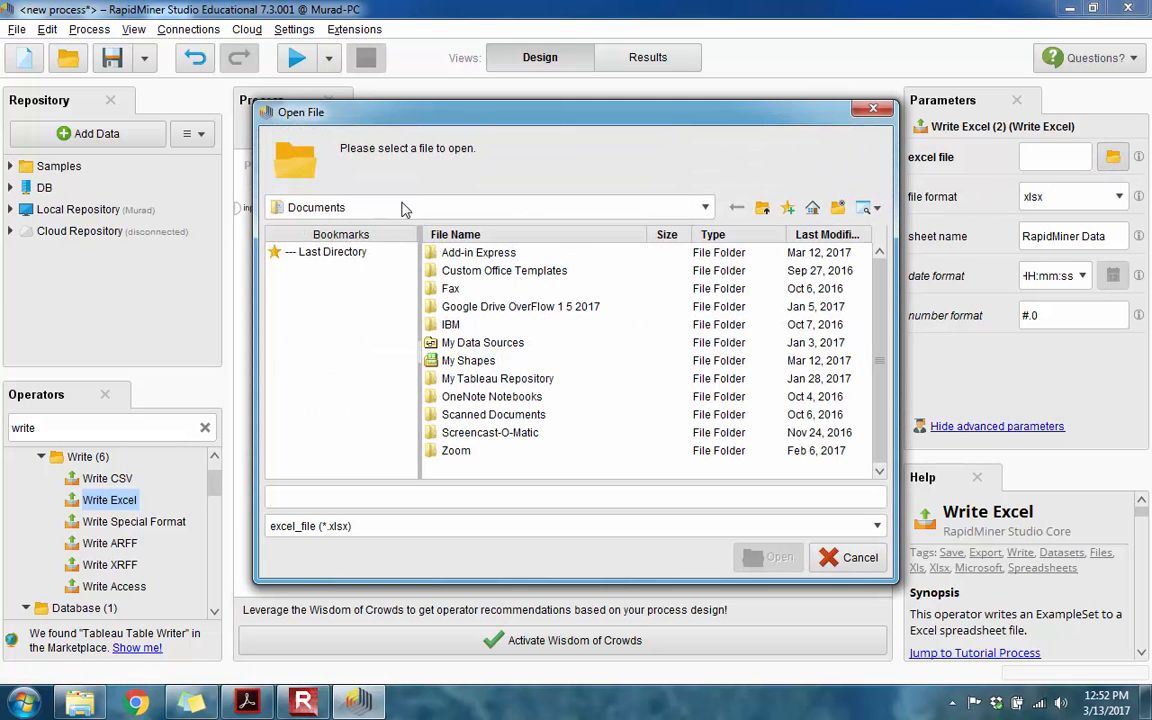
pyautogui.click(618, 204)
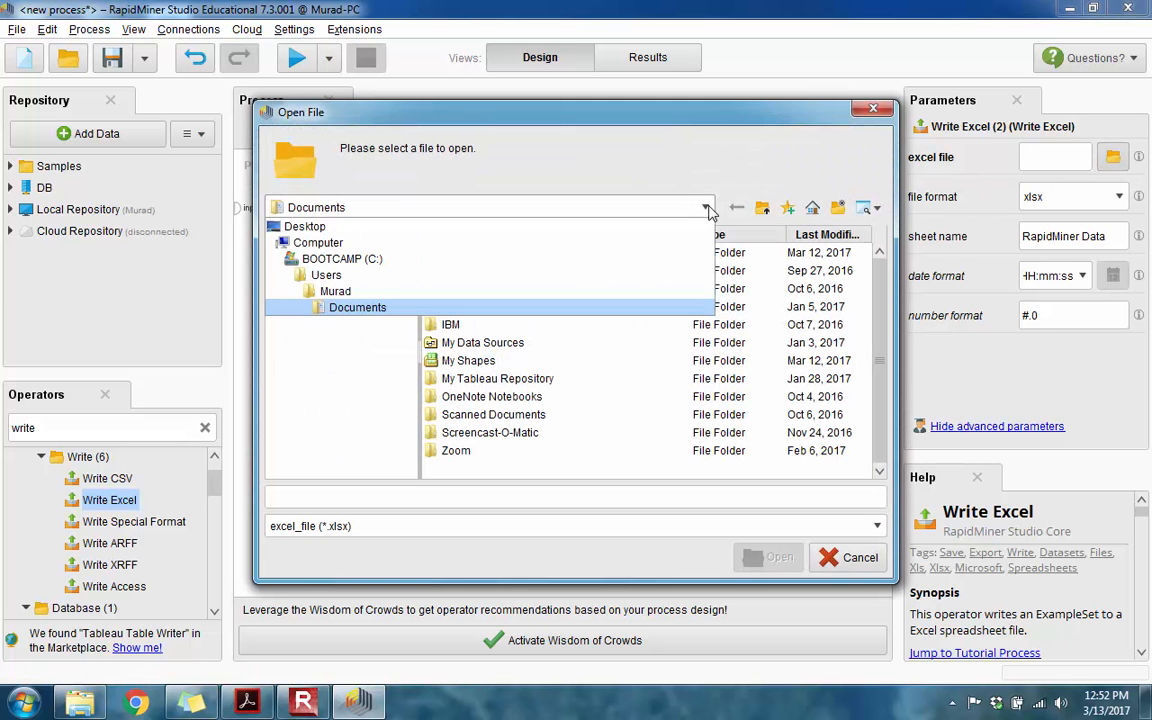
pyautogui.click(378, 227)
pyautogui.click(375, 214)
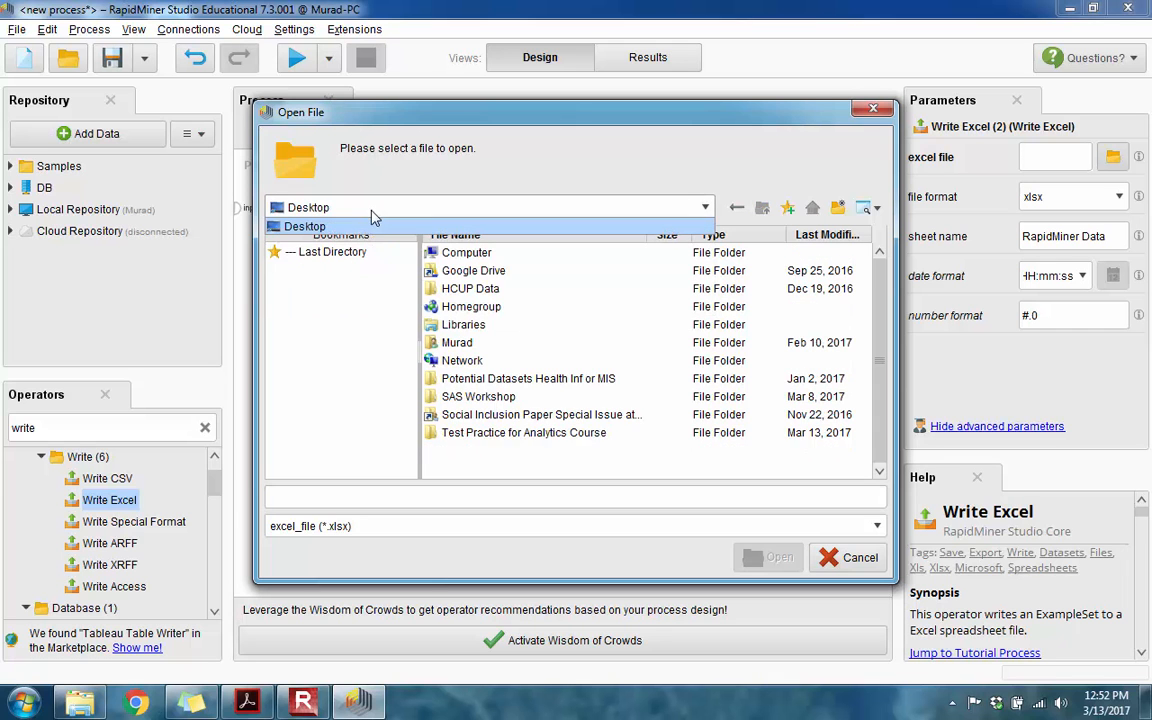
pyautogui.click(497, 432)
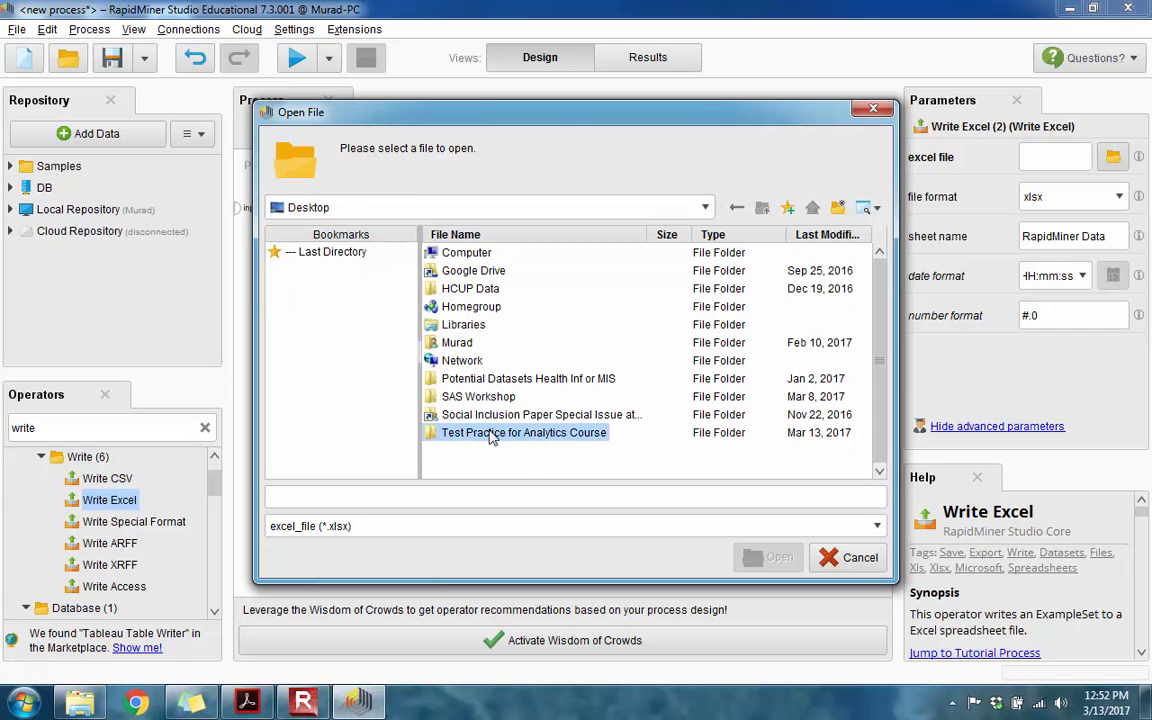
pyautogui.doubleClick(497, 432)
pyautogui.doubleClick(457, 252)
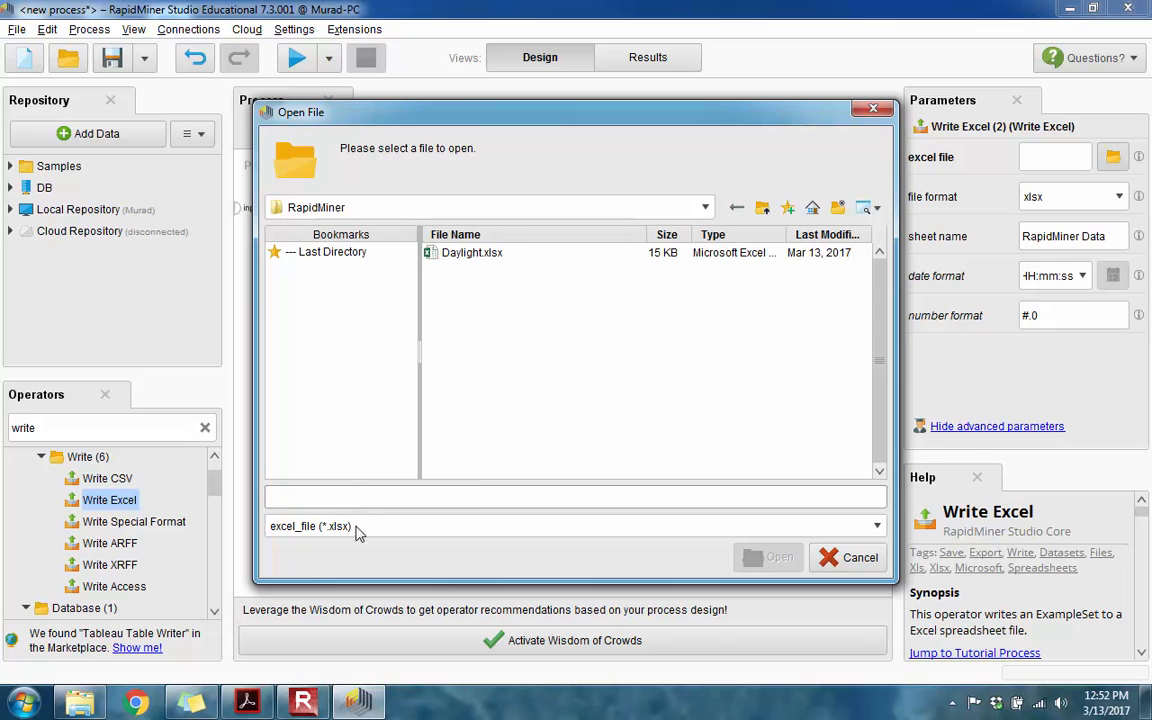
pyautogui.write('SentimentDaylight')
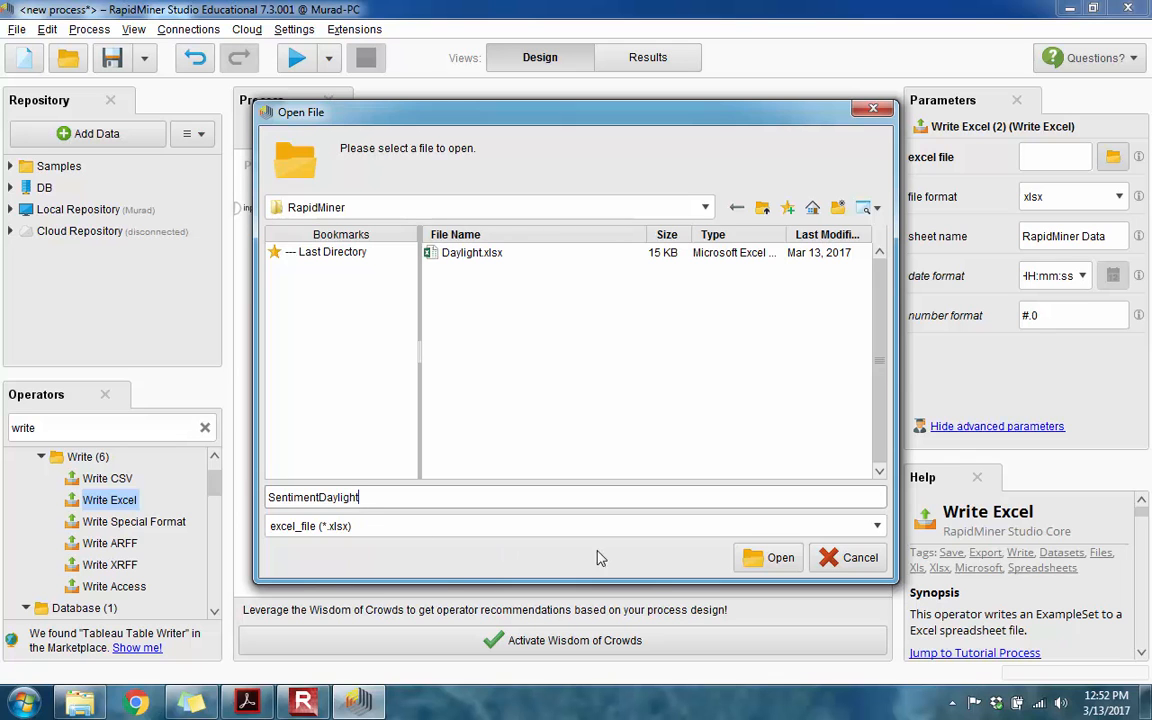
pyautogui.click(776, 557)
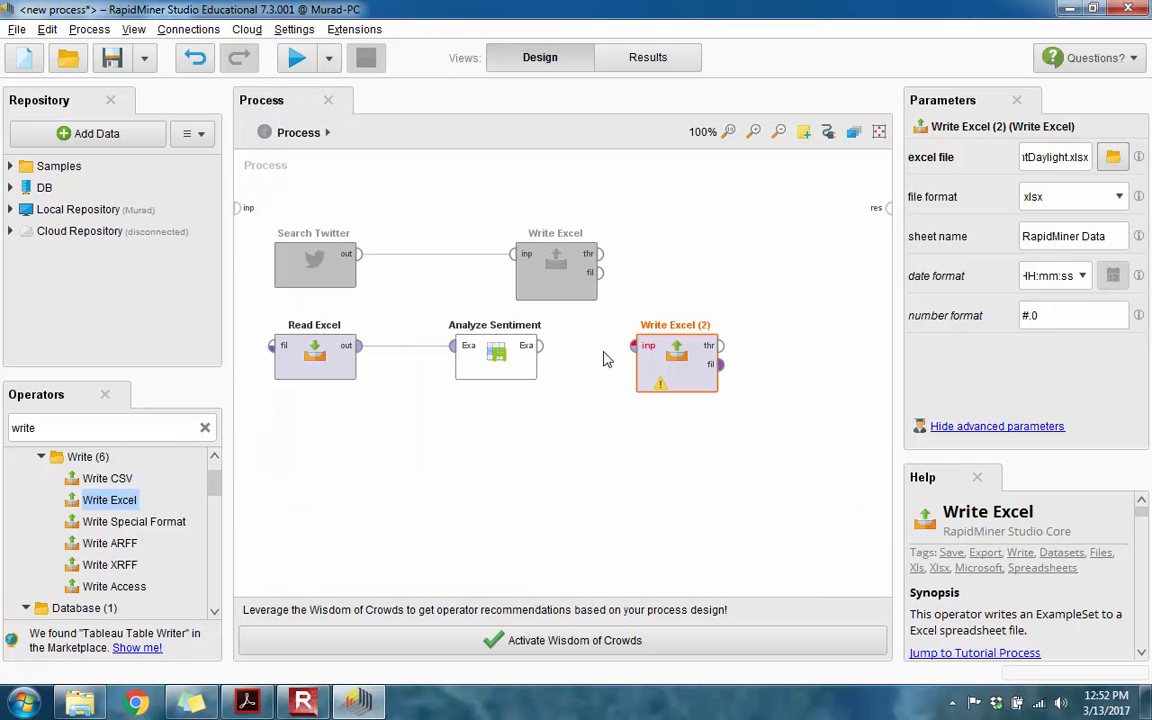
# Step: Connect Analyze Sentiment to the second Write Excel operator, link its through output to the process result port, and run the process
pyautogui.moveTo(540, 352); pyautogui.dragTo(636, 347)
pyautogui.moveTo(720, 345); pyautogui.dragTo(888, 207)
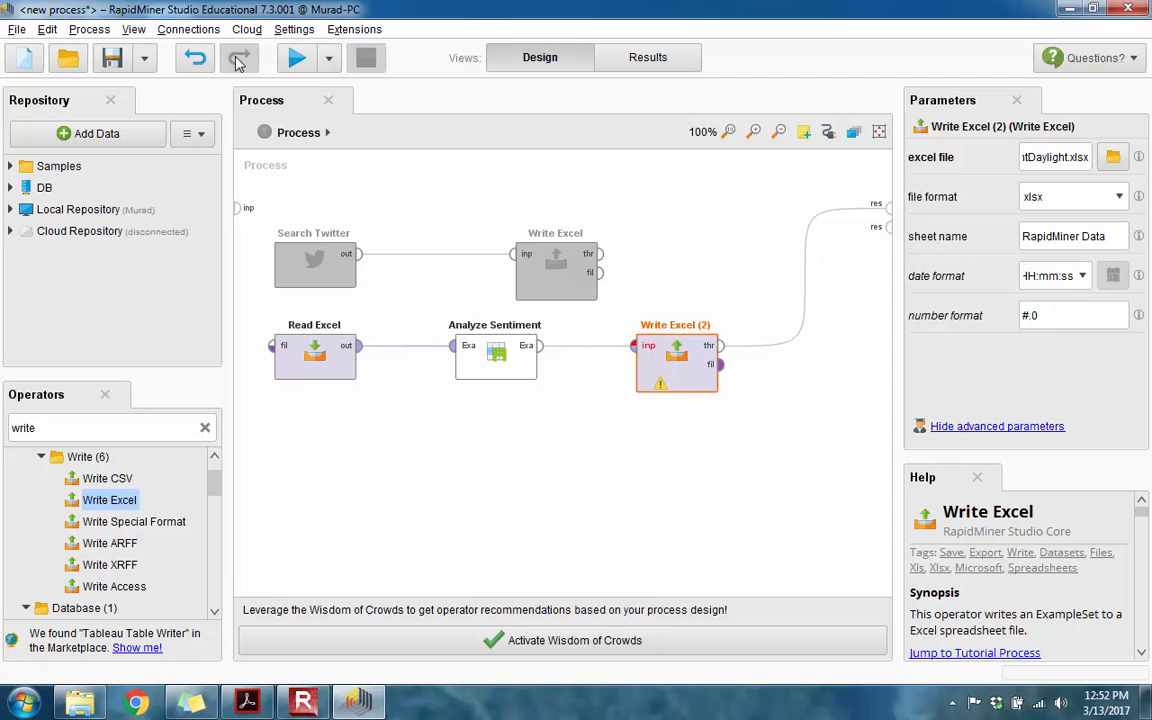
pyautogui.click(297, 60)
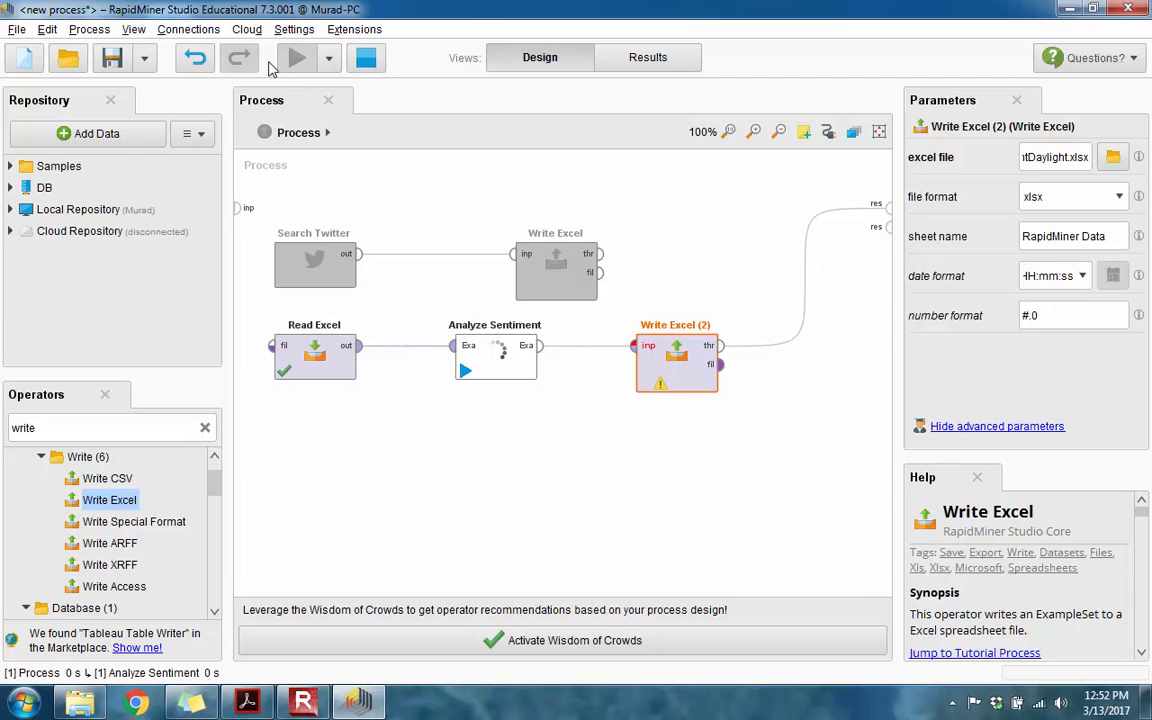
pyautogui.click(303, 703)
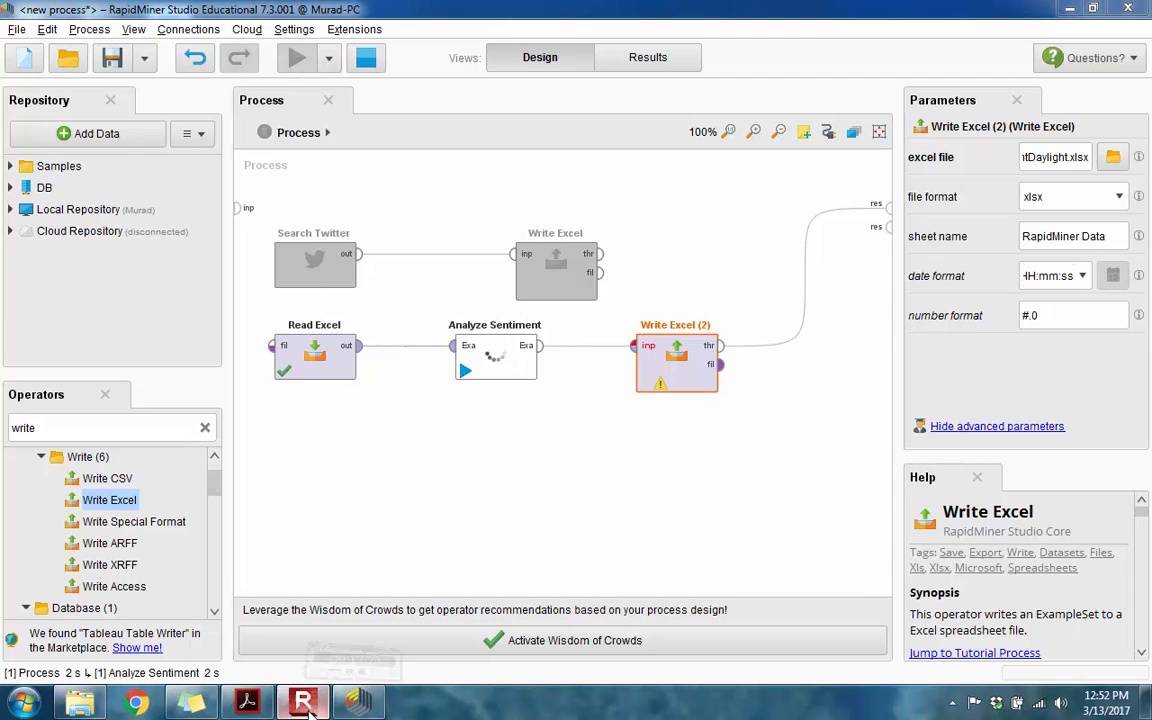
pyautogui.click(536, 601)
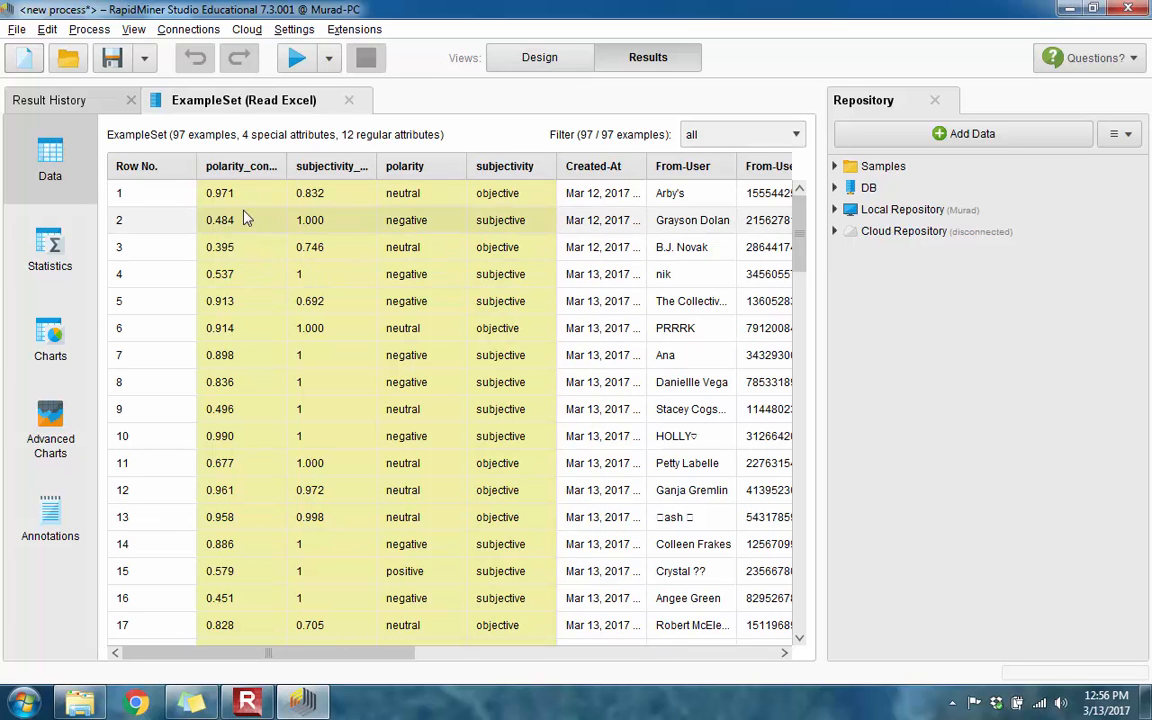
# Step: Examine the sentiment results, widening the polarity_confidence and subjectivity columns and sorting the rows by subjectivity and by Text
pyautogui.moveTo(287, 163); pyautogui.dragTo(322, 163)
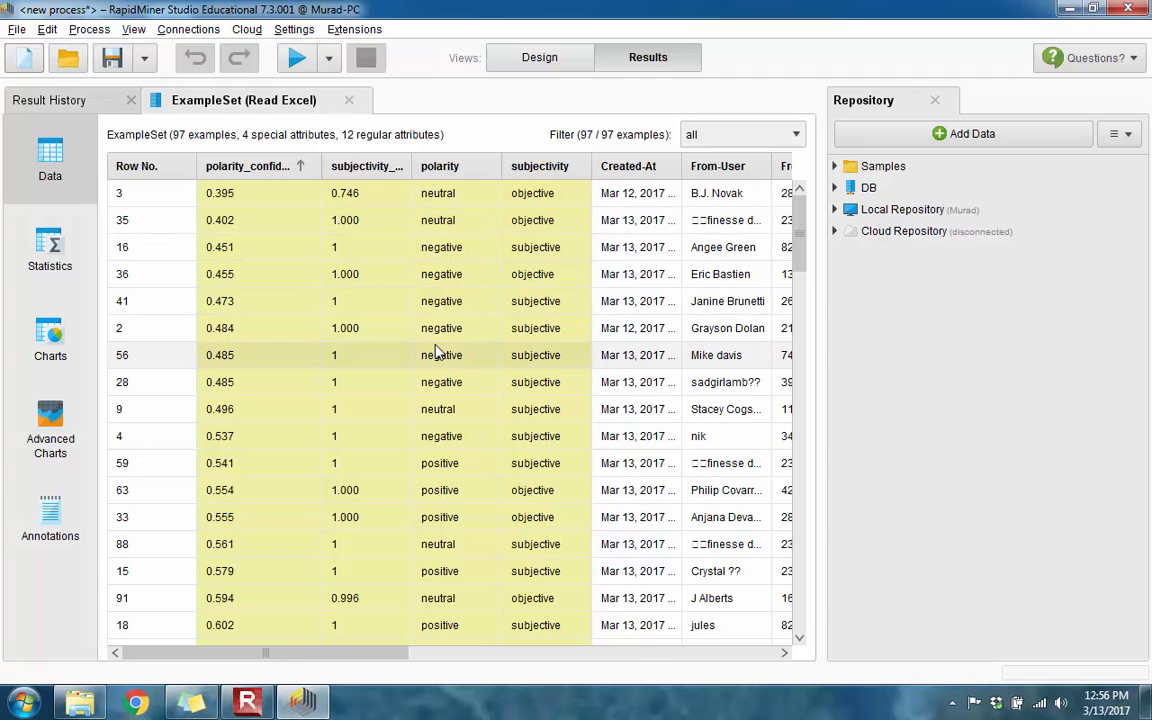
pyautogui.click(556, 172)
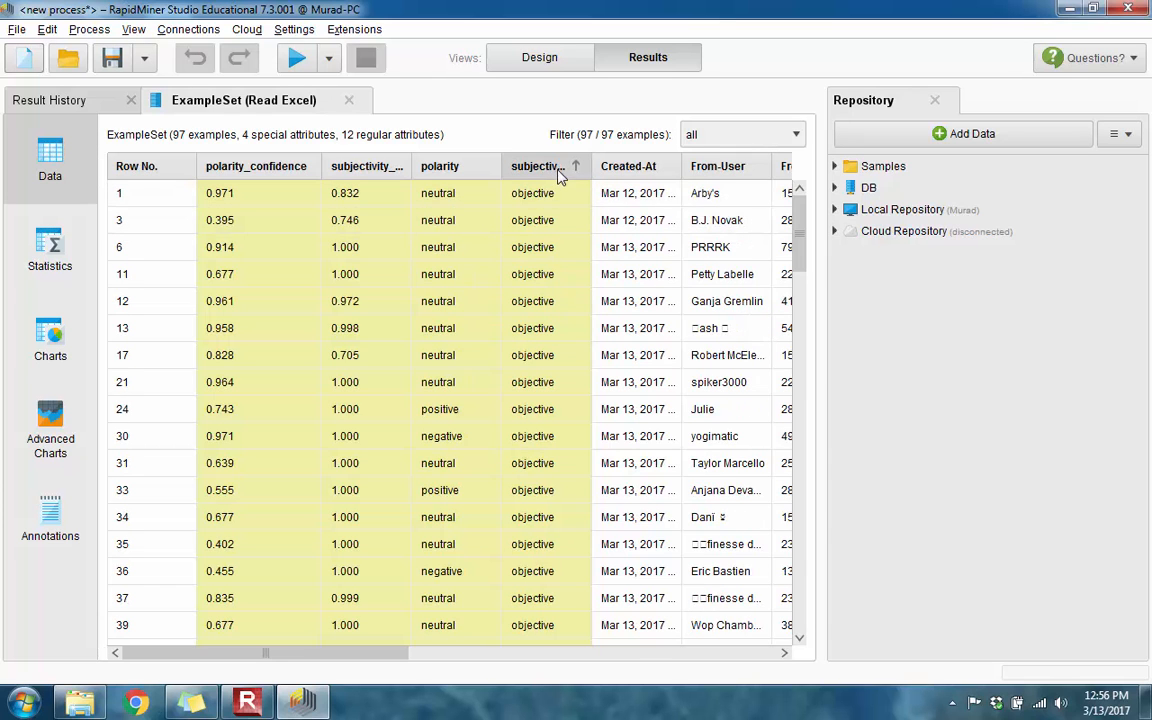
pyautogui.moveTo(591, 166); pyautogui.dragTo(645, 168)
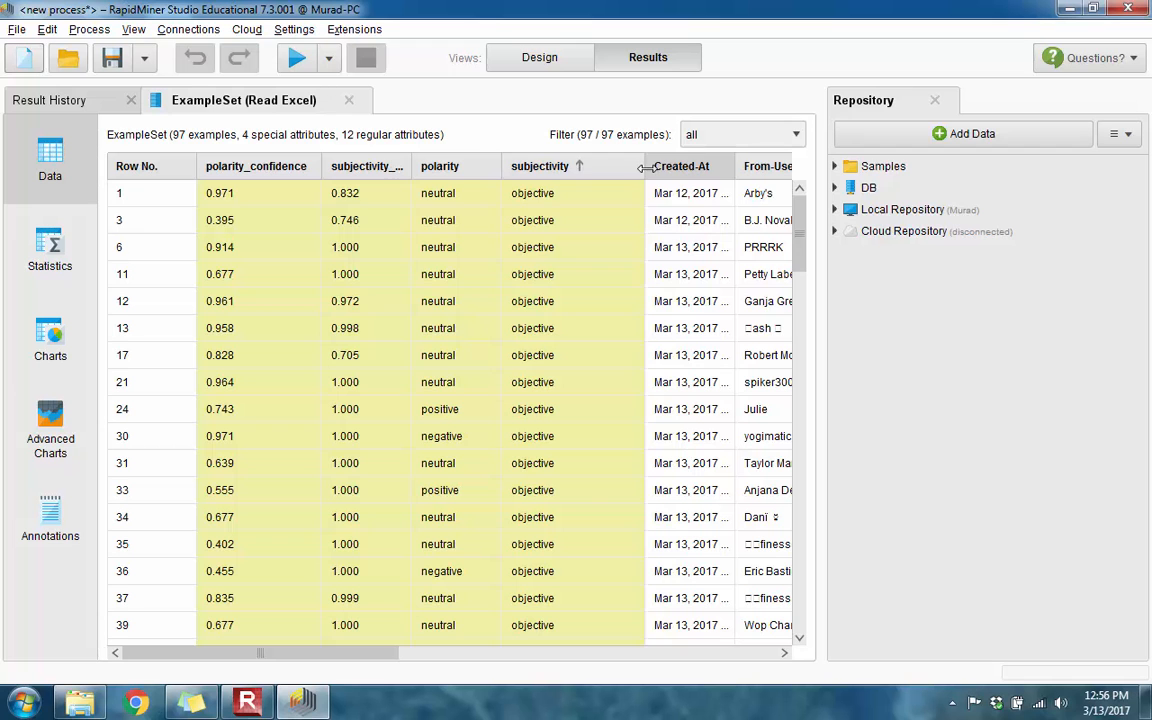
pyautogui.moveTo(378, 663); pyautogui.dragTo(681, 633)
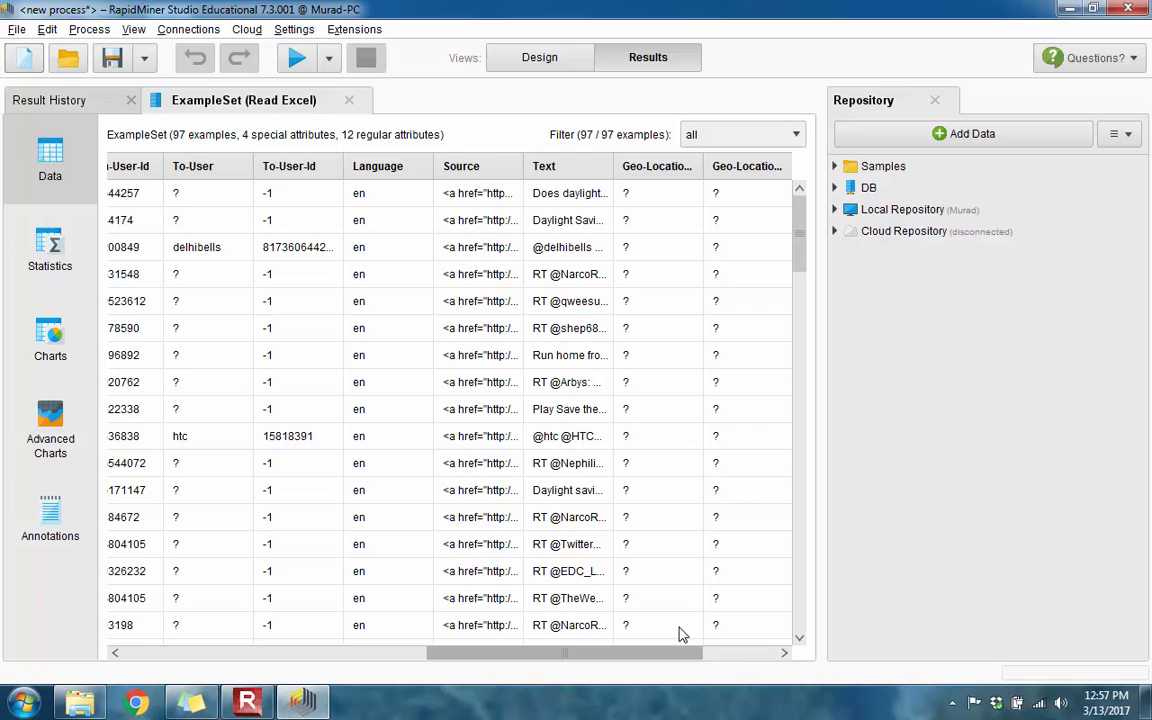
pyautogui.click(605, 165)
pyautogui.moveTo(508, 663); pyautogui.dragTo(290, 658)
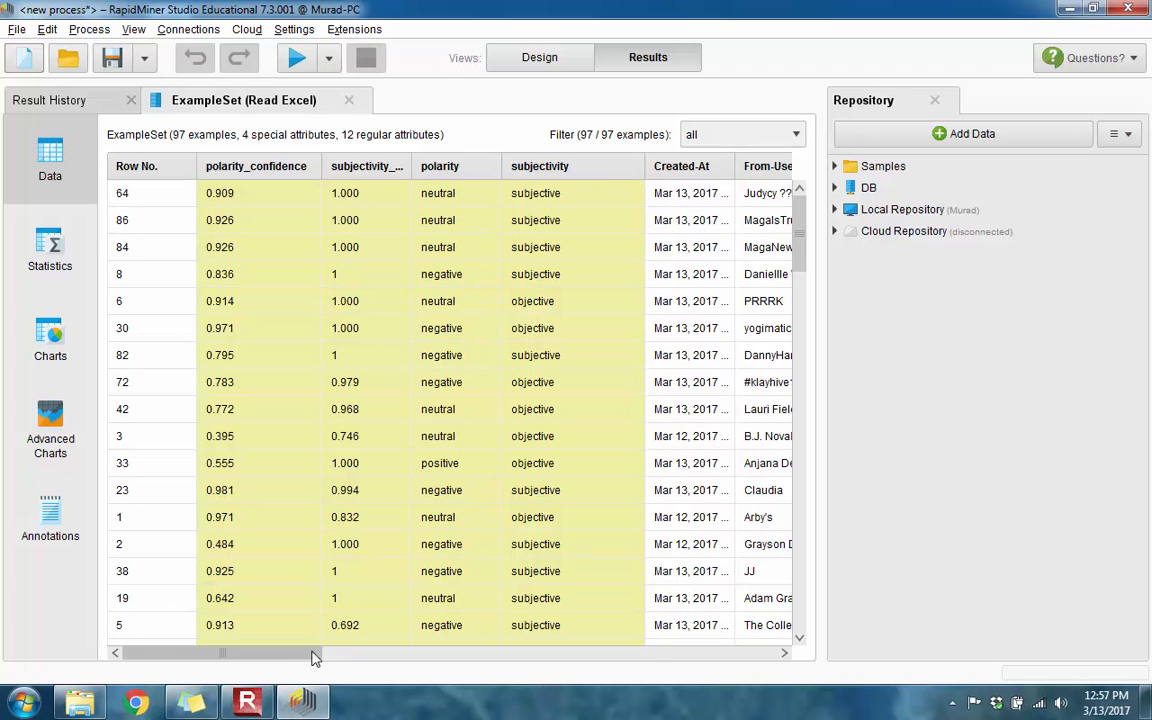
# Step: Check the RapidMiner folder in File Explorer for the SentimentDaylight file and return to the process design in RapidMiner
pyautogui.click(78, 704)
pyautogui.click(316, 165)
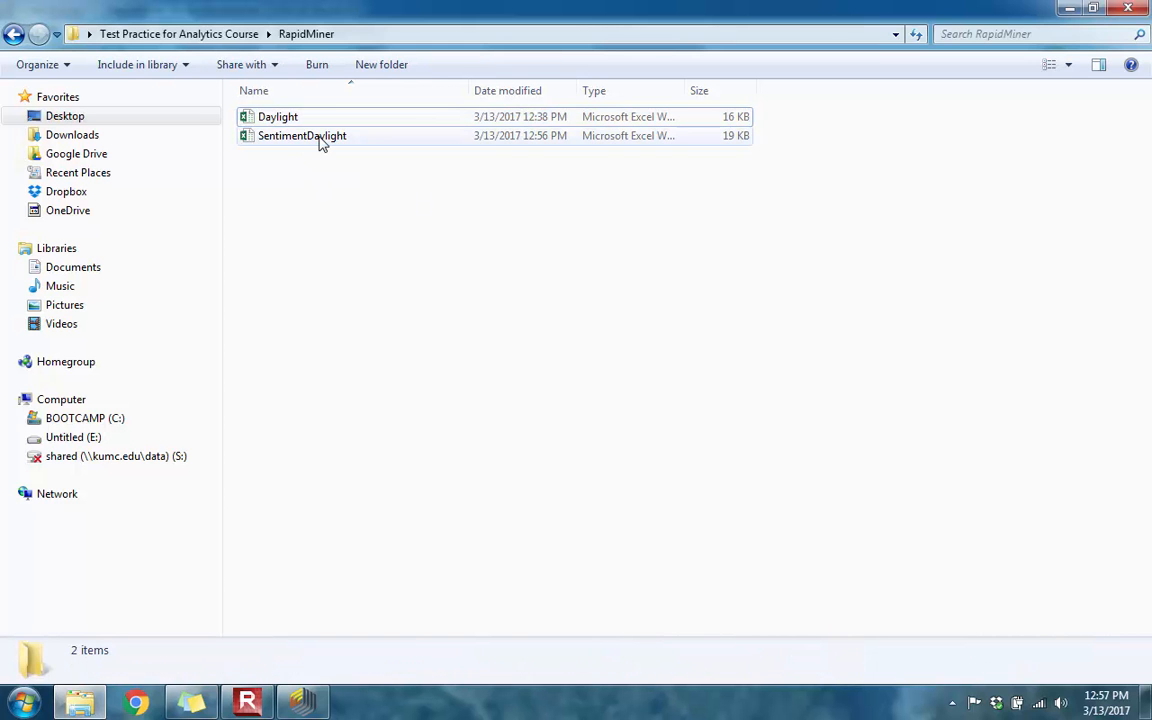
pyautogui.click(303, 700)
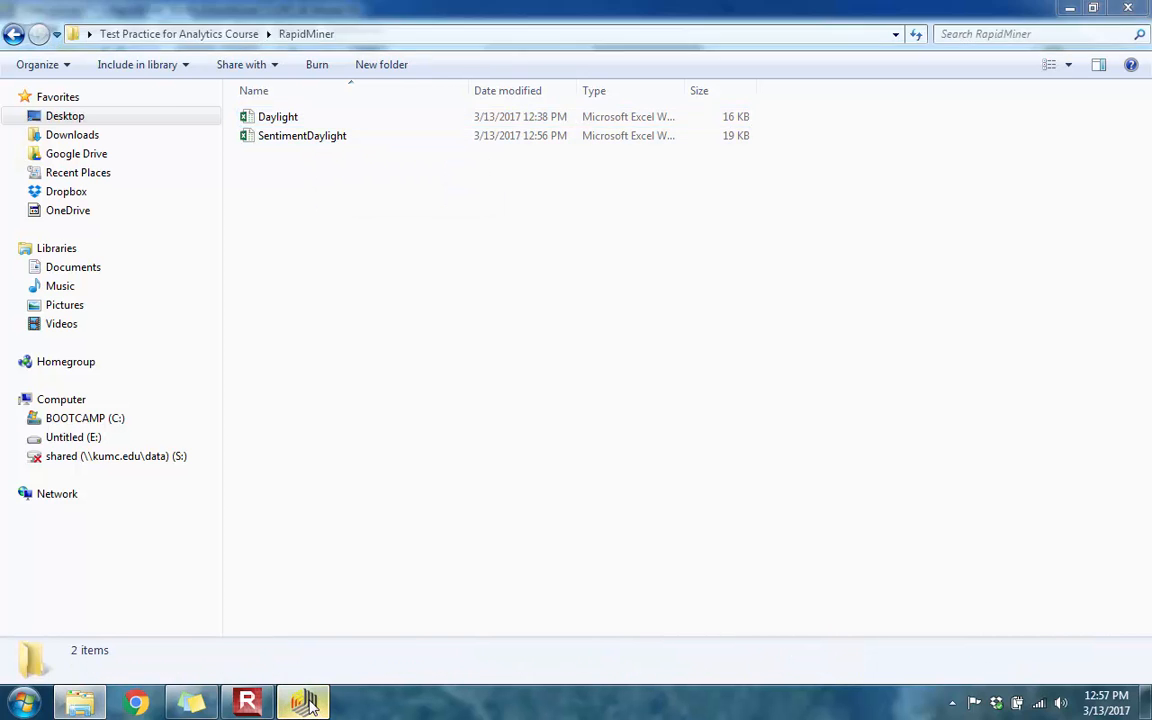
pyautogui.click(540, 60)
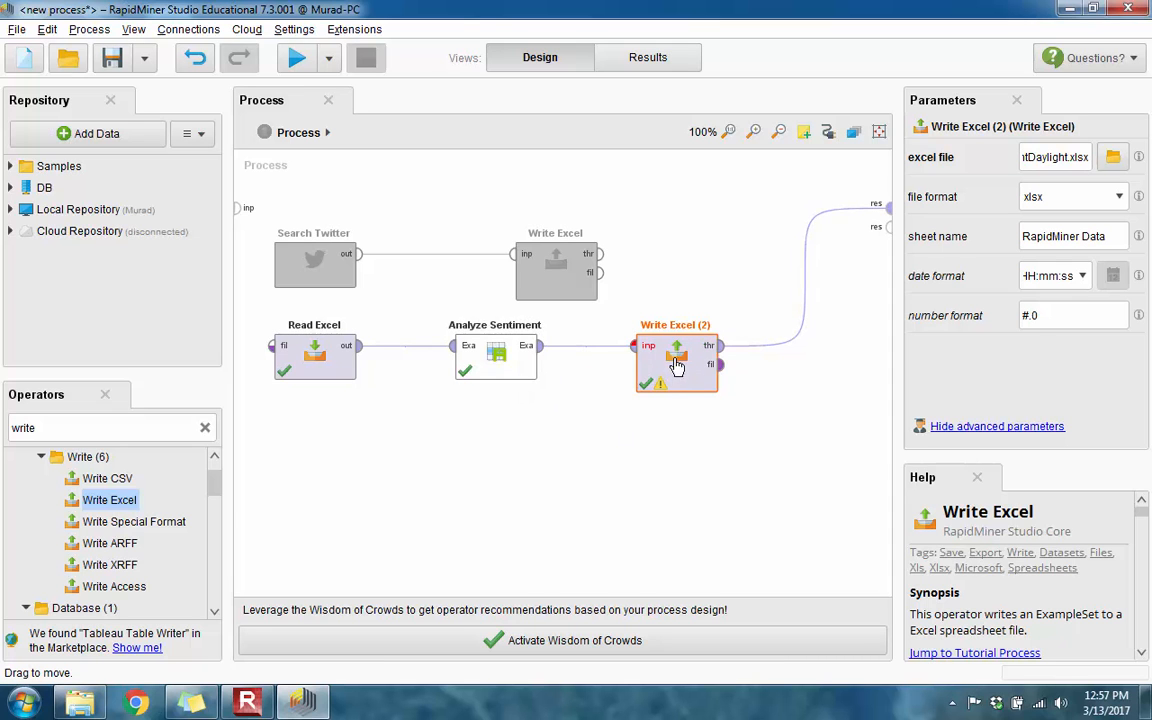
pyautogui.click(80, 702)
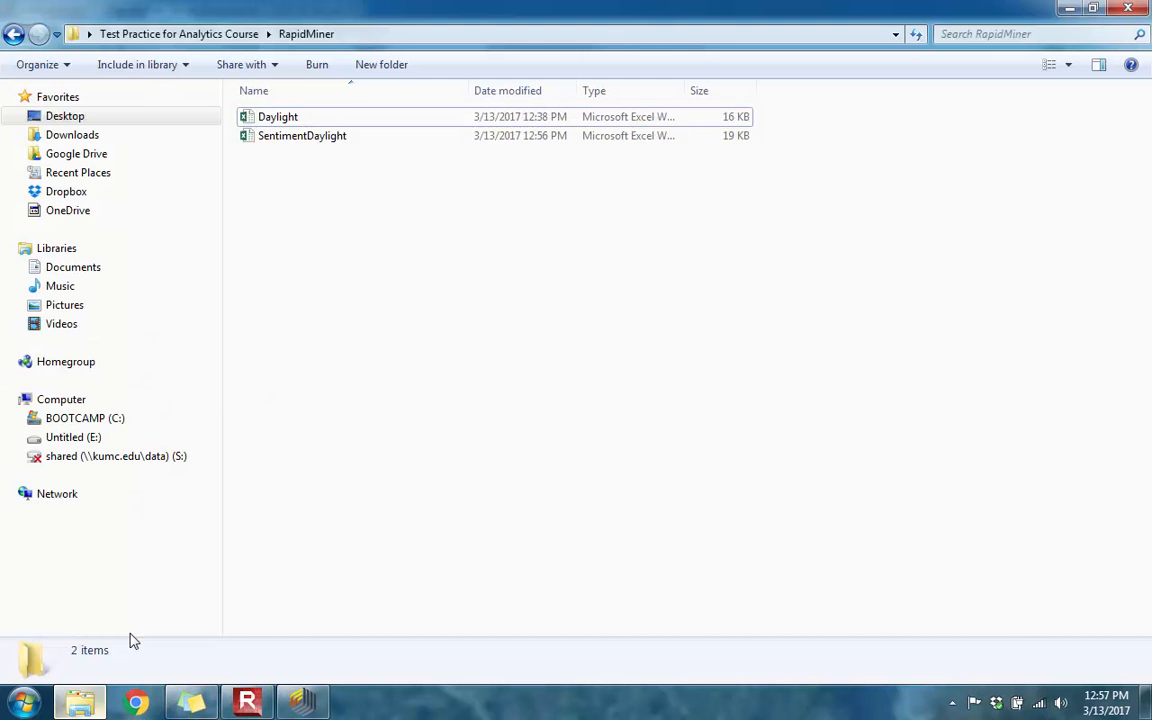
pyautogui.click(335, 139)
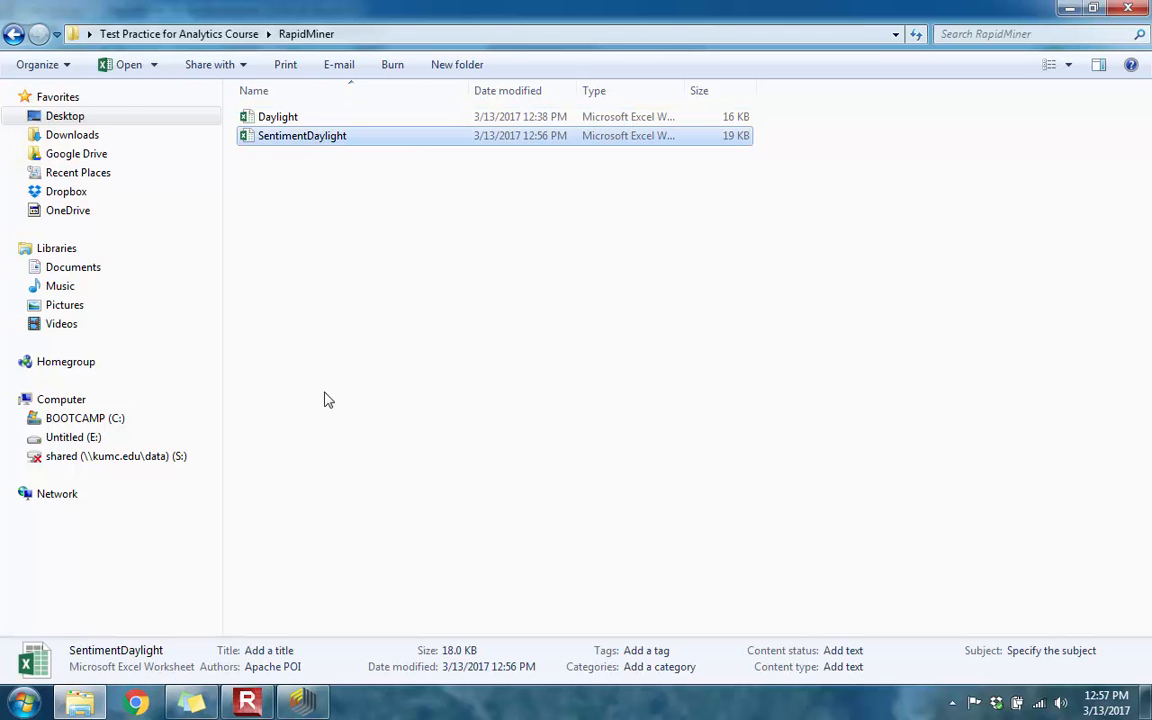
pyautogui.click(305, 703)
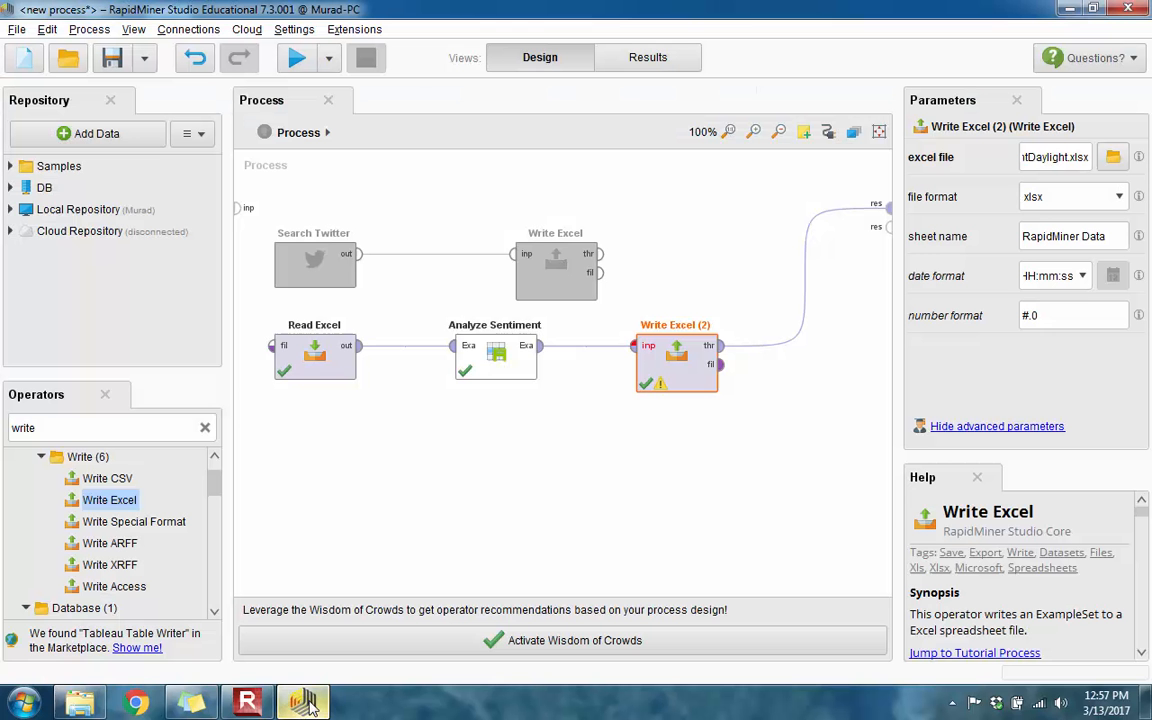
# Step: Close RapidMiner Studio, saving the process in the Local Repository as "DayLight Sentimen"
pyautogui.click(1130, 9)
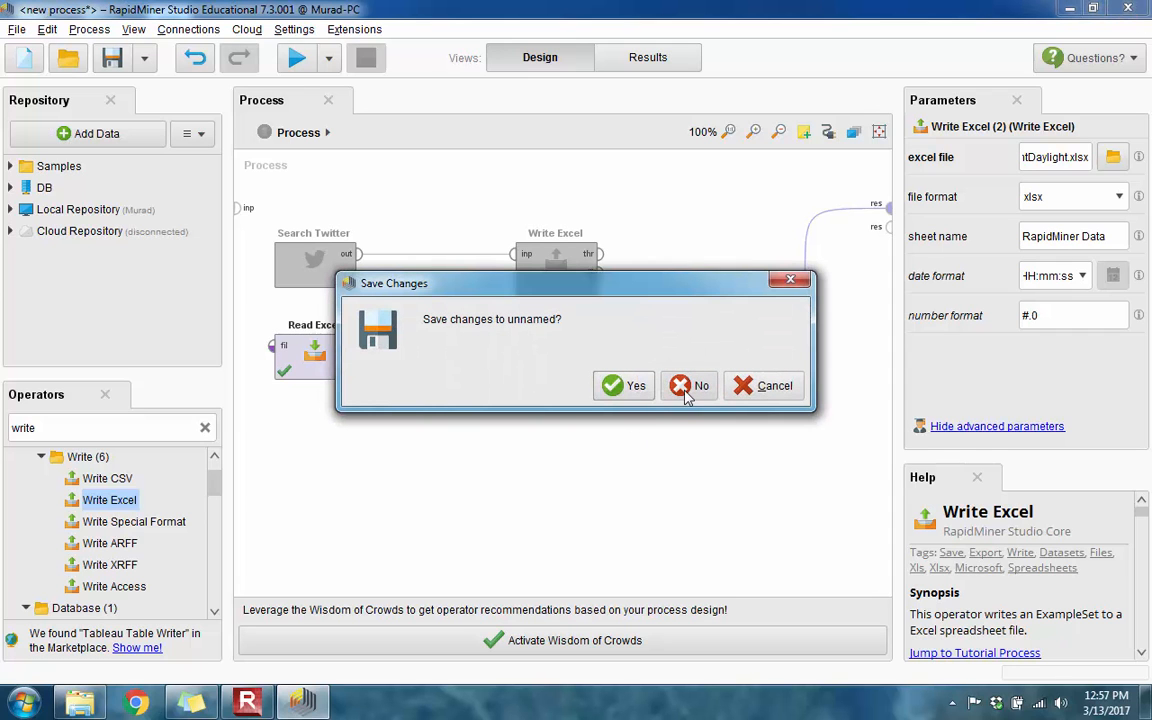
pyautogui.click(633, 389)
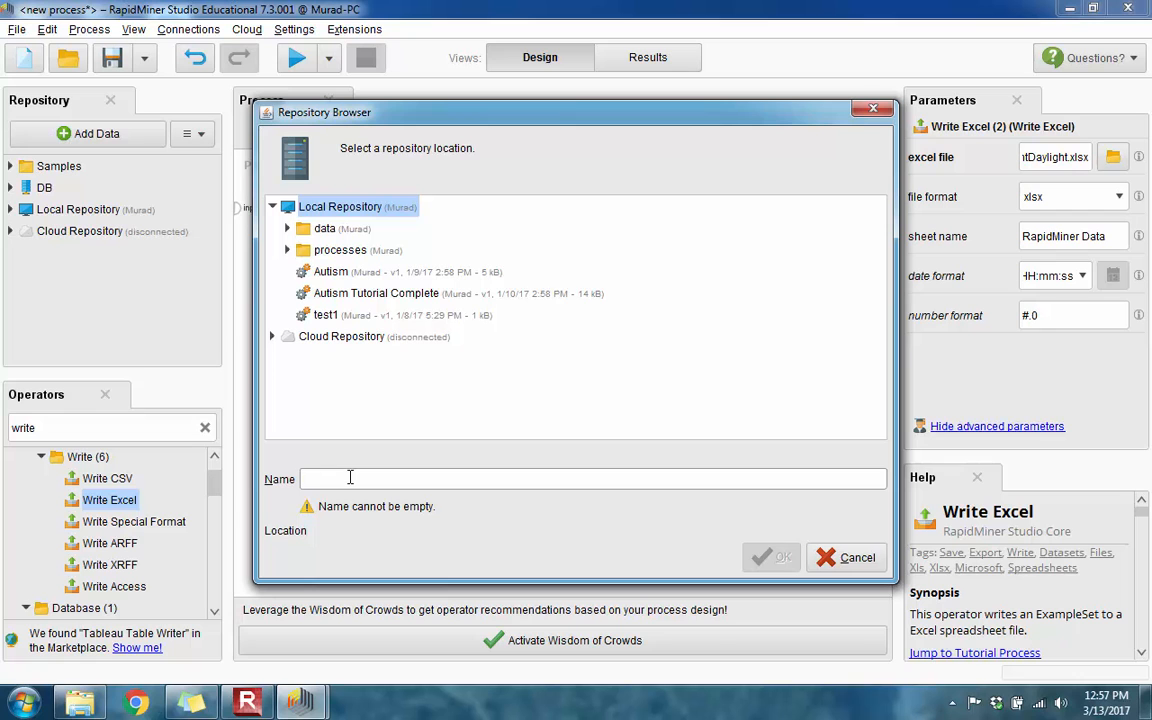
pyautogui.write('DayLight')
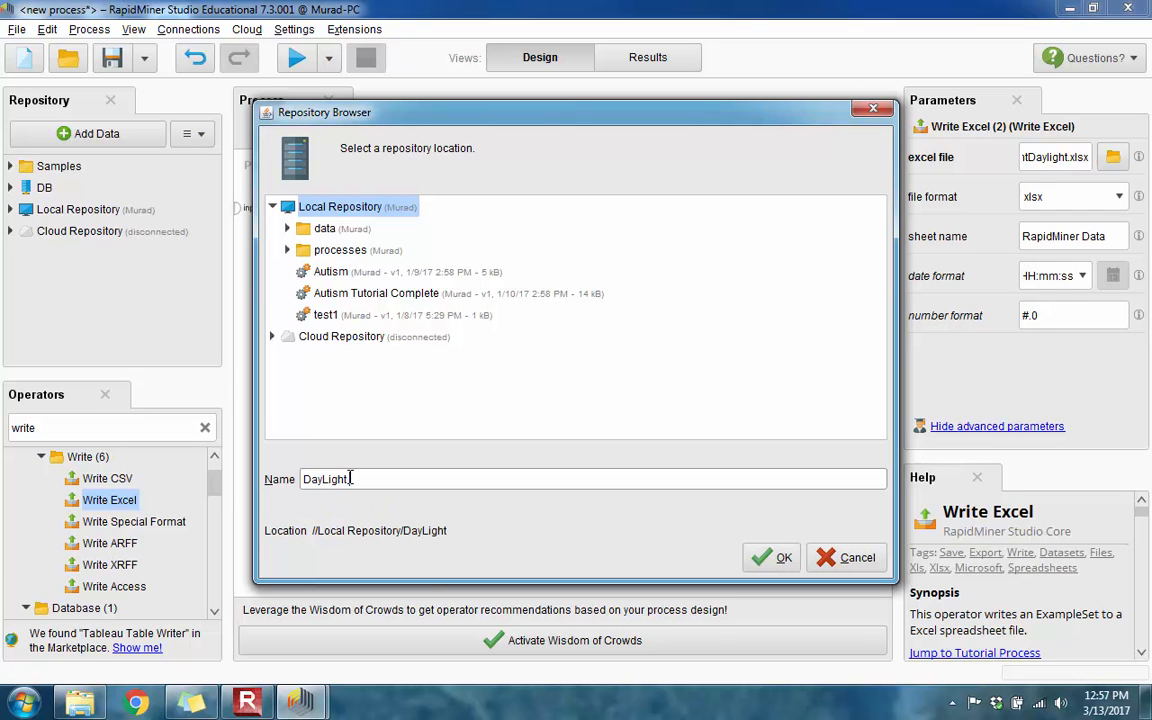
pyautogui.write(' Sentimen')
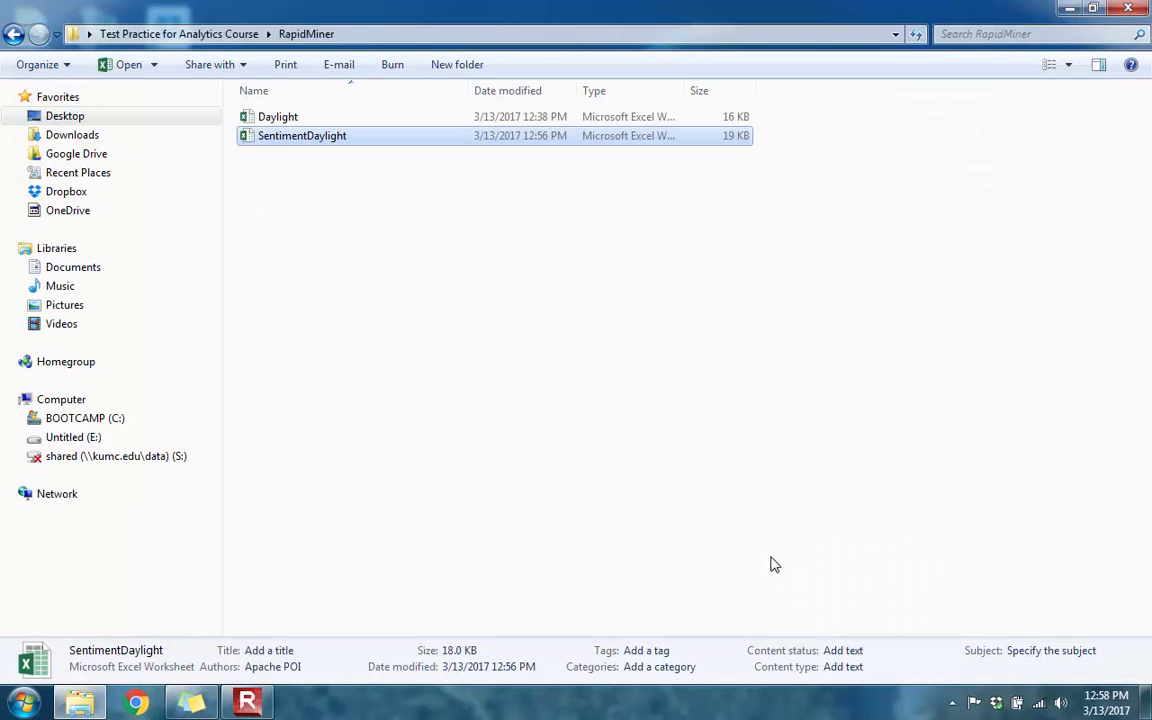
# Step: Open the SentimentDaylight workbook from the RapidMiner folder in Excel and select a cell within its data
pyautogui.click(761, 269)
pyautogui.click(1070, 8)
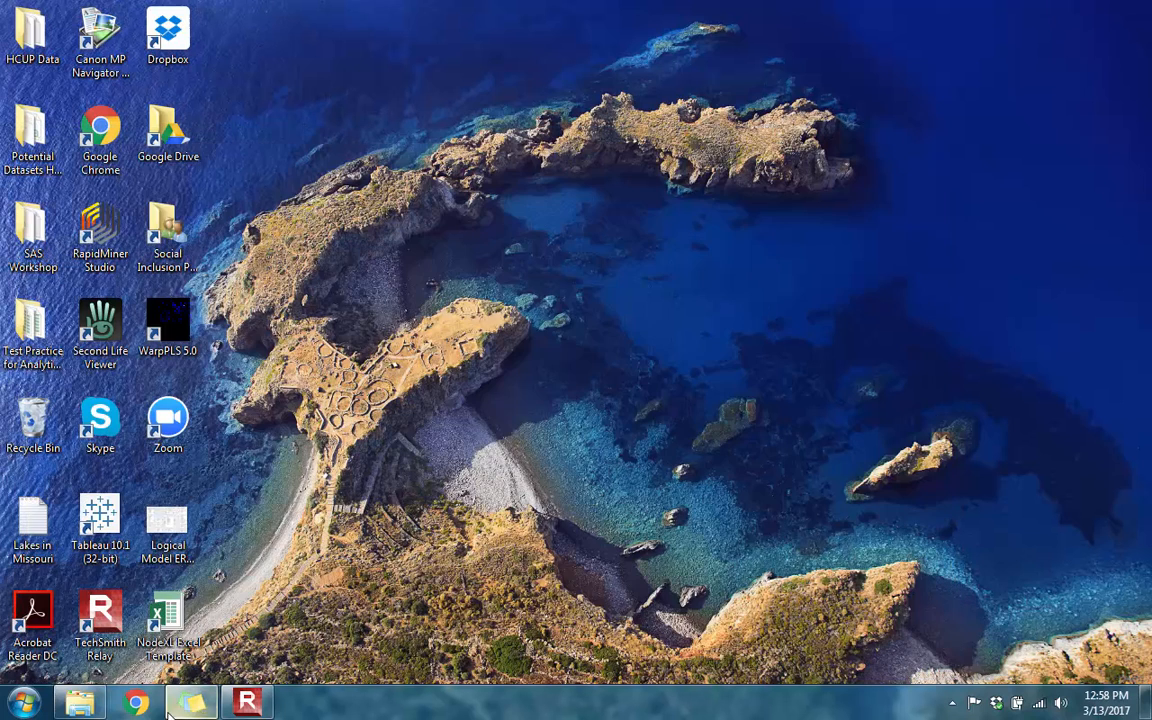
pyautogui.click(80, 703)
pyautogui.doubleClick(298, 137)
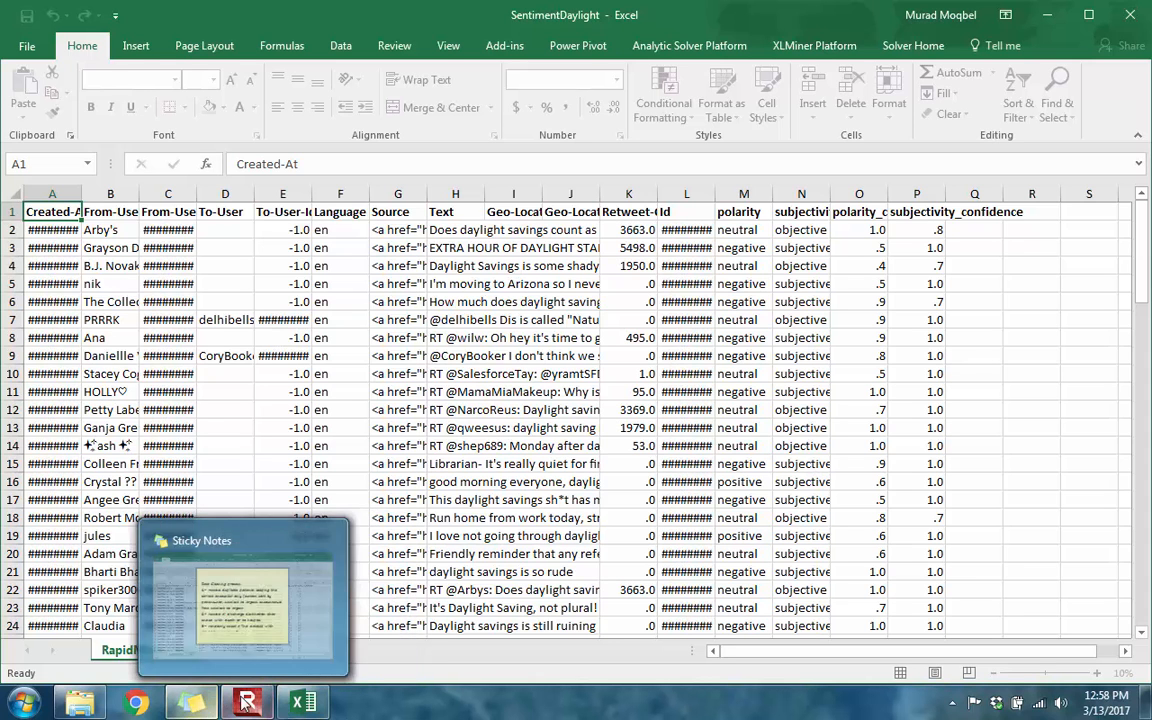
pyautogui.click(690, 301)
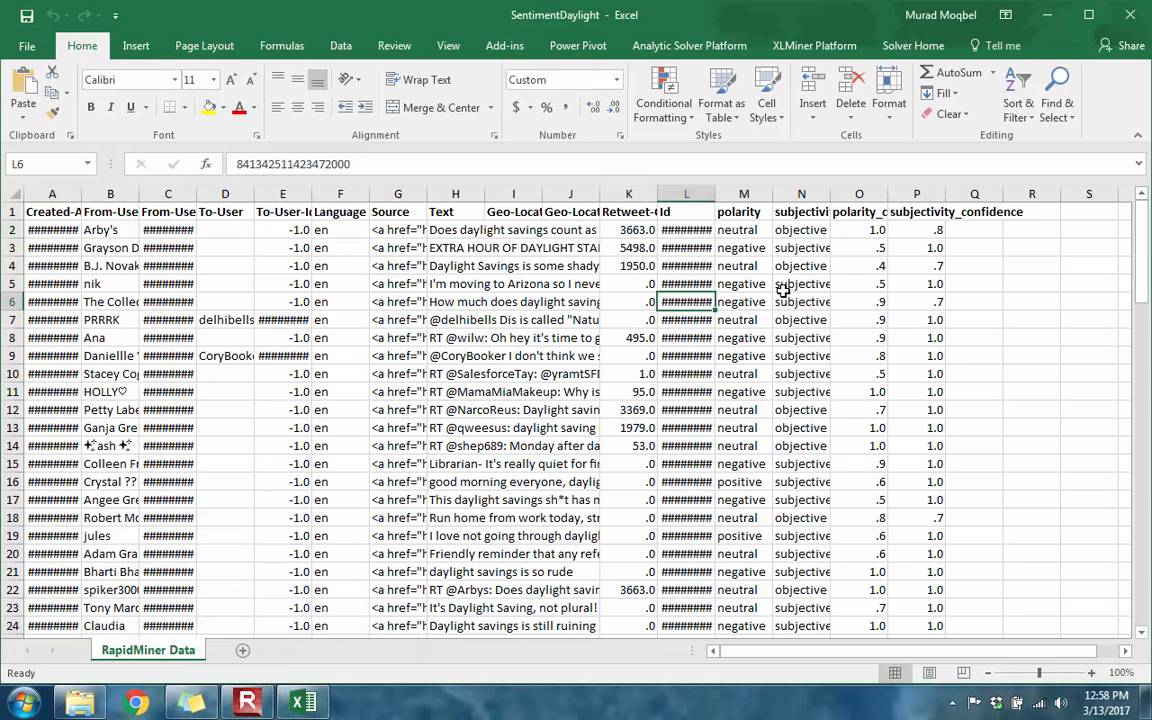
pyautogui.click(803, 337)
# Step: Start XLMiner's Text Miner on the RapidMiner Data sheet with Text as the text variable, and advance to the pre-processing settings
pyautogui.click(829, 49)
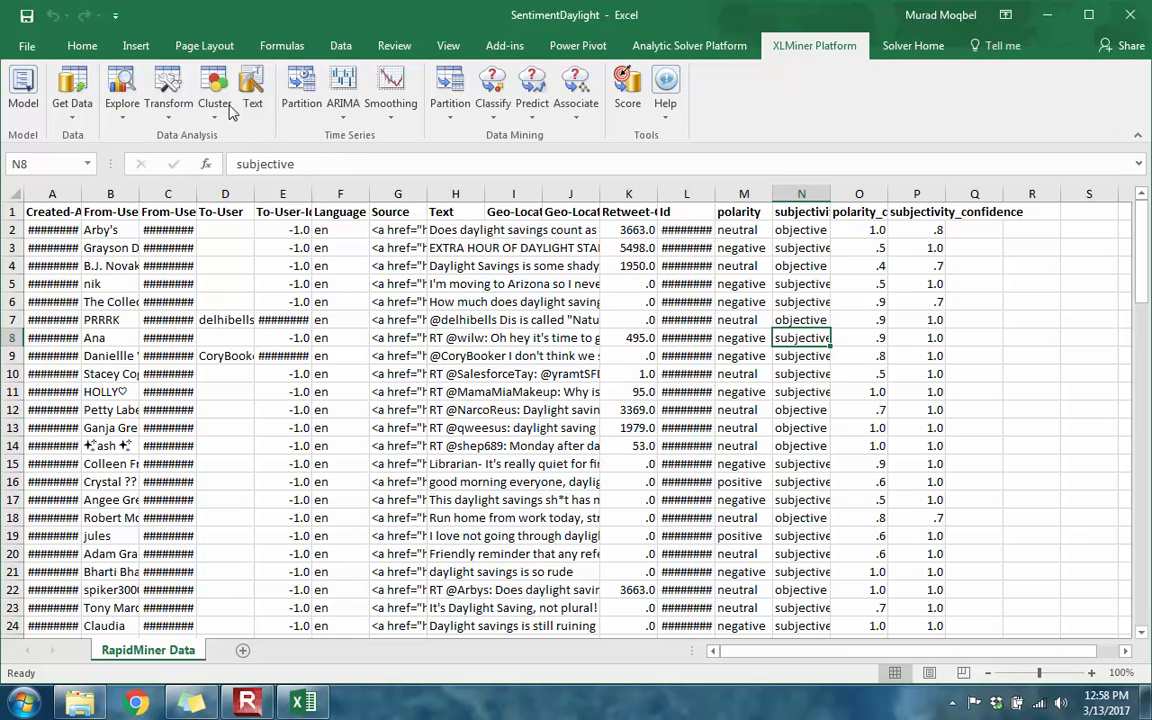
pyautogui.click(252, 82)
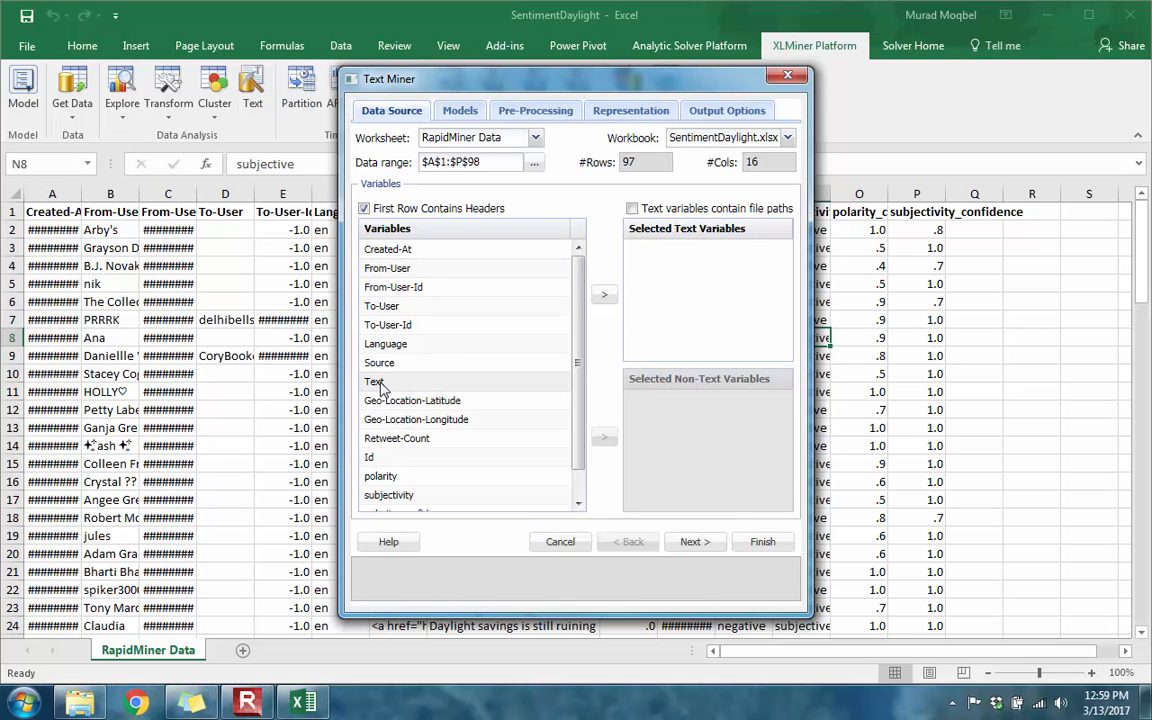
pyautogui.click(380, 386)
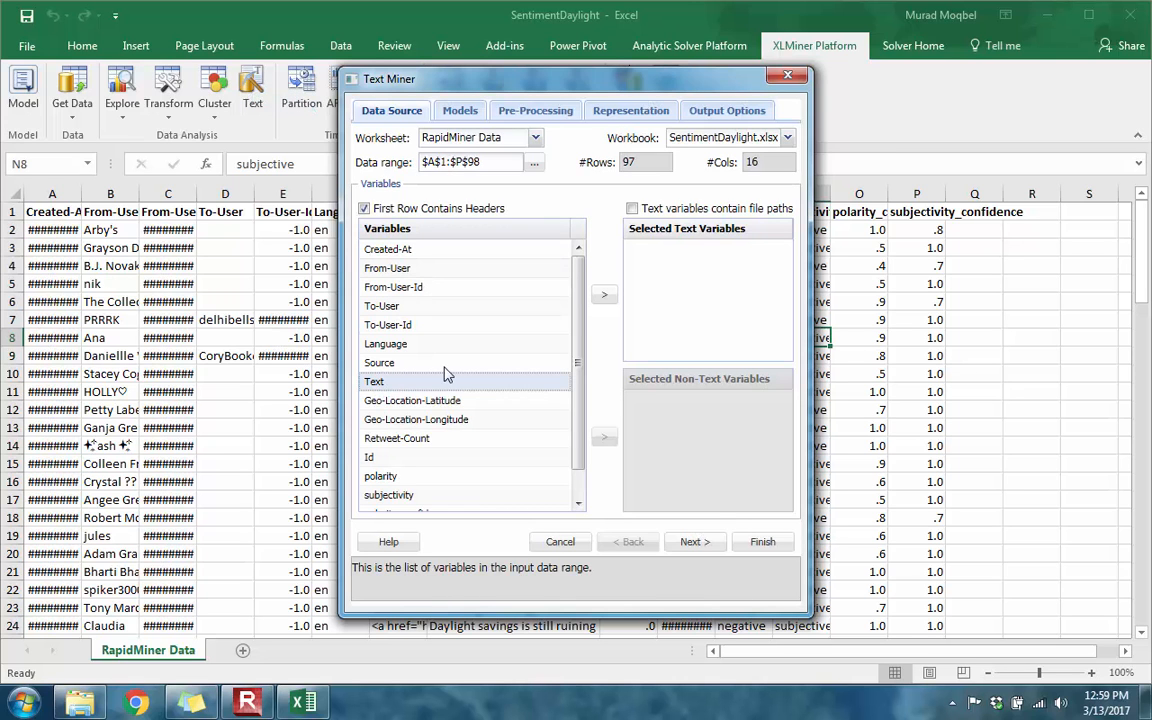
pyautogui.click(607, 299)
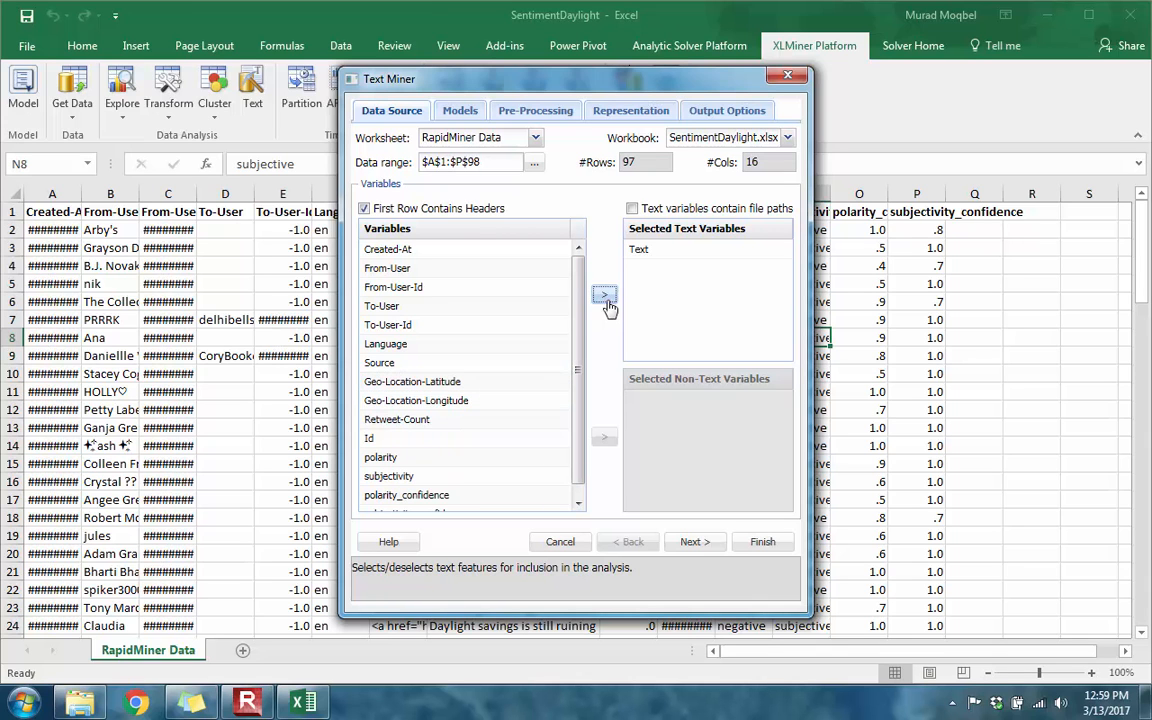
pyautogui.click(700, 543)
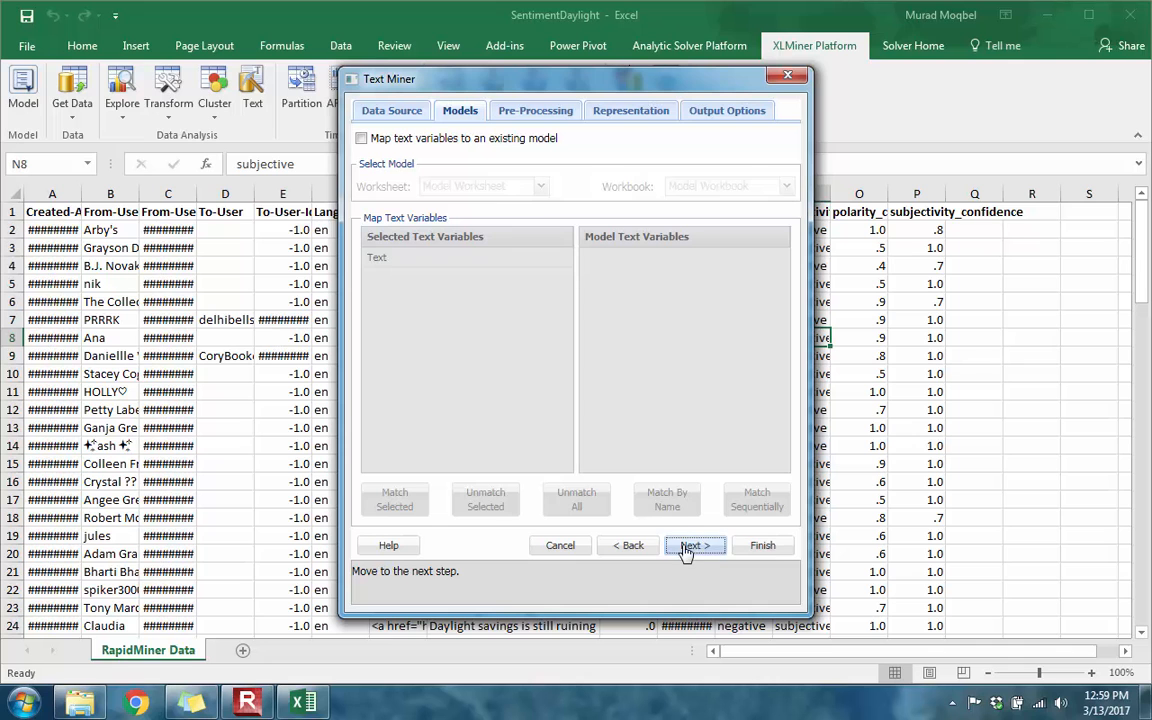
pyautogui.click(694, 545)
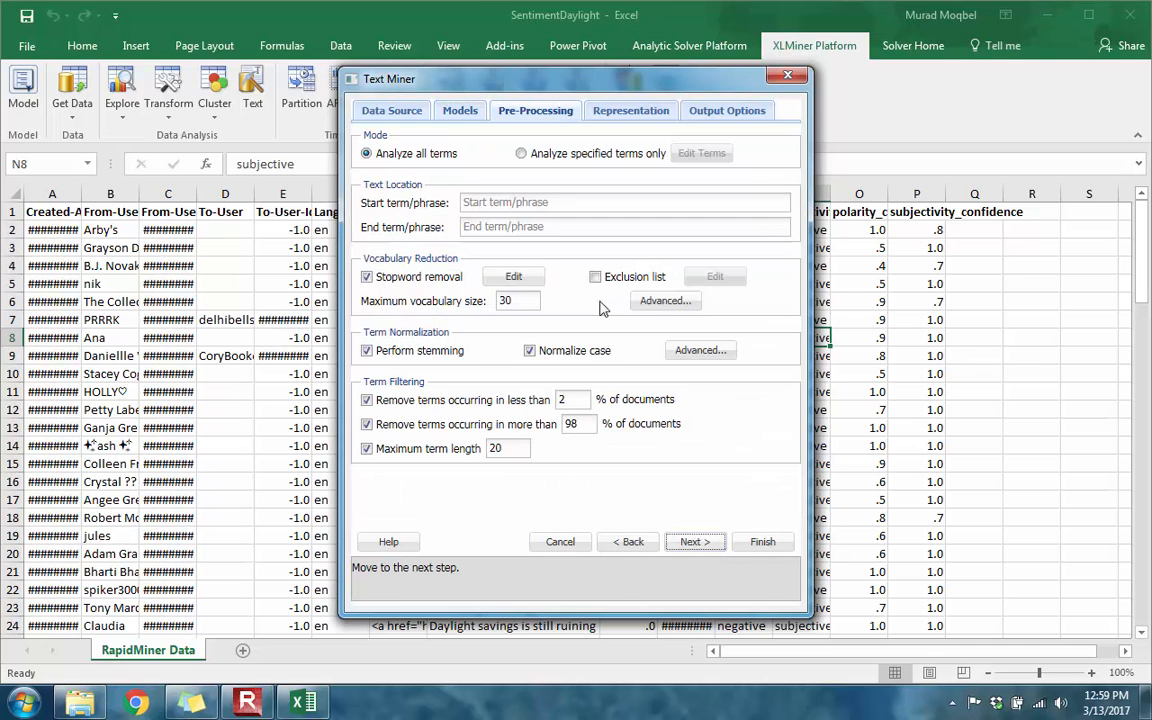
# Step: Review the list of stopwords used for vocabulary reduction and close it unchanged
pyautogui.click(529, 283)
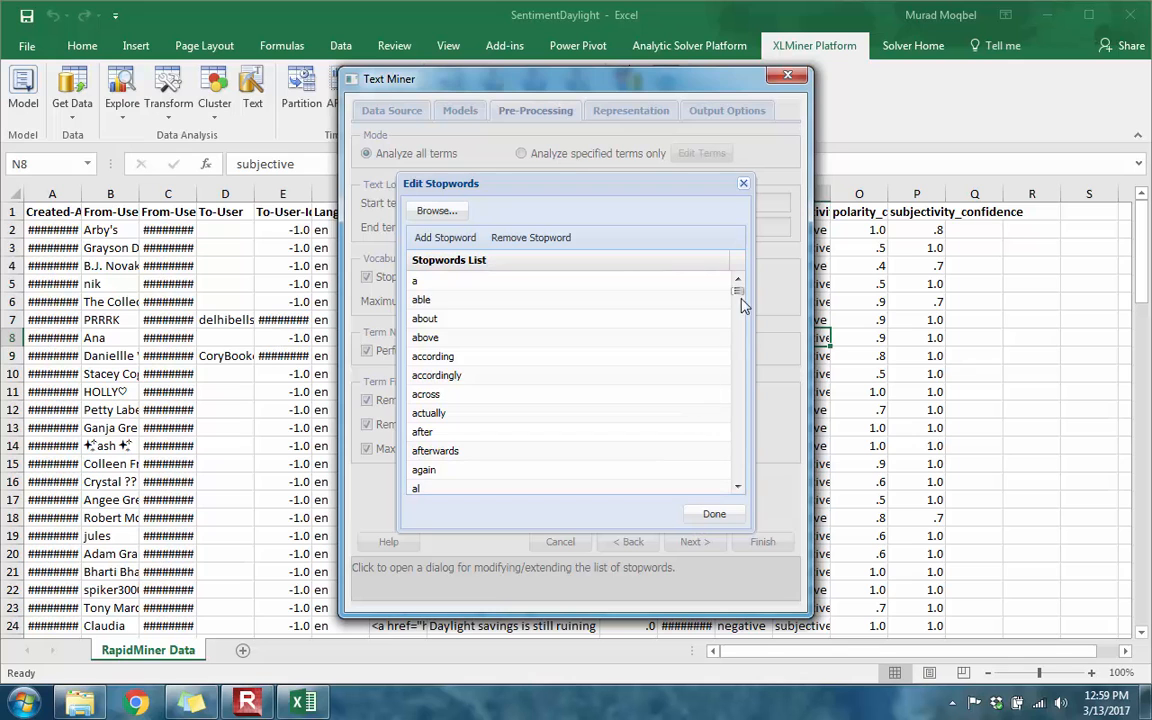
pyautogui.moveTo(740, 292); pyautogui.dragTo(717, 237)
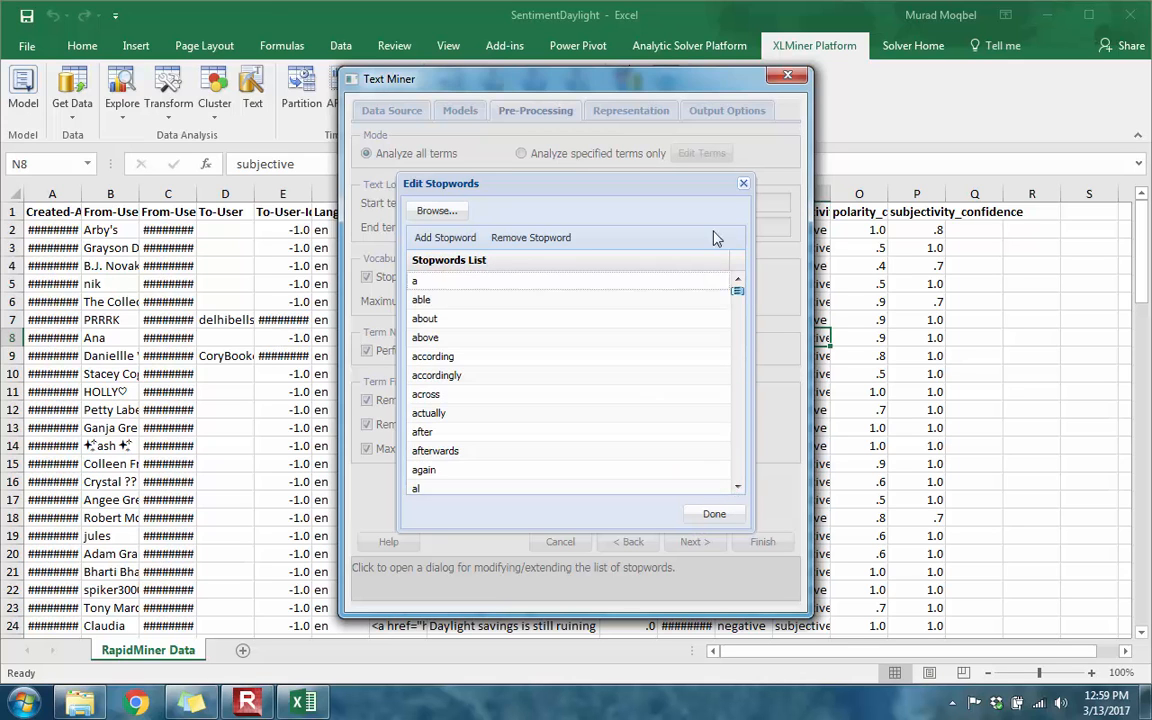
pyautogui.click(743, 183)
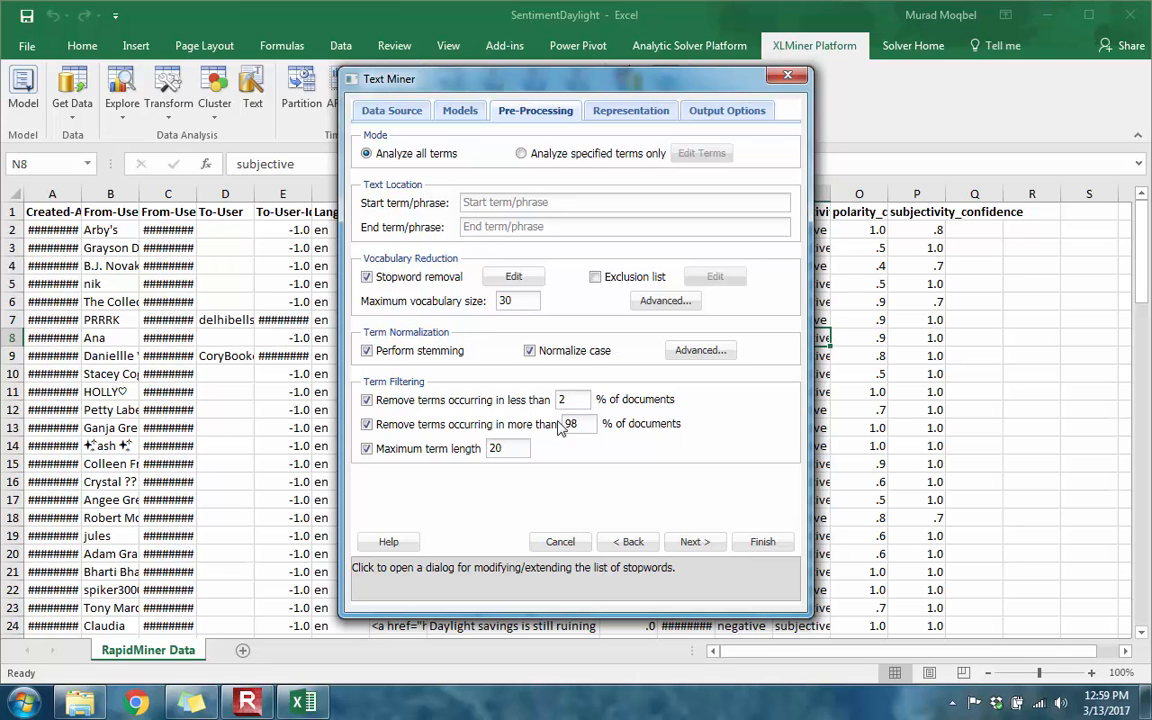
# Step: Advance to the representation settings and limit latent semantic indexing by a minimum percentage explained of 90
pyautogui.click(695, 542)
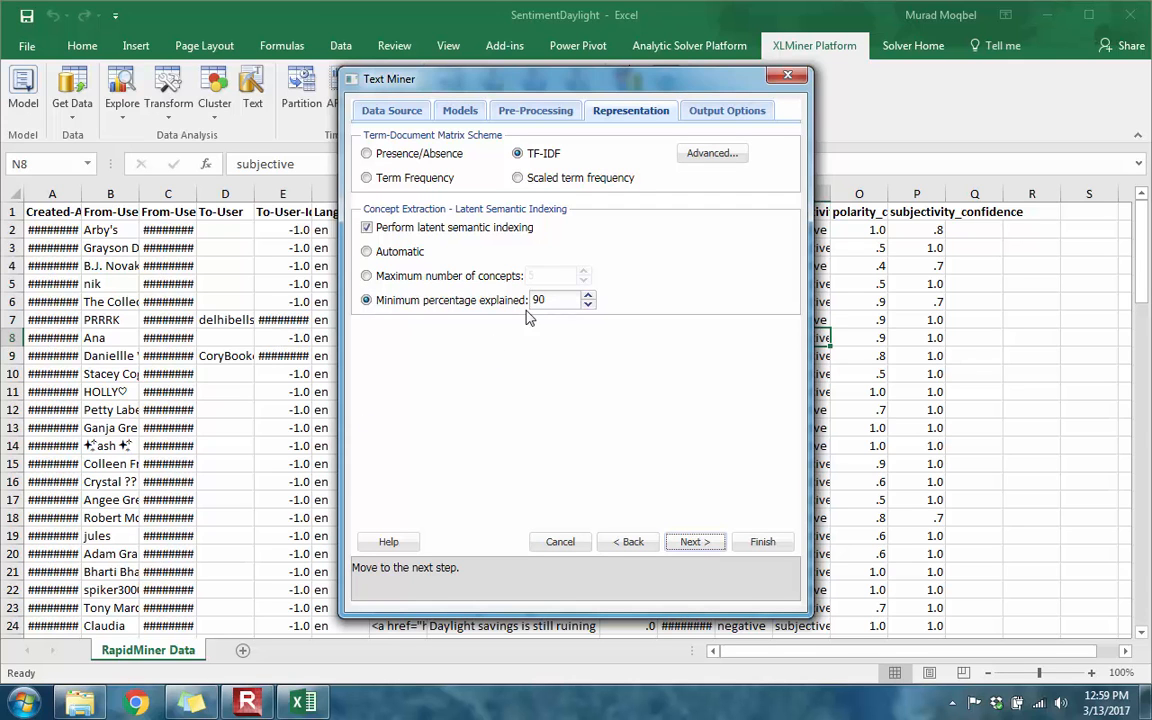
pyautogui.click(367, 277)
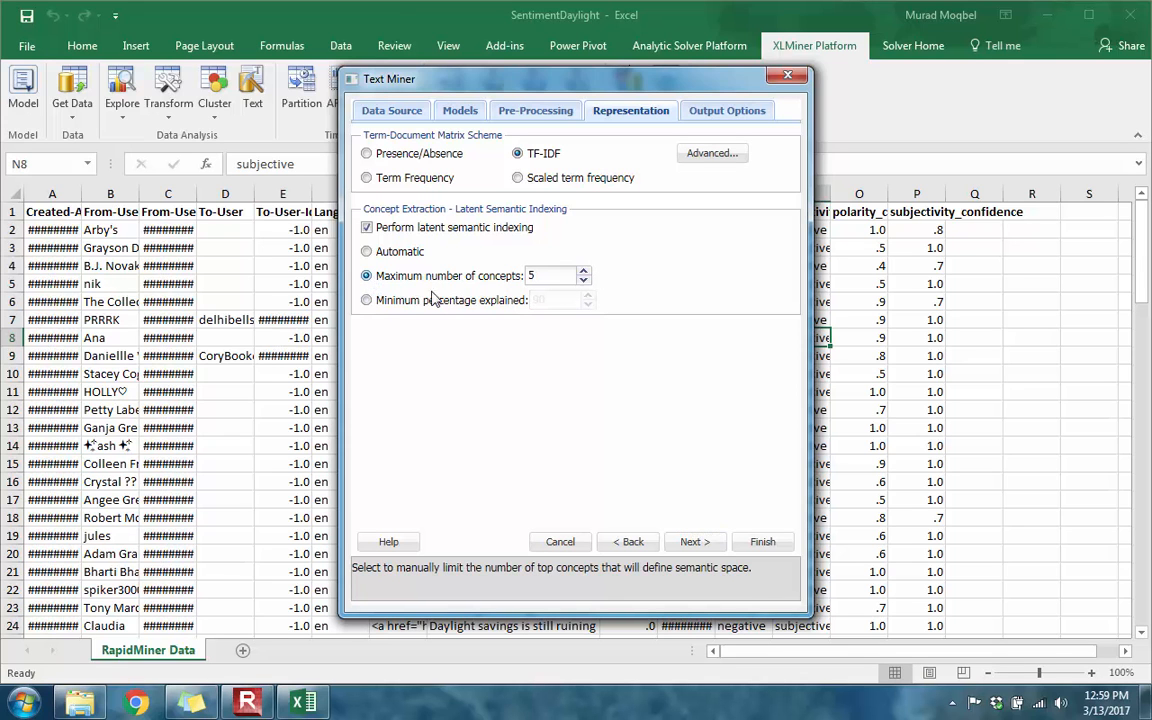
pyautogui.click(366, 300)
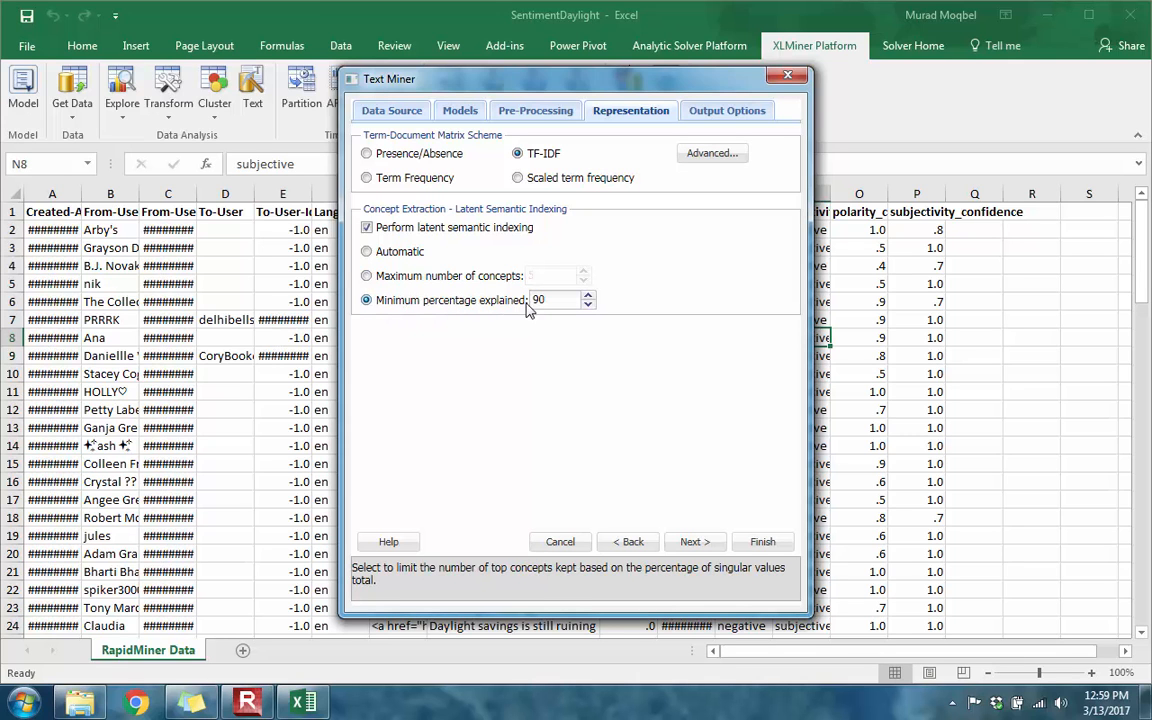
# Step: Set the number of most frequent terms in the output options to 20 and run the Text Miner
pyautogui.click(687, 547)
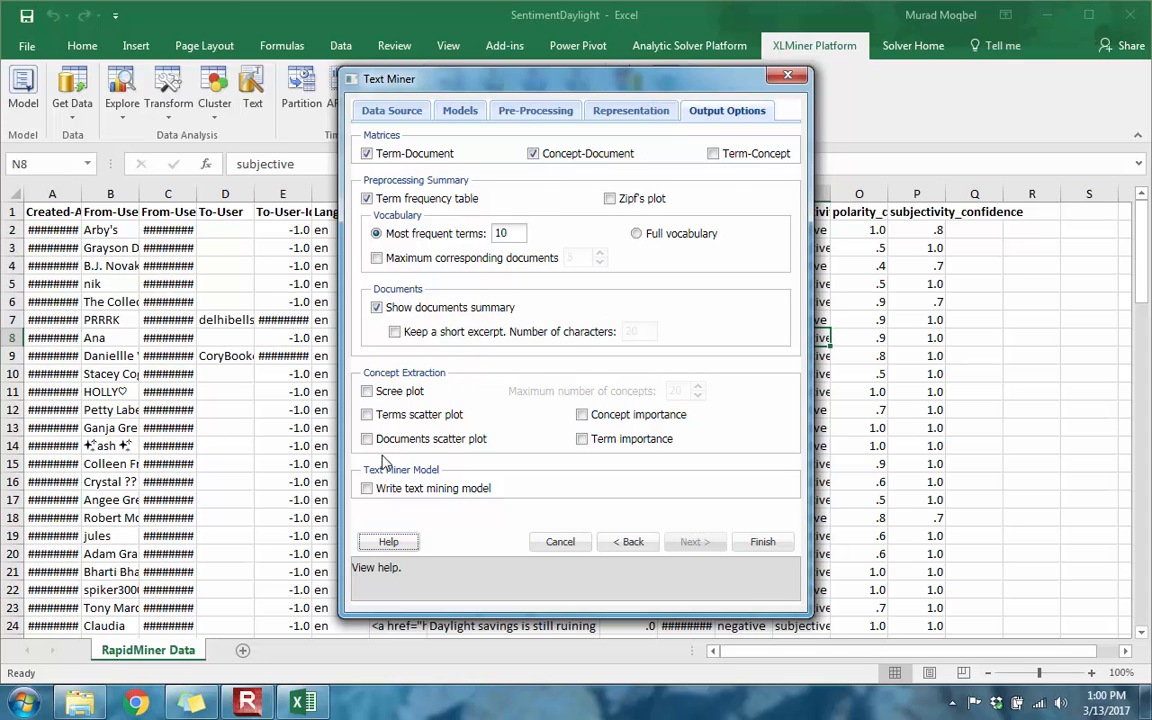
pyautogui.doubleClick(516, 233)
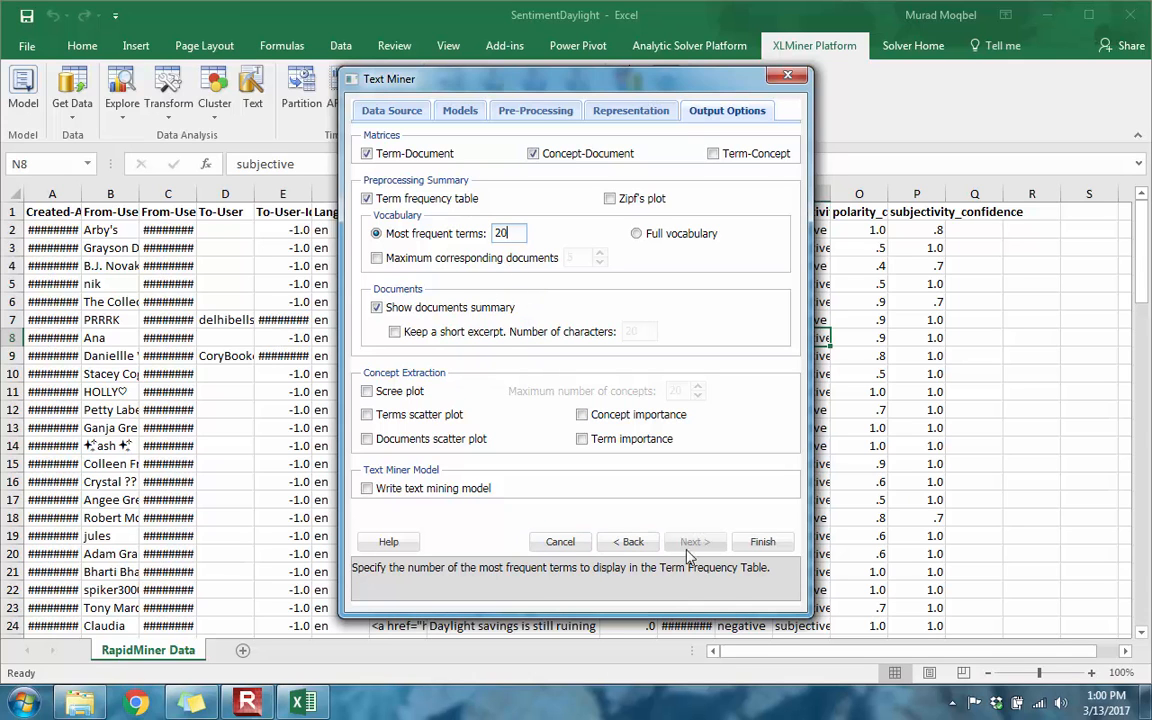
pyautogui.click(778, 548)
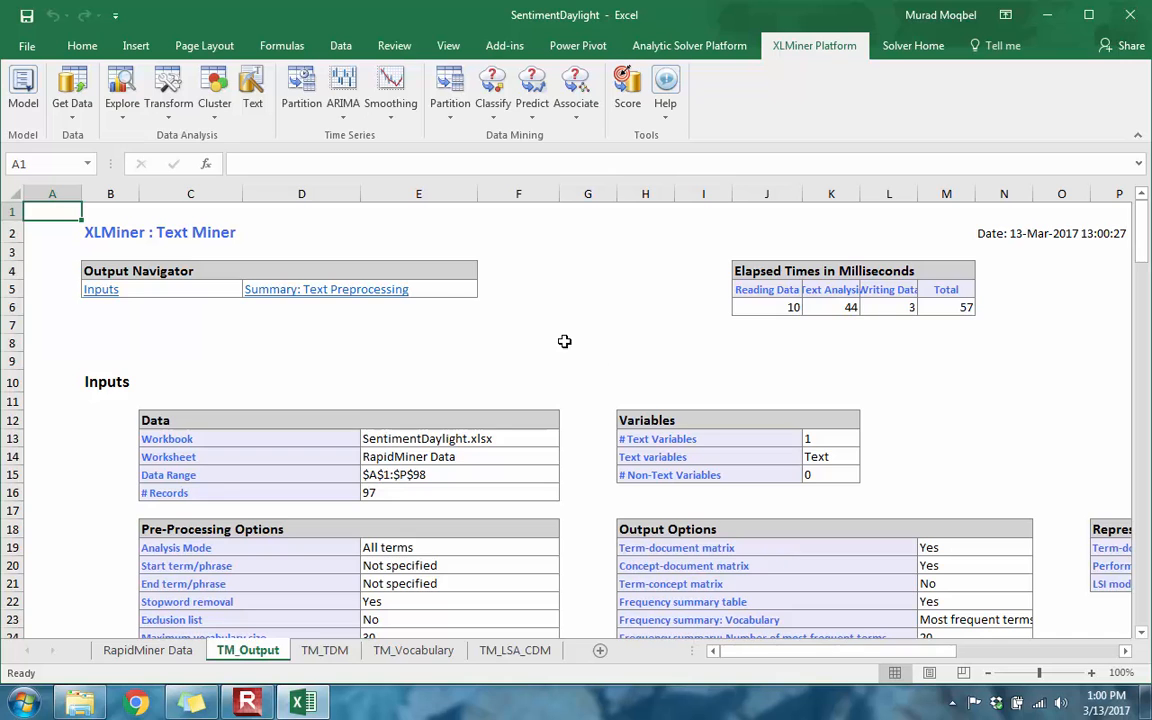
# Step: Examine the inputs, term count summary and documents table on the TM_Output sheet
pyautogui.scroll(-8, 478, 437)
pyautogui.scroll(8, 463, 468)
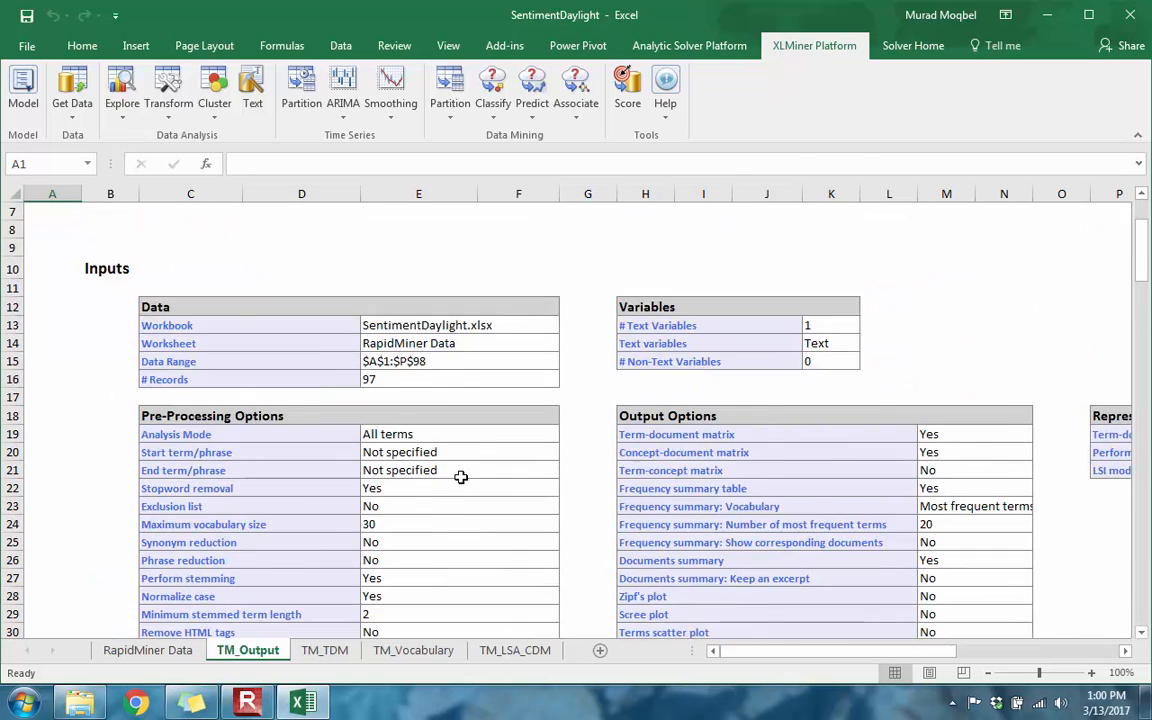
pyautogui.scroll(-20, 504, 504)
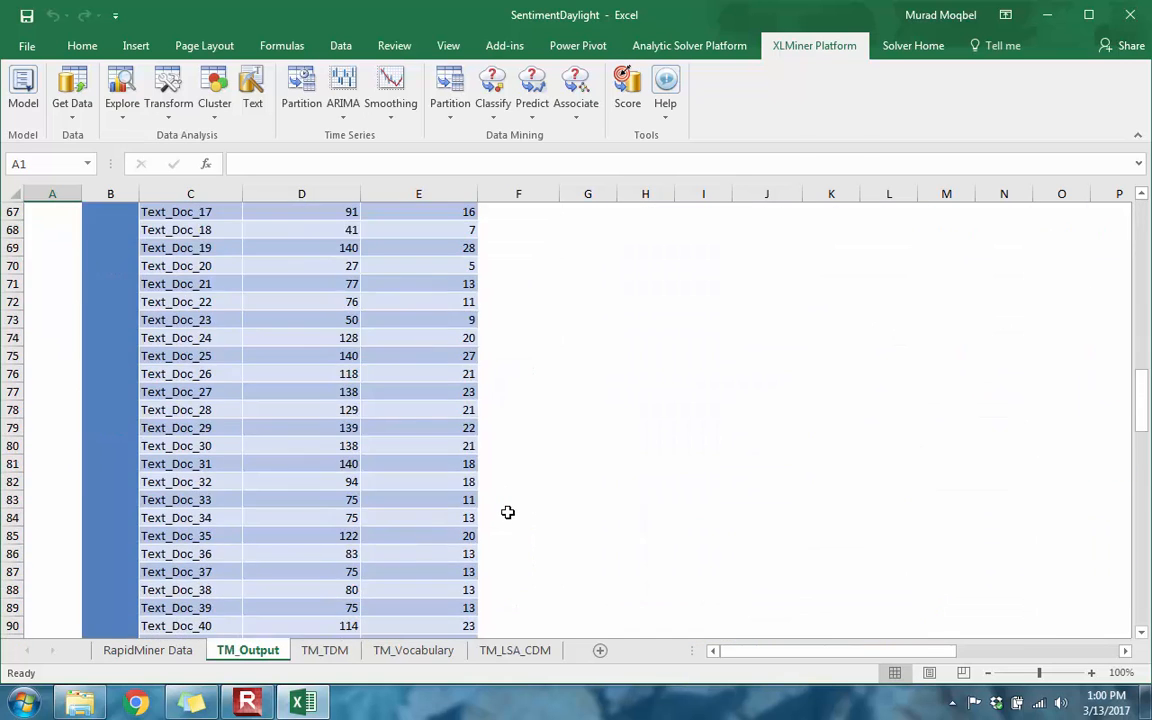
pyautogui.scroll(6, 507, 512)
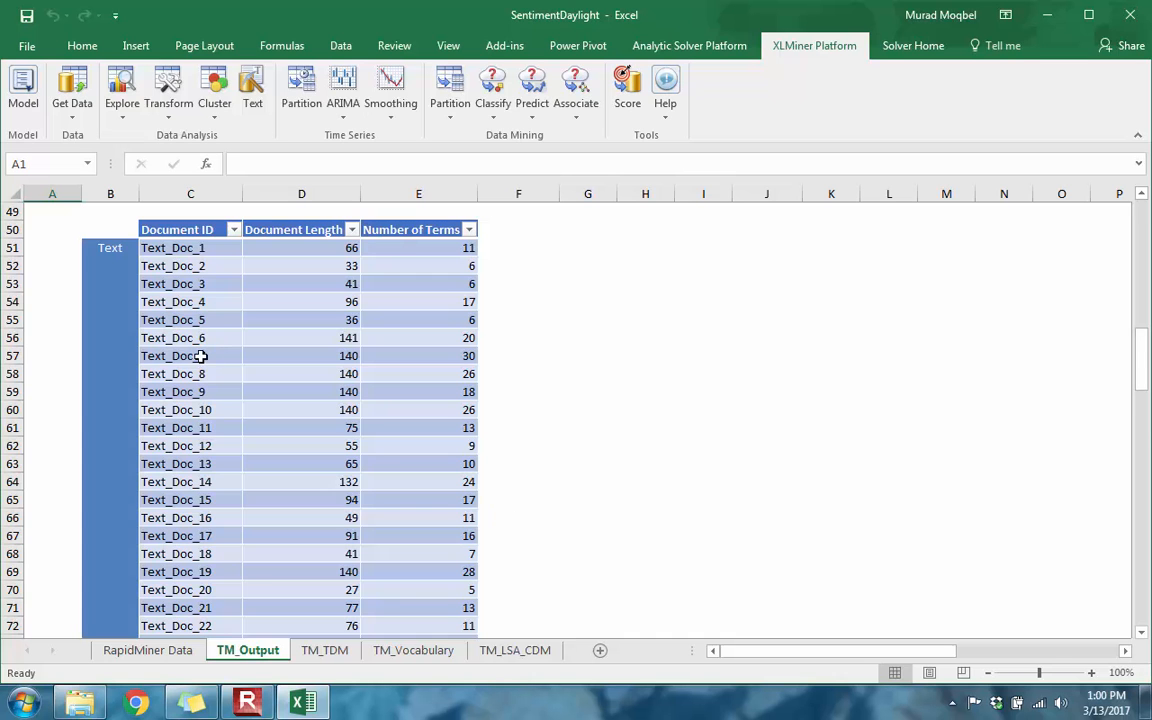
pyautogui.scroll(-12, 192, 378)
pyautogui.scroll(-15, 196, 388)
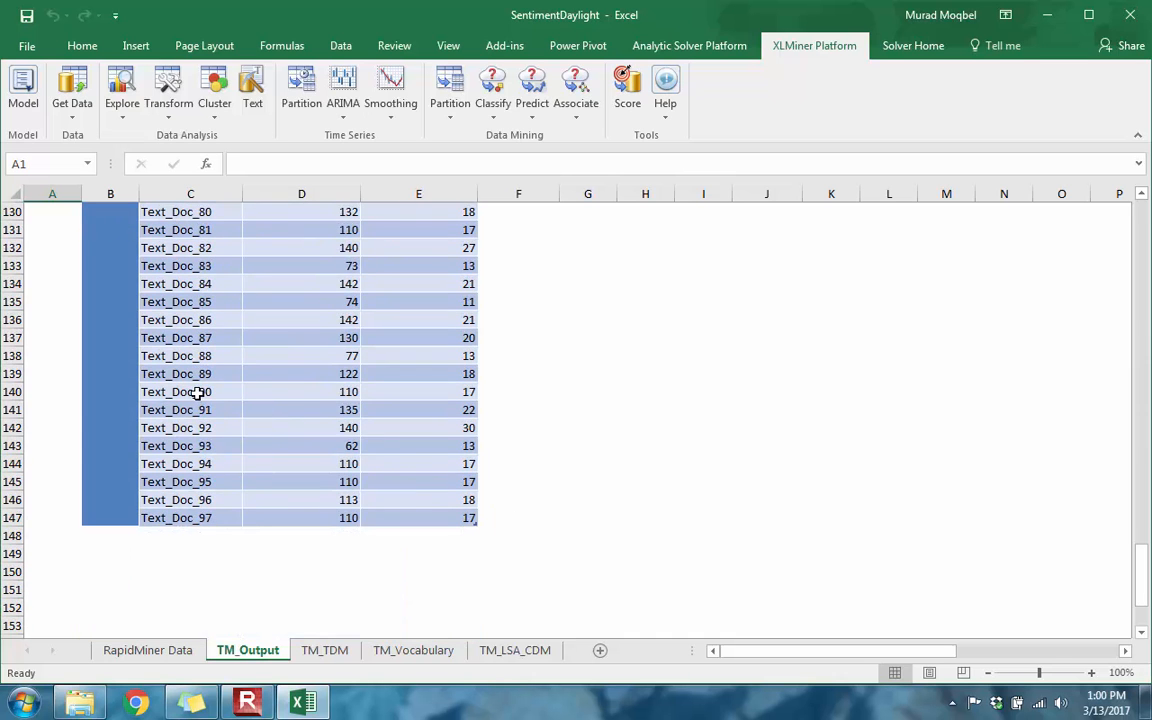
pyautogui.scroll(20, 249, 514)
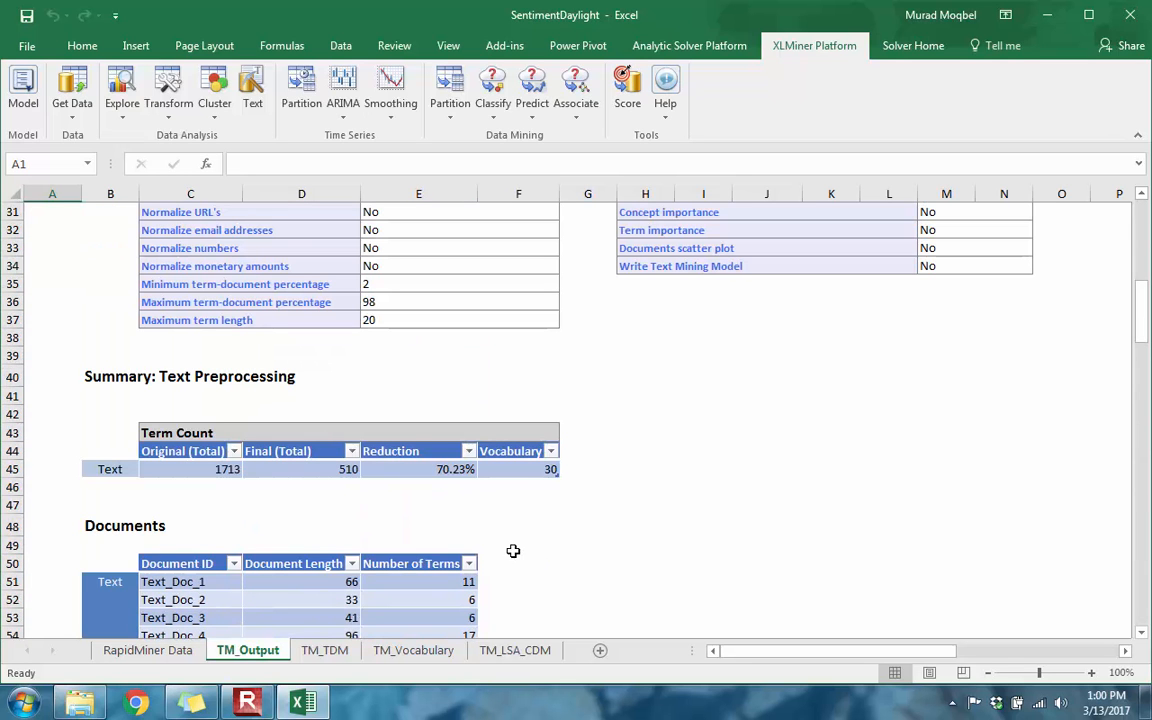
# Step: Look over the term-document matrix on the TM_TDM sheet
pyautogui.click(325, 651)
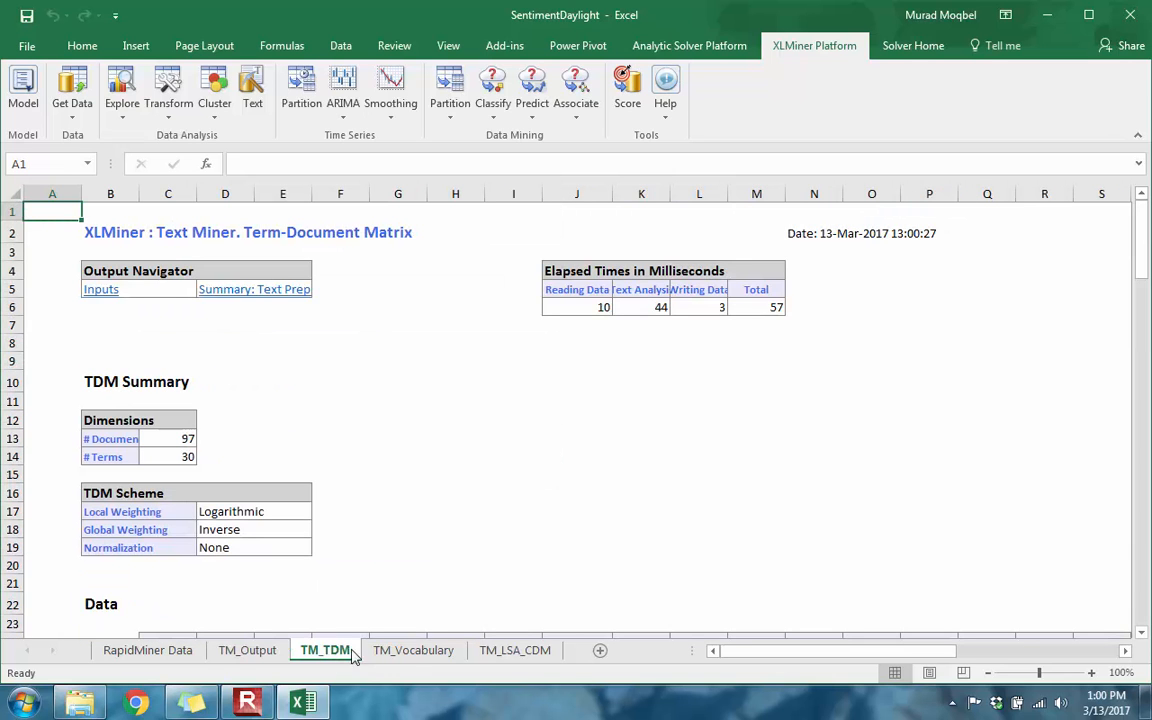
pyautogui.scroll(-4, 372, 545)
pyautogui.scroll(2, 365, 528)
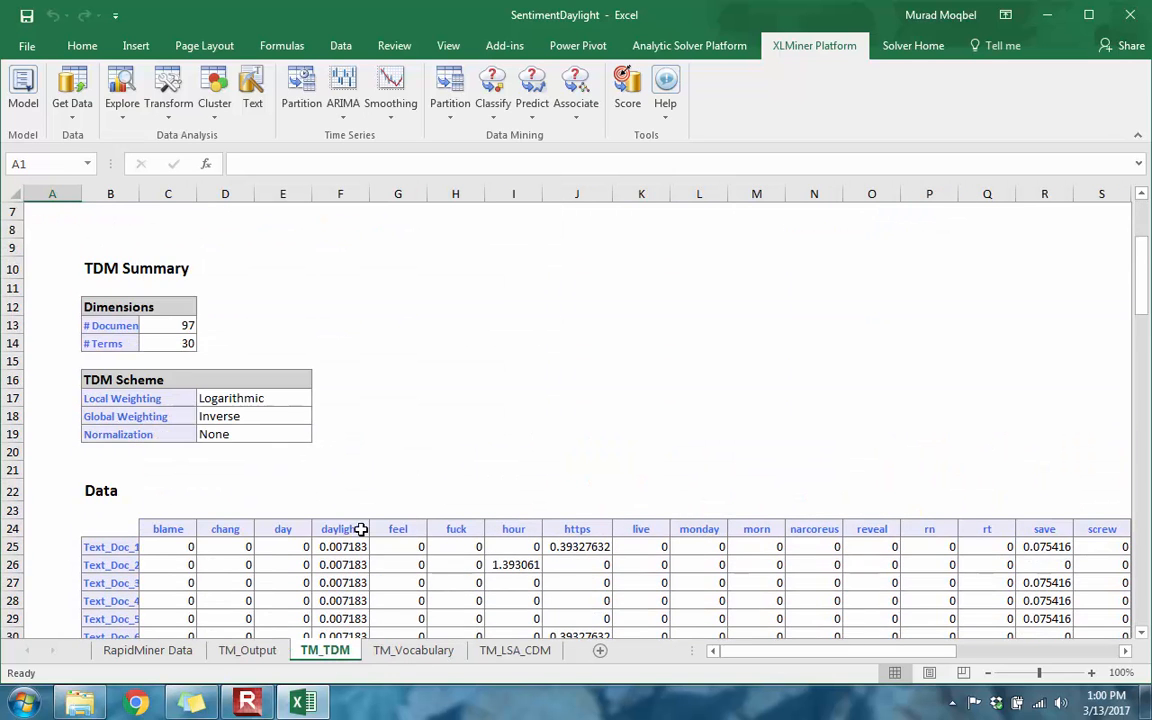
# Step: Examine the collection and document frequencies of the top terms on the TM_Vocabulary sheet
pyautogui.click(410, 651)
pyautogui.scroll(-5, 405, 508)
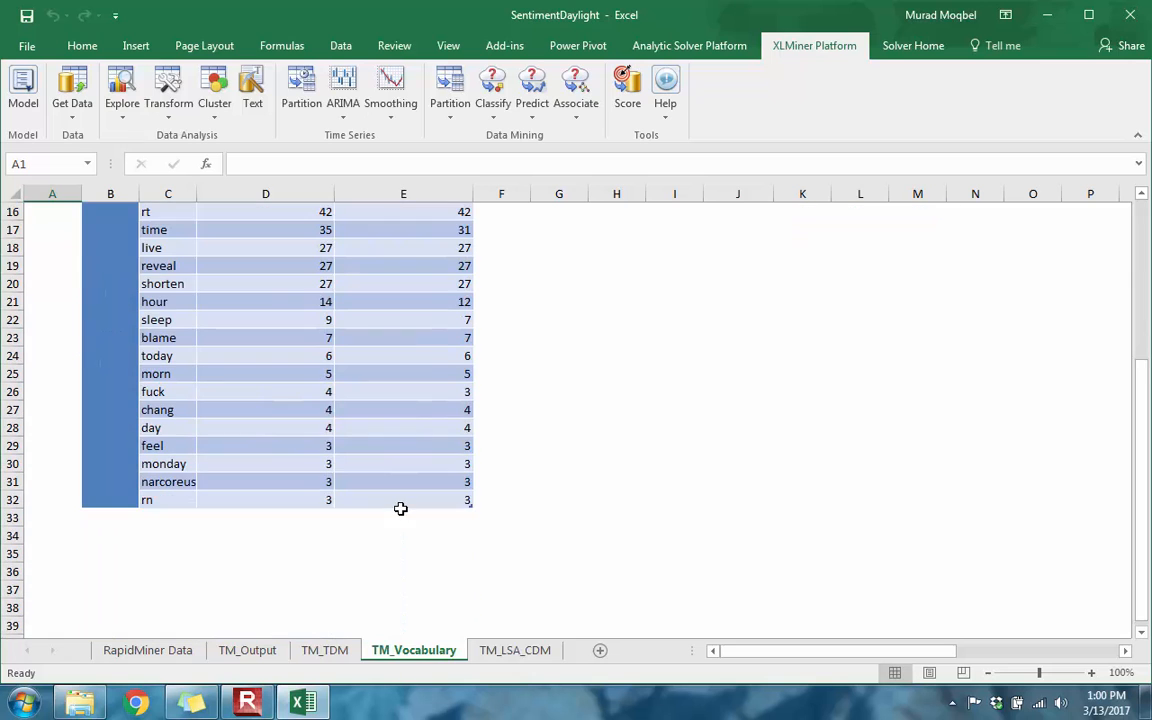
pyautogui.scroll(2, 400, 508)
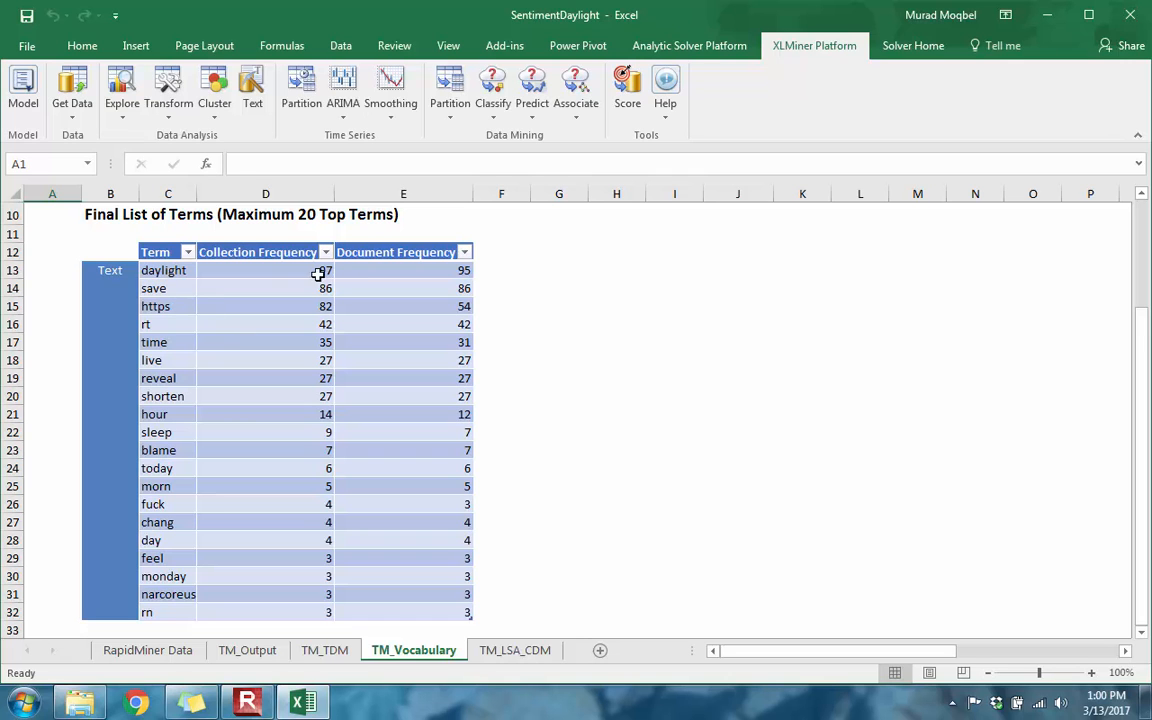
pyautogui.click(312, 272)
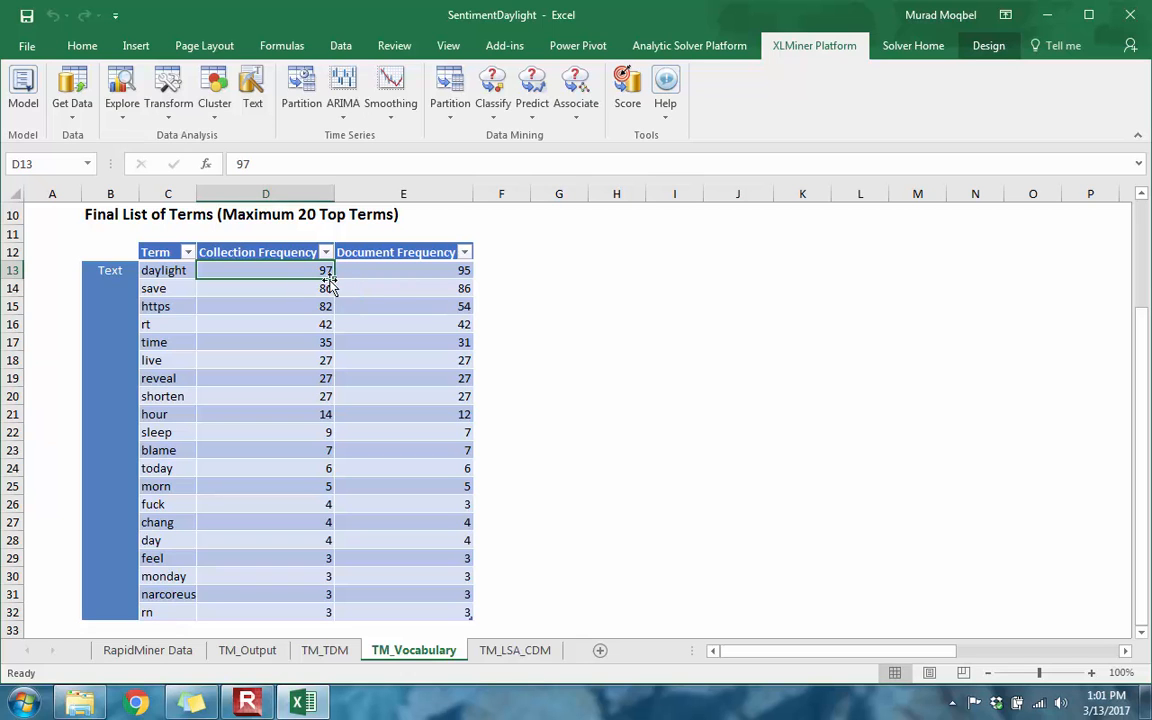
pyautogui.click(314, 291)
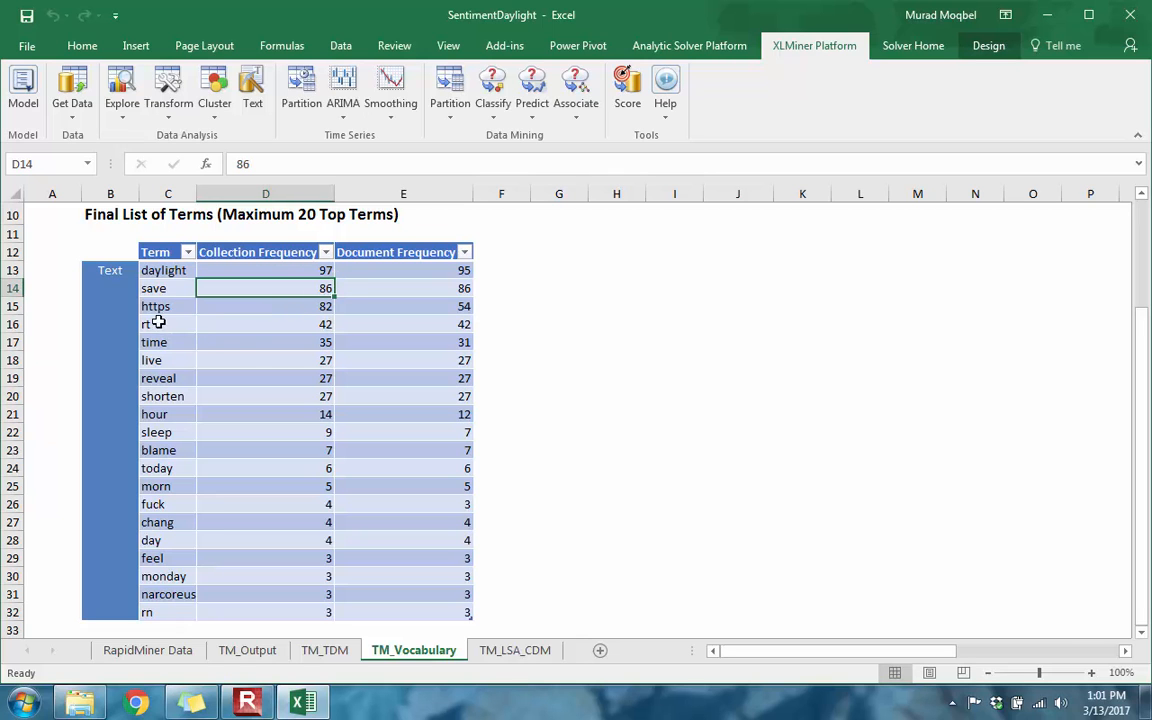
pyautogui.click(240, 328)
pyautogui.click(250, 345)
pyautogui.click(310, 366)
pyautogui.click(309, 383)
pyautogui.click(303, 398)
pyautogui.click(325, 412)
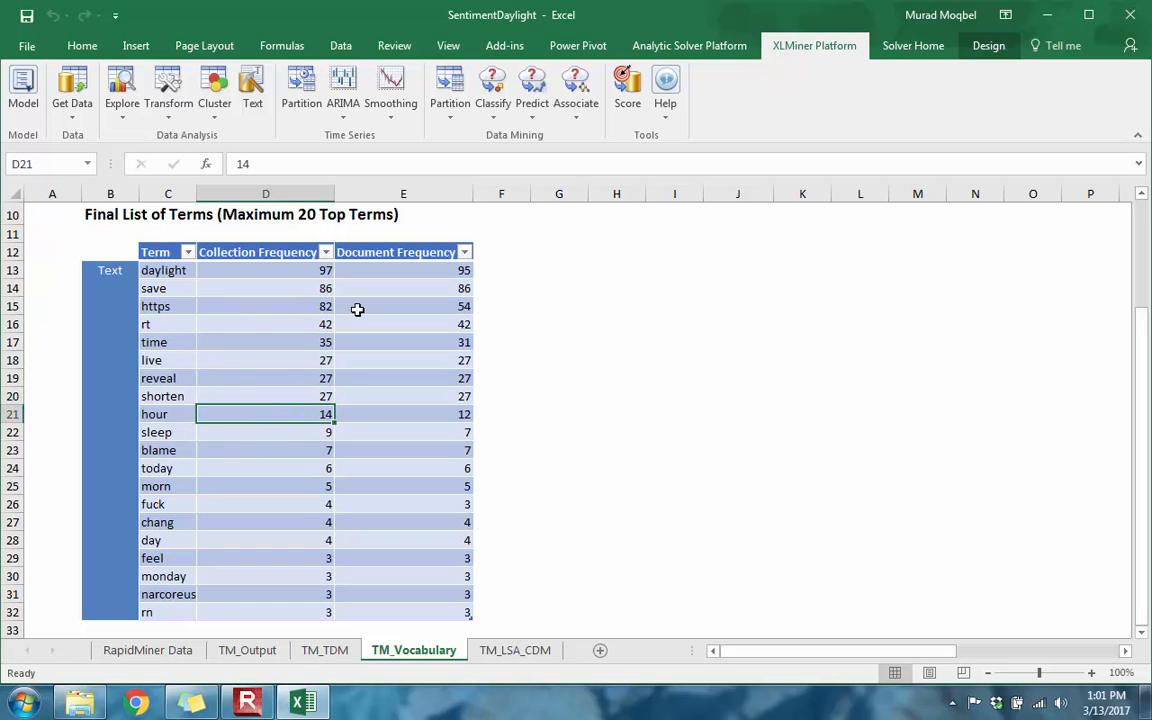
# Step: Look over the concept-document matrix on the TM_LSA_CDM sheet
pyautogui.click(515, 652)
pyautogui.scroll(-2, 500, 468)
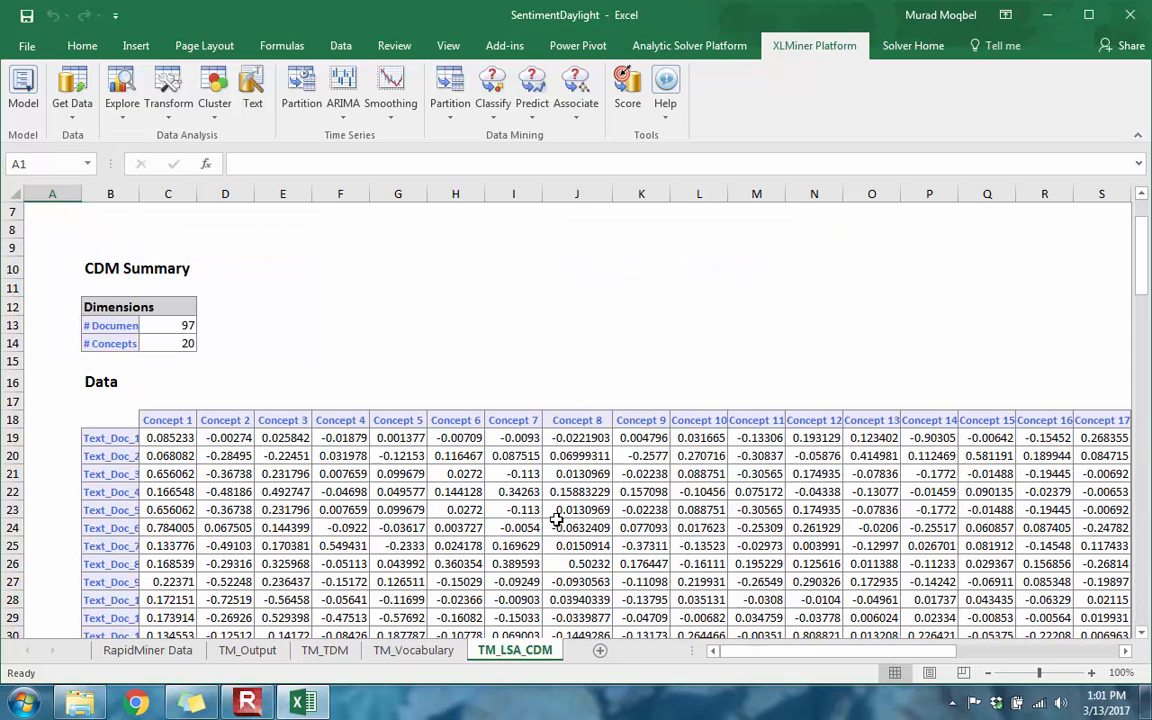
pyautogui.click(565, 510)
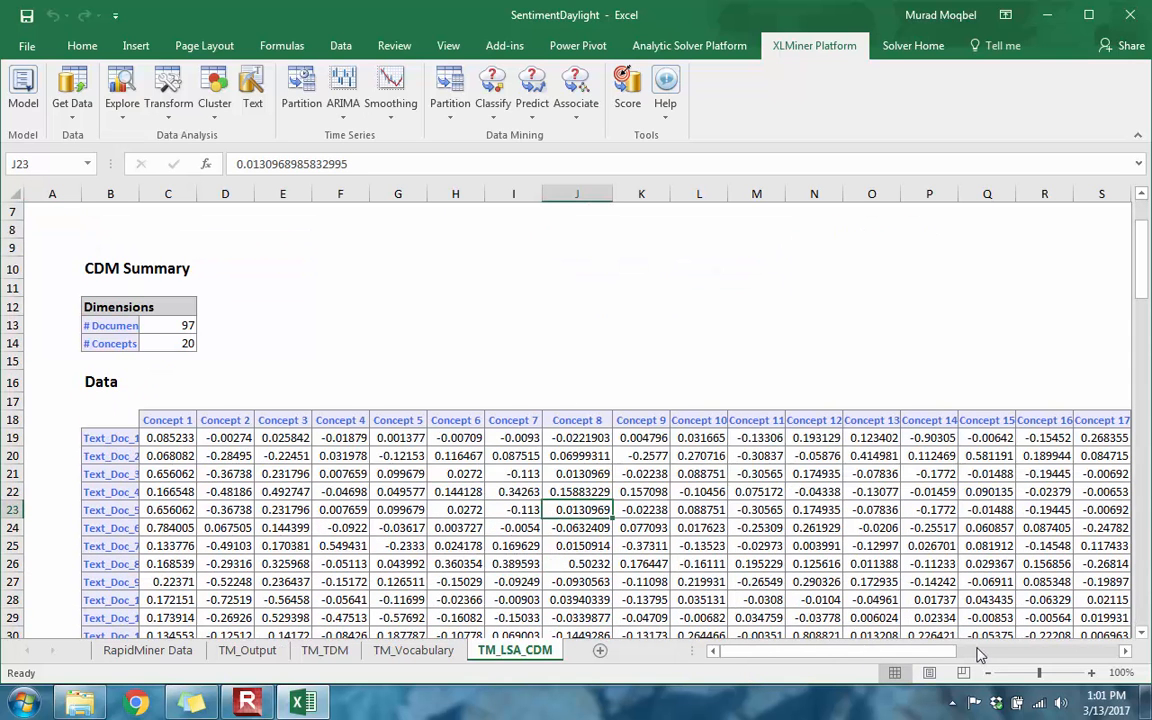
pyautogui.moveTo(957, 651); pyautogui.dragTo(855, 657)
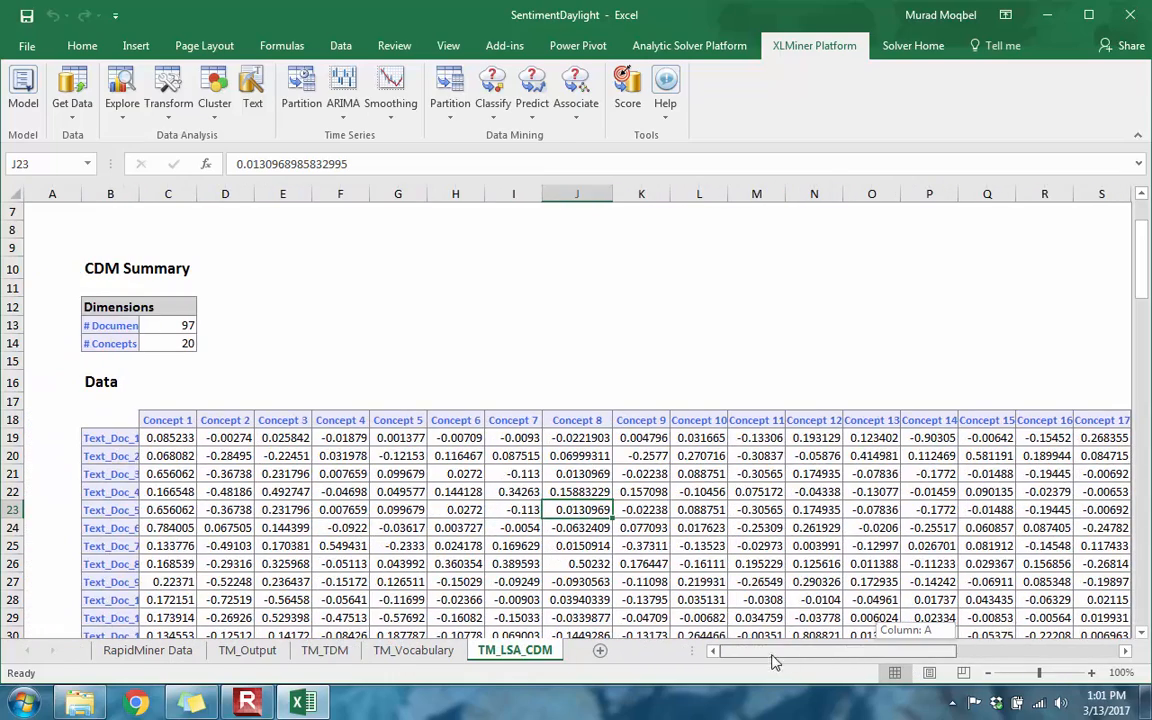
pyautogui.moveTo(773, 661); pyautogui.dragTo(770, 660)
# Step: Enter "A" in cell B18 as the header above the document names on the TM_LSA_CDM sheet
pyautogui.click(125, 421)
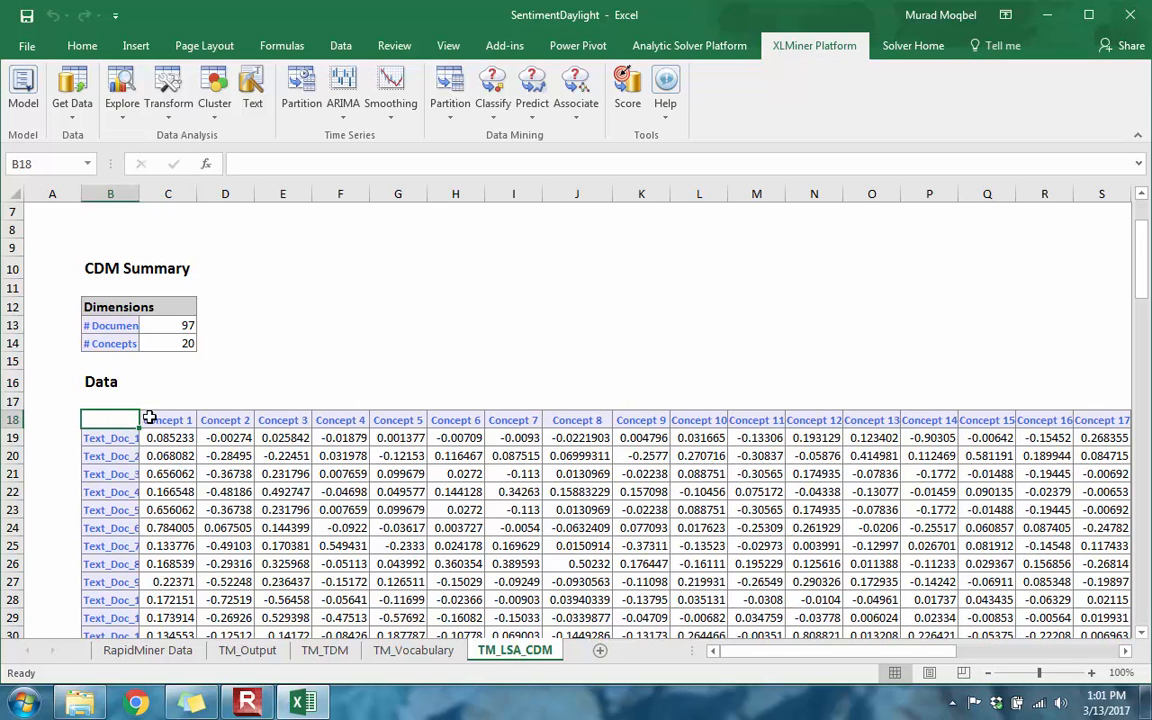
pyautogui.write('A')
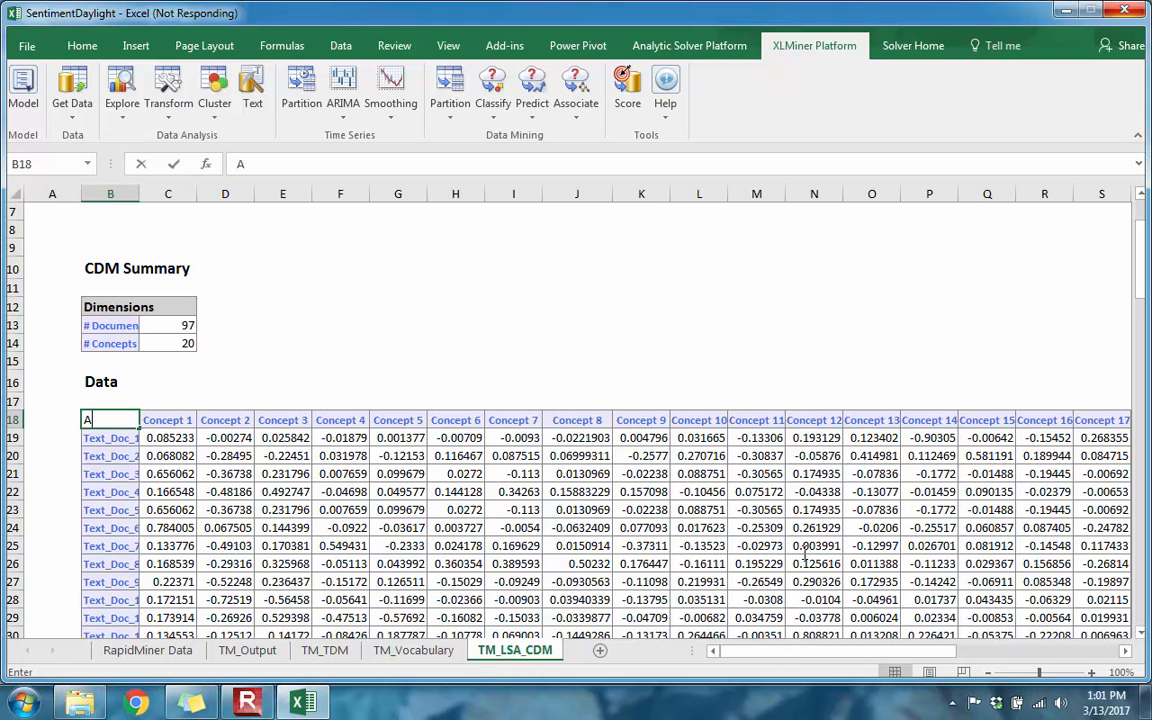
pyautogui.click(813, 545)
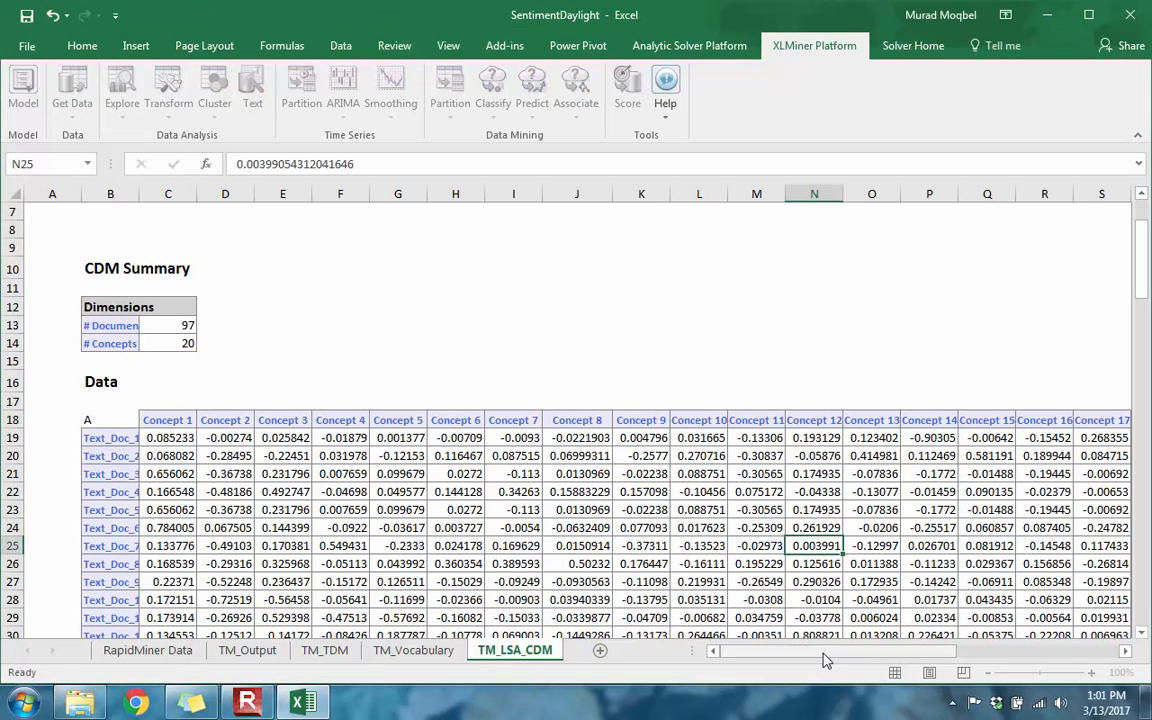
# Step: Examine the concept columns and the first document's row through Concept 20, and select the empty header cell W18 beside the matrix
pyautogui.moveTo(851, 651); pyautogui.dragTo(962, 656)
pyautogui.click(800, 420)
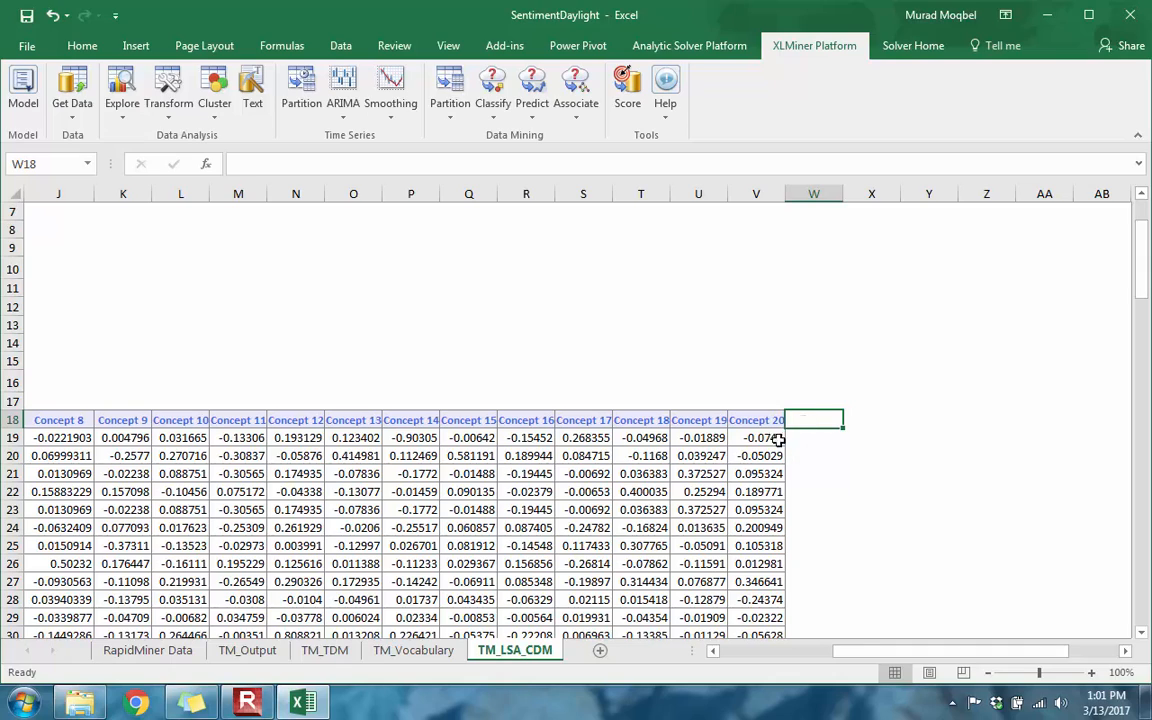
pyautogui.moveTo(860, 657); pyautogui.dragTo(762, 682)
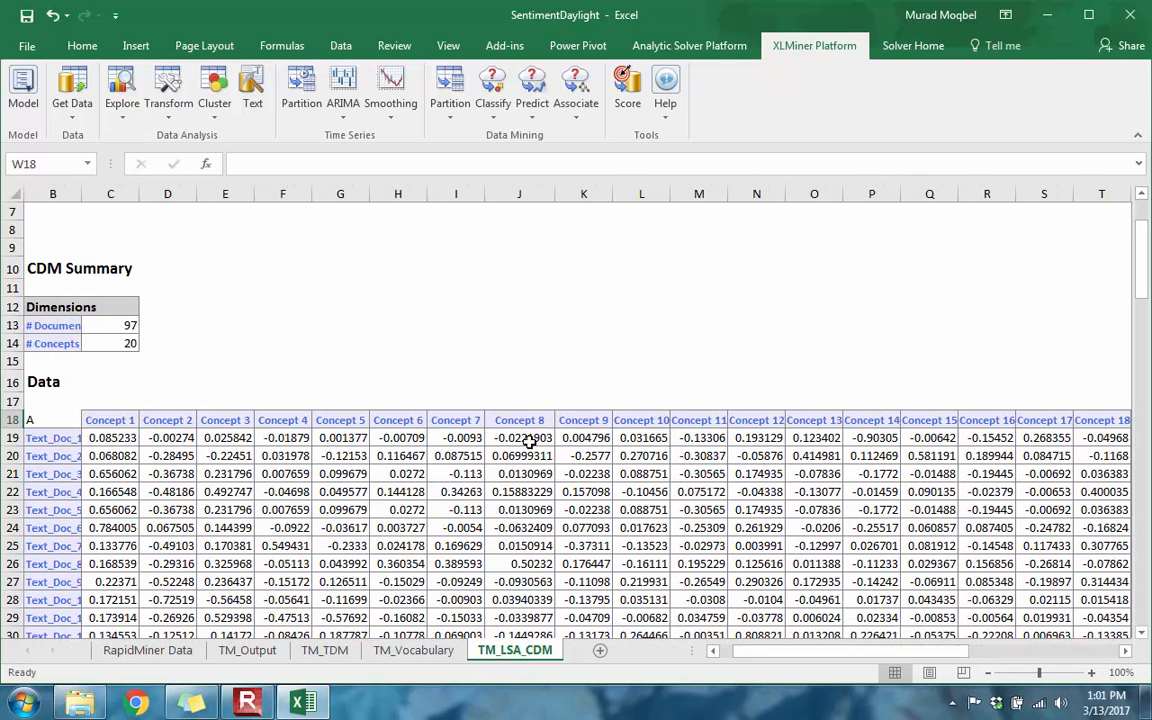
pyautogui.moveTo(770, 657); pyautogui.dragTo(750, 650)
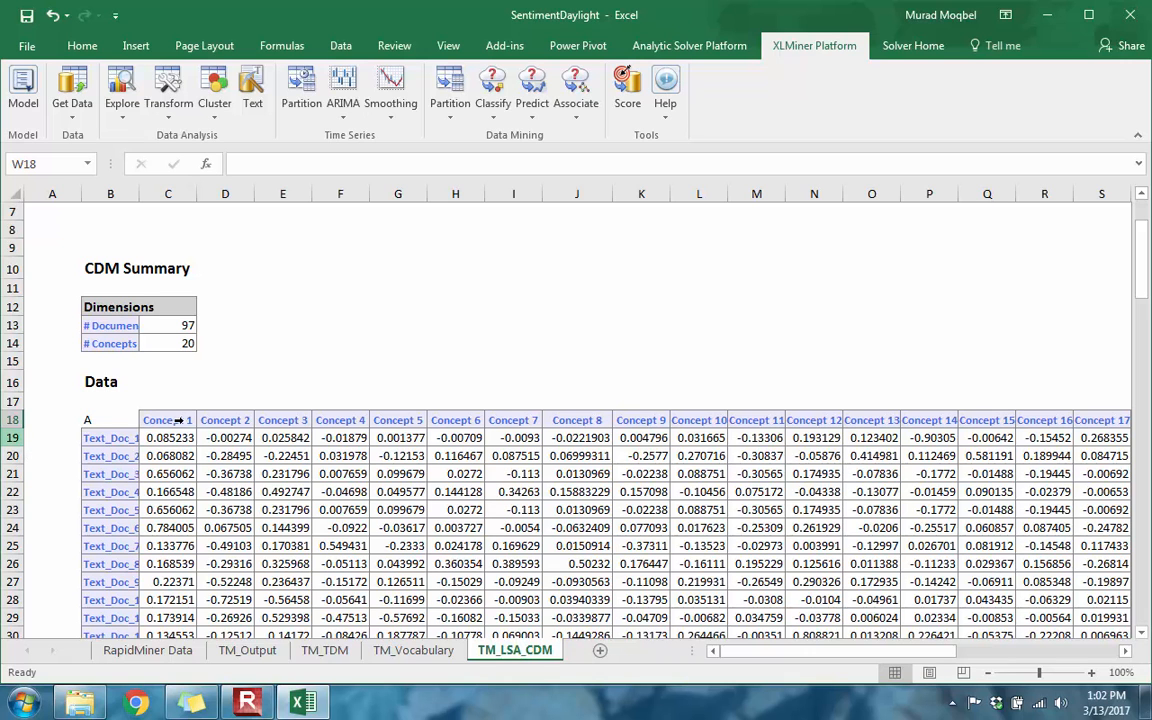
pyautogui.click(13, 437)
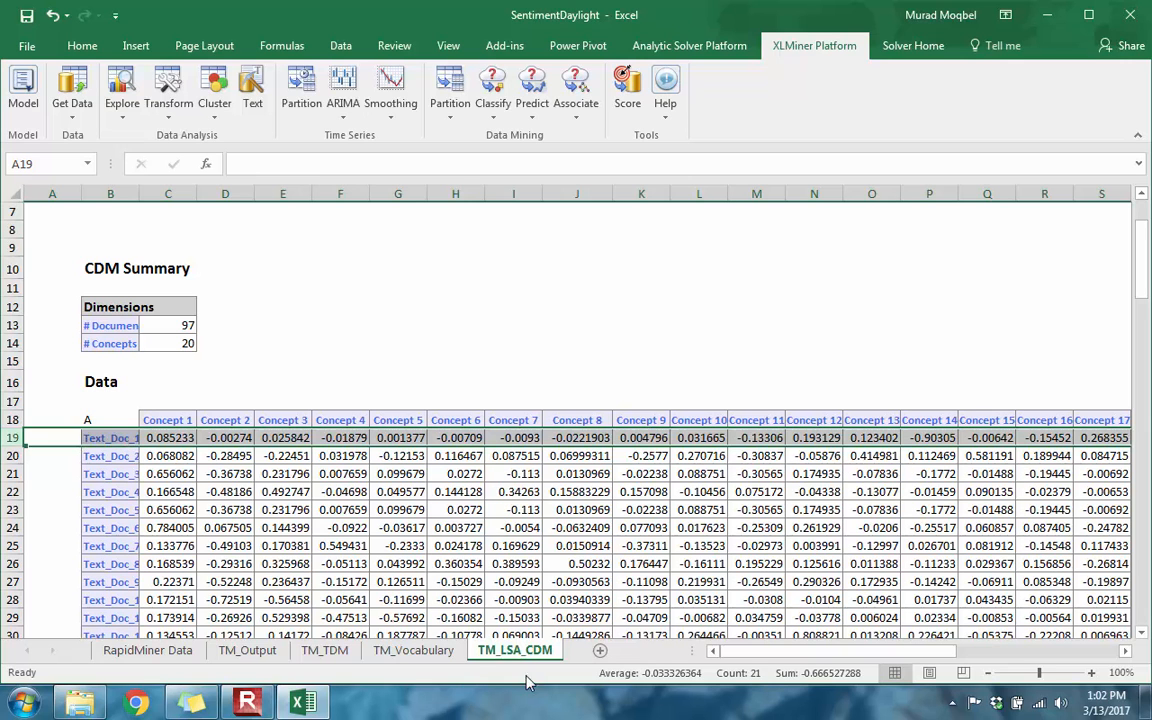
pyautogui.moveTo(762, 657); pyautogui.dragTo(883, 655)
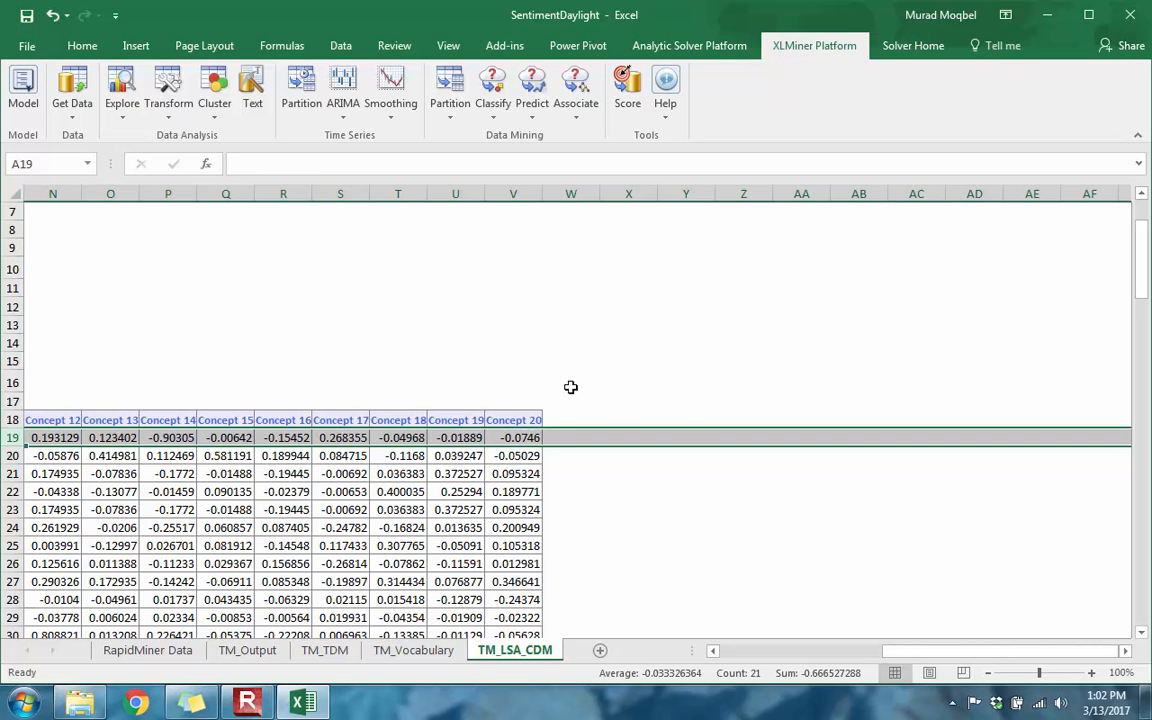
pyautogui.click(552, 418)
# Step: Copy the subjectivity column with its header, N1:N98, from the RapidMiner Data sheet
pyautogui.click(146, 651)
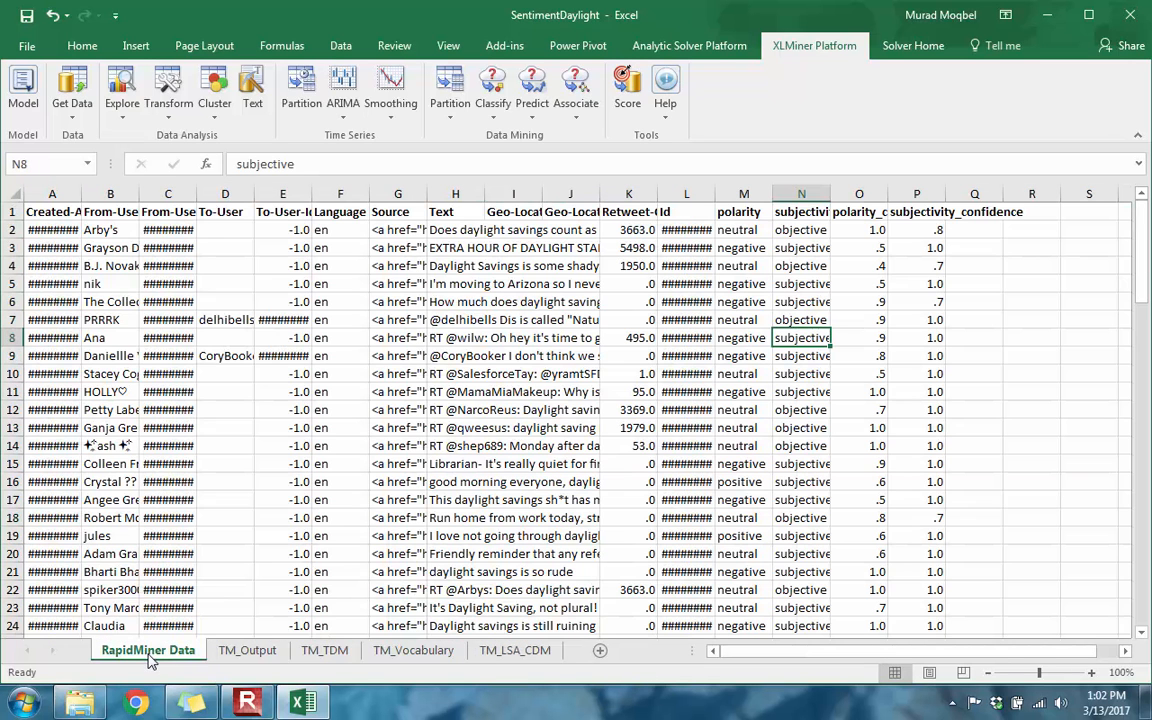
pyautogui.click(802, 264)
pyautogui.click(806, 214)
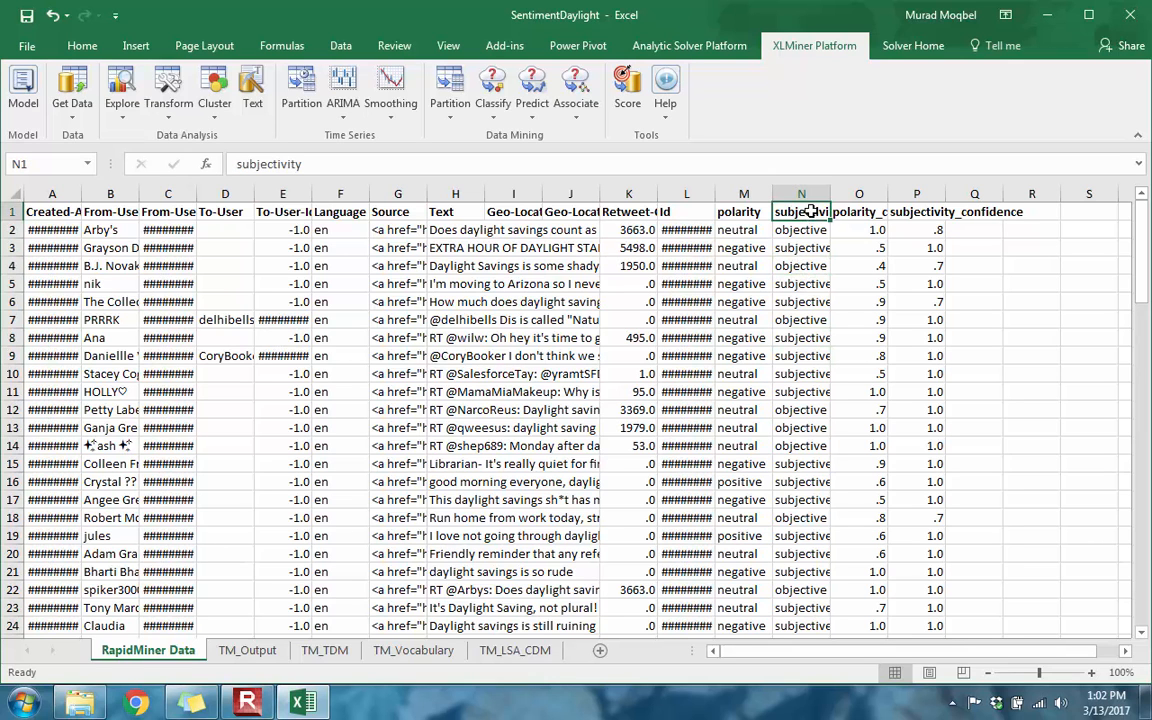
pyautogui.moveTo(812, 213); pyautogui.dragTo(805, 588)
pyautogui.click(810, 212)
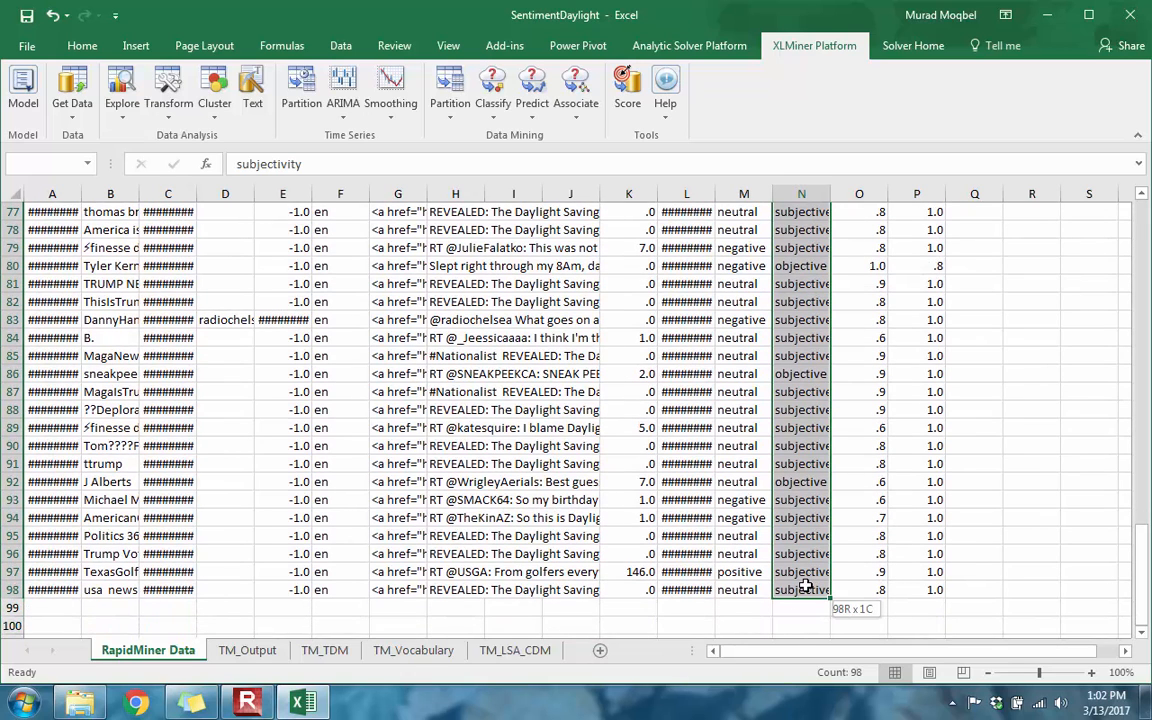
pyautogui.moveTo(805, 588); pyautogui.dragTo(808, 598)
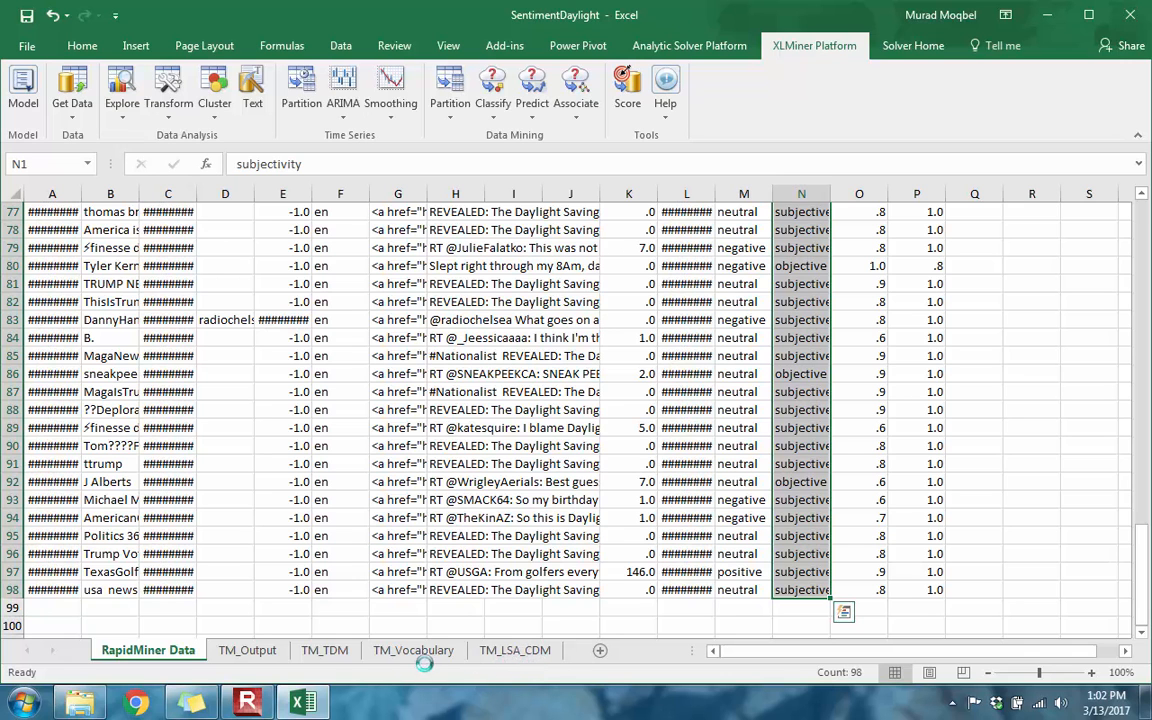
pyautogui.hotkey('ctrl', 'c')
# Step: Paste the subjectivity labels at W18 on the TM_LSA_CDM sheet and fit column W's width to its contents
pyautogui.click(515, 650)
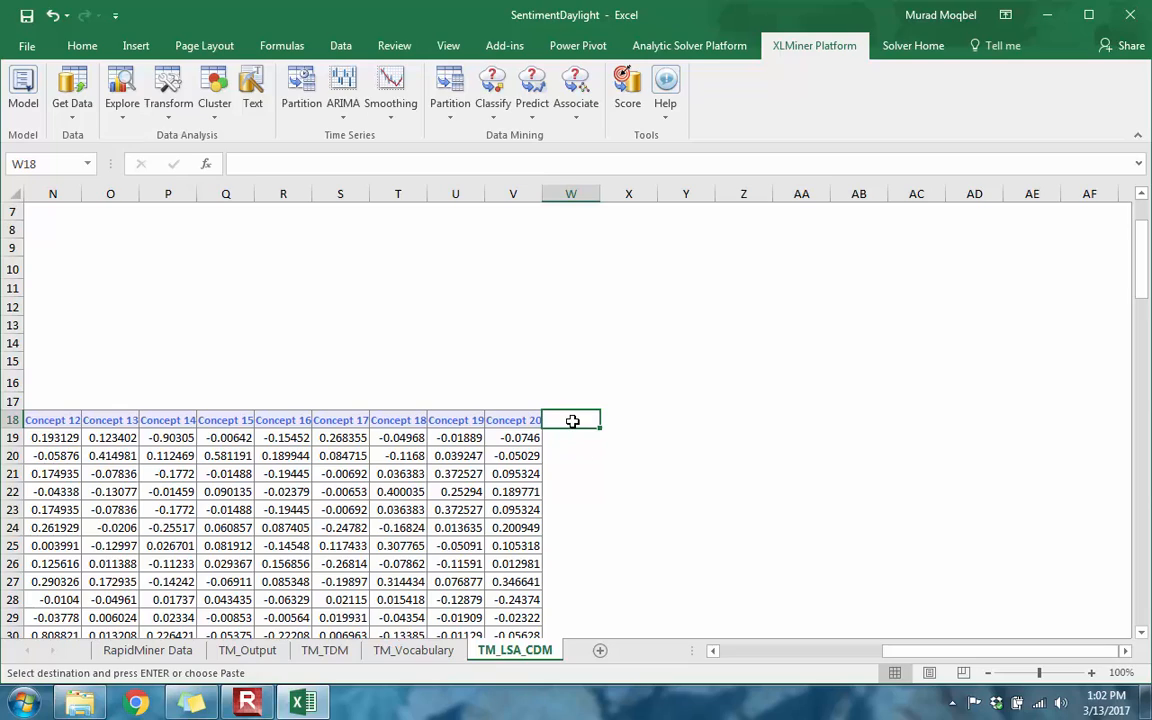
pyautogui.hotkey('ctrl', 'v')
pyautogui.moveTo(1141, 250); pyautogui.dragTo(1025, 530)
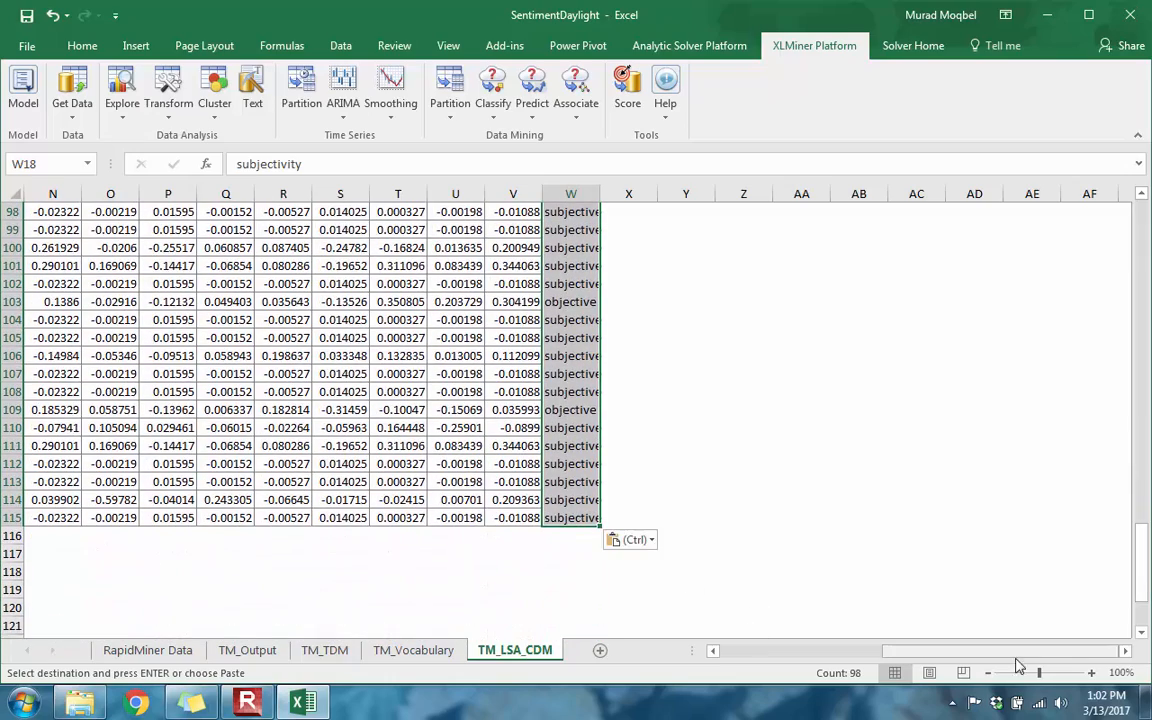
pyautogui.scroll(18, 700, 561)
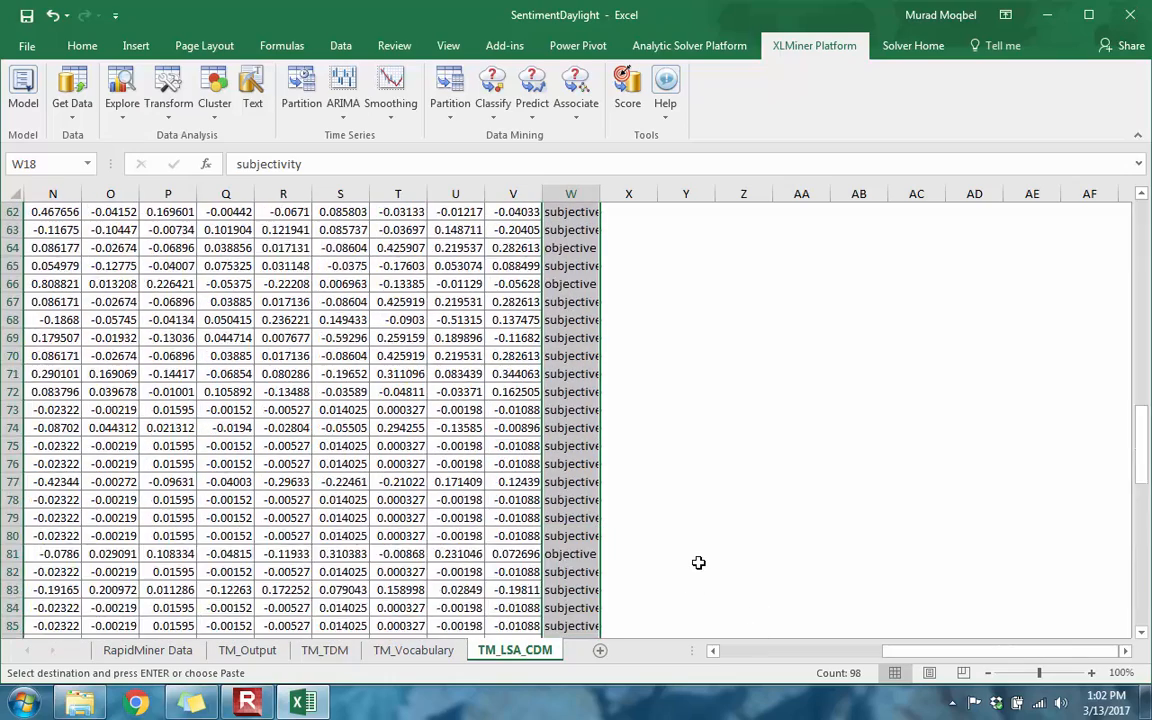
pyautogui.scroll(13, 698, 563)
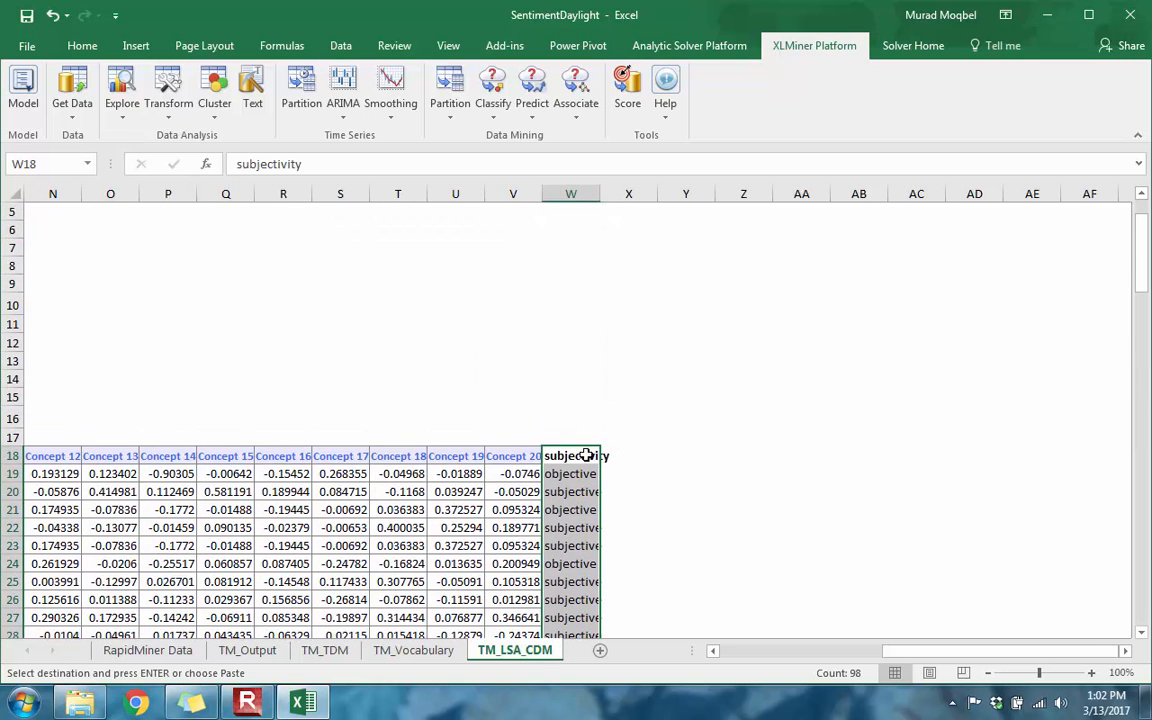
pyautogui.doubleClick(601, 195)
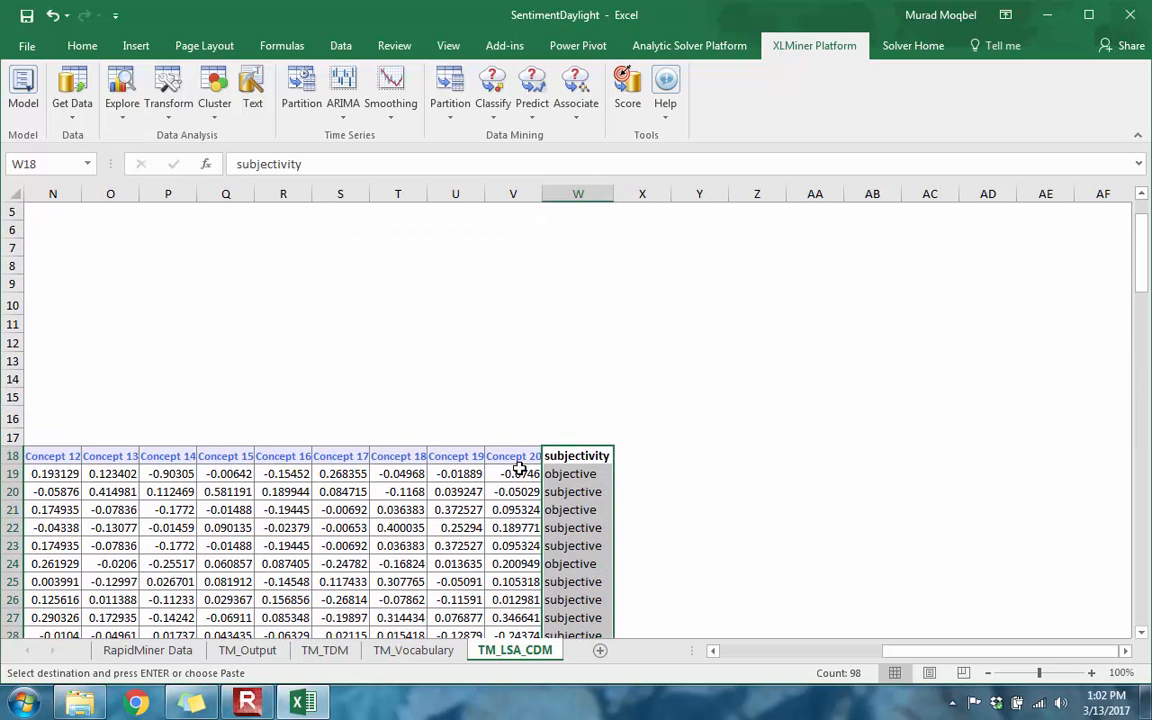
# Step: Start an XLMiner logistic regression on the TM_LSA_CDM data and set subjectivity as the output variable
pyautogui.moveTo(912, 657); pyautogui.dragTo(824, 669)
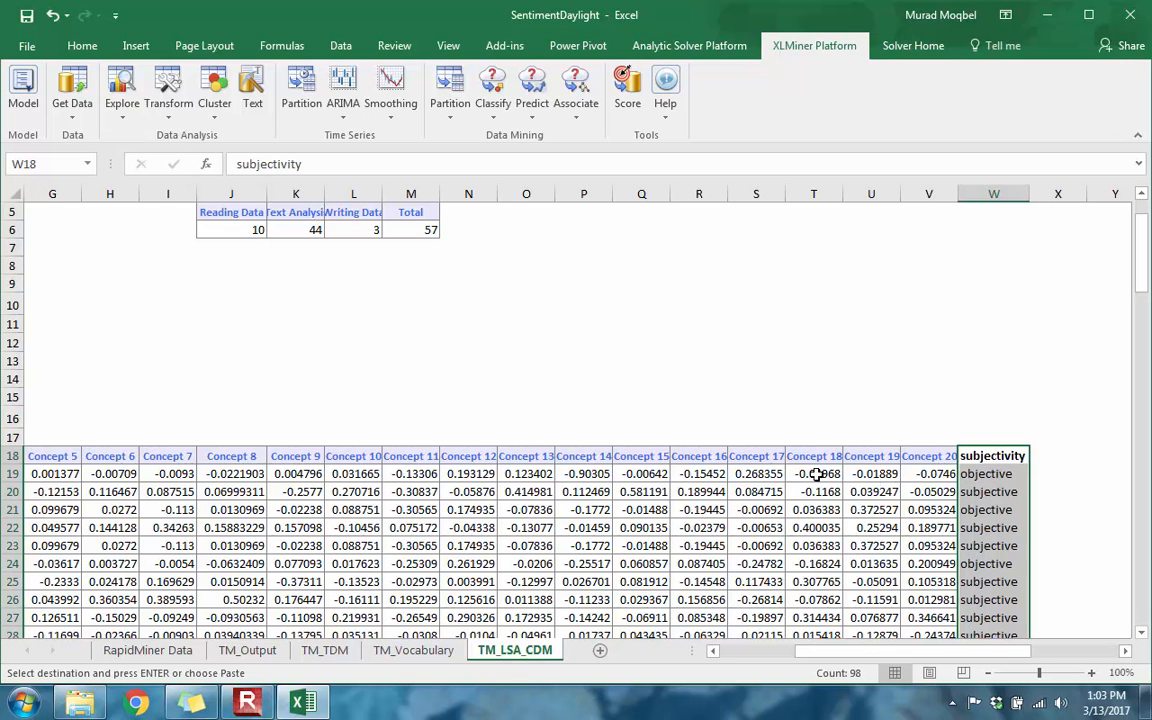
pyautogui.click(981, 478)
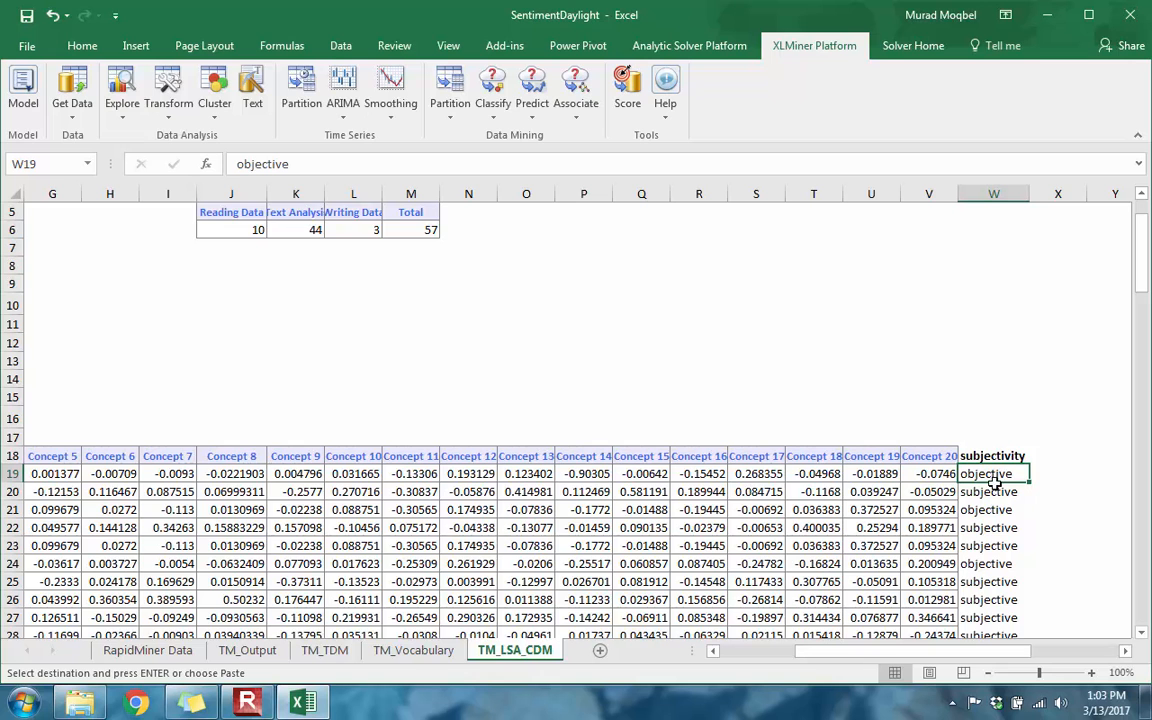
pyautogui.scroll(-1, 1000, 472)
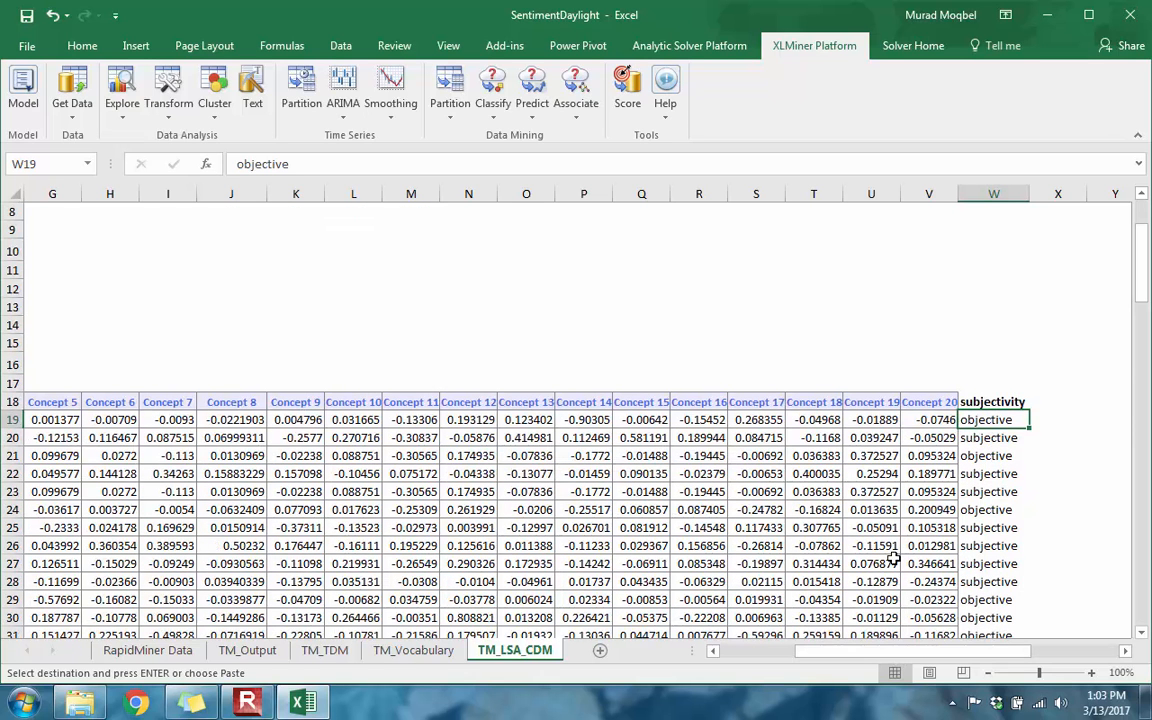
pyautogui.click(492, 110)
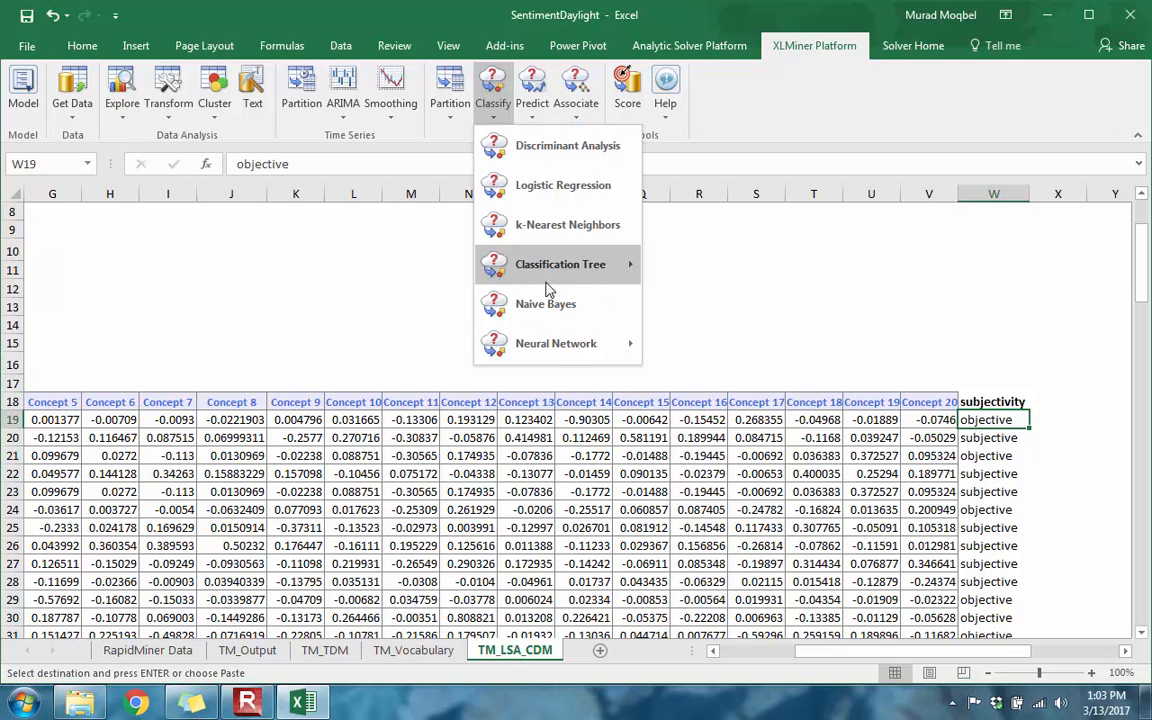
pyautogui.click(590, 197)
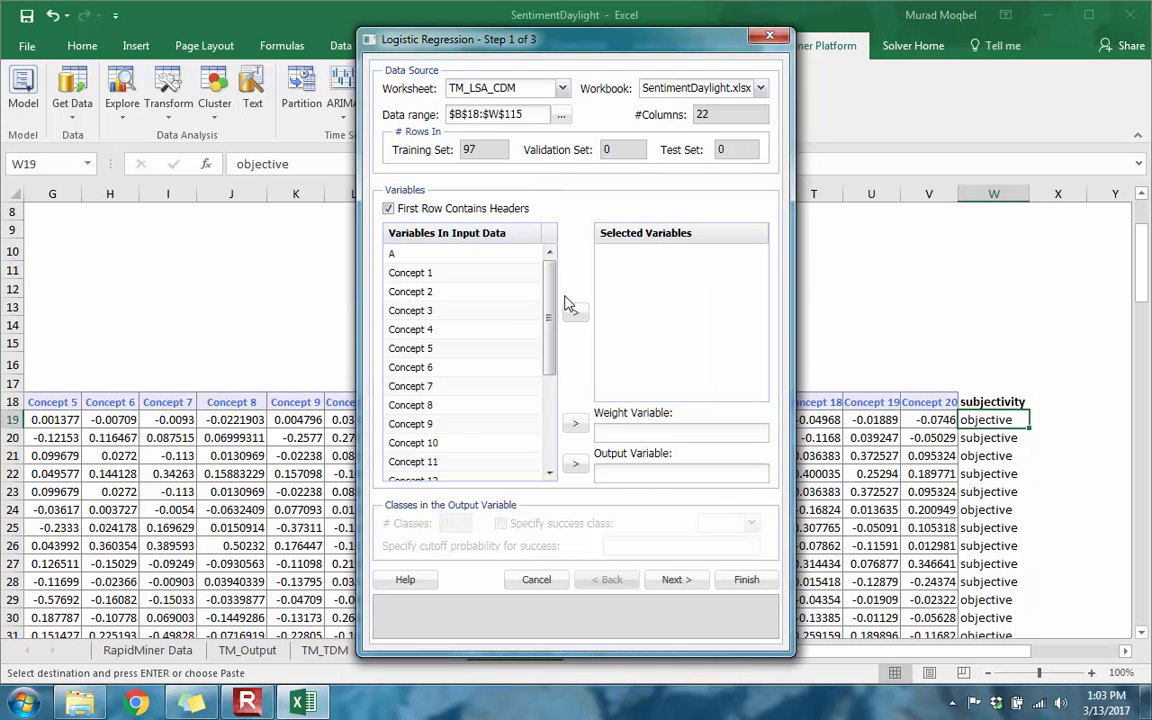
pyautogui.moveTo(550, 317); pyautogui.dragTo(549, 405)
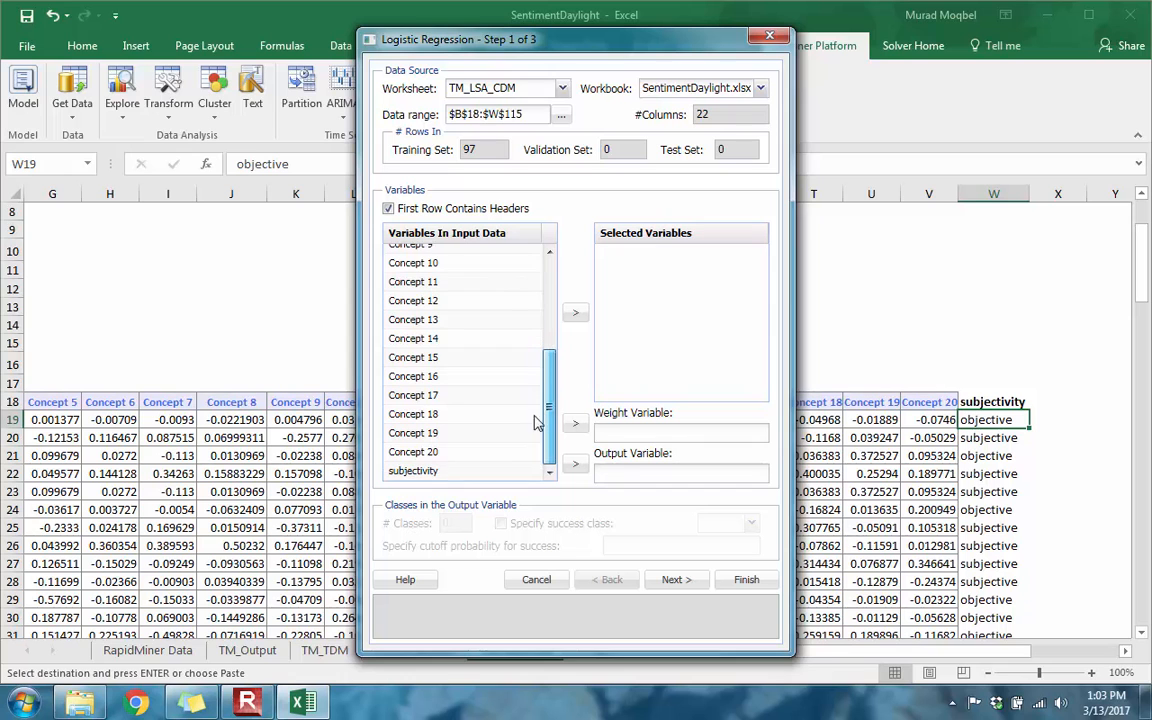
pyautogui.click(530, 468)
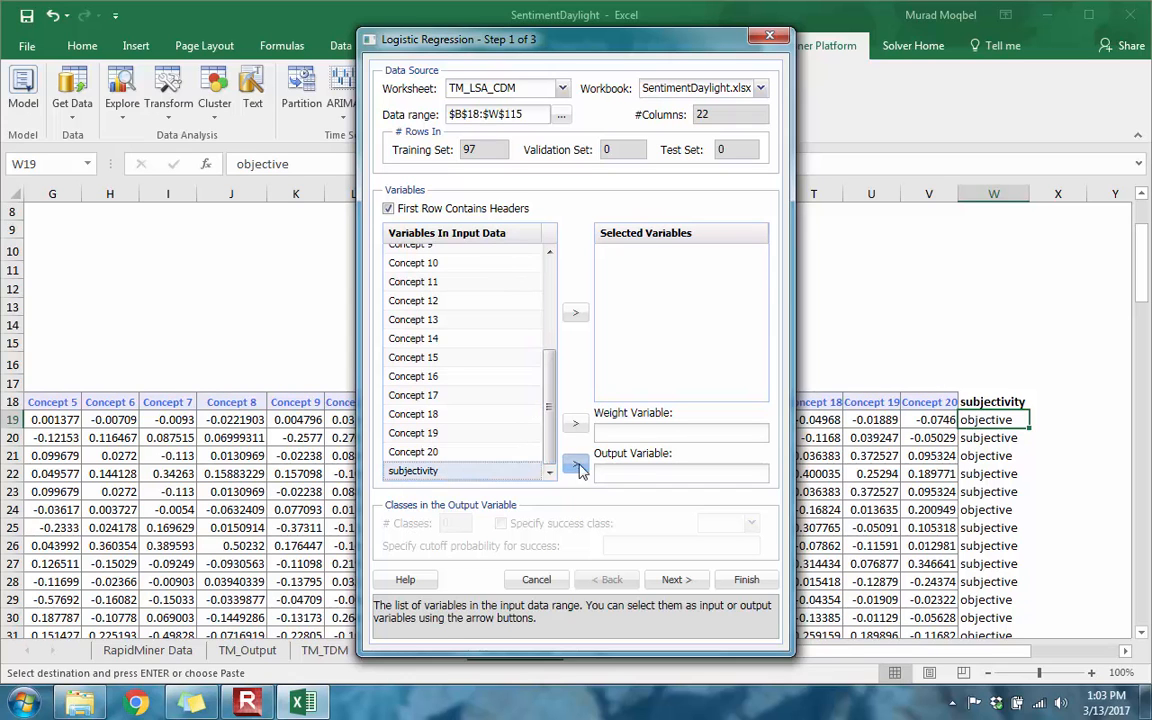
# Step: Add Concept 1 through Concept 20 as the selected variables and keep subjective as the success class
pyautogui.scroll(3, 495, 300)
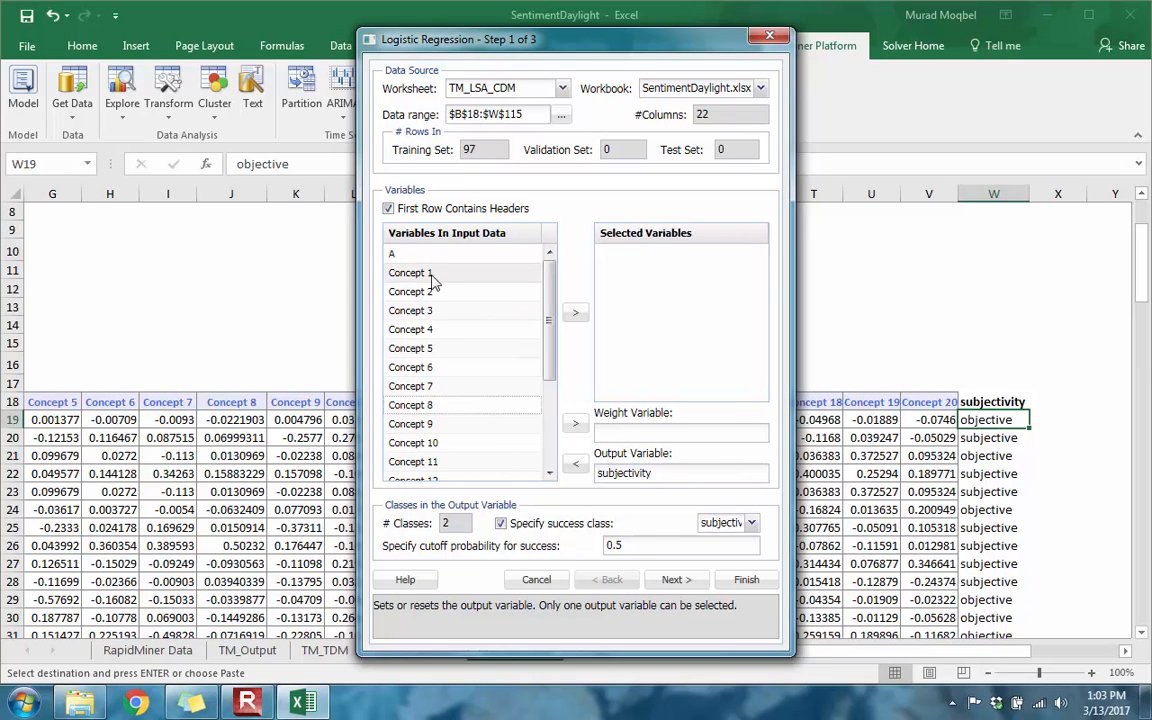
pyautogui.scroll(-3, 490, 380)
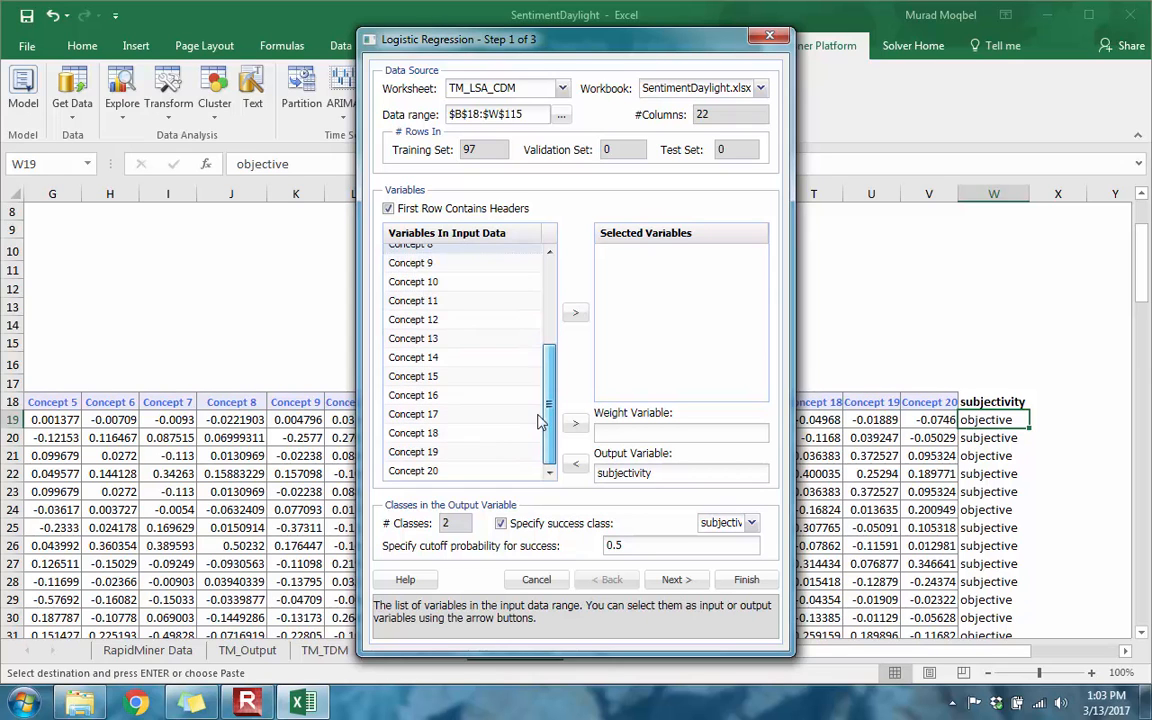
pyautogui.keyDown('shift'); pyautogui.click(483, 470); pyautogui.keyUp('shift')
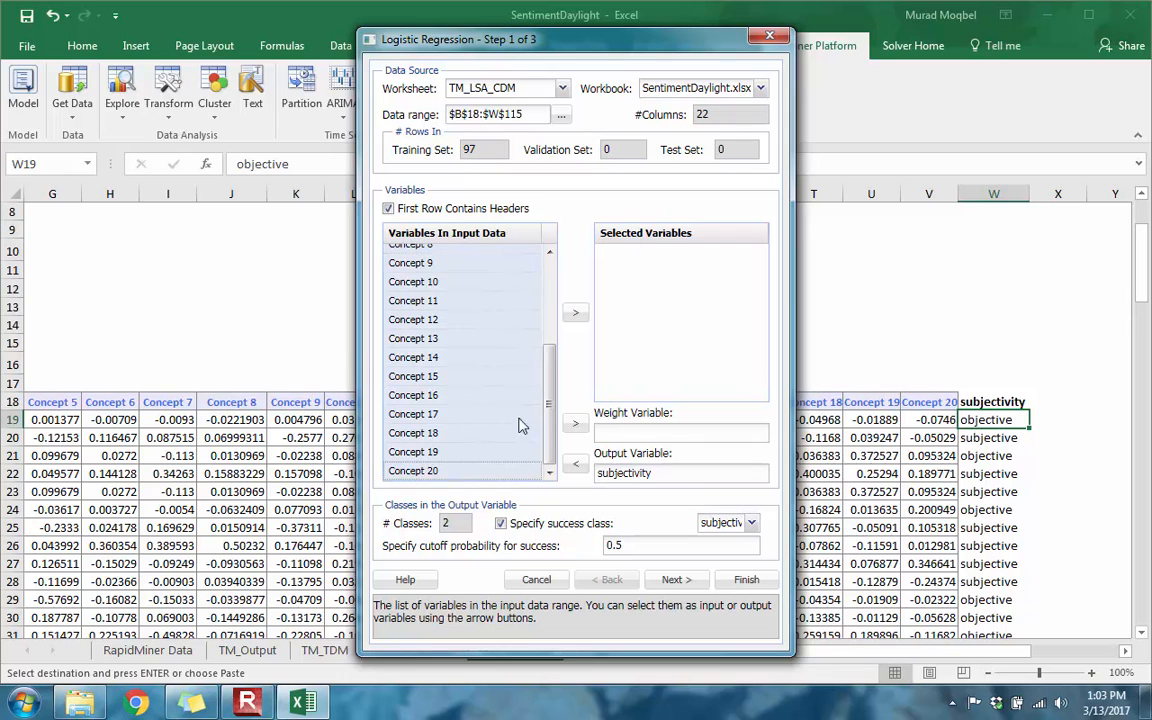
pyautogui.moveTo(553, 400); pyautogui.dragTo(550, 312)
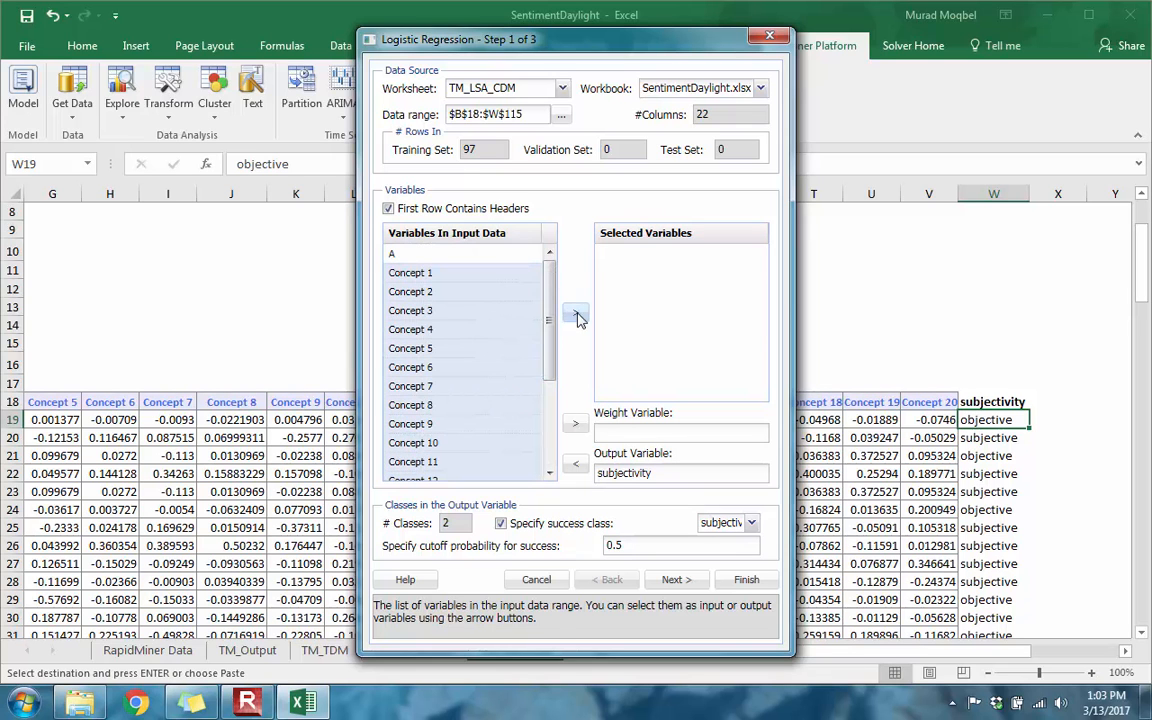
pyautogui.click(575, 312)
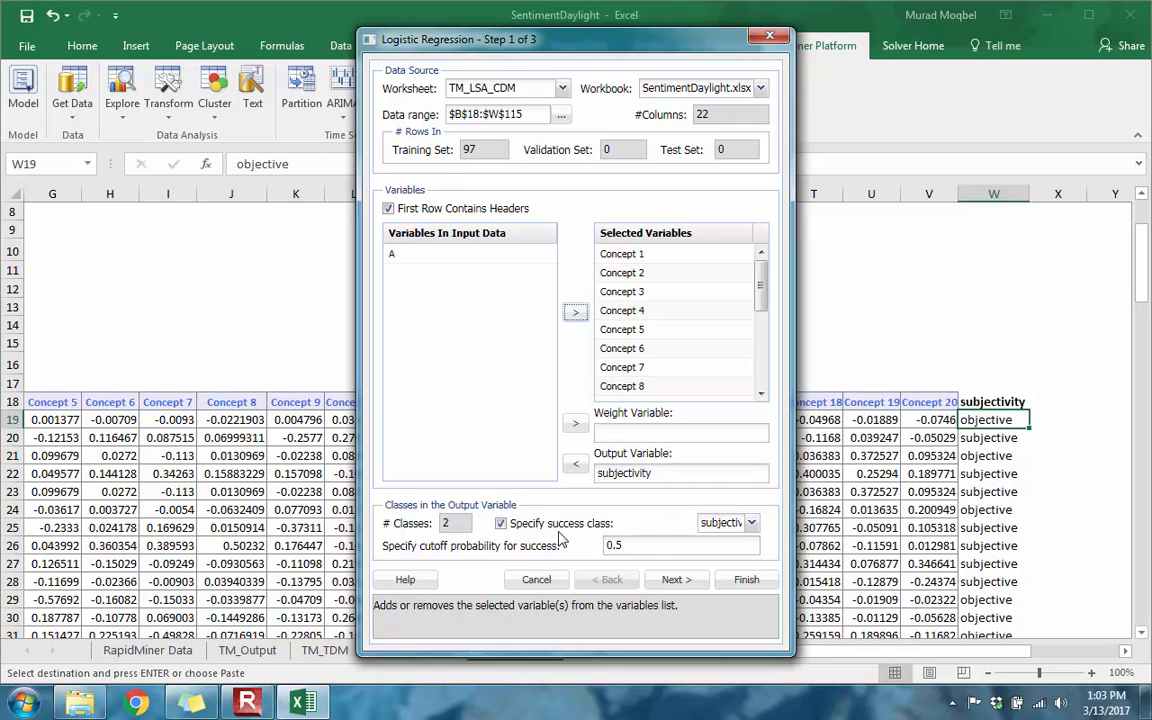
pyautogui.click(752, 528)
pyautogui.click(722, 563)
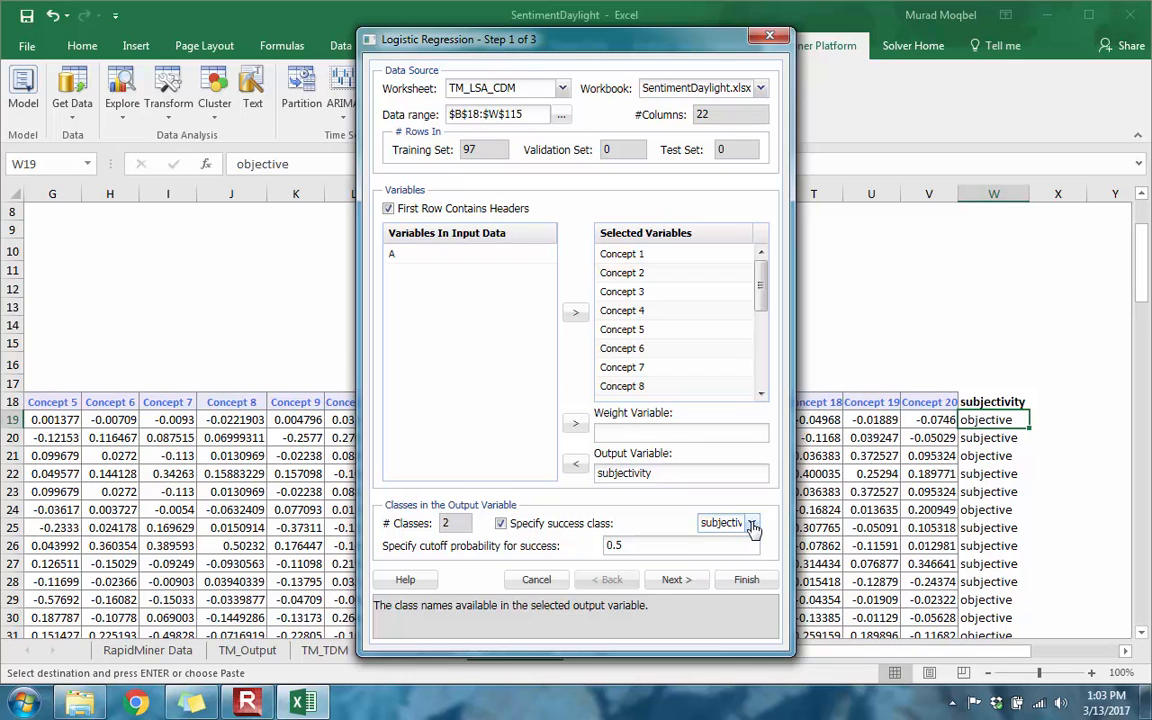
pyautogui.click(672, 581)
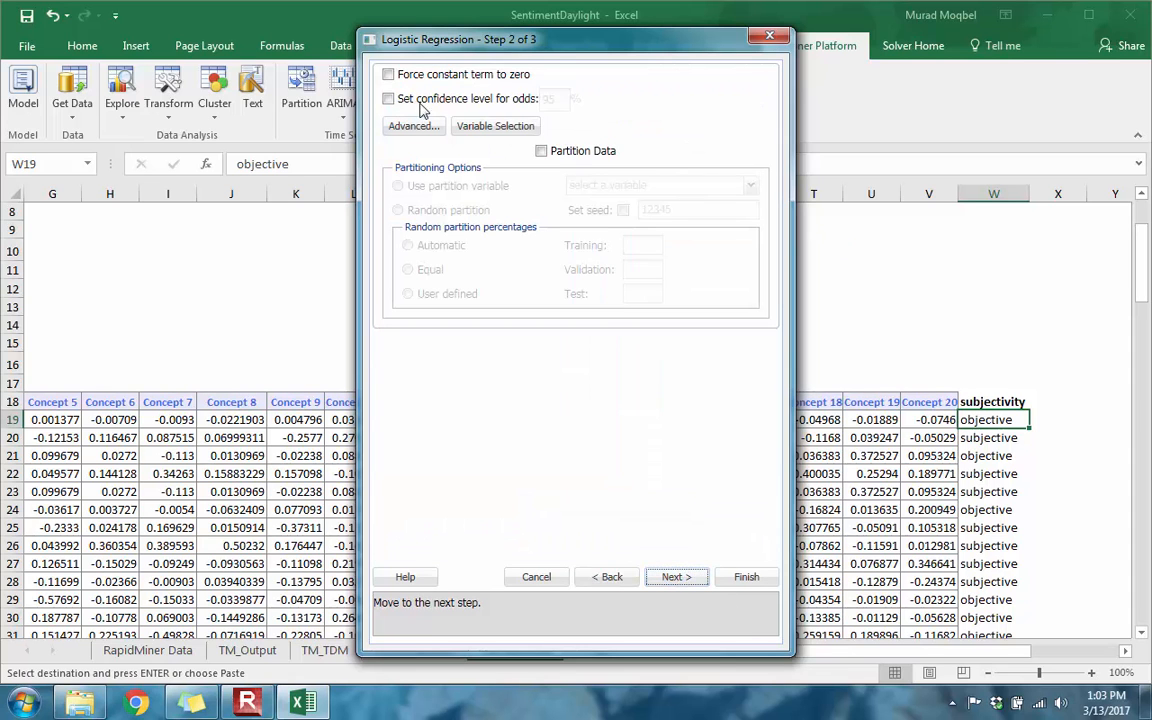
# Step: Run the logistic regression with a 95% confidence level for odds and a random 60/40 training/validation partition using seed 12345
pyautogui.click(389, 100)
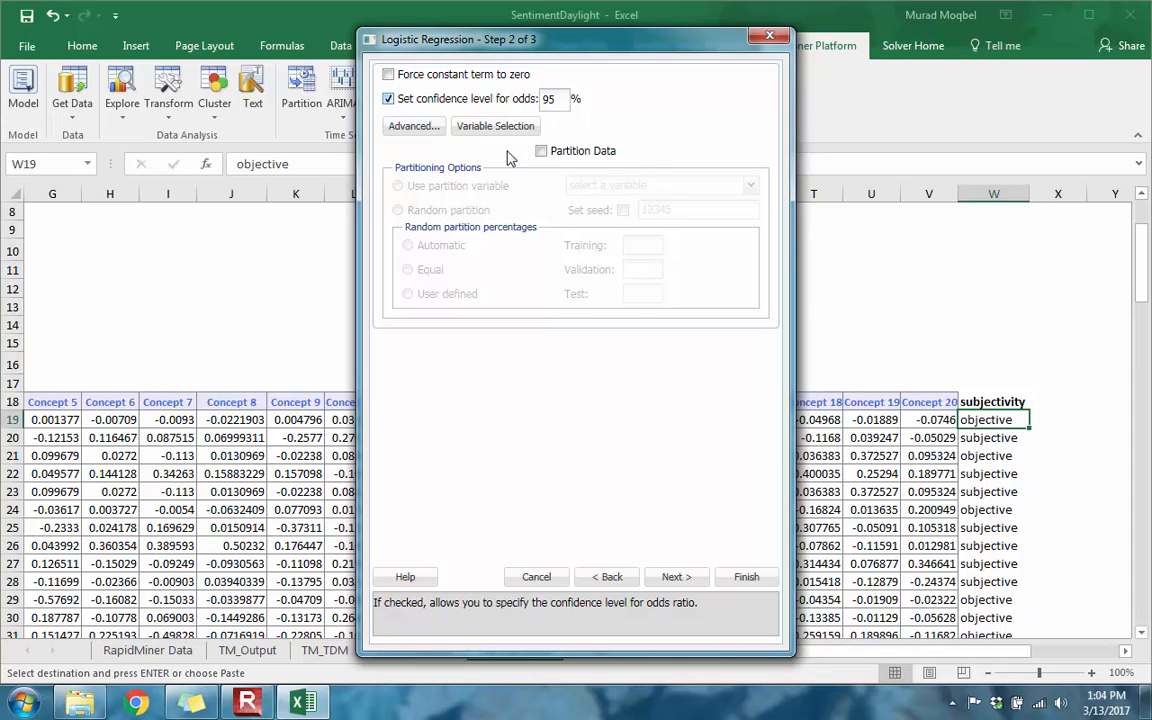
pyautogui.click(544, 154)
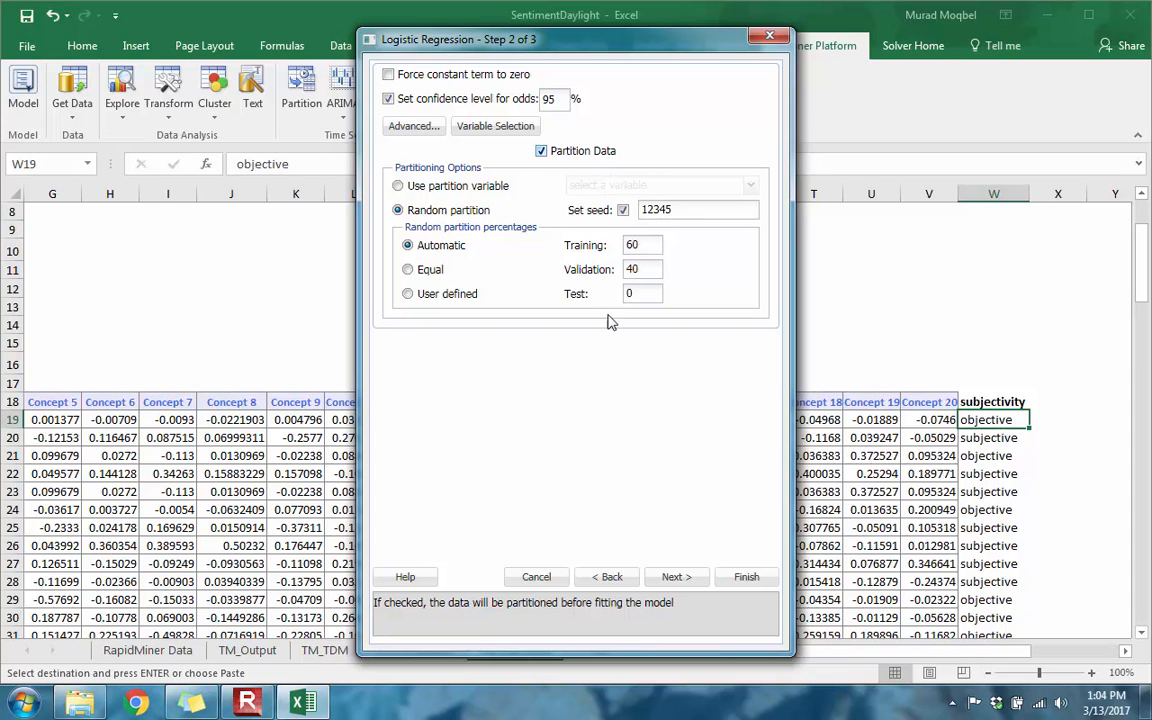
pyautogui.click(676, 578)
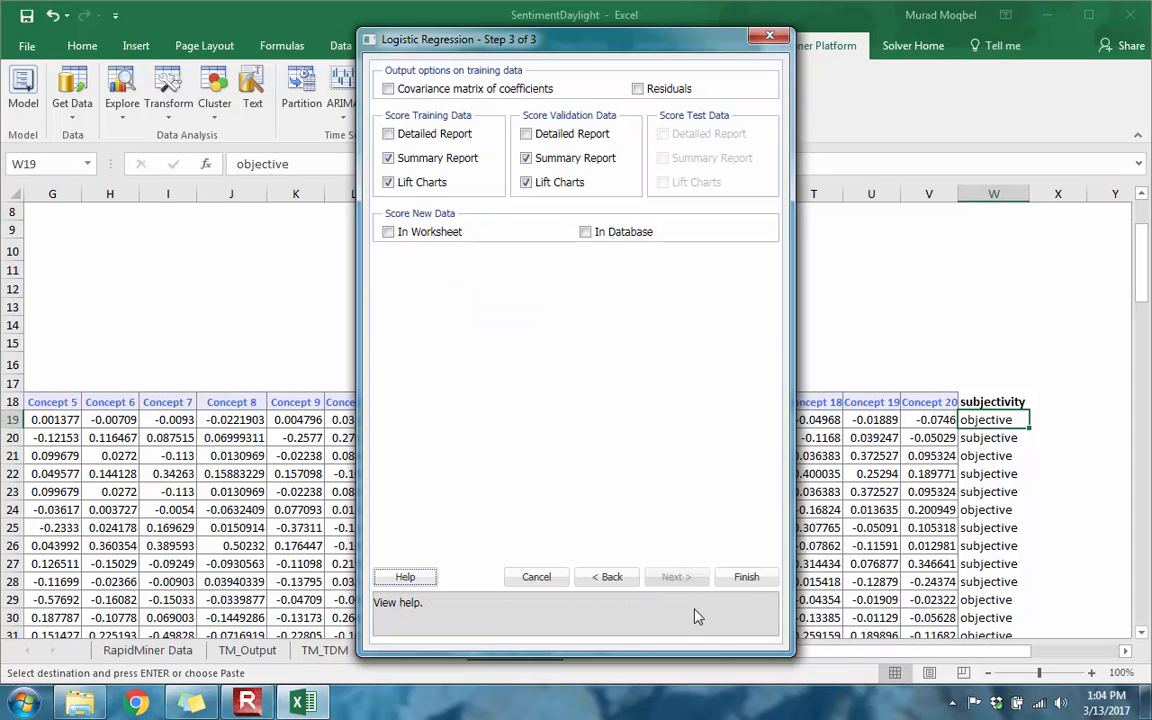
pyautogui.click(747, 578)
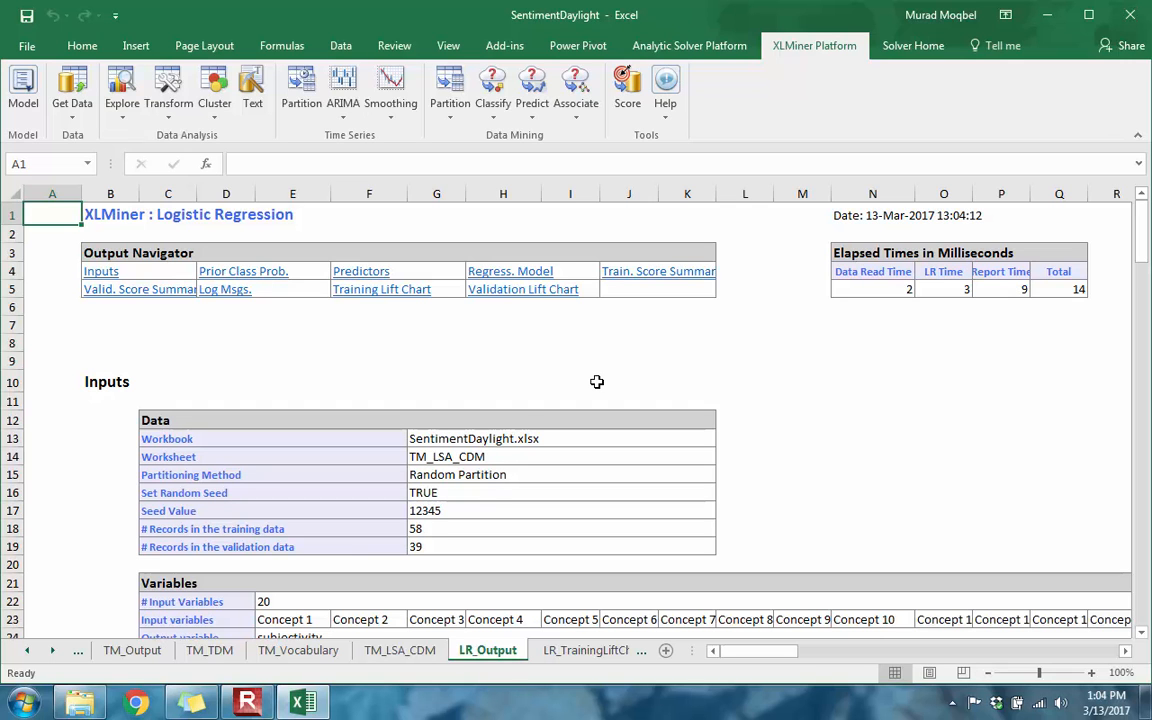
# Step: Examine the training data's error report and overall percent error on the LR_Output sheet
pyautogui.click(172, 297)
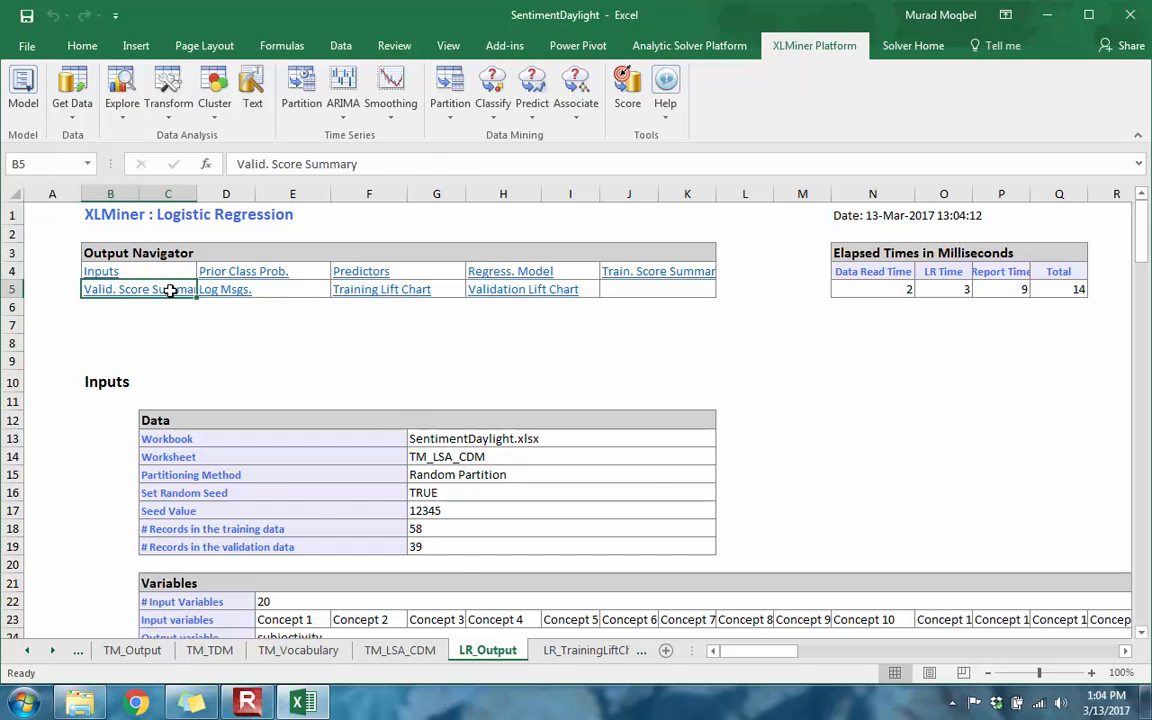
pyautogui.scroll(-2, 320, 400)
pyautogui.scroll(-1, 340, 417)
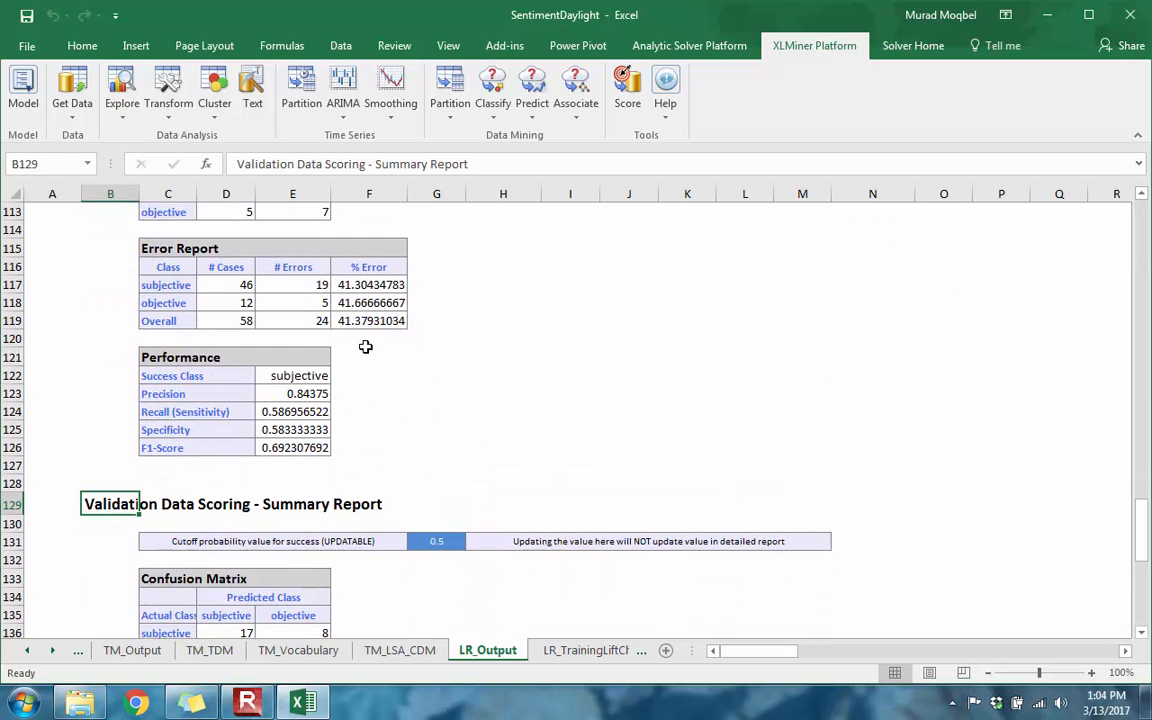
pyautogui.click(376, 321)
pyautogui.scroll(1, 386, 345)
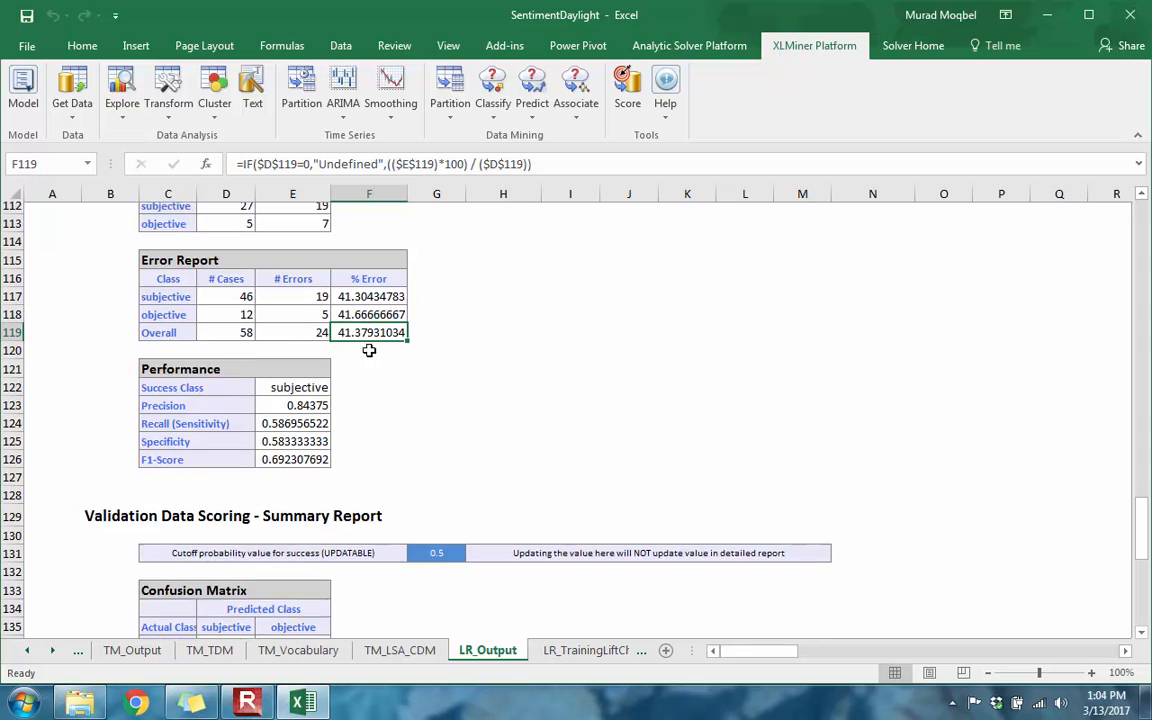
# Step: Examine the validation data's confusion matrix, error report and performance measures, and compare them with the training results
pyautogui.scroll(-1, 391, 404)
pyautogui.scroll(-6, 397, 424)
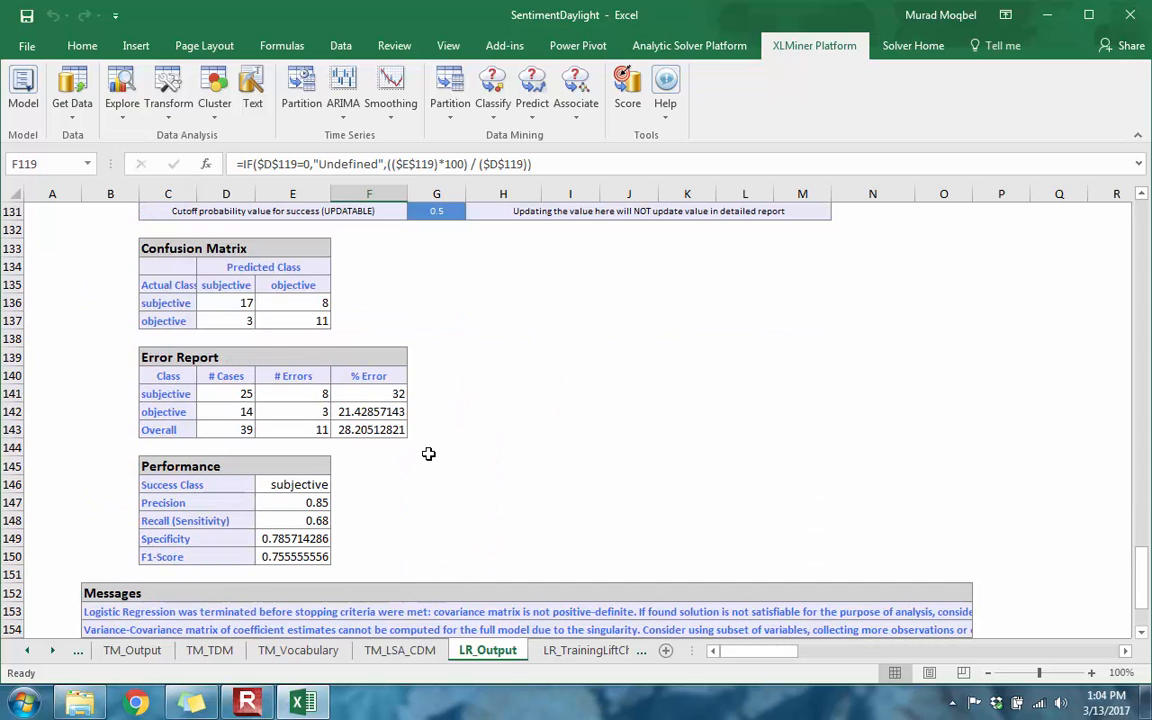
pyautogui.scroll(2, 428, 454)
pyautogui.click(394, 545)
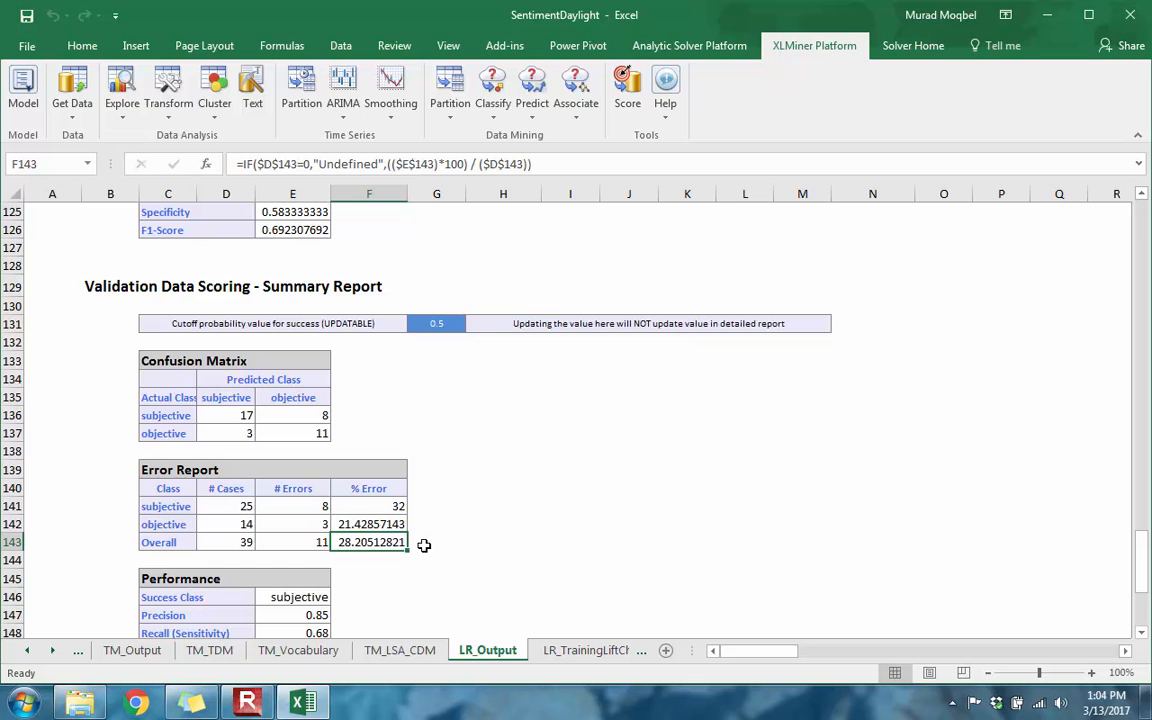
pyautogui.scroll(2, 424, 545)
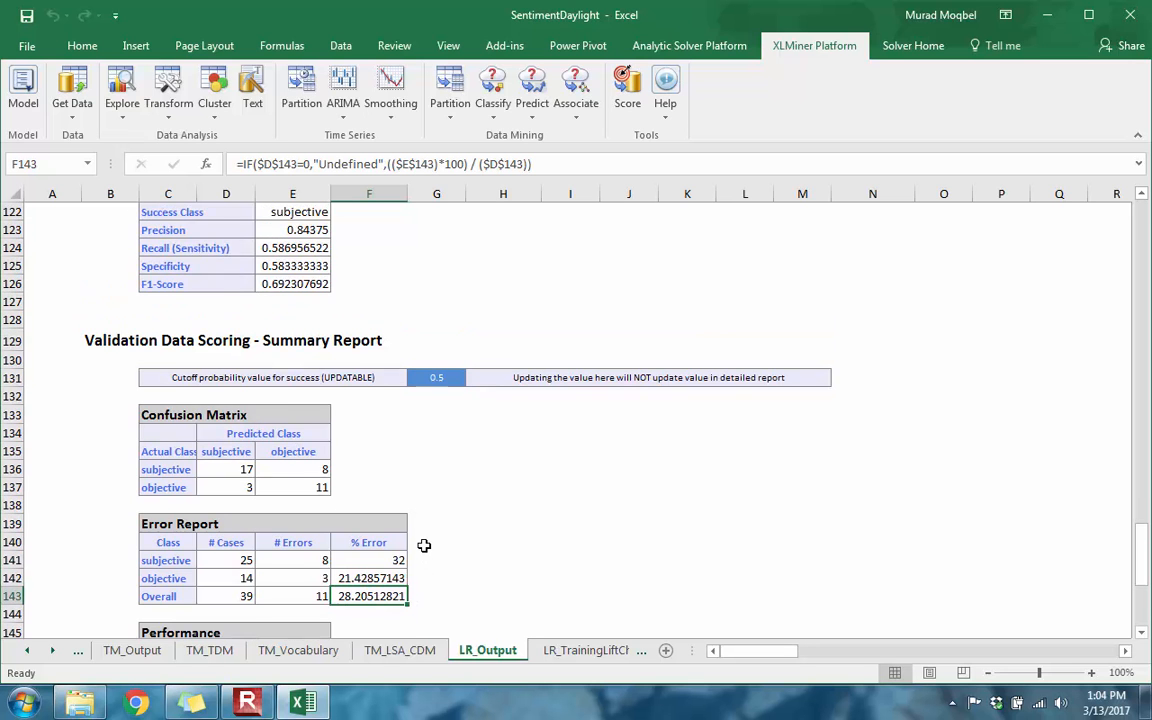
pyautogui.scroll(-4, 424, 545)
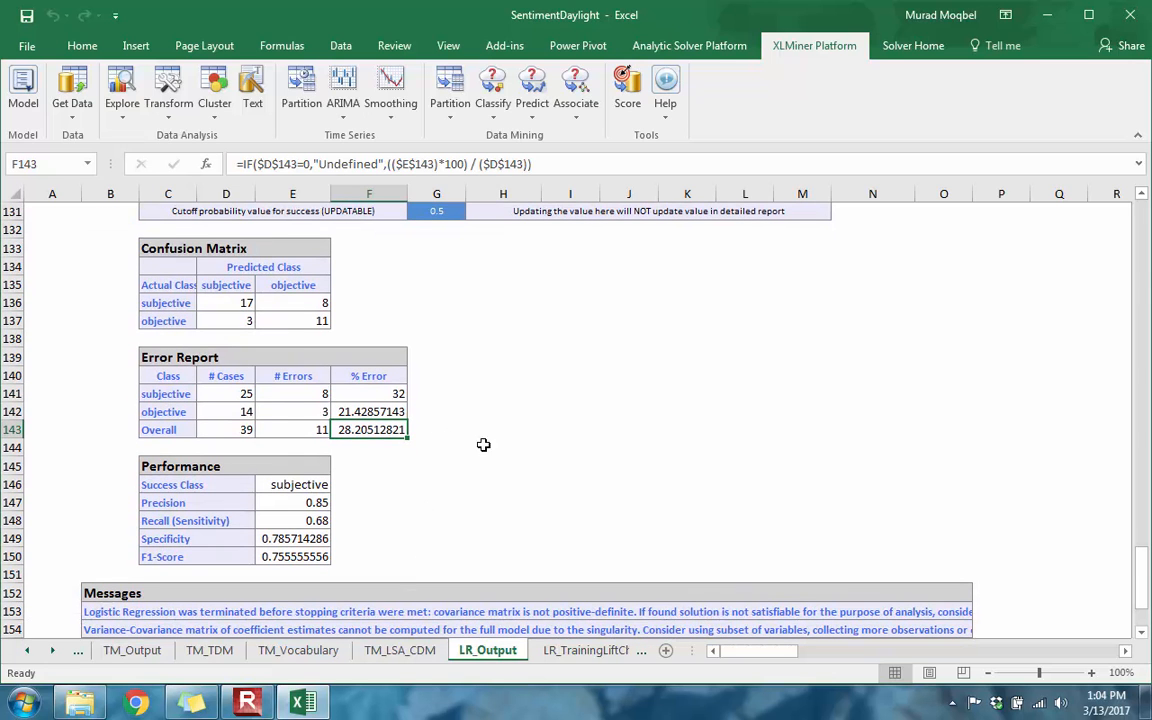
pyautogui.scroll(5, 450, 468)
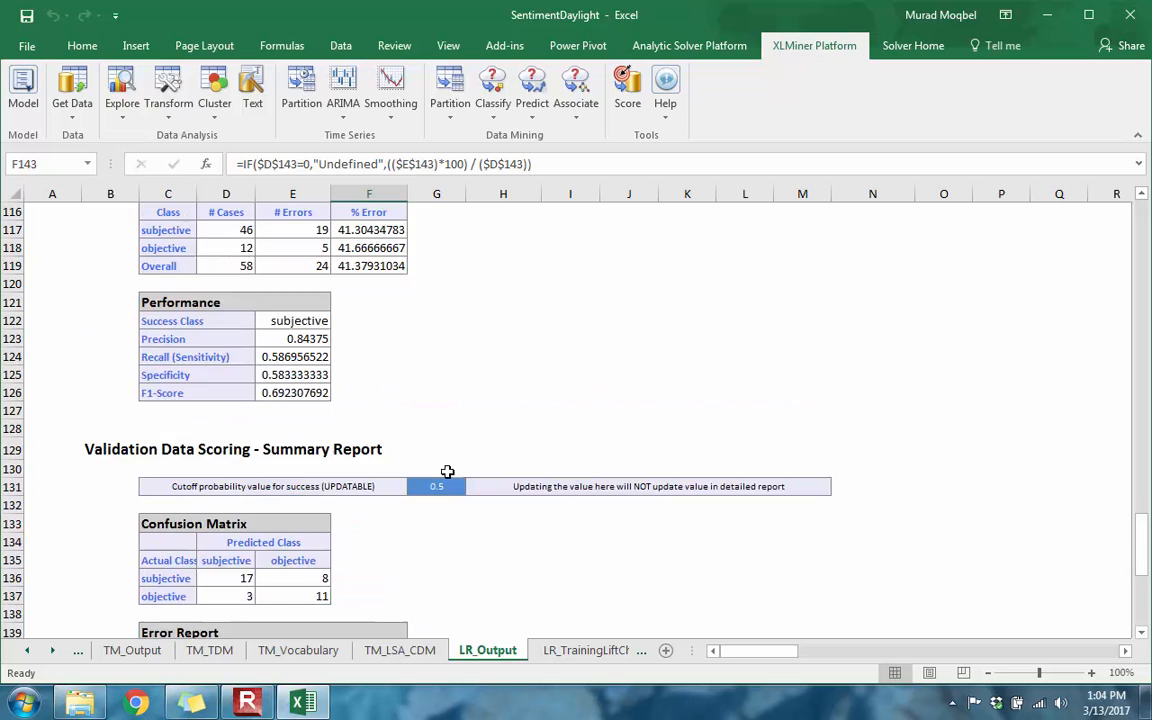
# Step: Set up a single classification tree on the TM_LSA_CDM data with the Concept 1 to Concept 20 variables as inputs and subjectivity as output
pyautogui.scroll(-4, 450, 468)
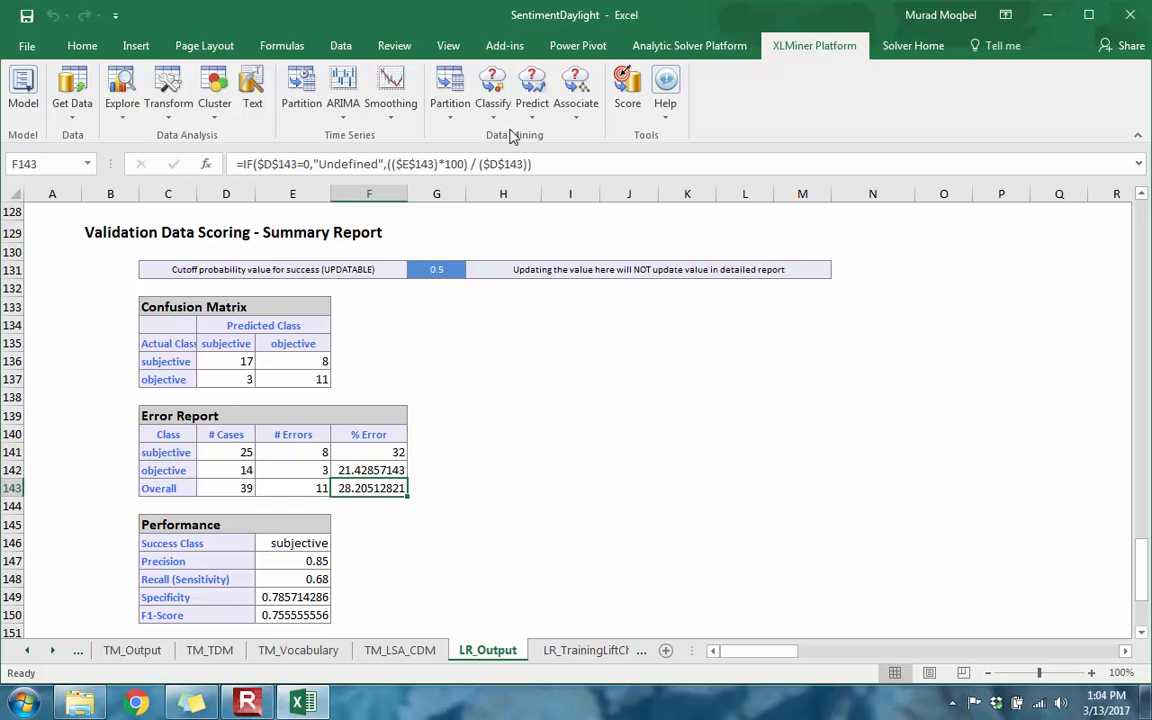
pyautogui.click(399, 650)
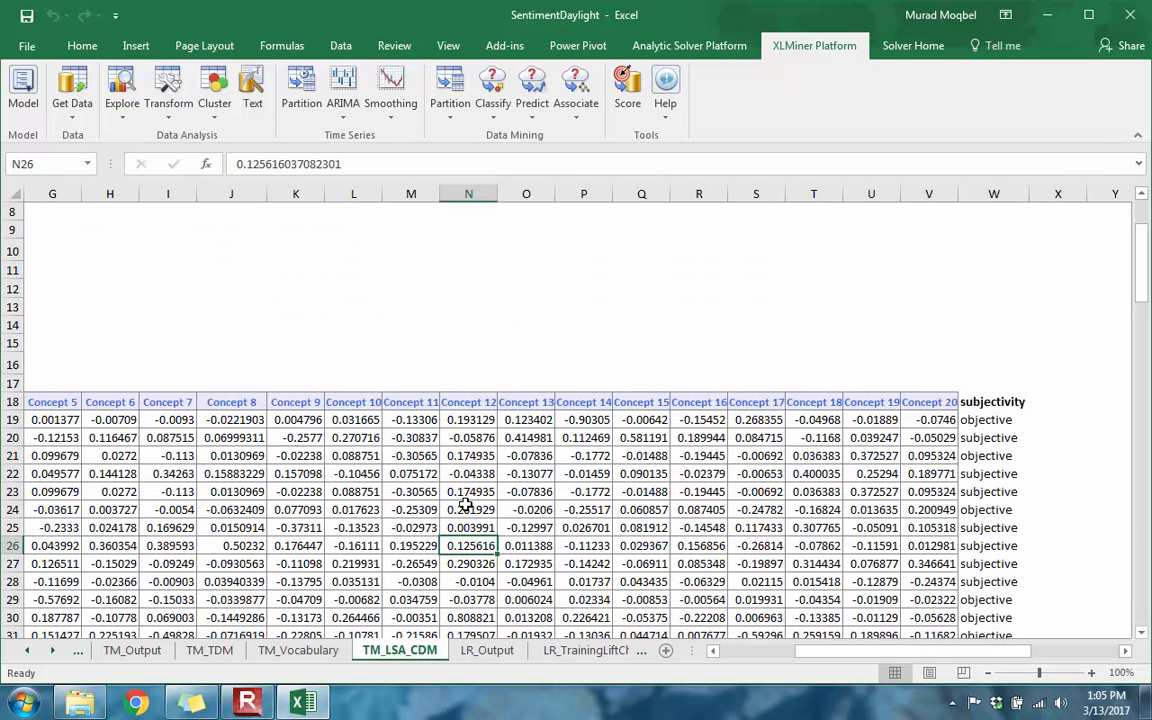
pyautogui.click(491, 104)
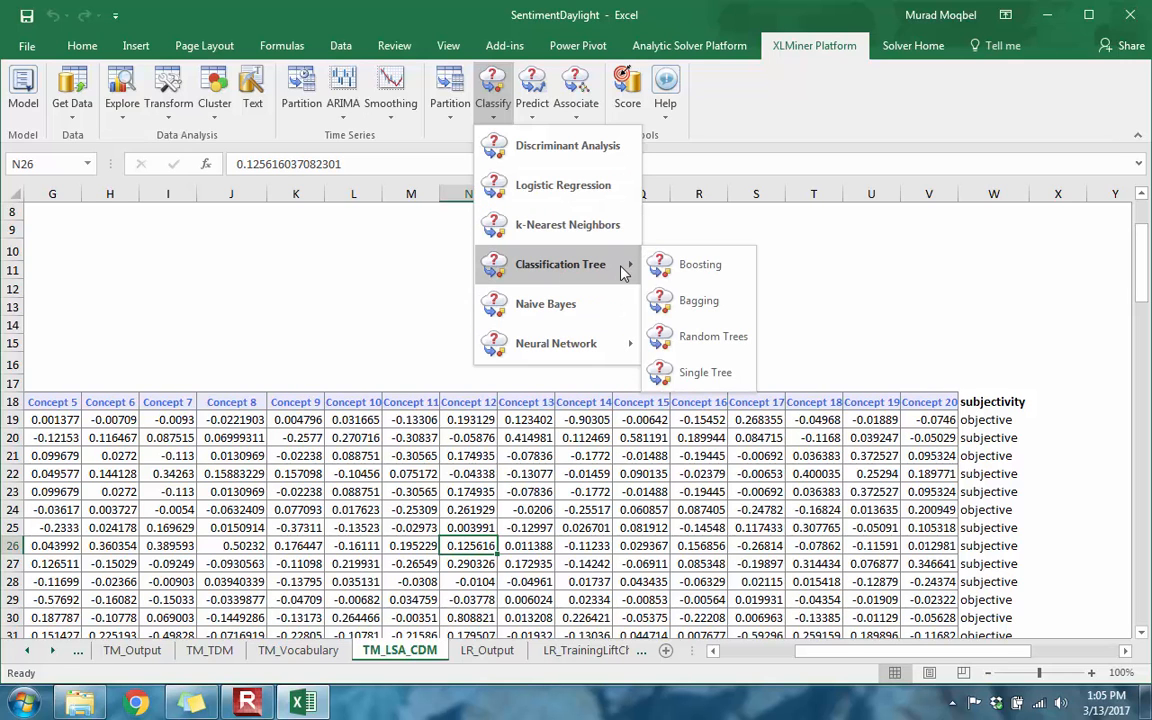
pyautogui.click(694, 372)
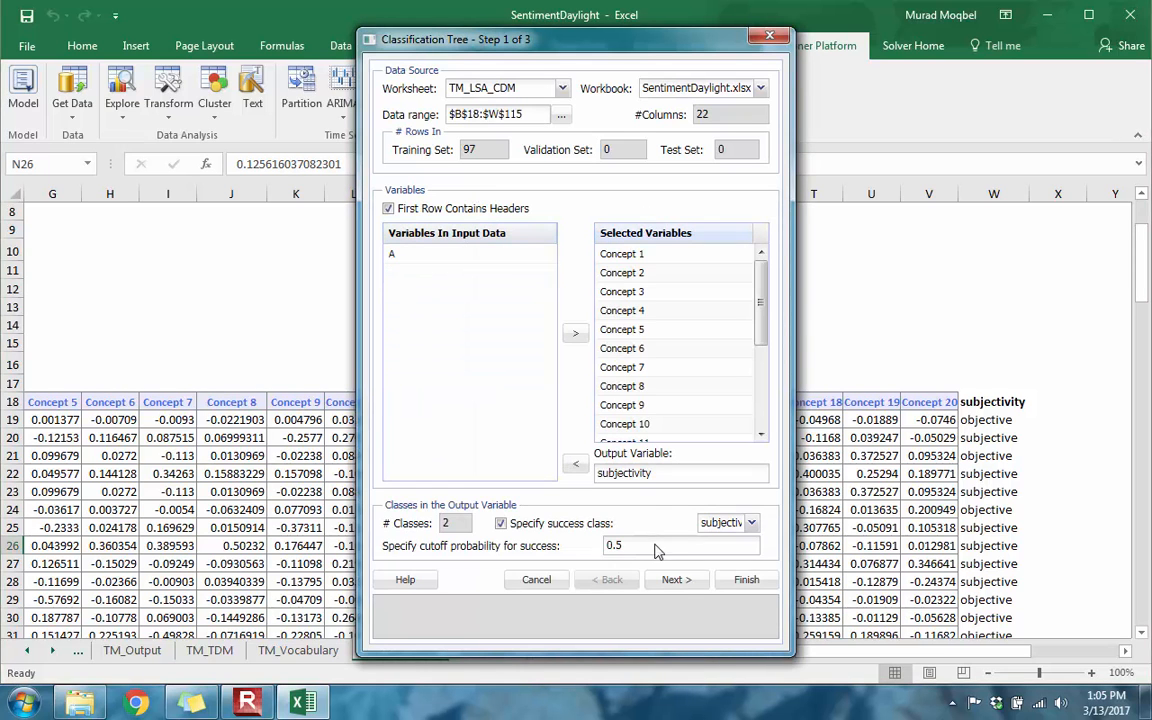
pyautogui.click(678, 580)
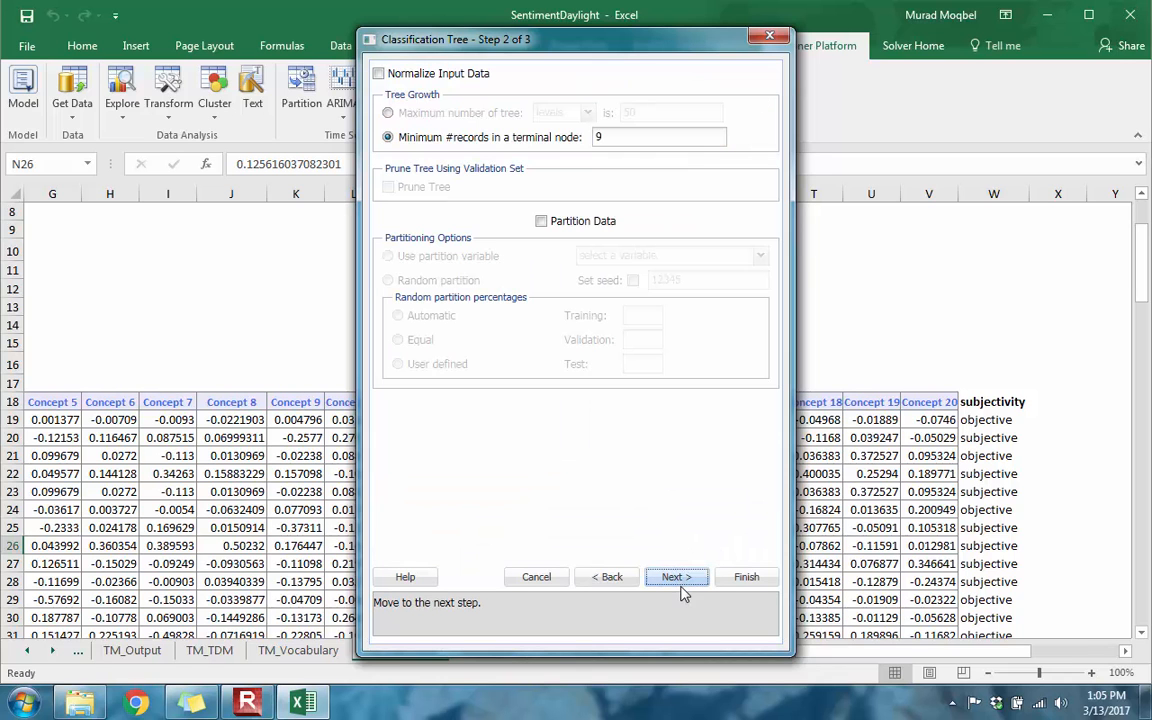
# Step: Run the classification tree with a random 60/40 training/validation partition using seed 12345 and the full tree included in the output
pyautogui.click(541, 222)
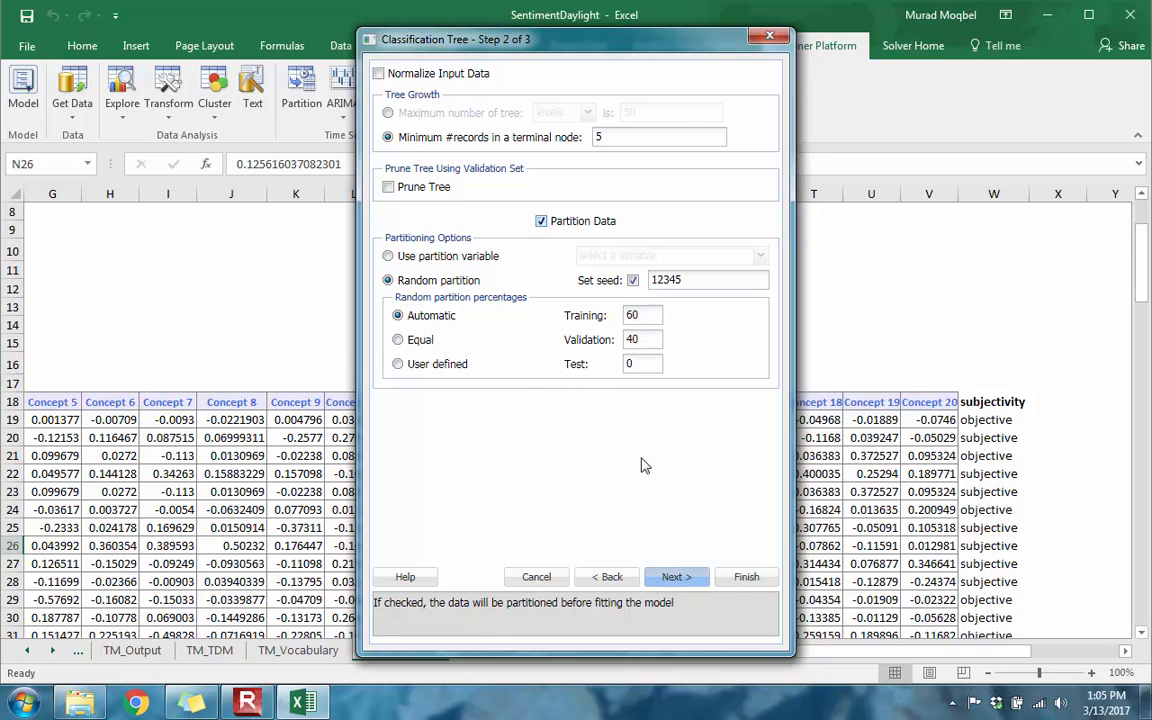
pyautogui.press('Return')
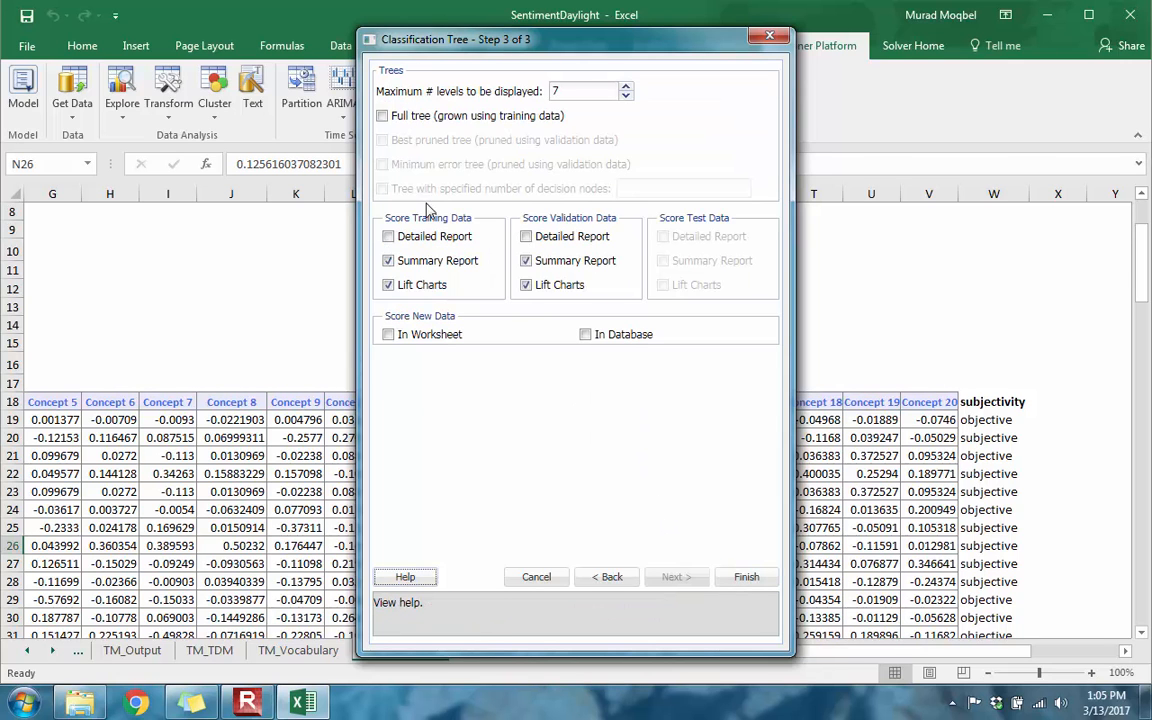
pyautogui.click(386, 118)
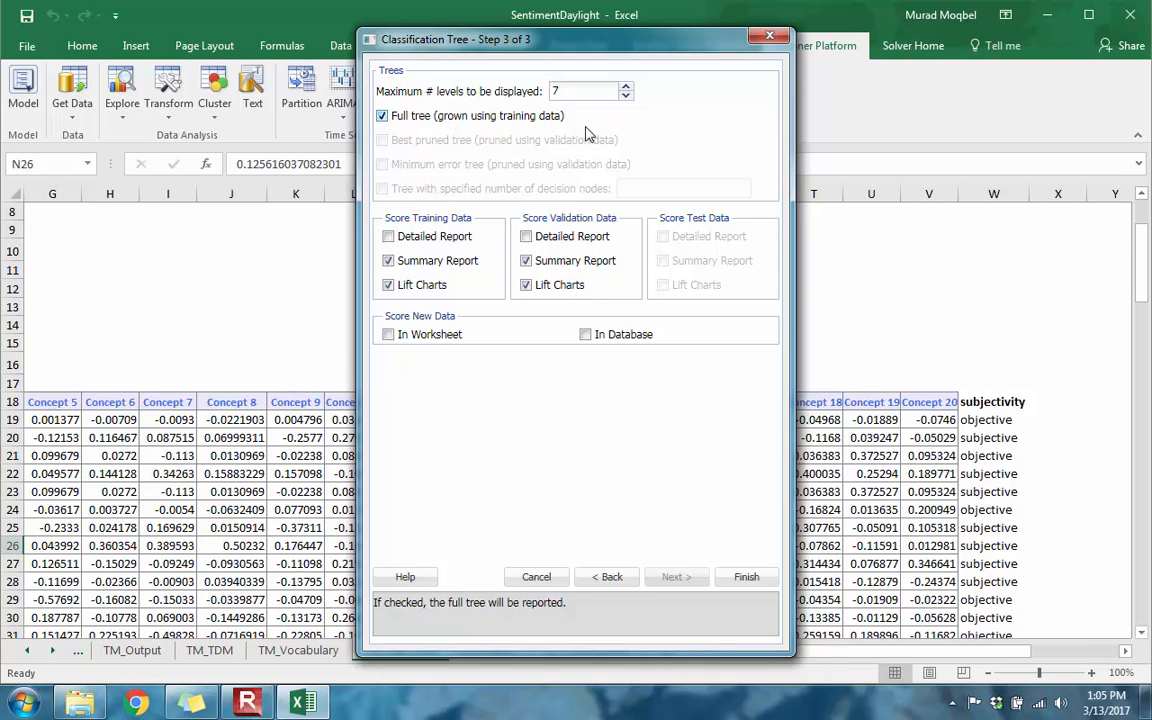
pyautogui.click(746, 577)
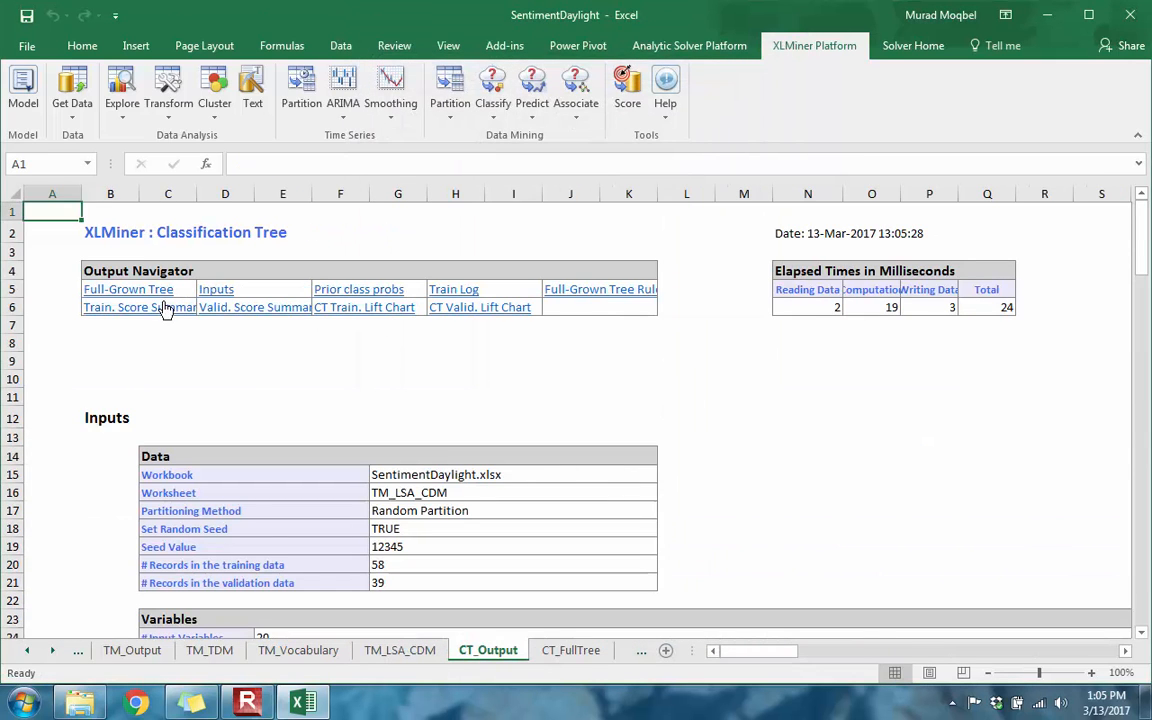
# Step: Examine the full-grown classification tree diagram and its concept splits from the root down to the lowest nodes
pyautogui.click(150, 289)
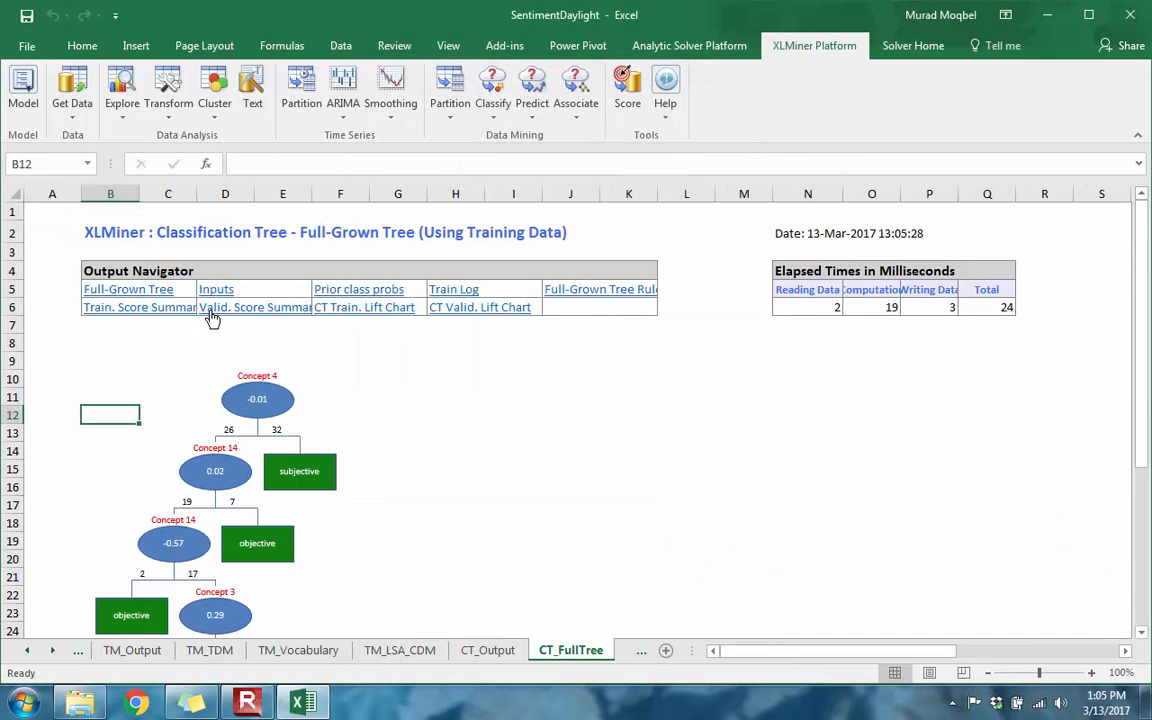
pyautogui.scroll(-2, 601, 460)
pyautogui.scroll(-4, 601, 460)
pyautogui.scroll(4, 601, 463)
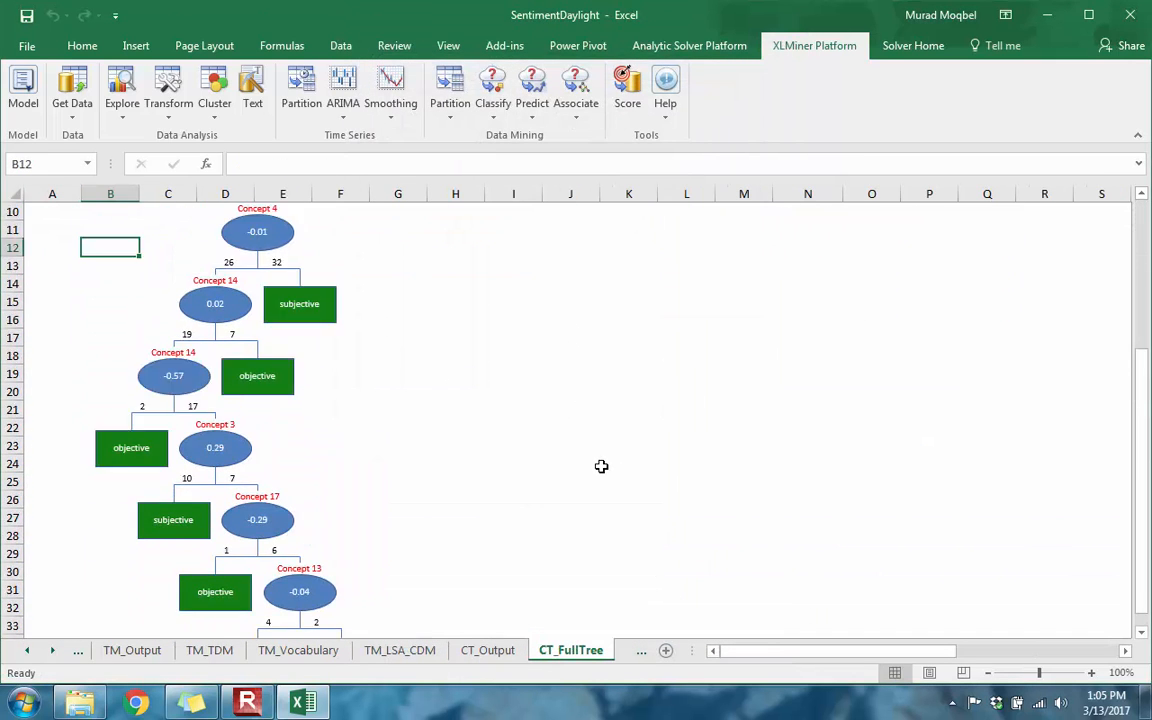
pyautogui.scroll(-4, 607, 470)
pyautogui.scroll(6, 607, 470)
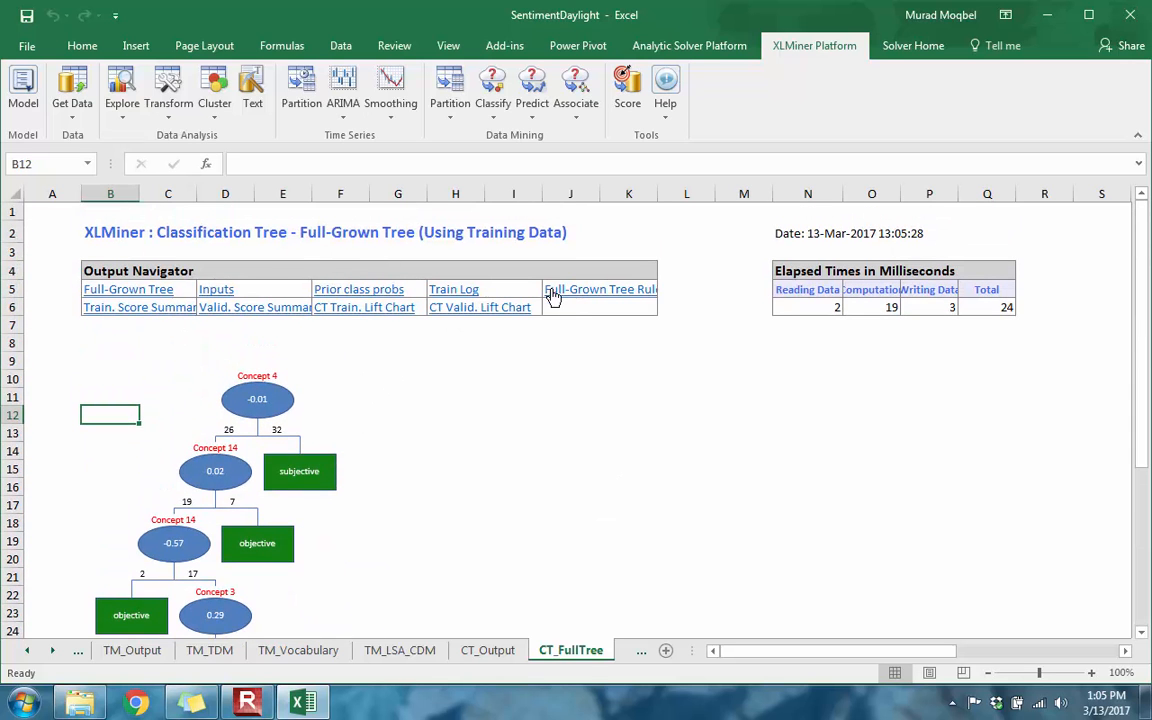
# Step: Examine the classification tree's training and validation score summaries, comparing the overall percent error in both error reports
pyautogui.click(220, 313)
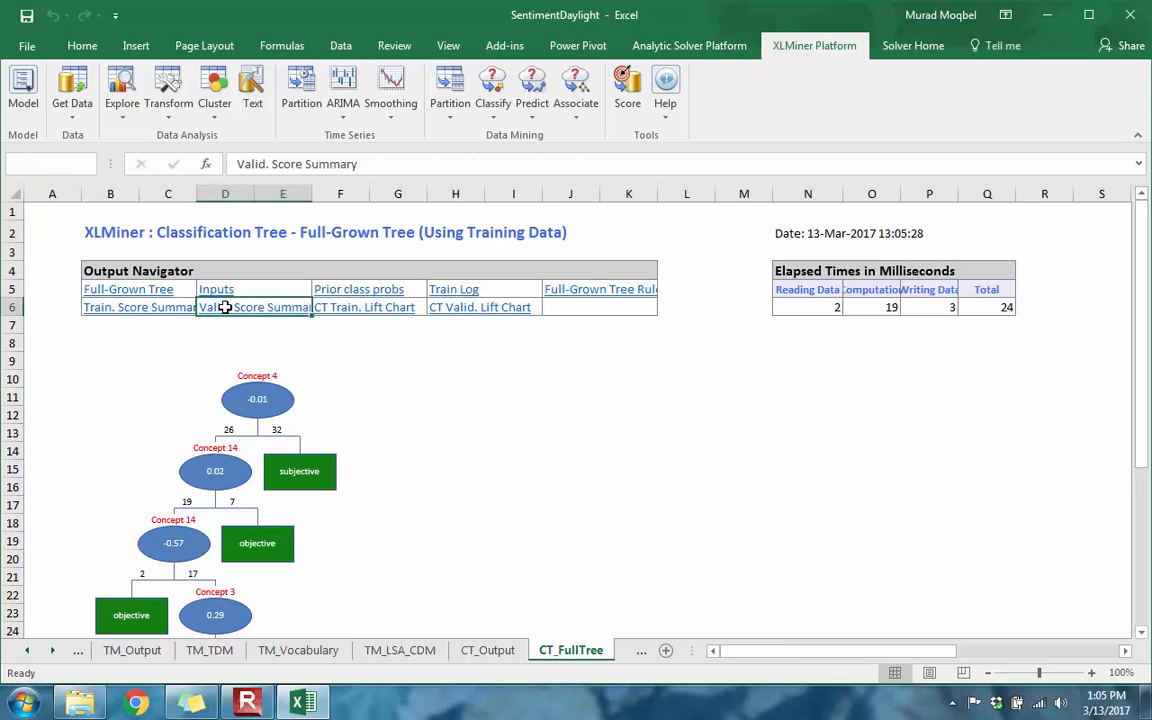
pyautogui.scroll(-1, 369, 420)
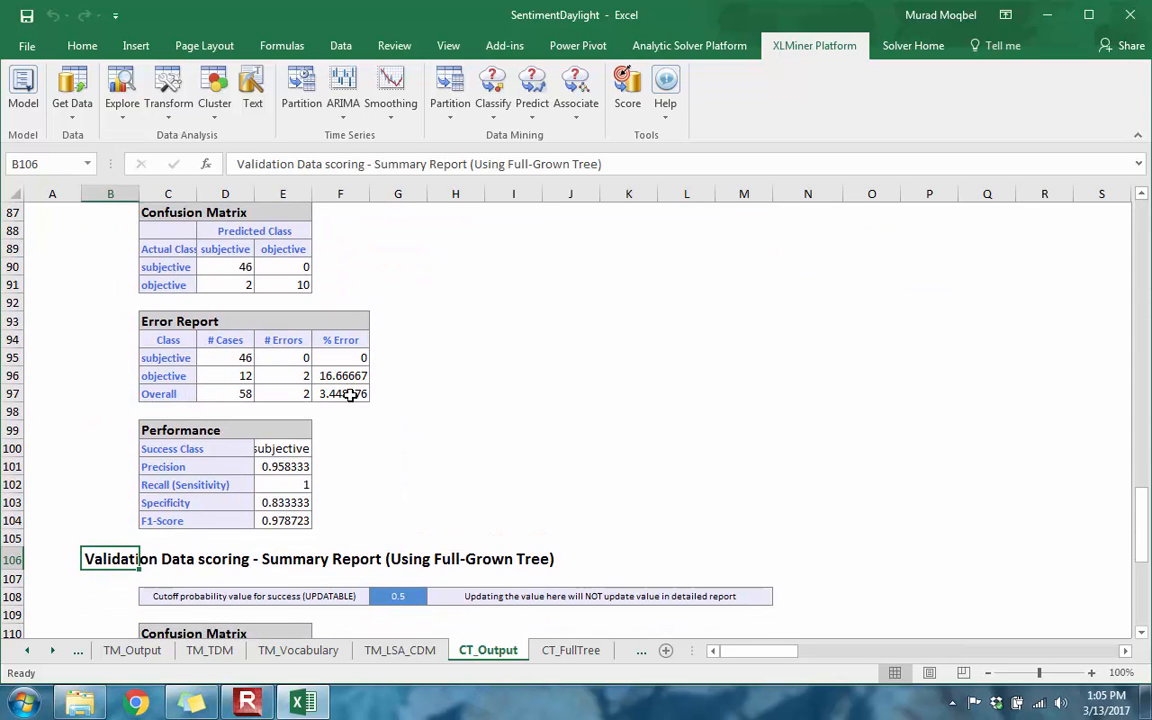
pyautogui.click(350, 393)
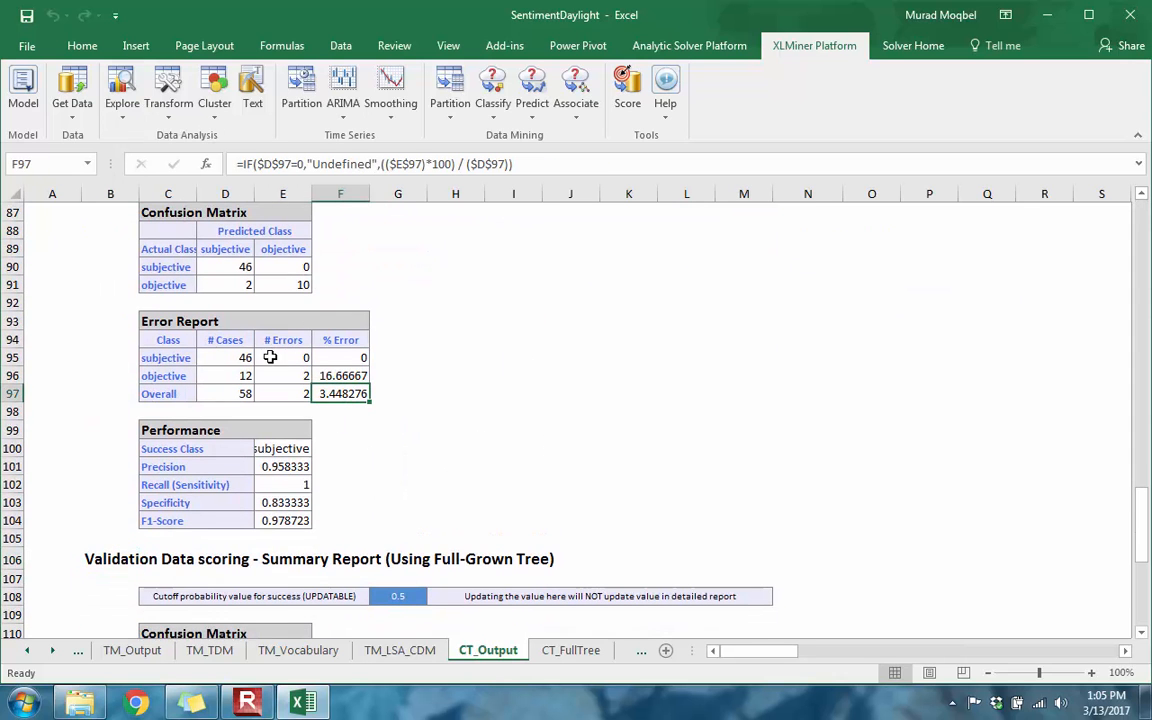
pyautogui.scroll(2, 250, 323)
pyautogui.scroll(-2, 285, 370)
pyautogui.scroll(-6, 350, 475)
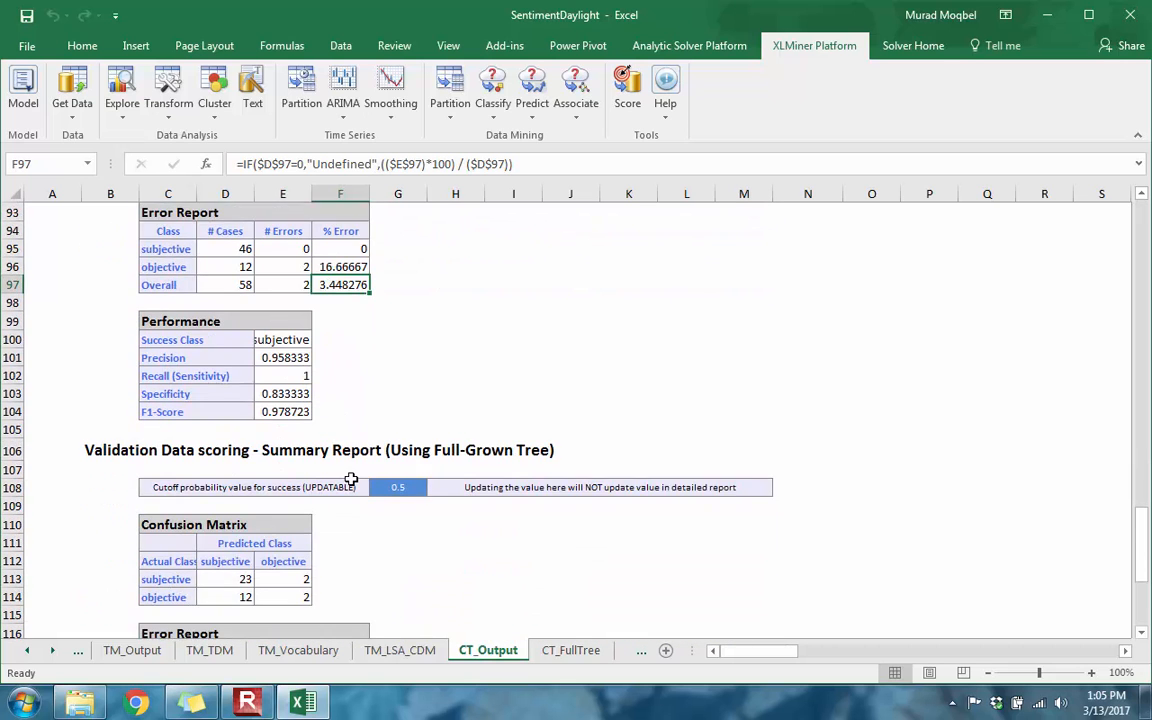
pyautogui.click(366, 488)
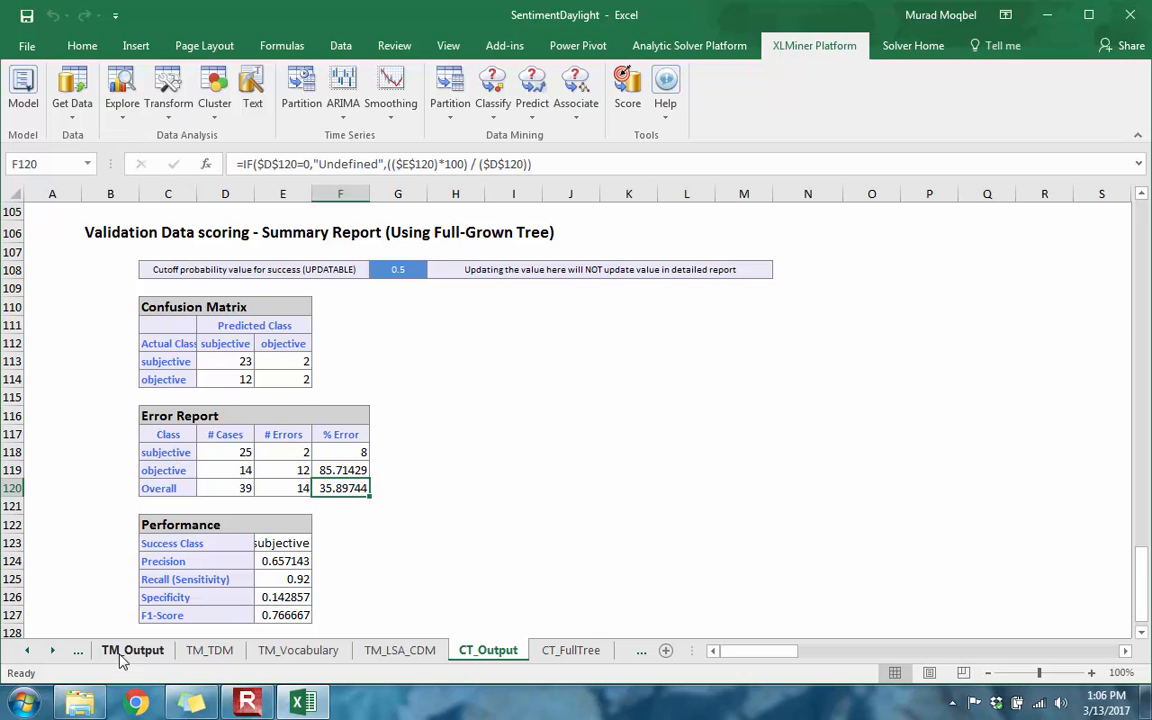
# Step: Return to TM_LSA_CDM and set up a manual neural network classification with the 20 concepts as inputs and subjectivity as output
pyautogui.click(28, 651)
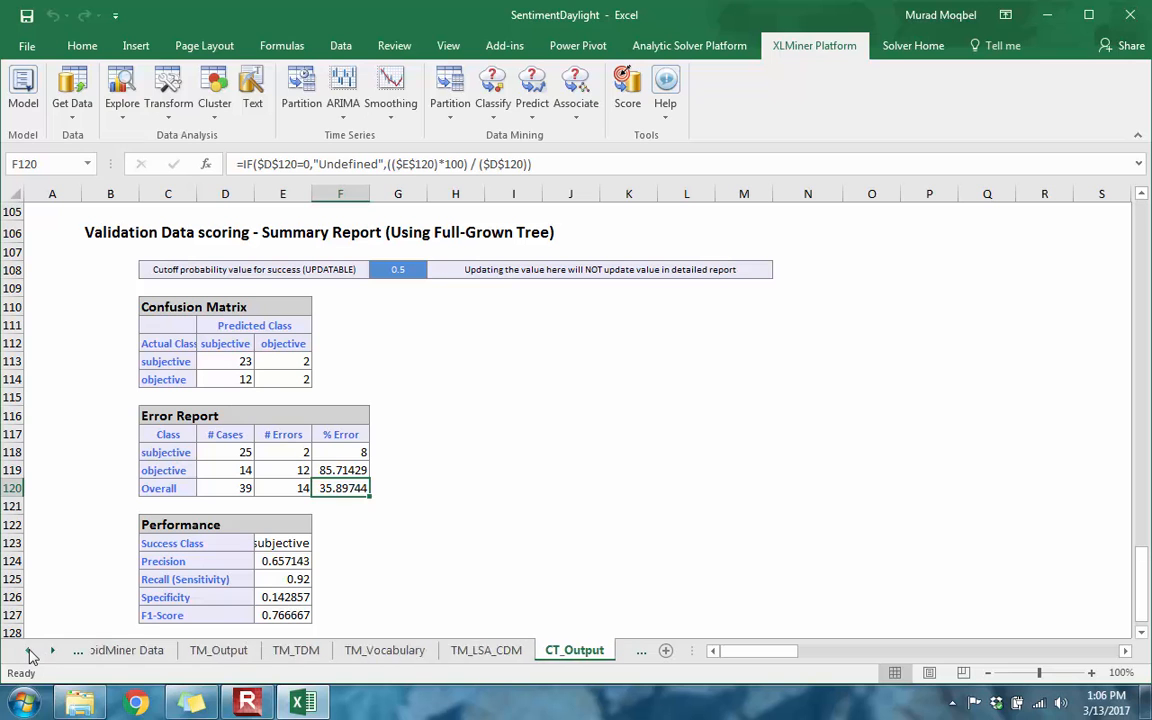
pyautogui.click(246, 654)
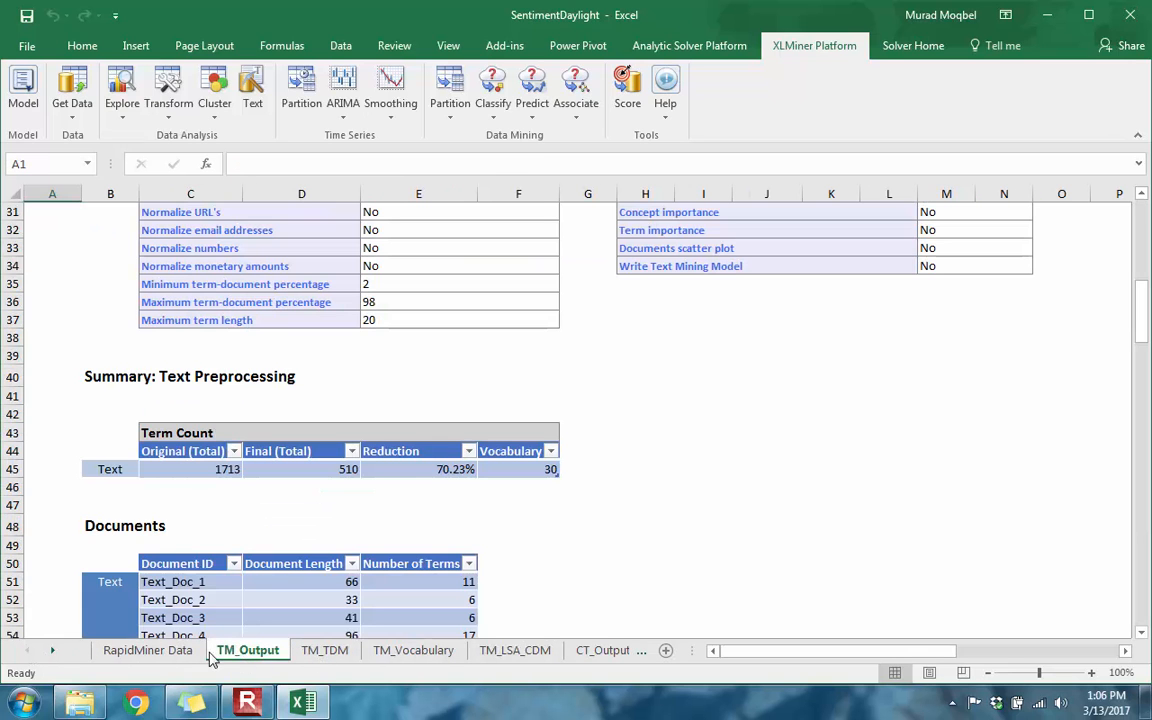
pyautogui.click(326, 652)
pyautogui.click(513, 652)
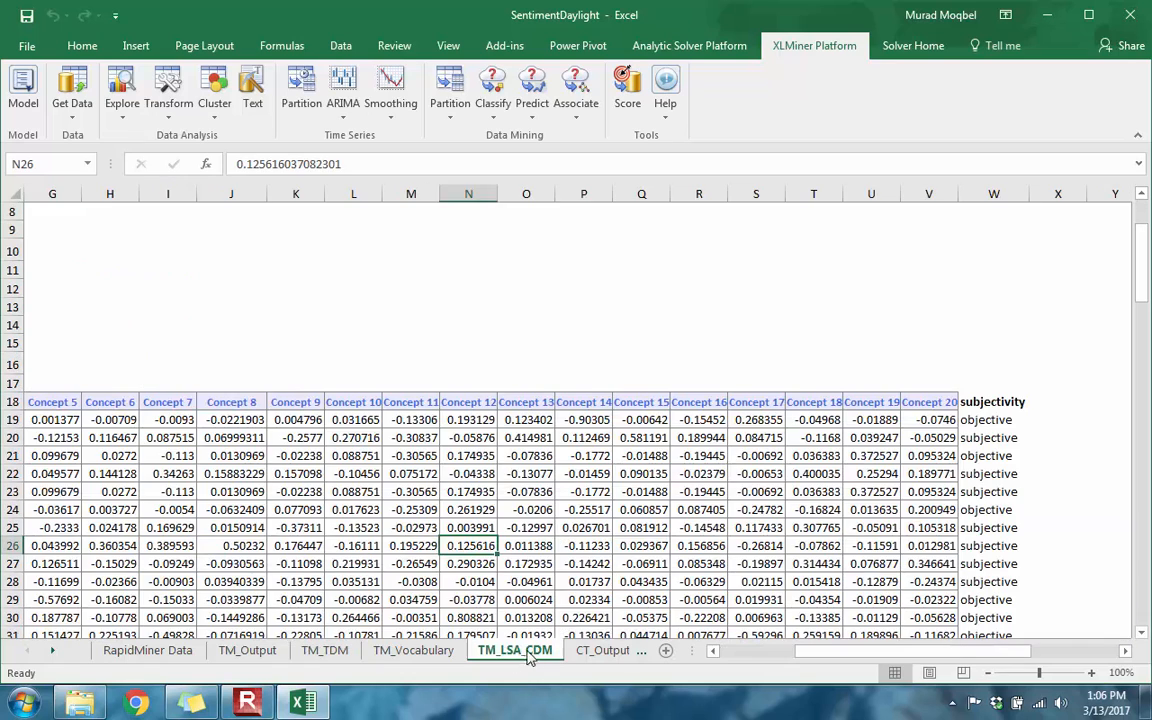
pyautogui.click(700, 473)
pyautogui.moveTo(830, 652); pyautogui.dragTo(740, 663)
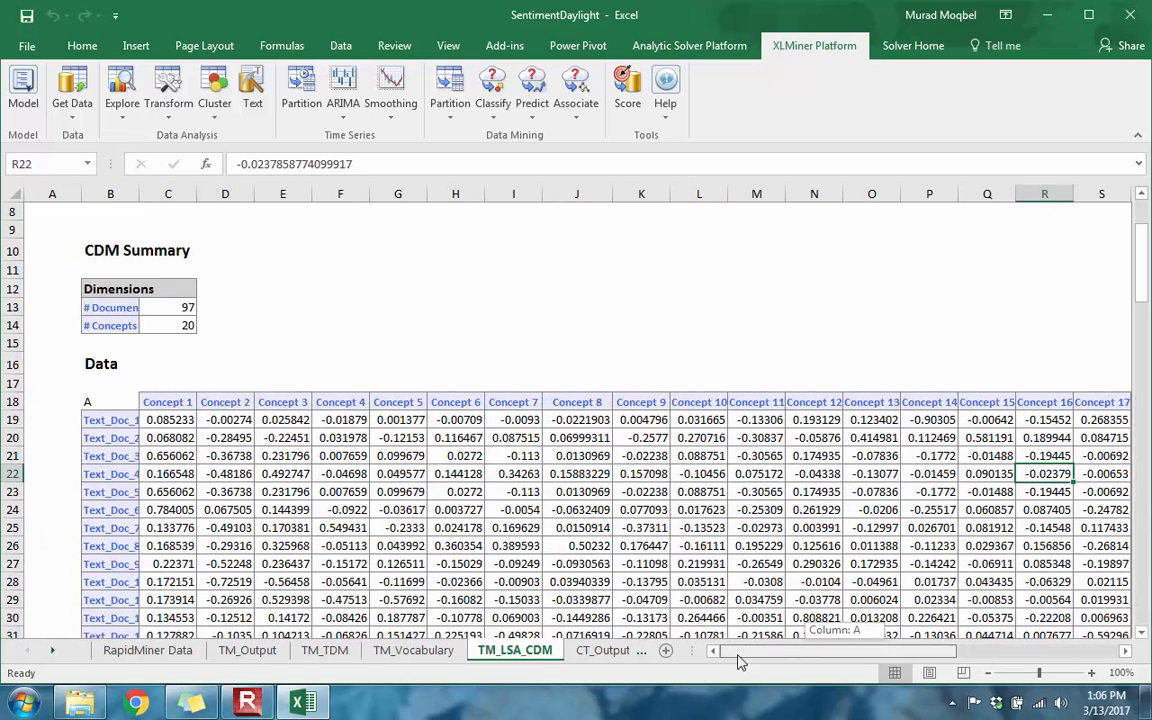
pyautogui.click(492, 118)
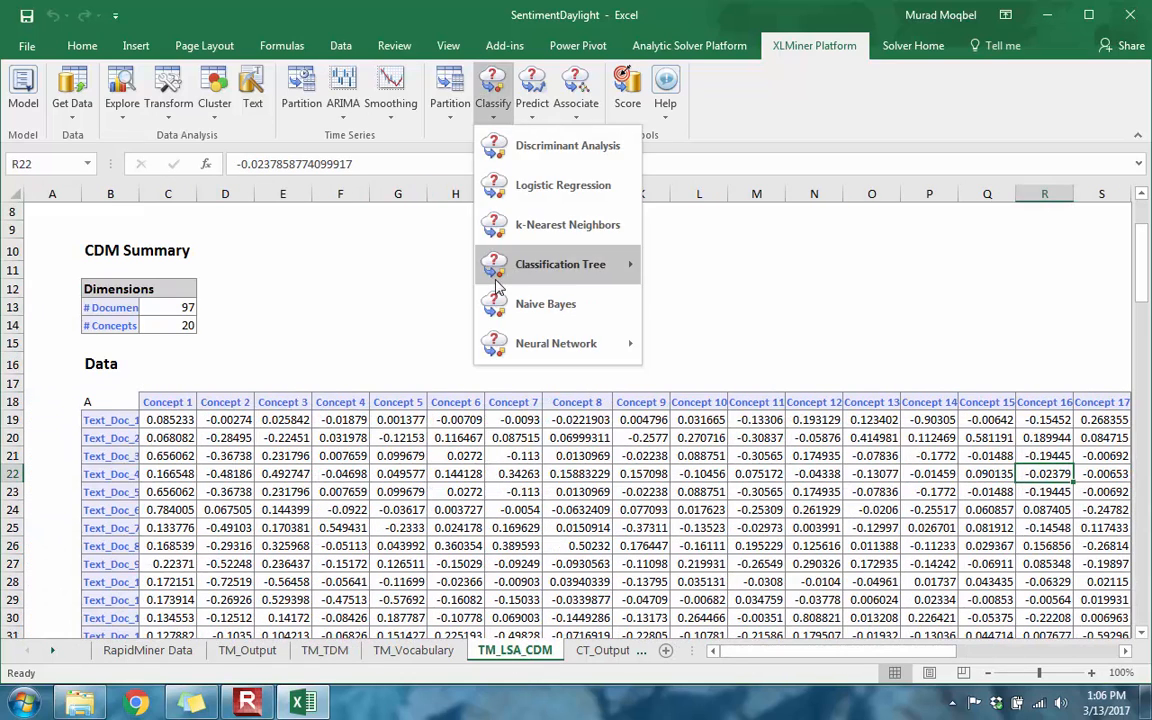
pyautogui.moveTo(586, 342)
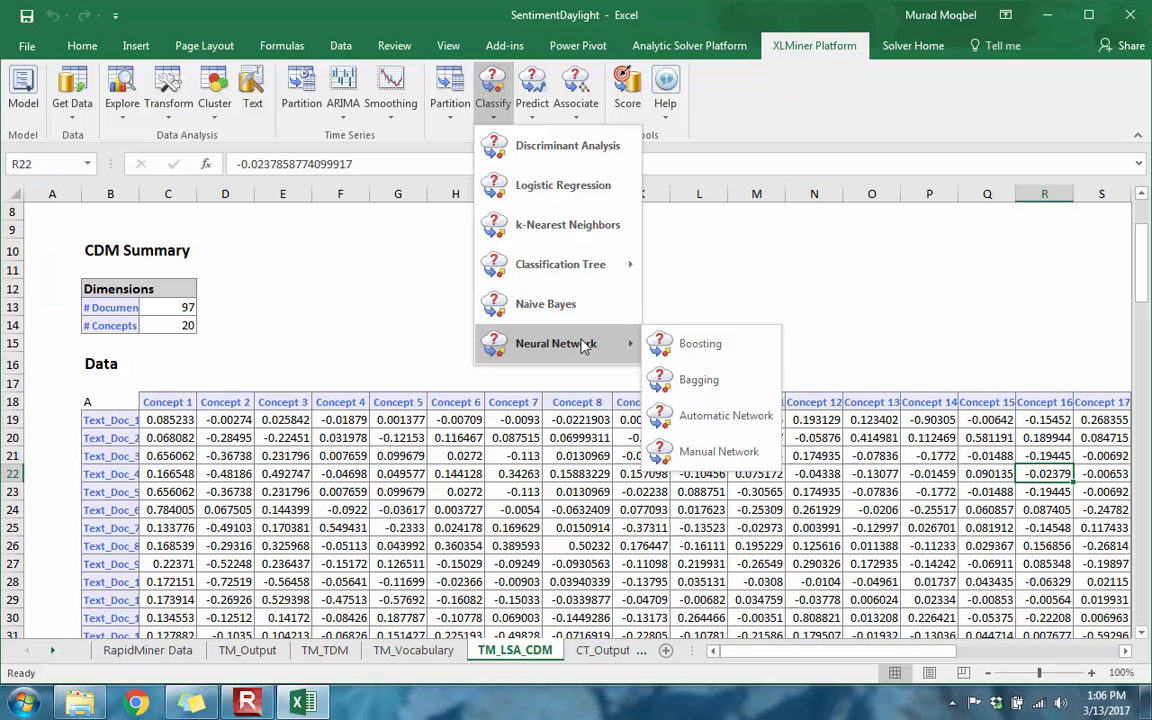
pyautogui.click(689, 458)
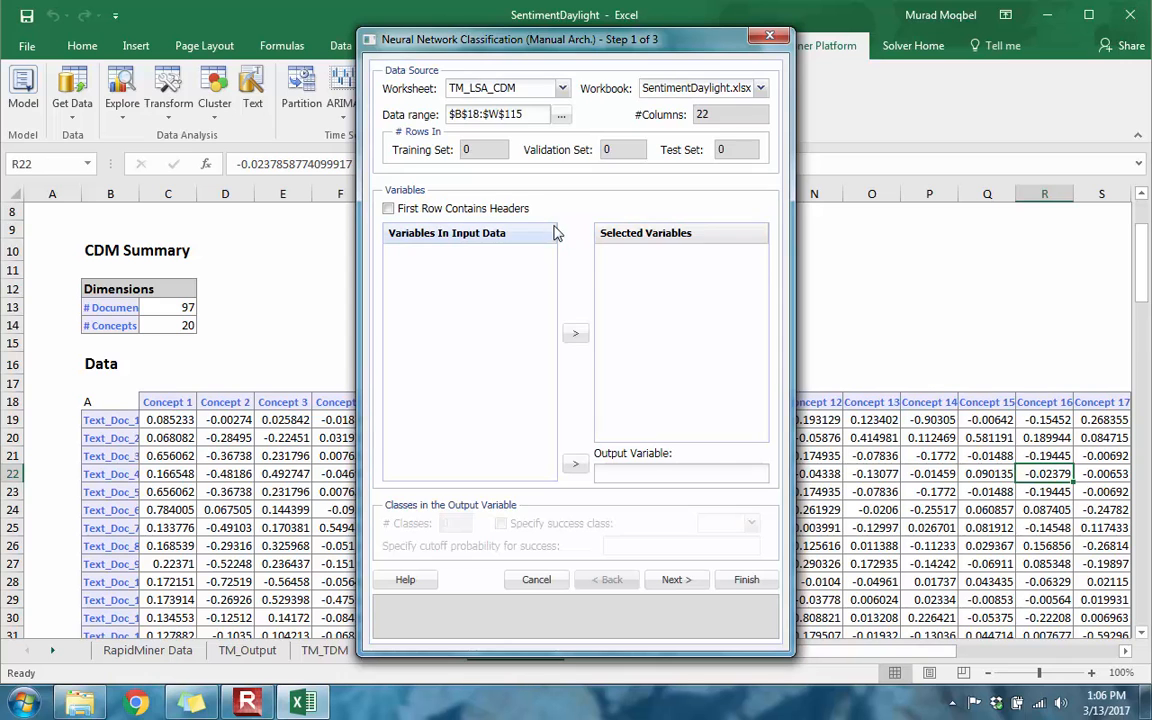
pyautogui.click(575, 463)
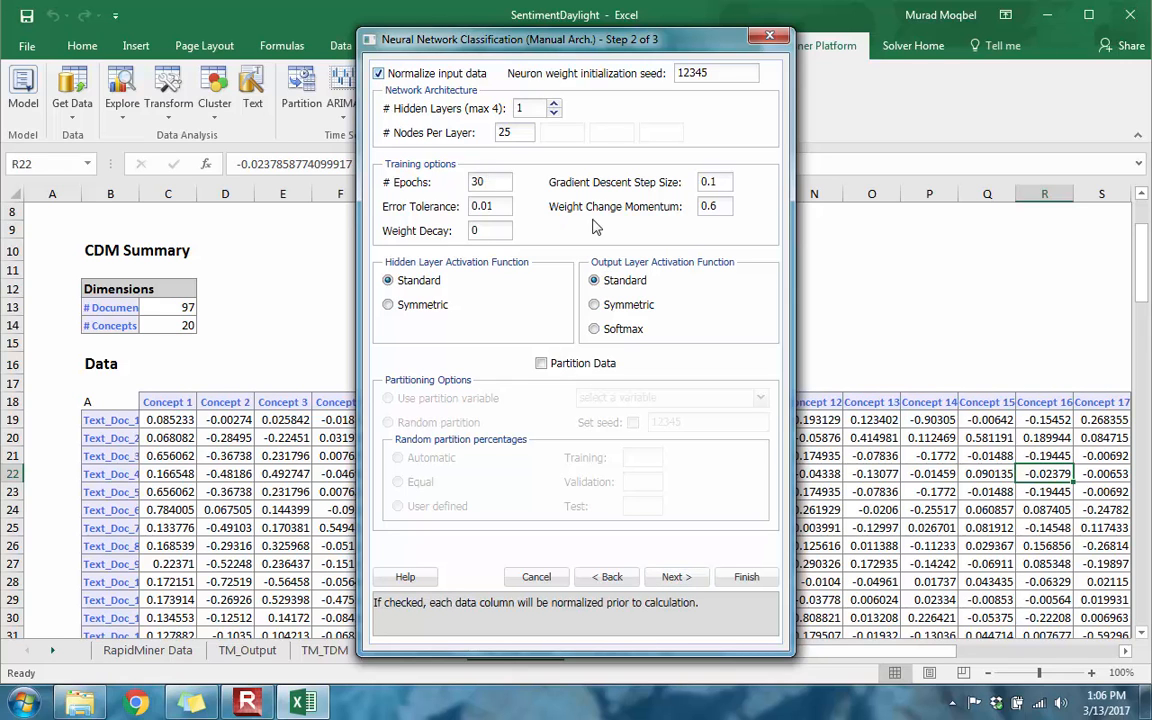
# Step: Run the neural network with normalized input data, one 25-node hidden layer, 30 epochs and a random 60/40 partition using seed 12345
pyautogui.click(541, 363)
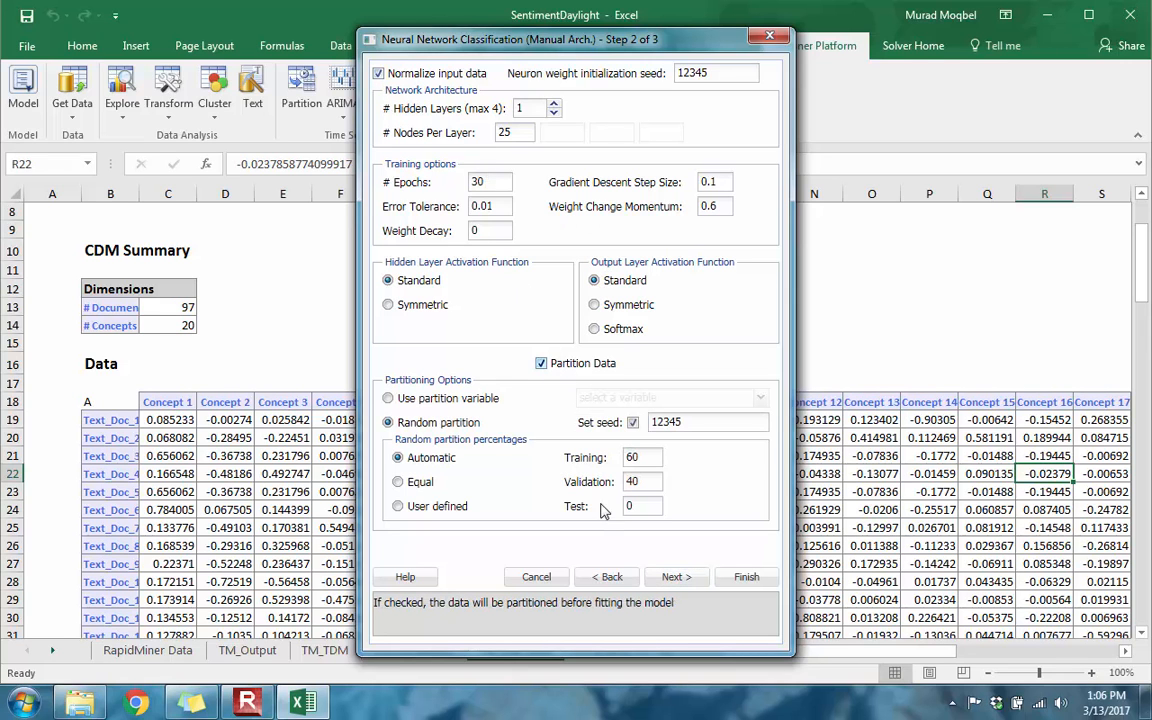
pyautogui.click(674, 578)
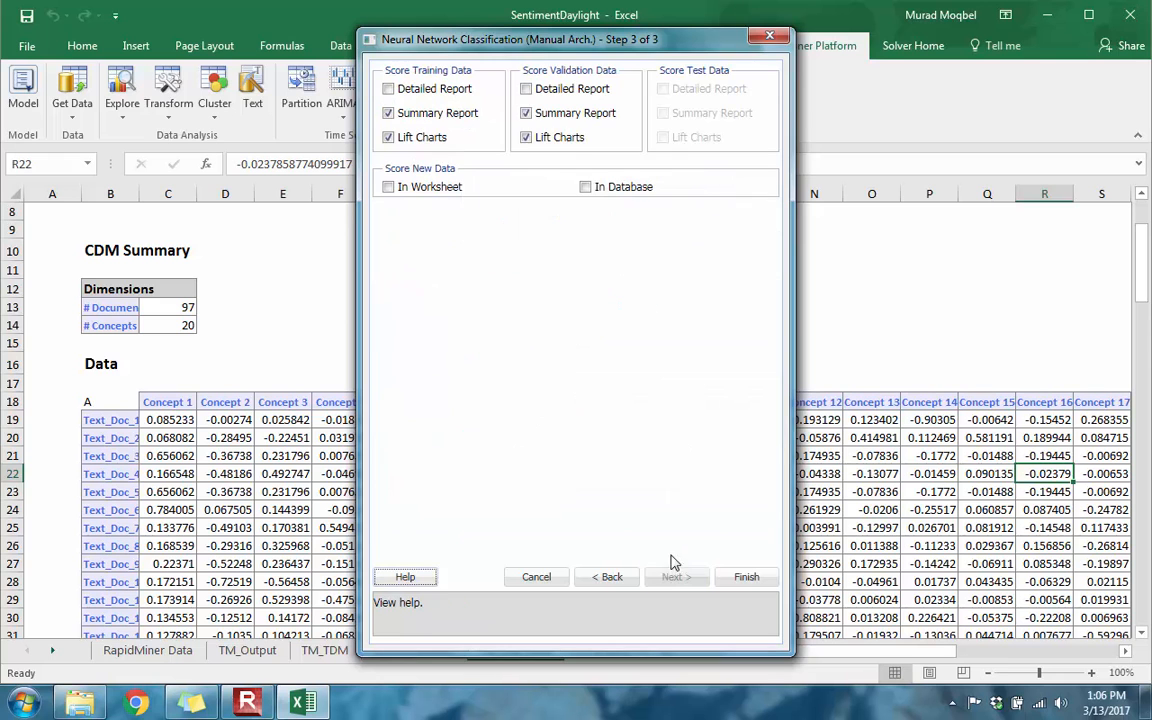
pyautogui.click(748, 577)
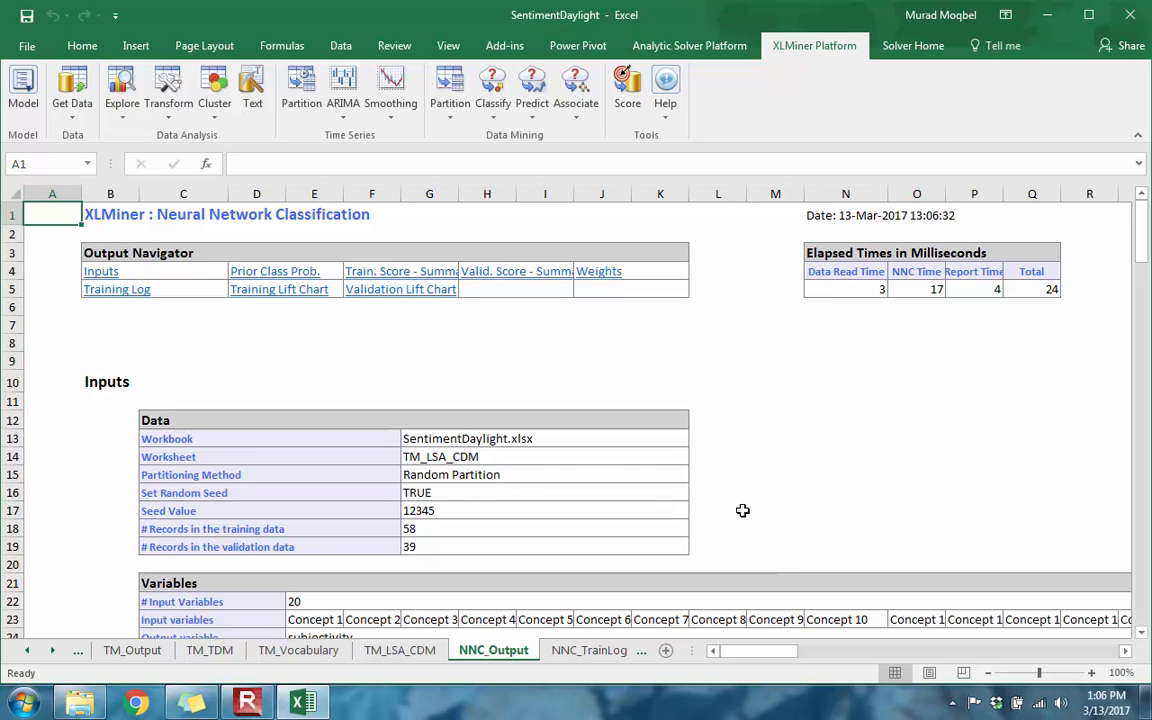
# Step: Examine the neural network's inputs and parameters on NNC_Output, and the overall percent error in its training data error report
pyautogui.scroll(-1, 735, 520)
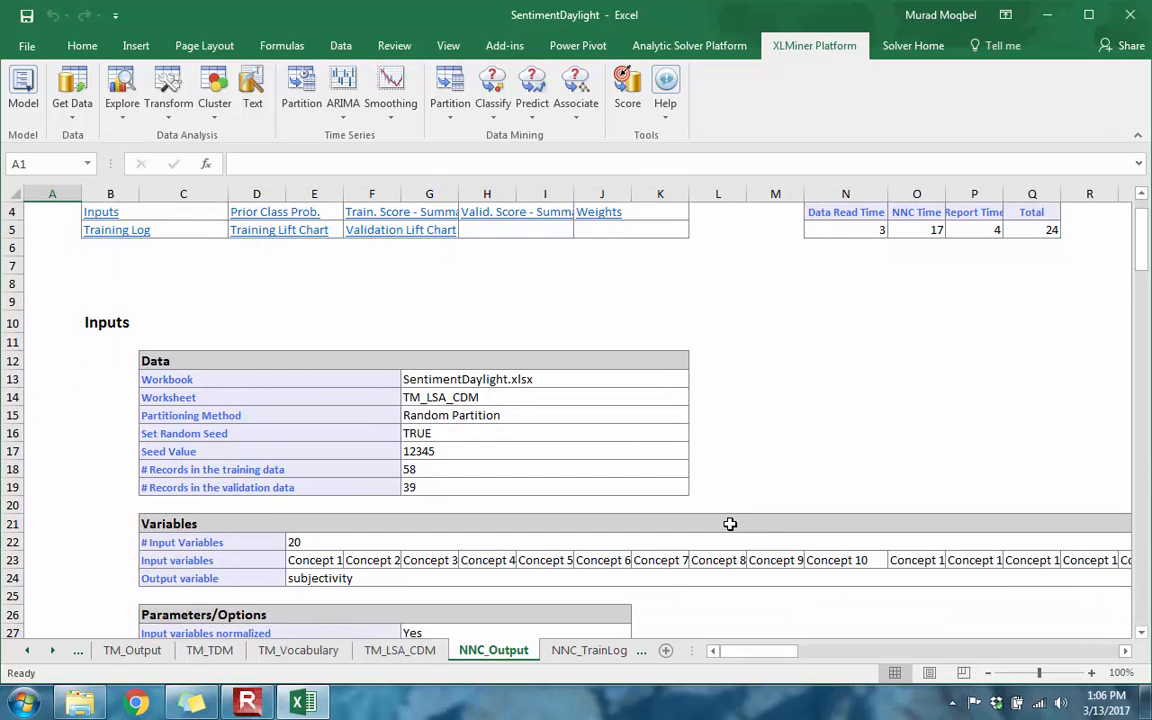
pyautogui.scroll(-2, 733, 524)
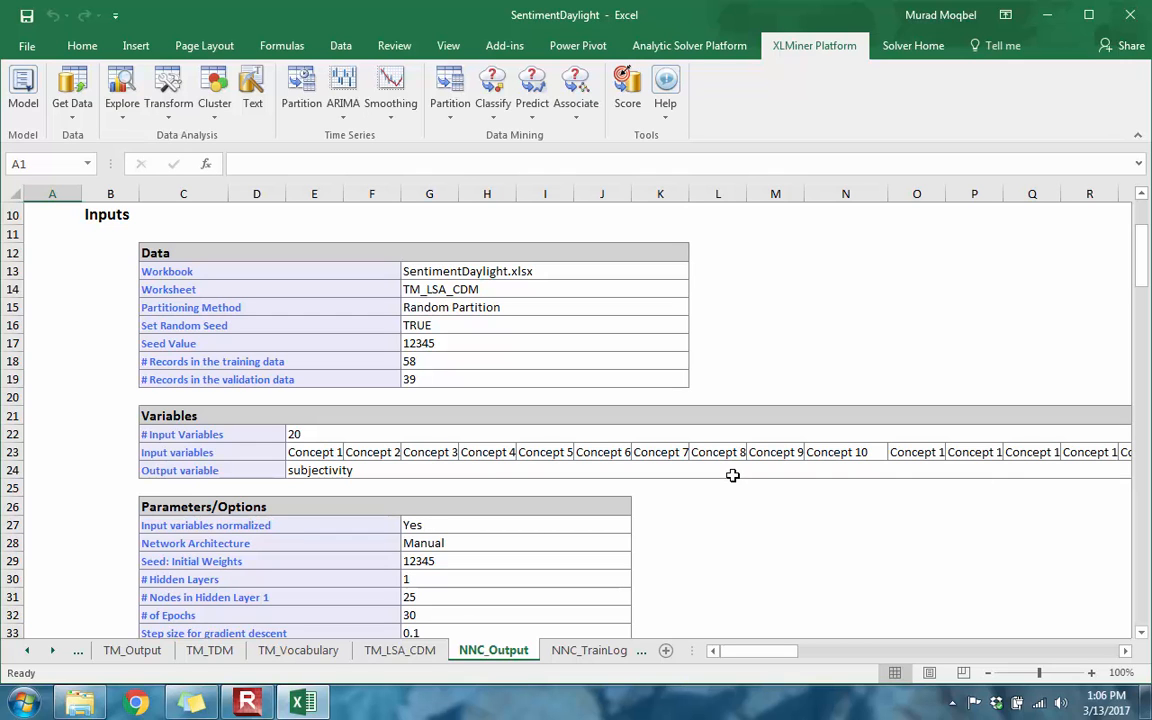
pyautogui.scroll(-5, 735, 478)
pyautogui.scroll(-4, 730, 476)
pyautogui.scroll(12, 730, 476)
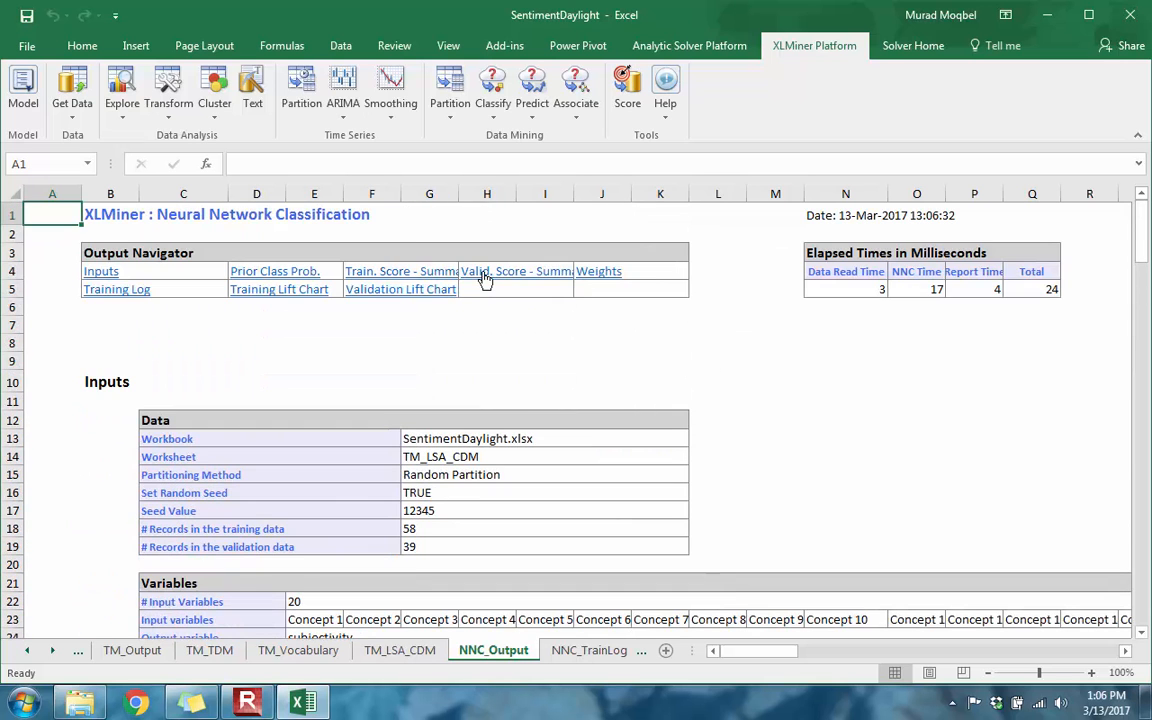
pyautogui.click(500, 273)
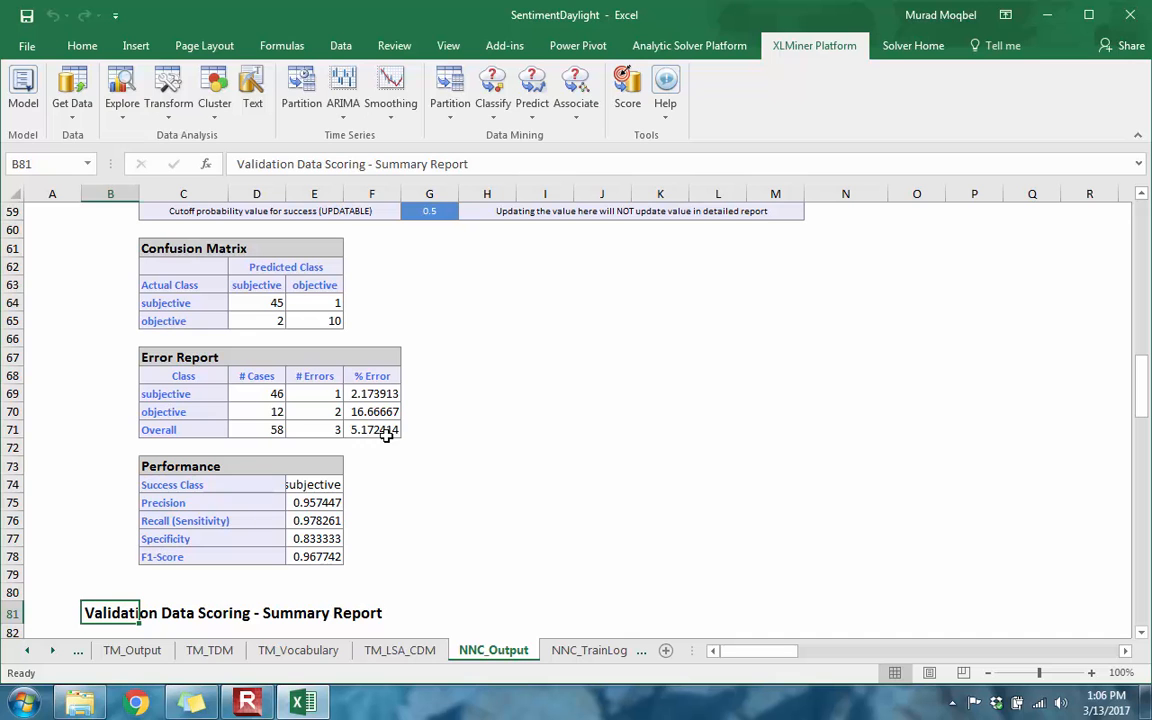
pyautogui.click(375, 432)
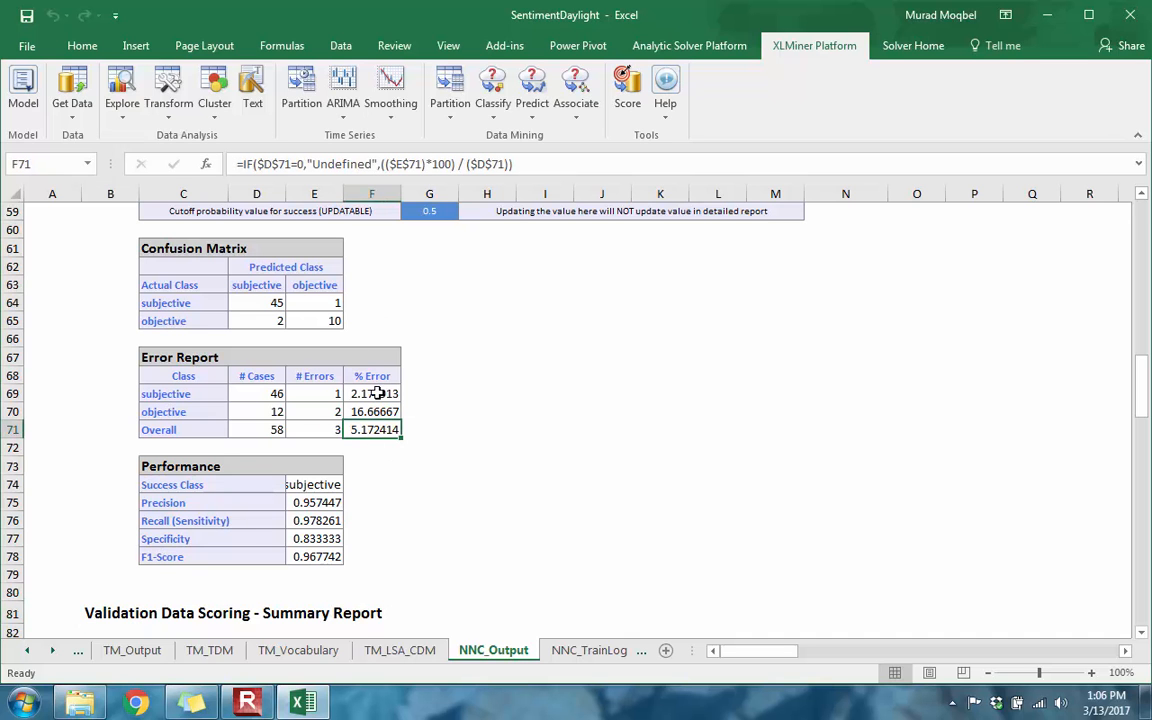
pyautogui.scroll(-7, 380, 500)
# Step: Highlight the overall percent error cell in the neural network's validation error report with a yellow fill
pyautogui.click(386, 488)
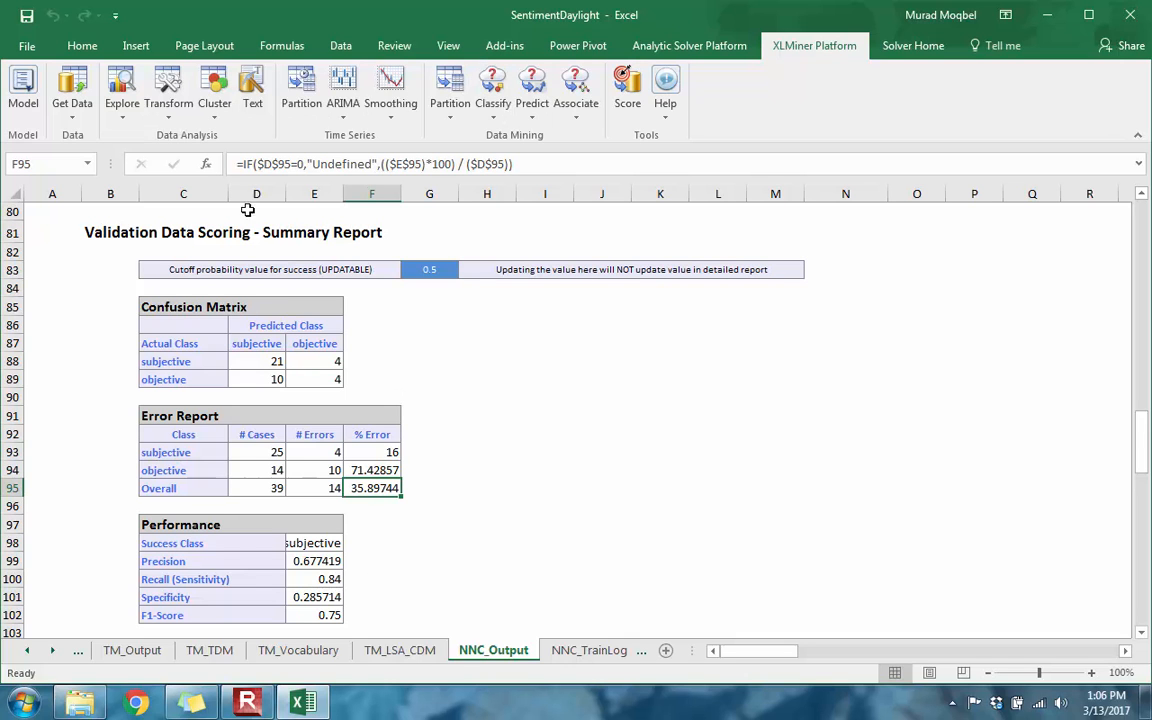
pyautogui.click(82, 45)
pyautogui.click(209, 107)
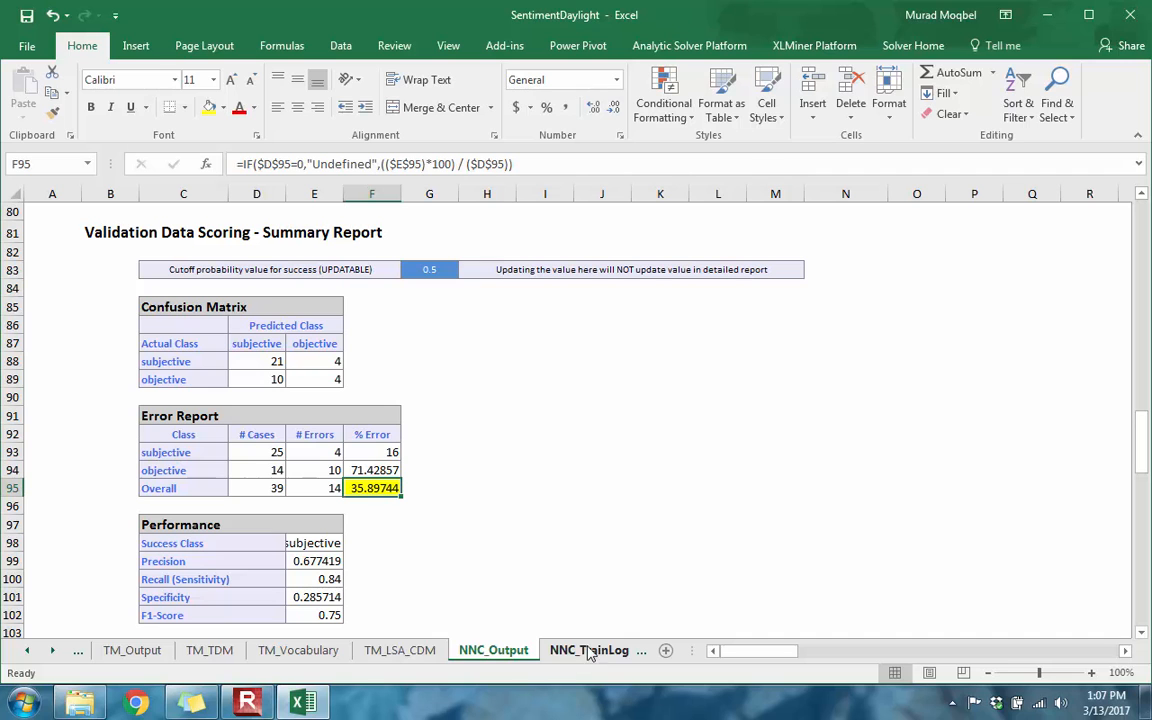
# Step: Examine the overall percent error in the classification tree's validation error report on CT_Output
pyautogui.click(28, 656)
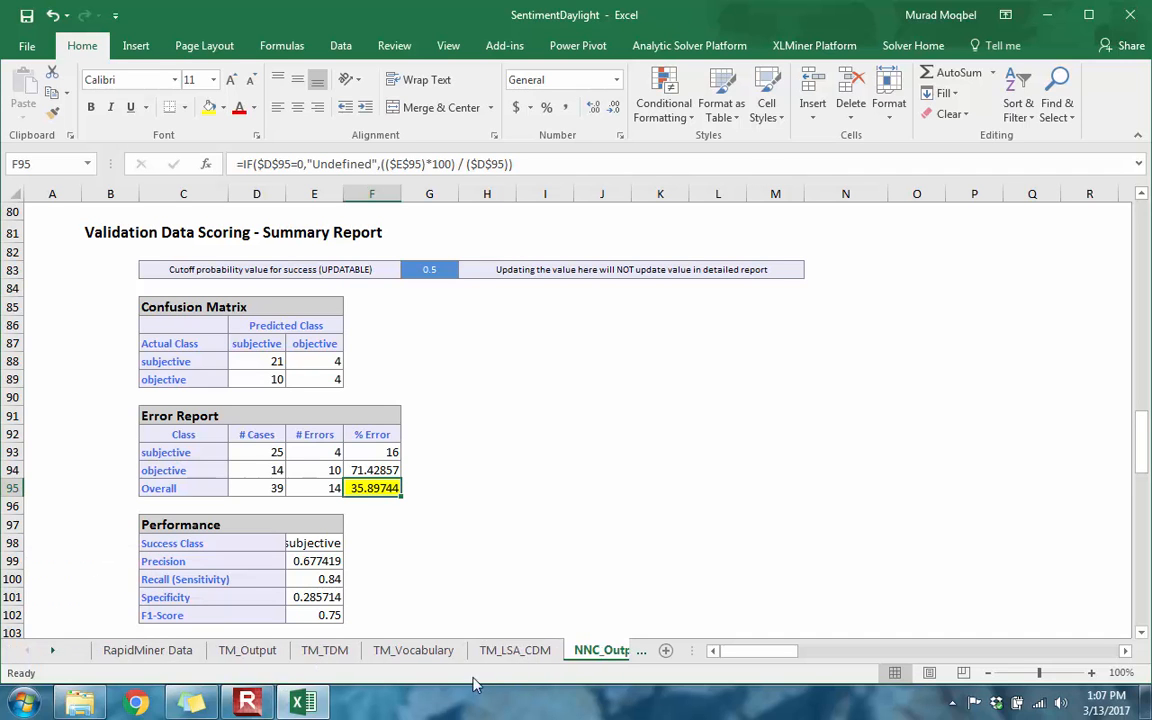
pyautogui.click(54, 651)
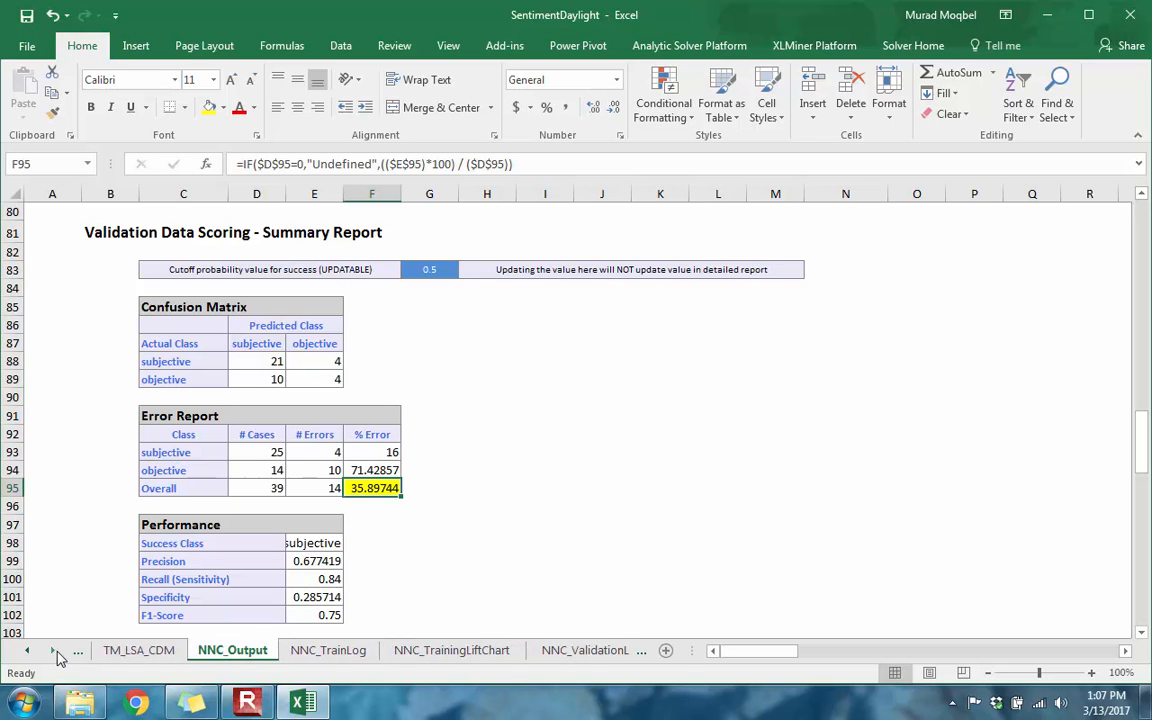
pyautogui.click(300, 655)
pyautogui.click(384, 659)
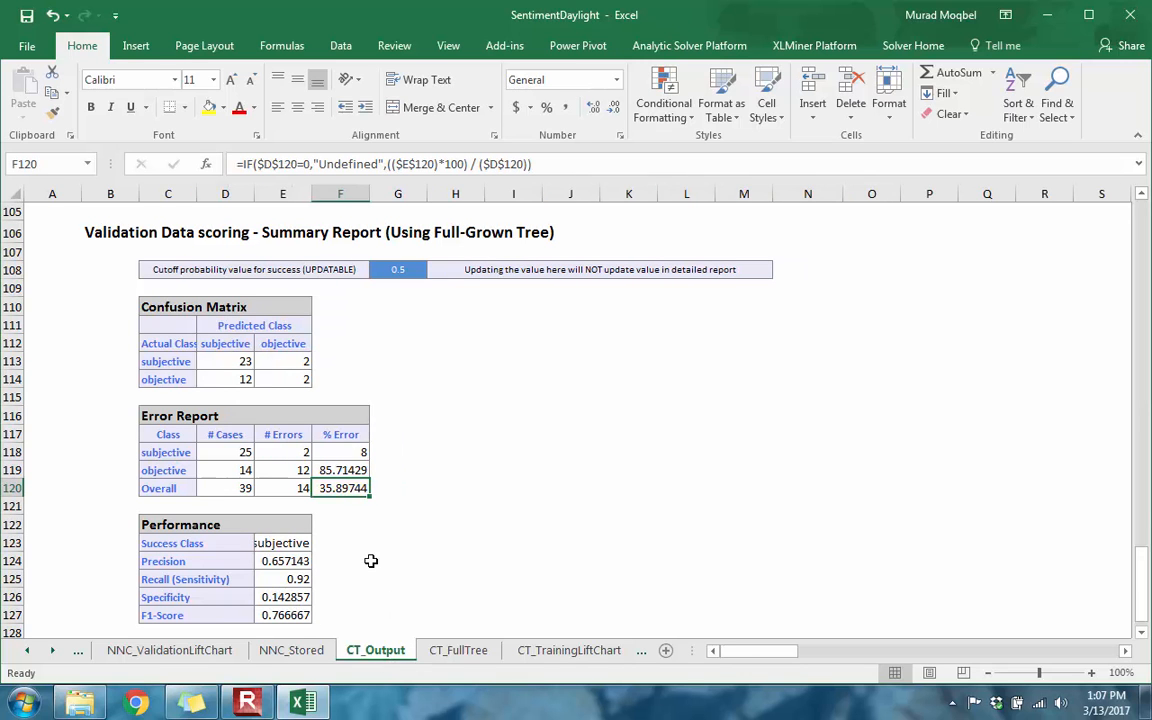
pyautogui.scroll(-2, 370, 561)
pyautogui.scroll(2, 370, 561)
# Step: Compare the overall percent errors in the logistic regression's training and validation error reports on LR_Output
pyautogui.click(52, 651)
pyautogui.click(52, 651)
pyautogui.click(52, 651)
pyautogui.click(52, 651)
pyautogui.click(52, 651)
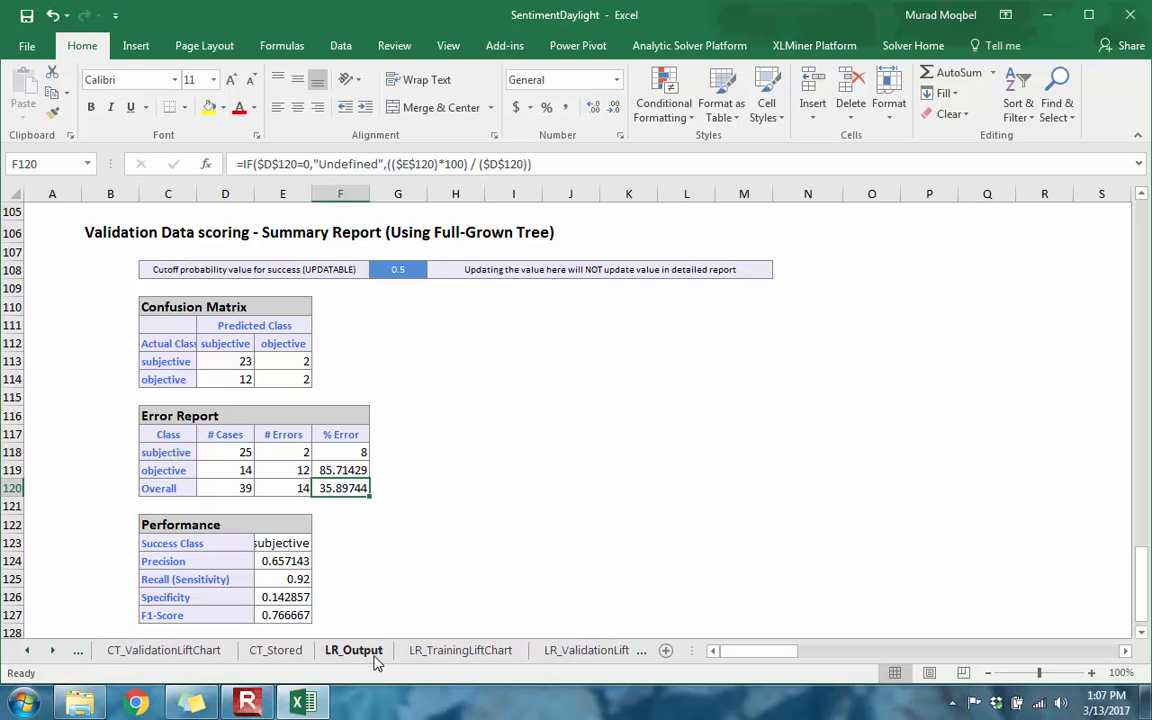
pyautogui.click(375, 651)
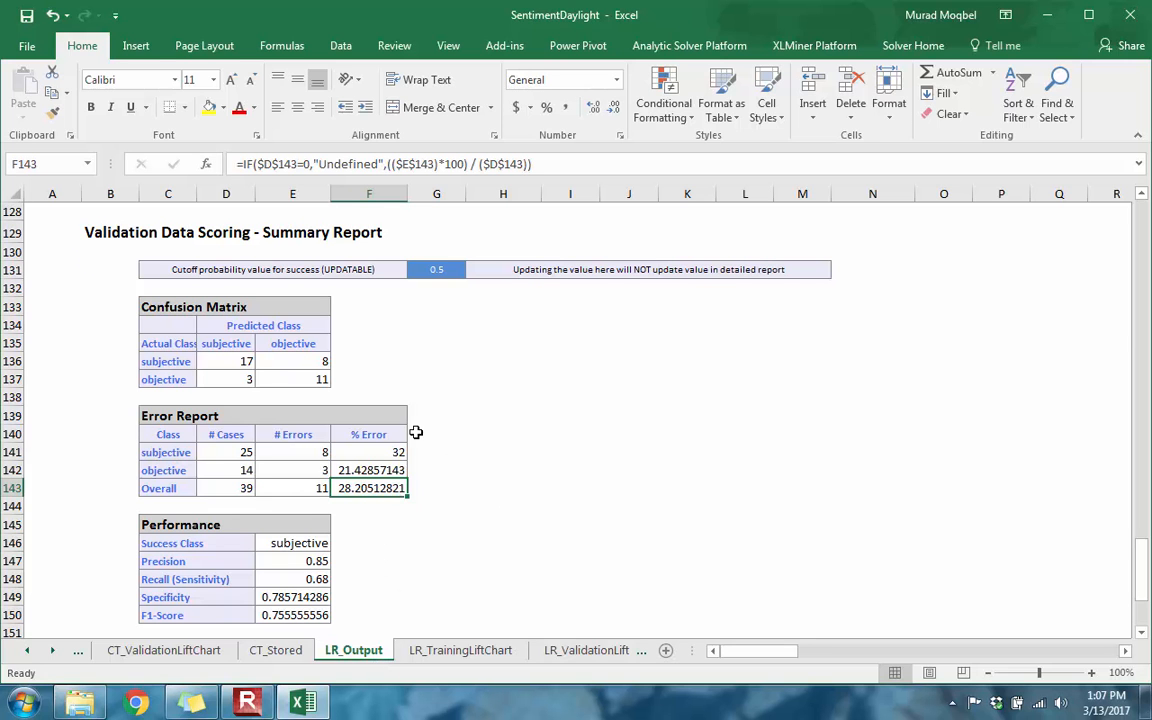
pyautogui.scroll(4, 424, 437)
pyautogui.scroll(-3, 385, 345)
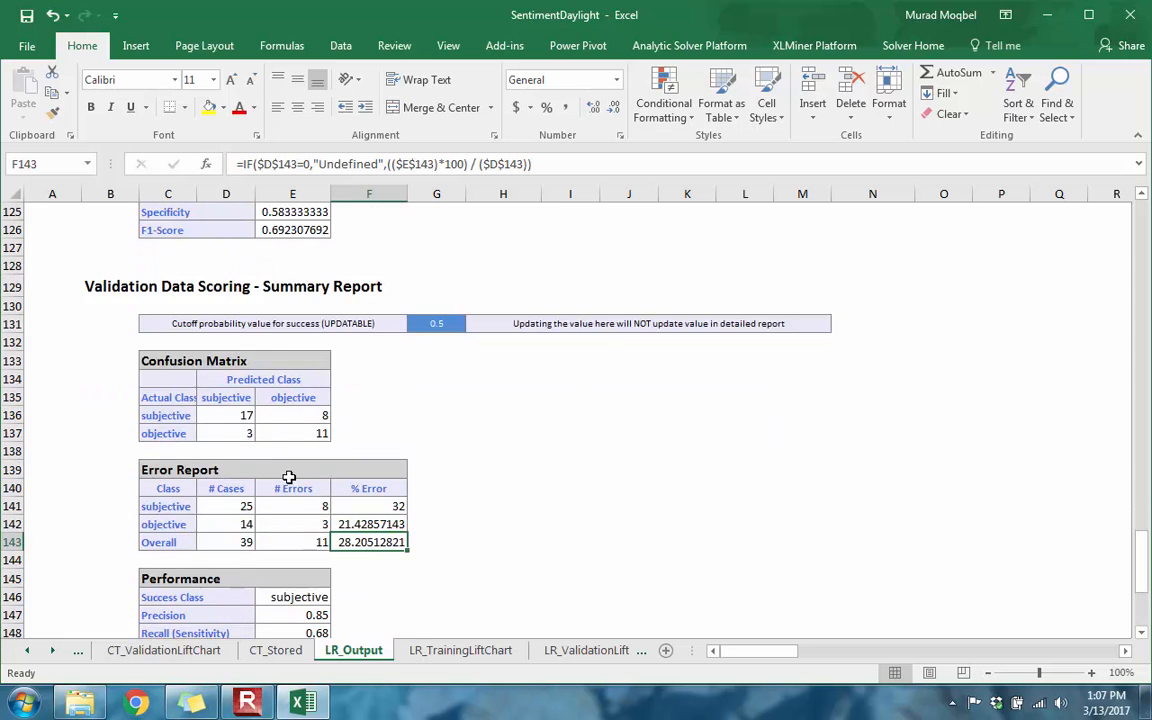
pyautogui.scroll(3, 300, 480)
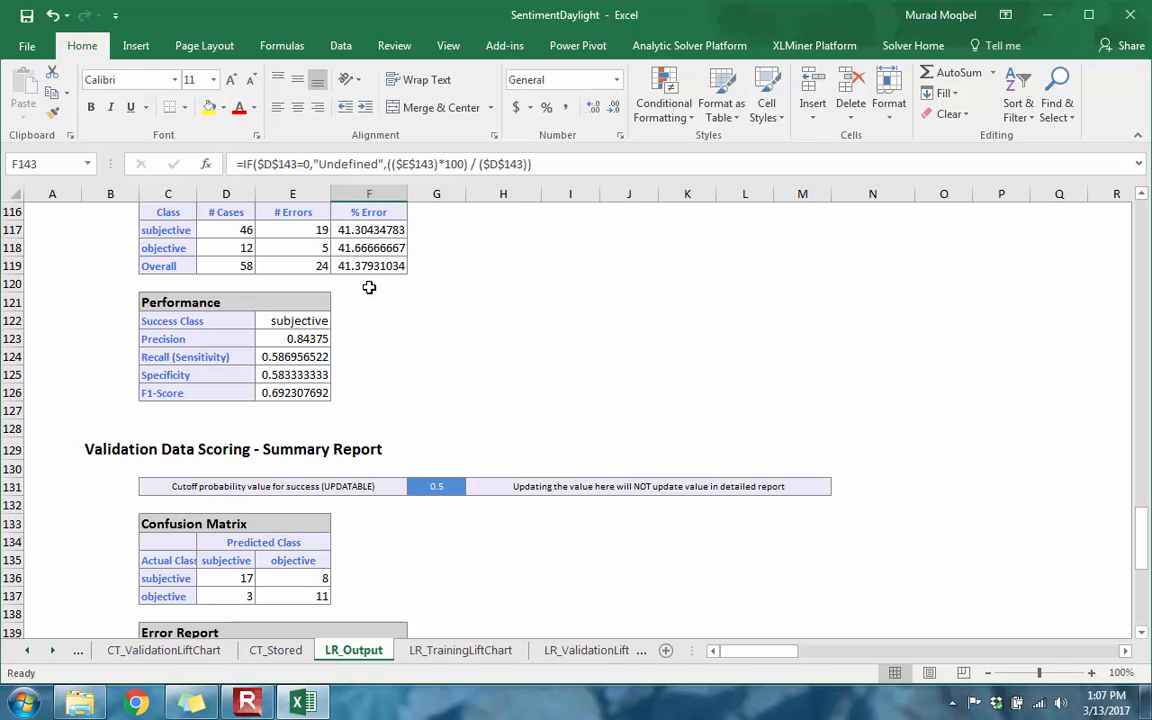
pyautogui.scroll(-2, 378, 578)
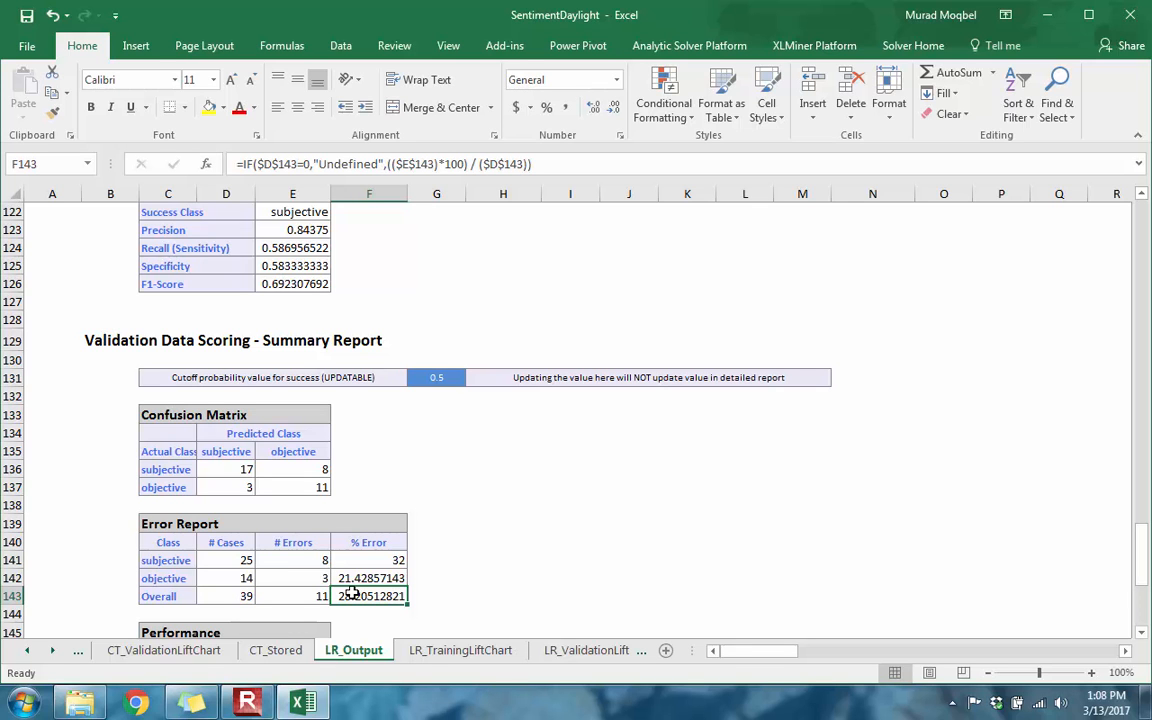
pyautogui.scroll(-1, 353, 590)
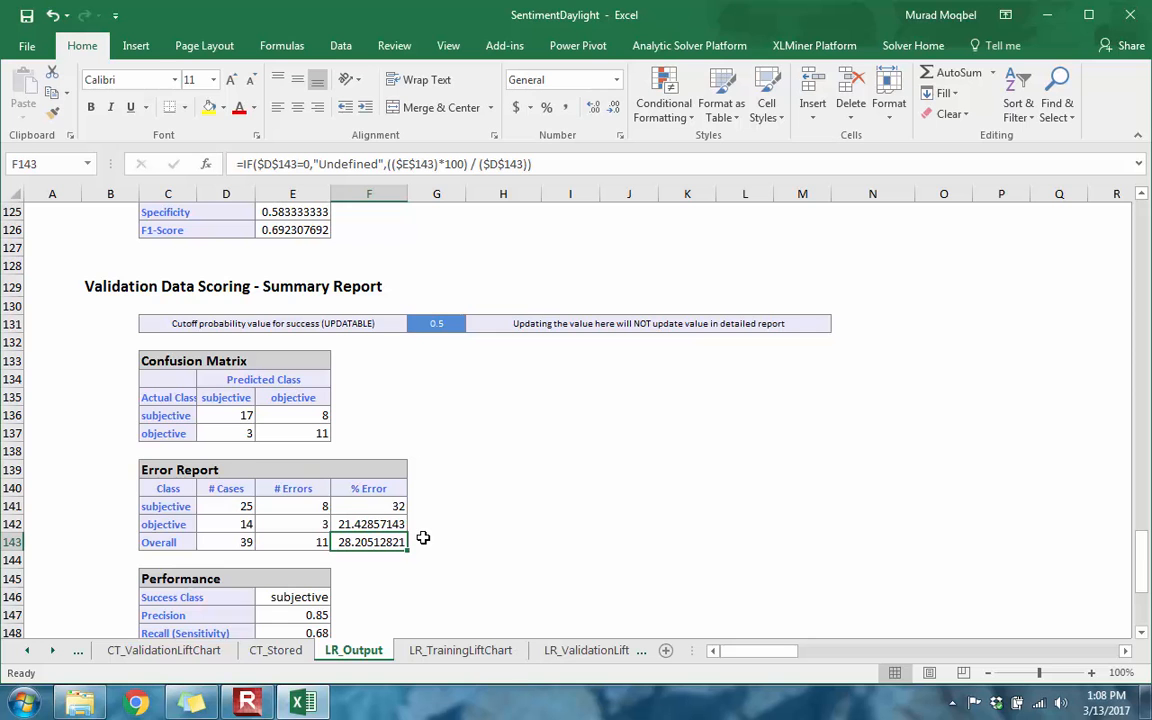
pyautogui.scroll(-2, 386, 550)
pyautogui.scroll(2, 386, 550)
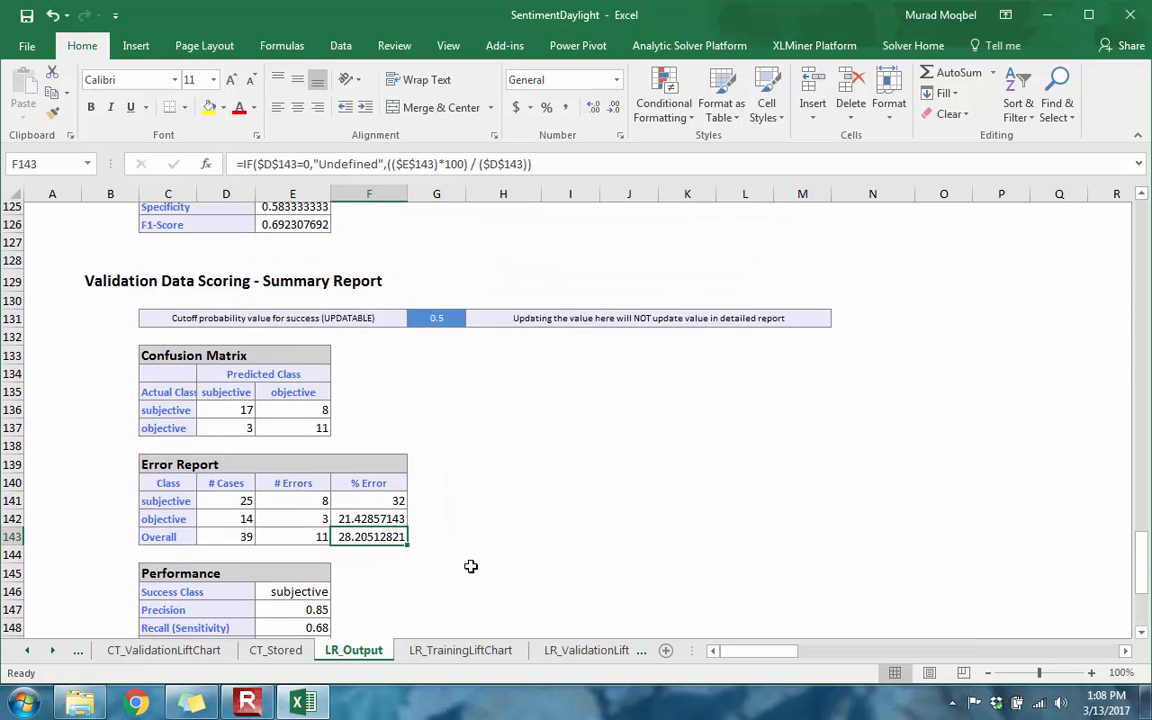